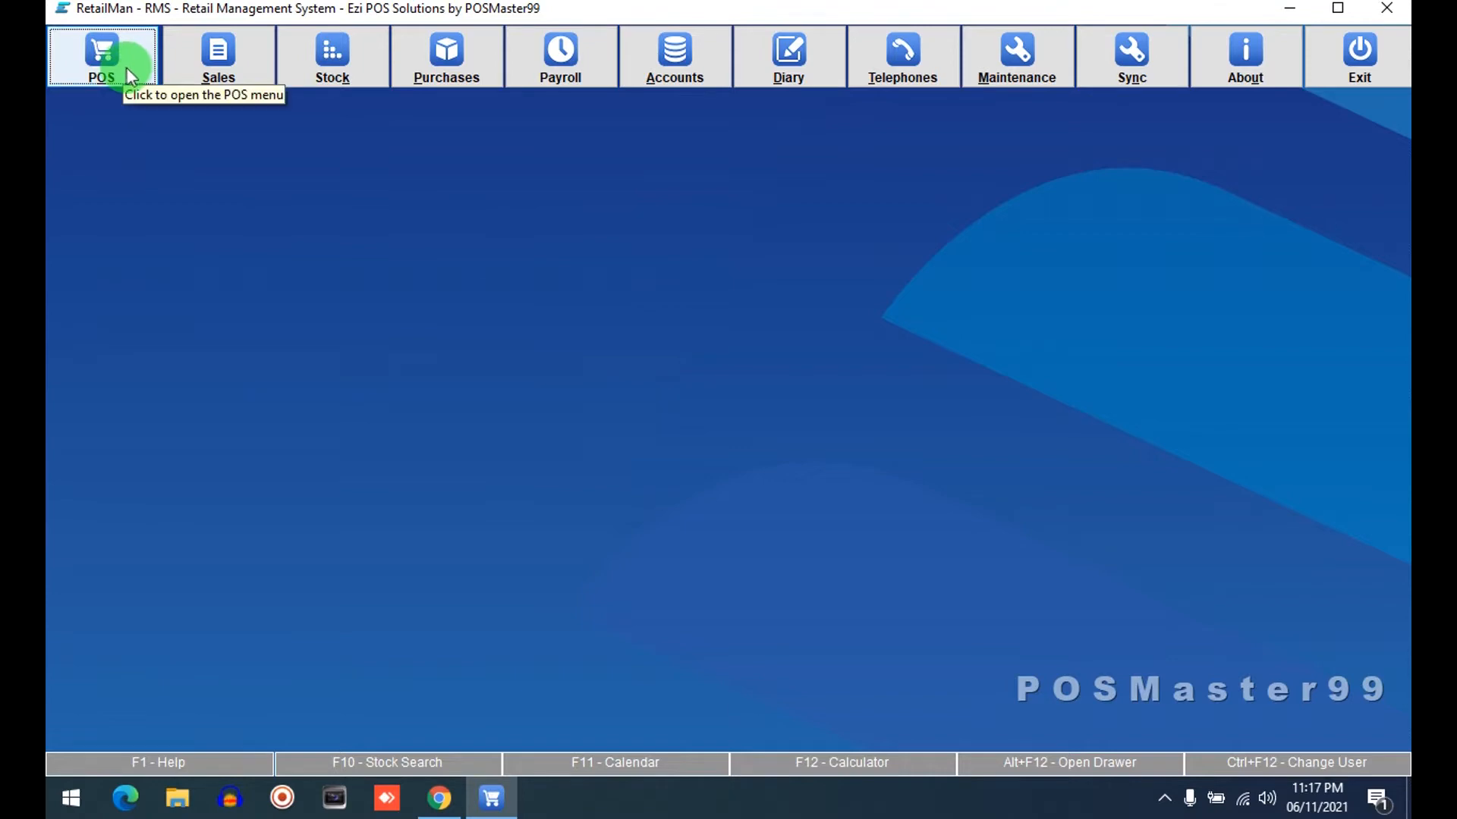
Open the point-of-sale screen to review its layout, then close it and the POS menu
{"action": "left_click", "coordinate": [107, 57]}
{"action": "left_click", "coordinate": [457, 300]}
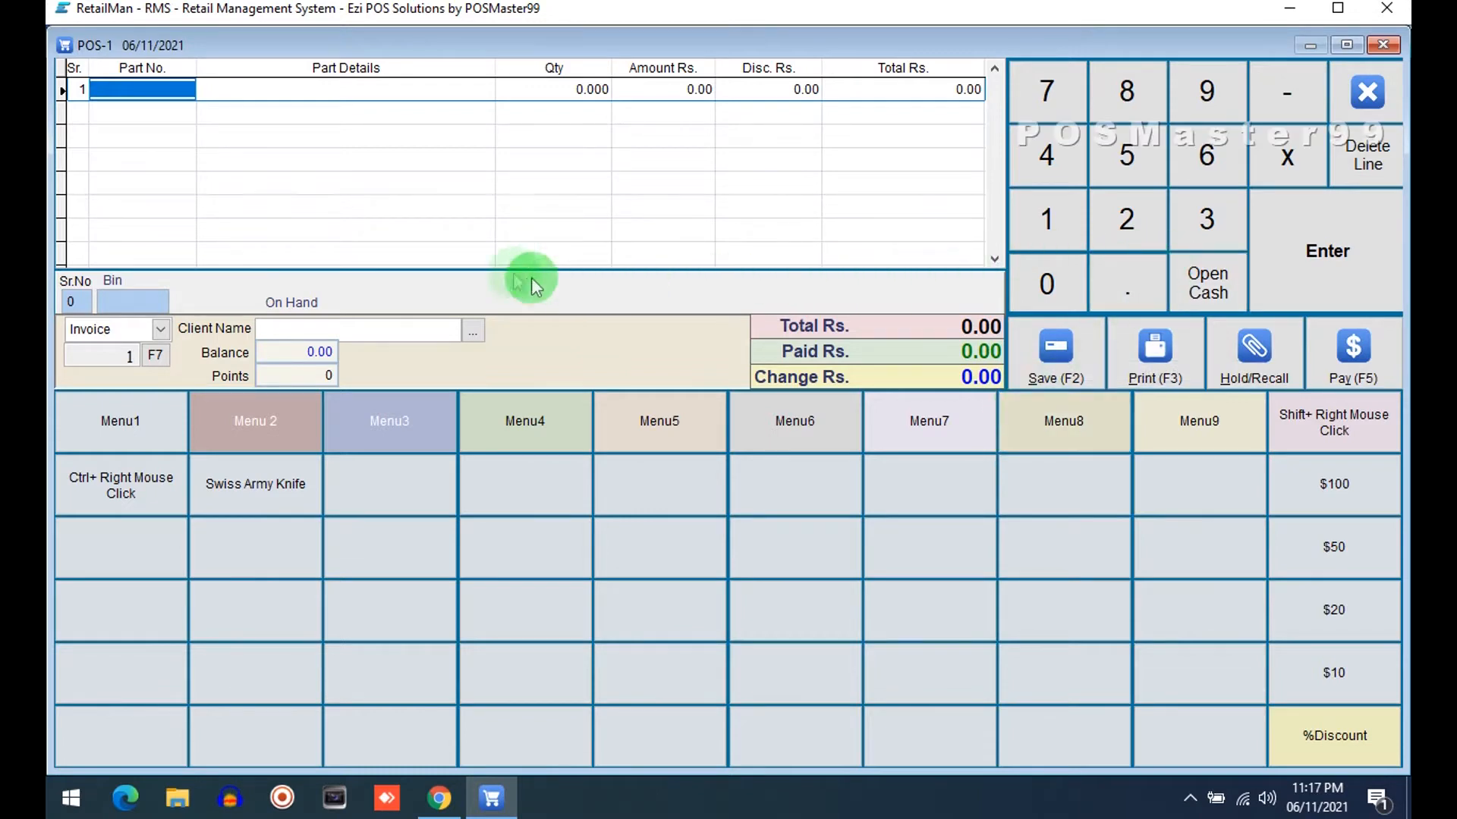
{"action": "left_click", "coordinate": [1368, 91]}
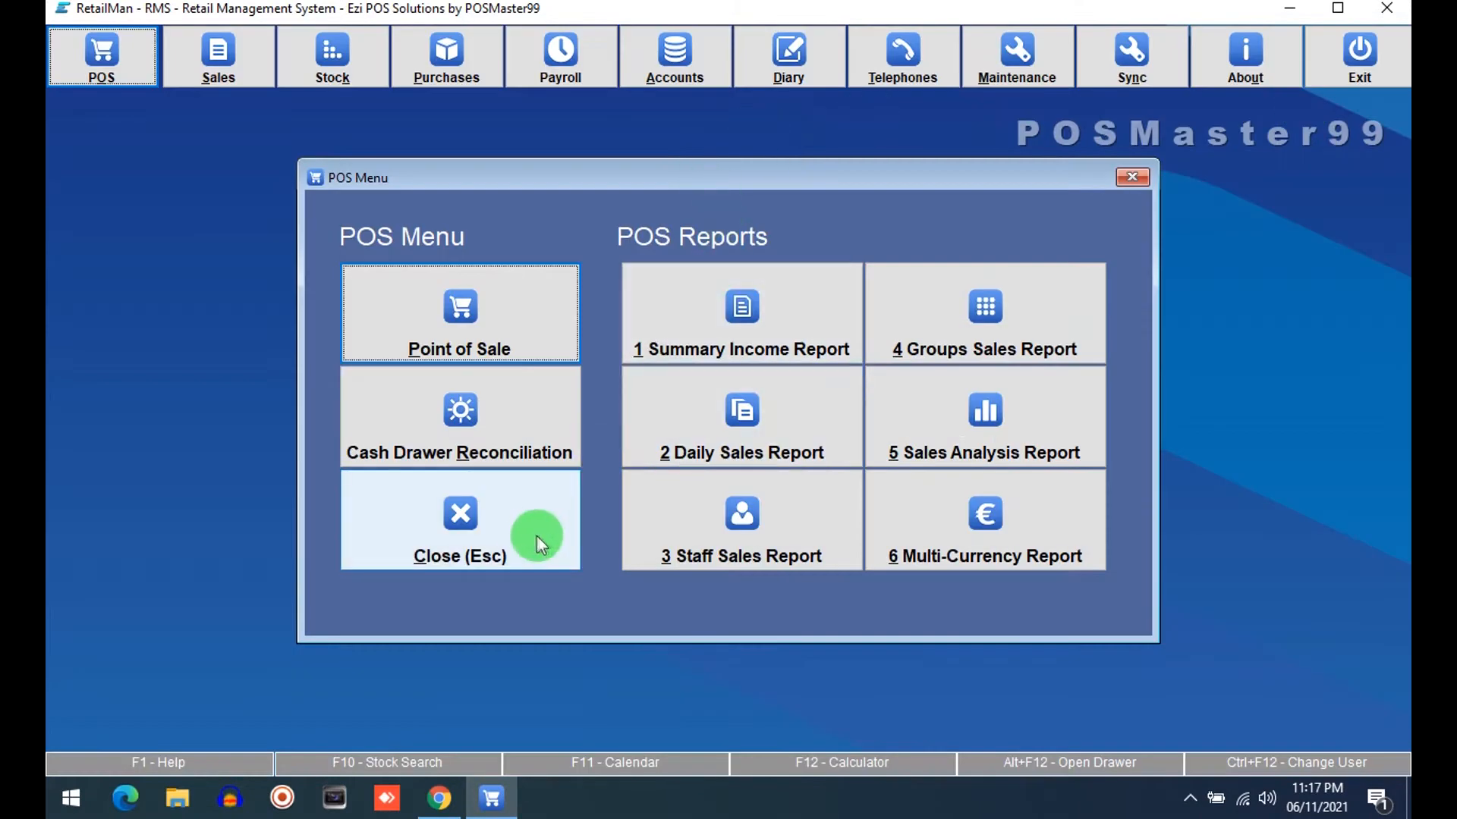
{"action": "left_click", "coordinate": [475, 528]}
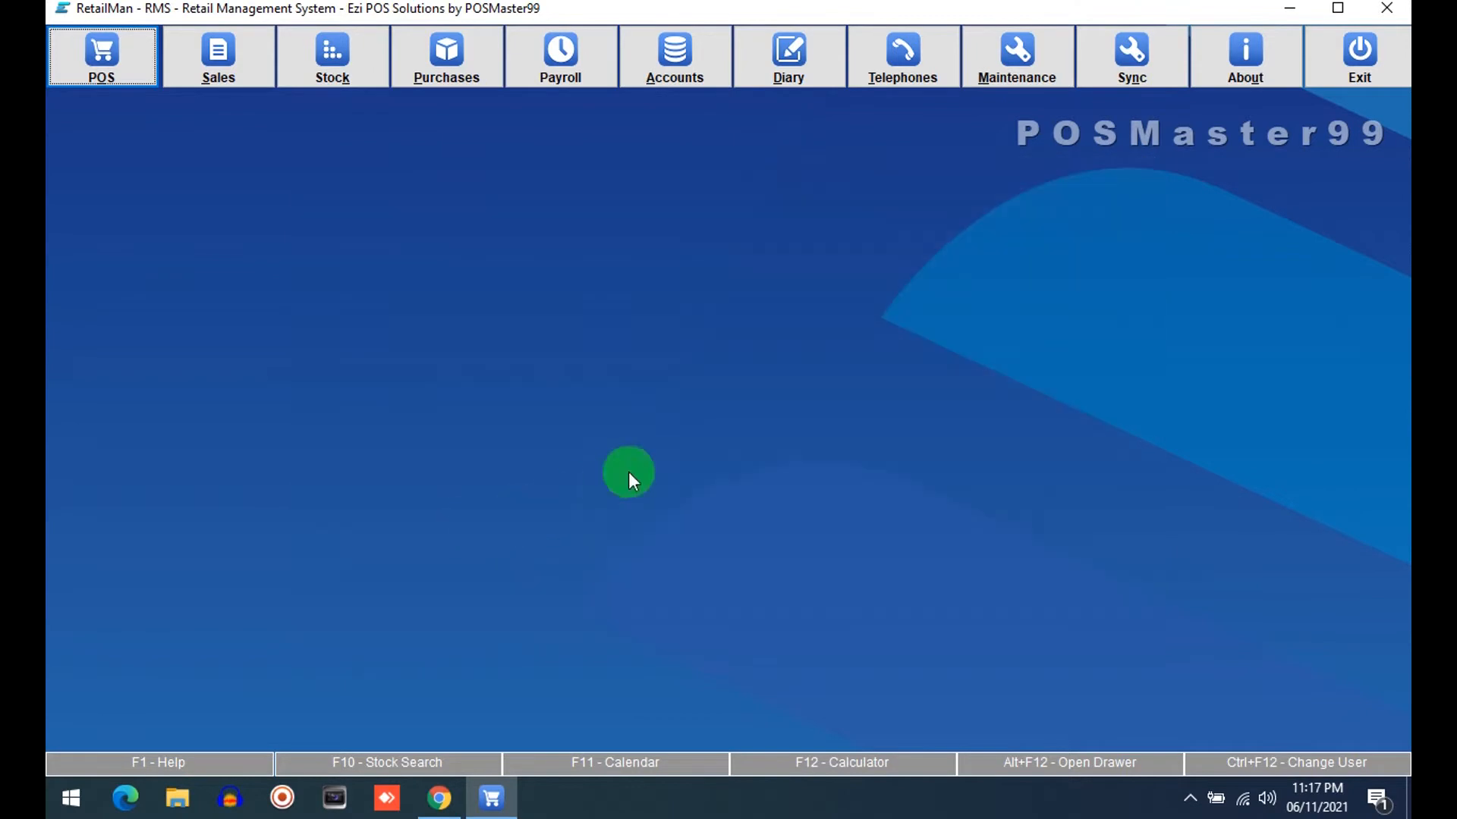
Turn off Enable Quick Buttons in the POS system setup and save the settings
{"action": "left_click", "coordinate": [1030, 53]}
{"action": "left_click", "coordinate": [522, 367]}
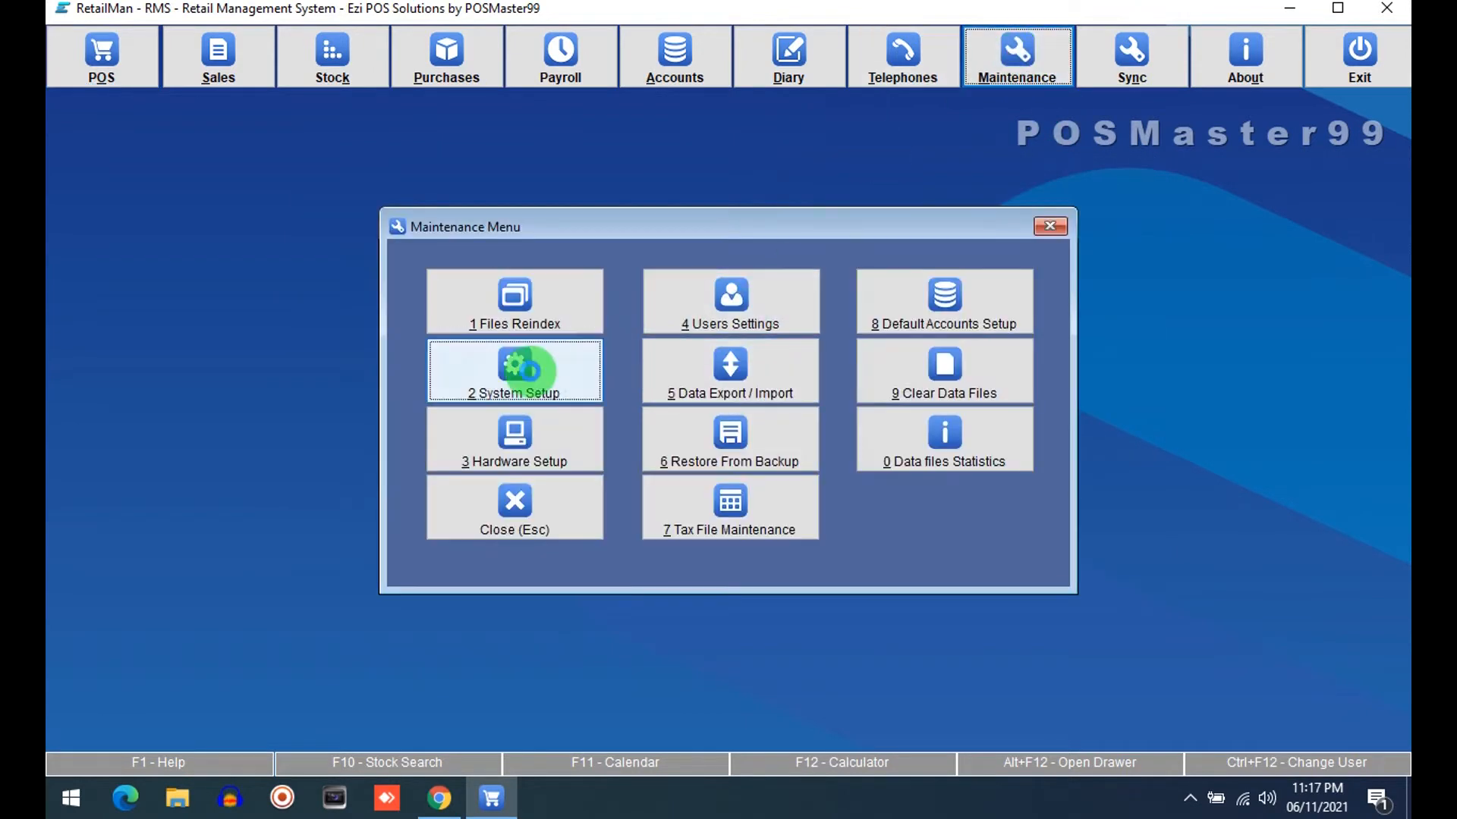
{"action": "left_click", "coordinate": [471, 158]}
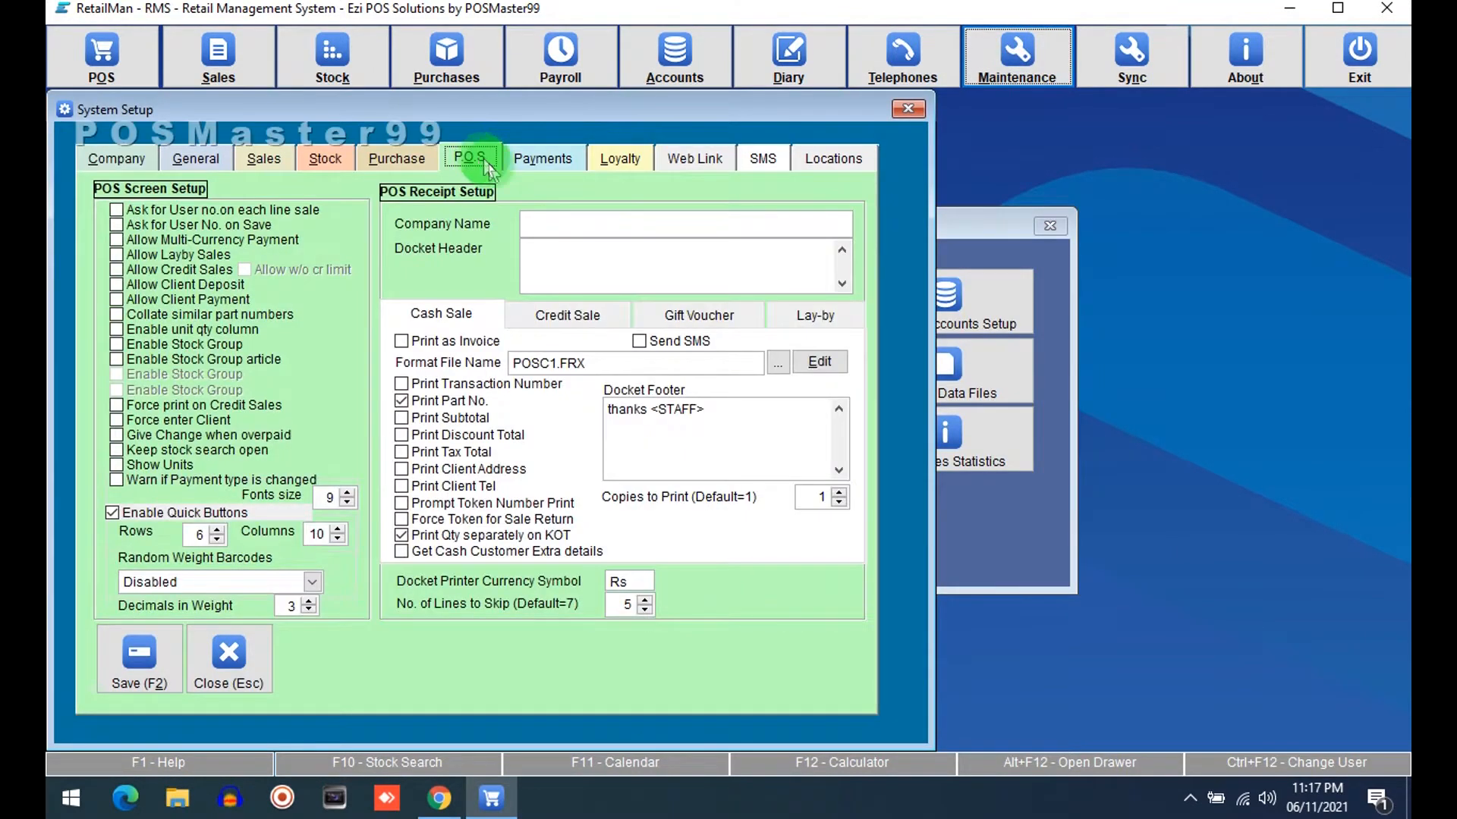
{"action": "left_click", "coordinate": [130, 517]}
{"action": "left_click", "coordinate": [147, 650]}
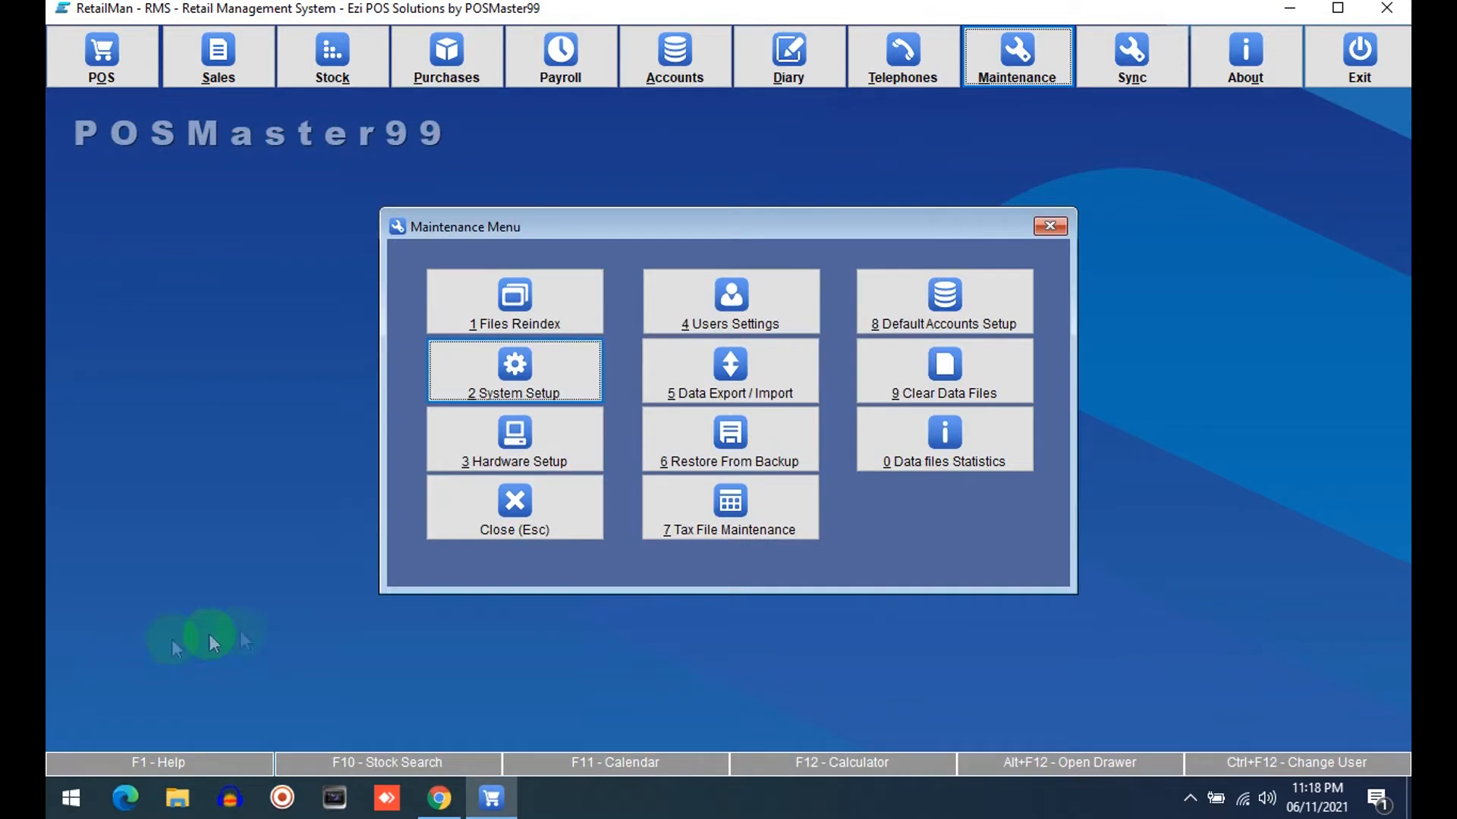
{"action": "left_click", "coordinate": [531, 534]}
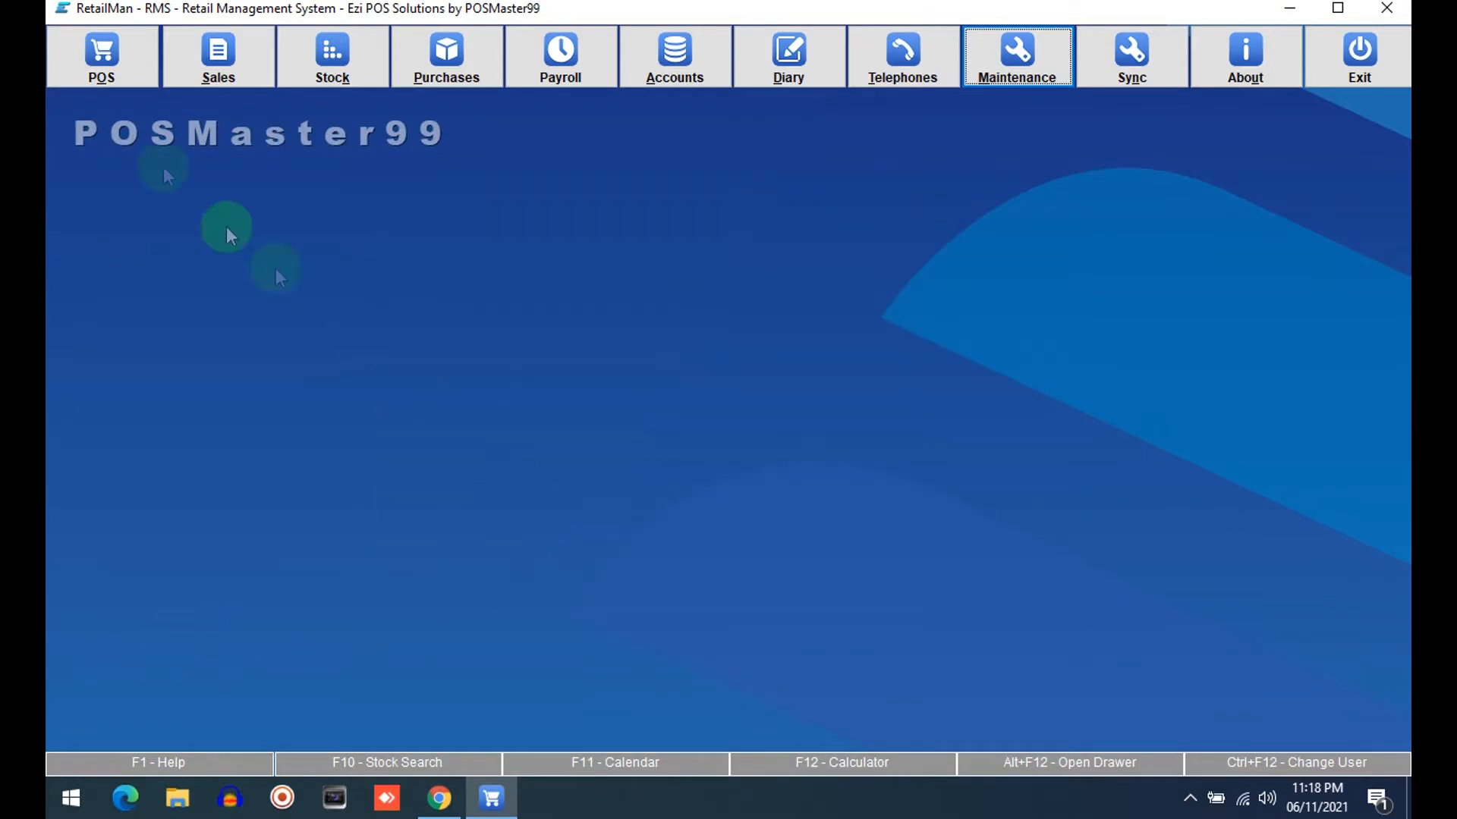
Open the point-of-sale screen to review the layout without quick buttons, then close it
{"action": "left_click", "coordinate": [98, 47]}
{"action": "left_click", "coordinate": [498, 295]}
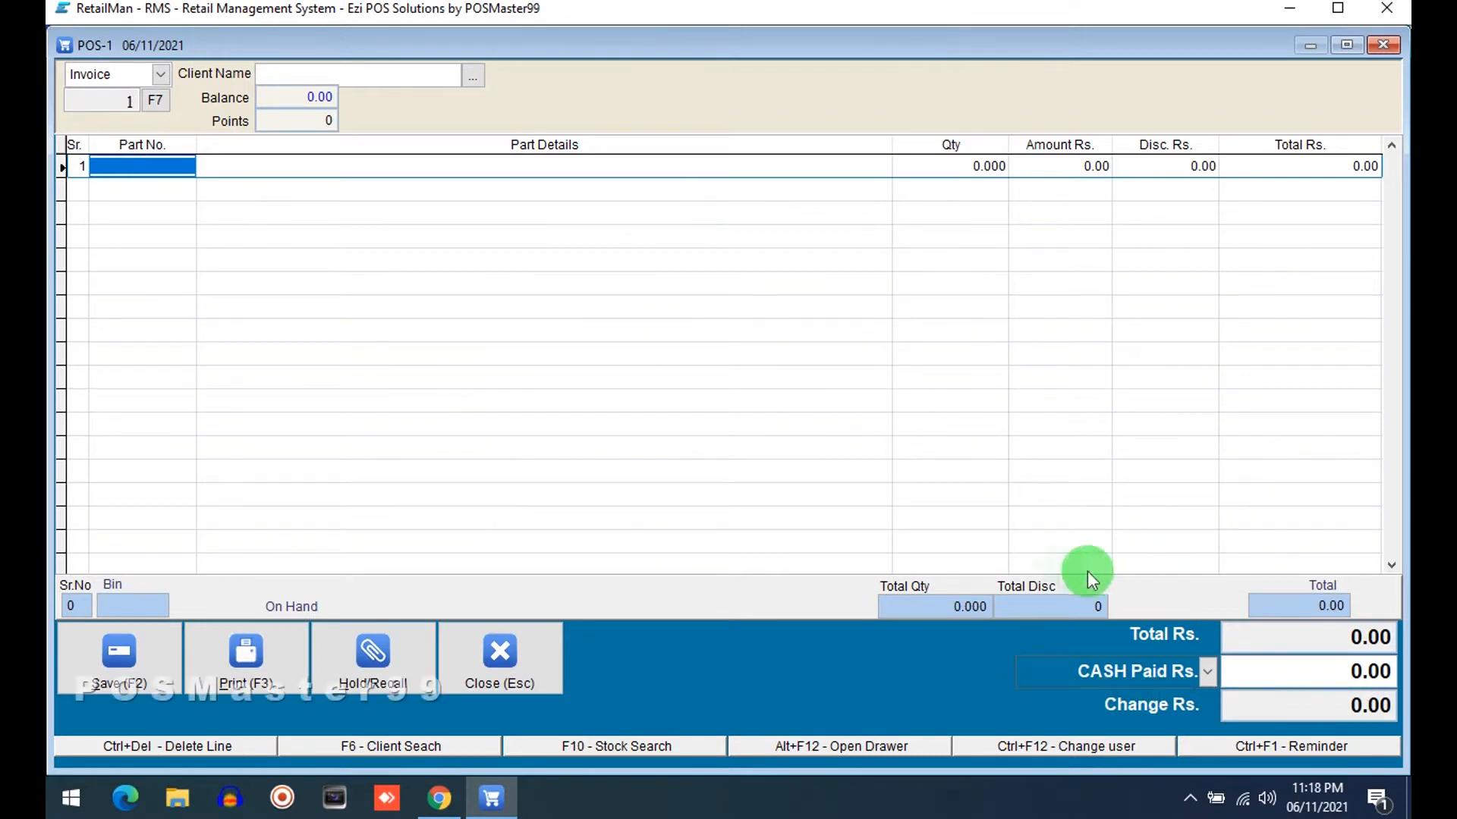
{"action": "left_click", "coordinate": [513, 660]}
{"action": "left_click", "coordinate": [511, 511]}
Open Tax File Maintenance and set the Tax 1 name to TAX
{"action": "left_click", "coordinate": [1013, 57]}
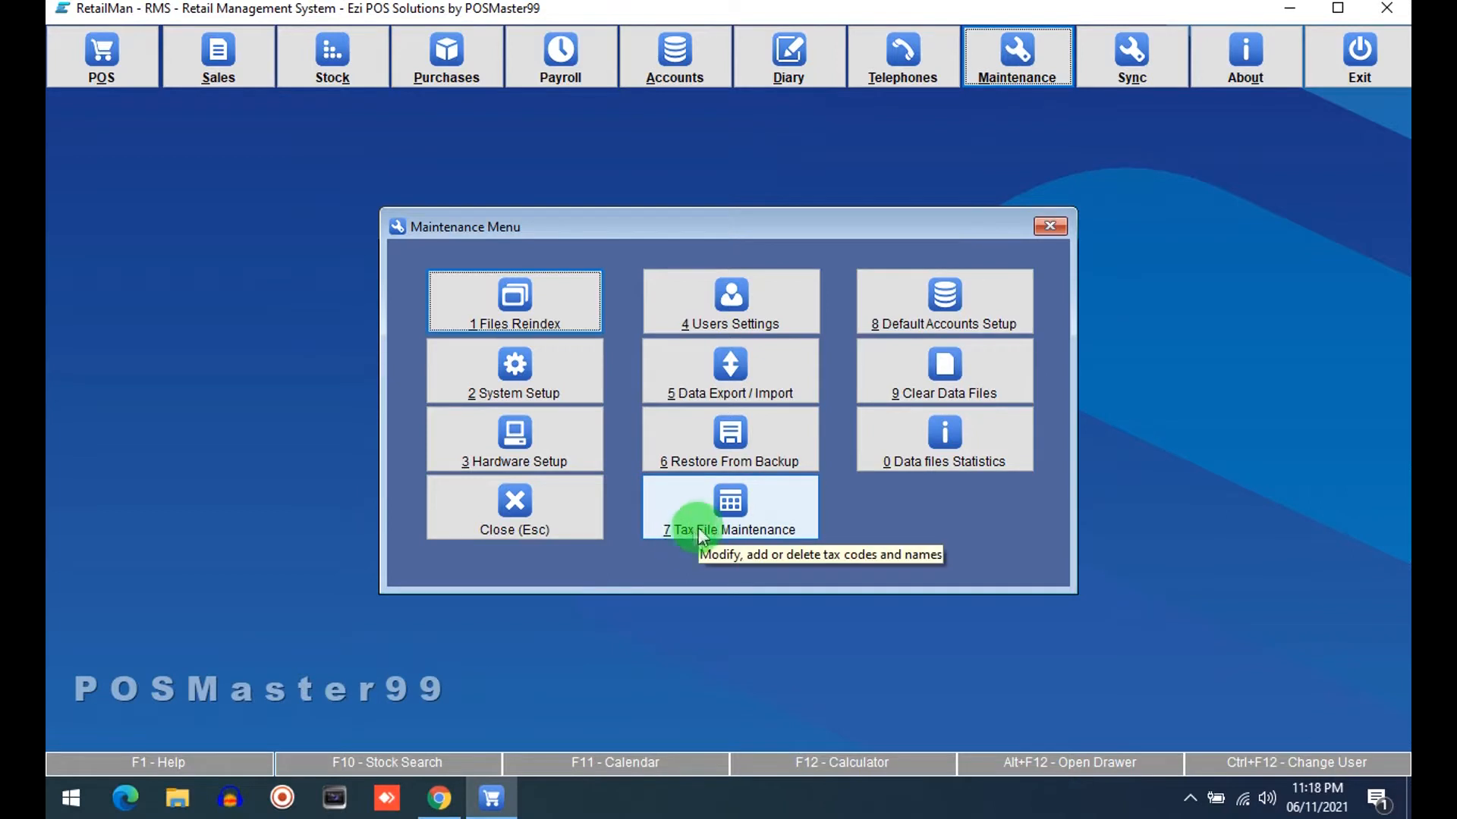
{"action": "left_click", "coordinate": [706, 524]}
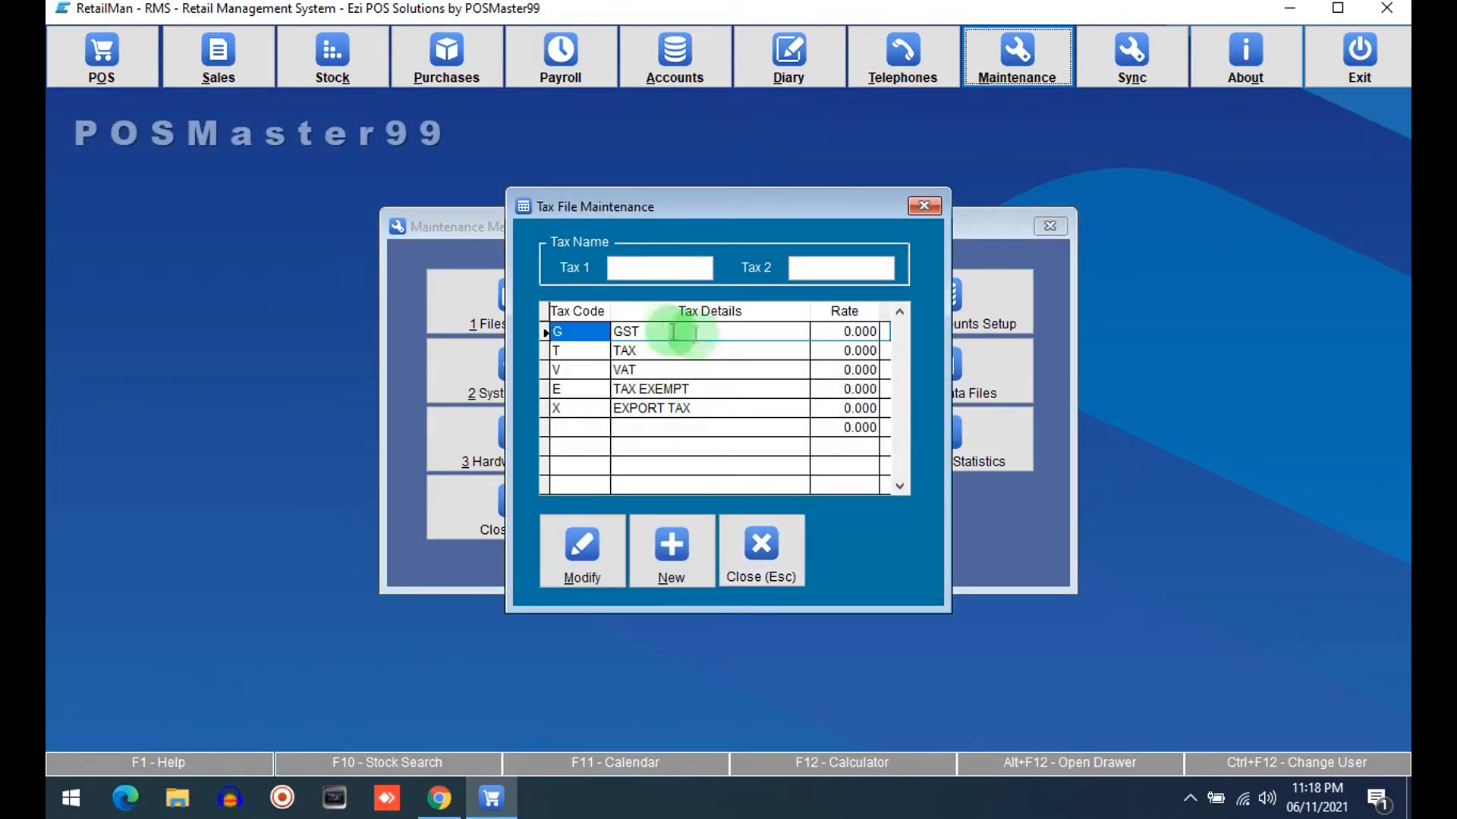
{"action": "left_click", "coordinate": [784, 331]}
{"action": "left_click", "coordinate": [843, 331]}
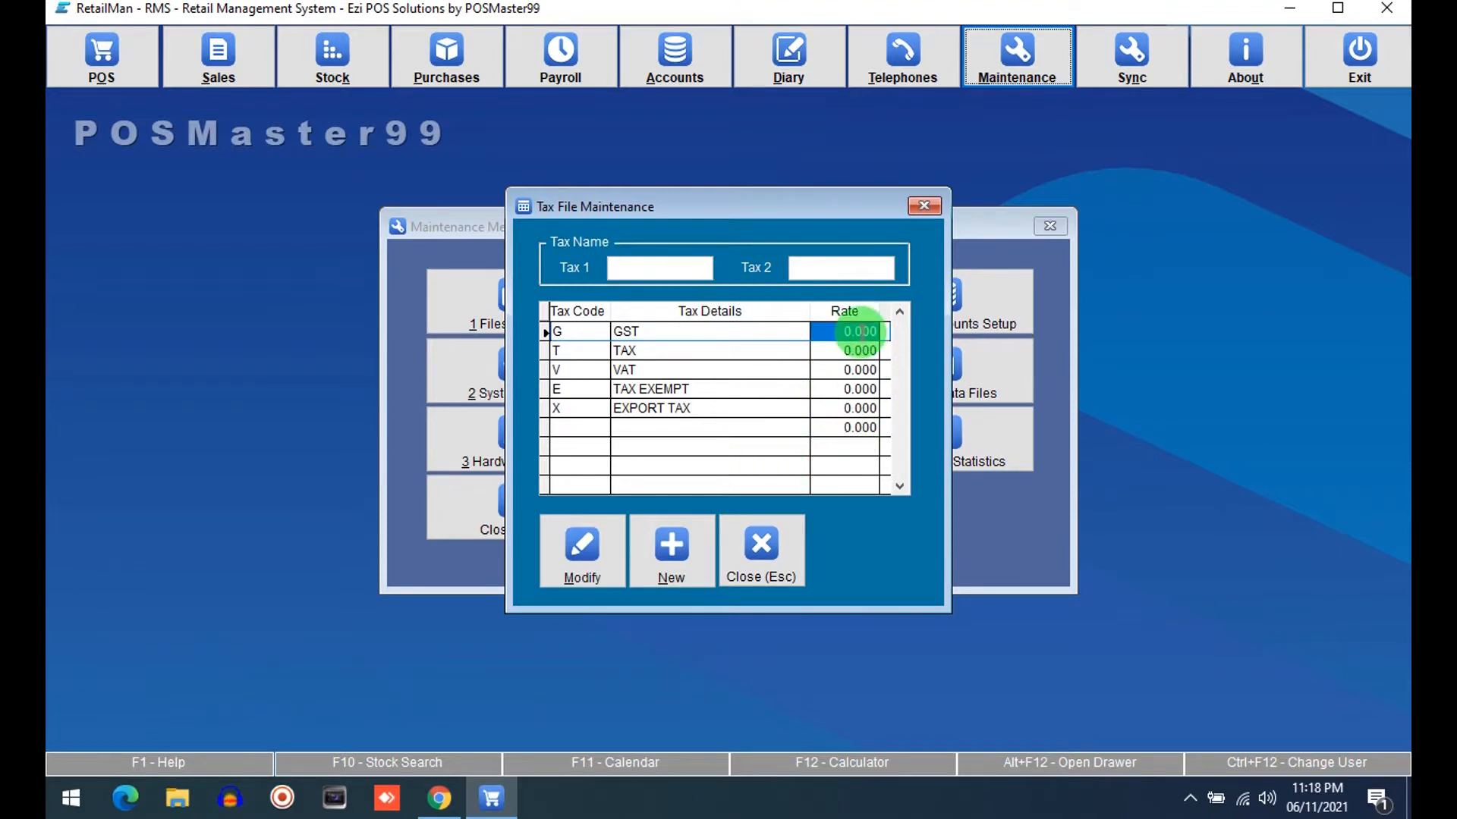
{"action": "left_click", "coordinate": [672, 271]}
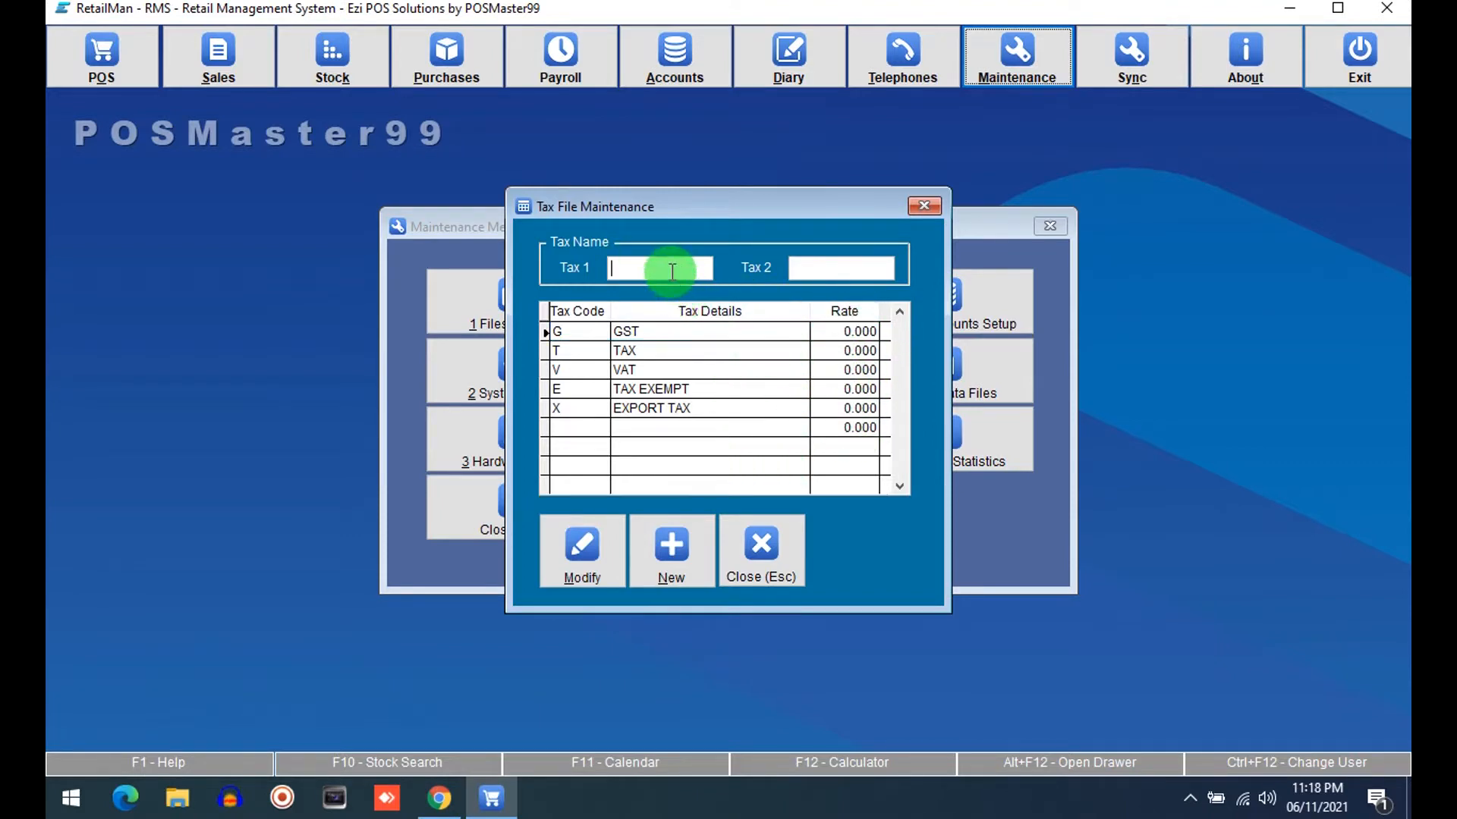
{"action": "type", "text": "tax"}
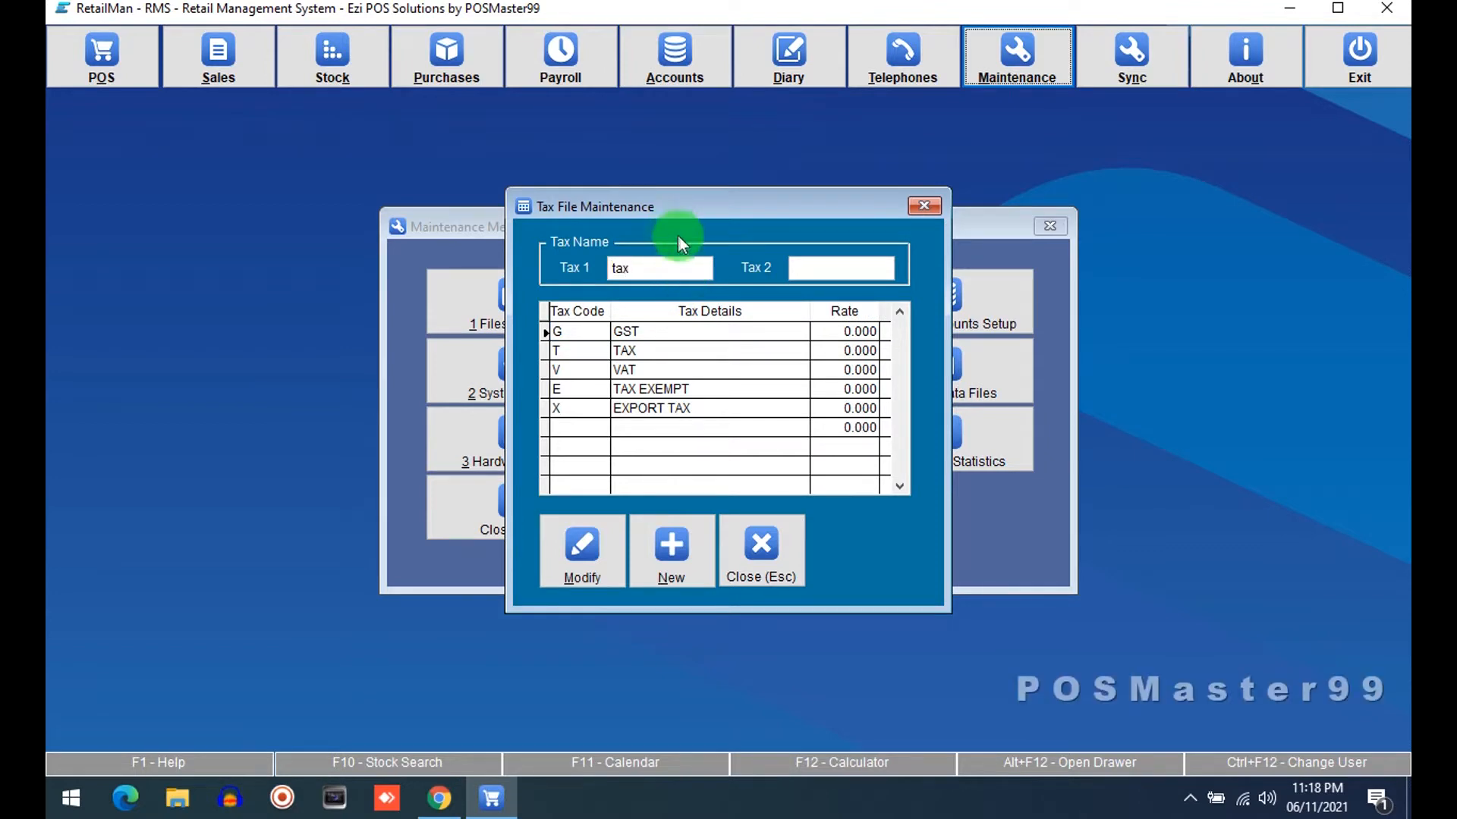
{"action": "left_click_drag", "start_coordinate": [703, 258], "coordinate": [565, 282]}
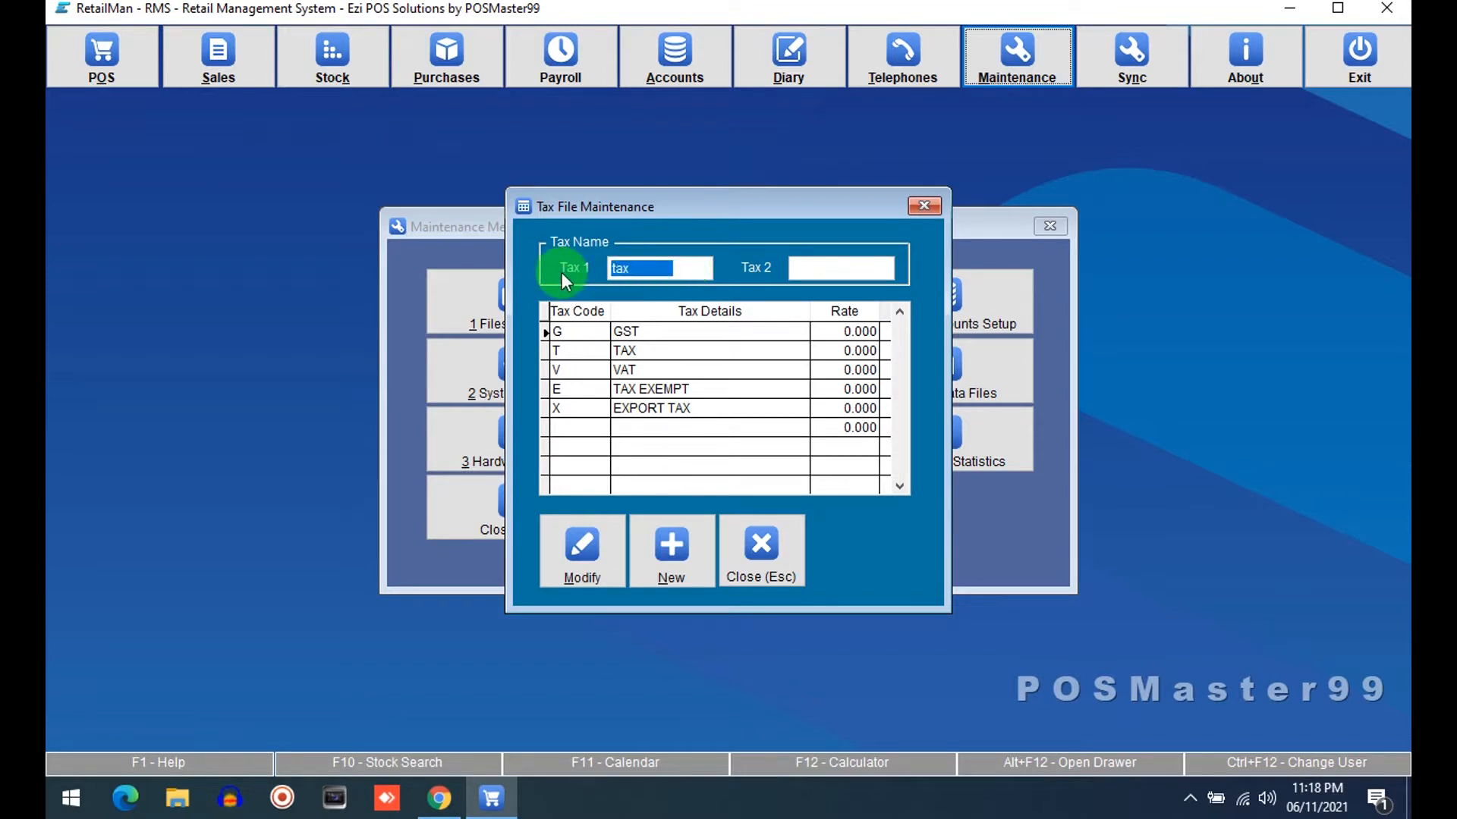
{"action": "type", "text": "TAX"}
{"action": "key", "text": "Return"}
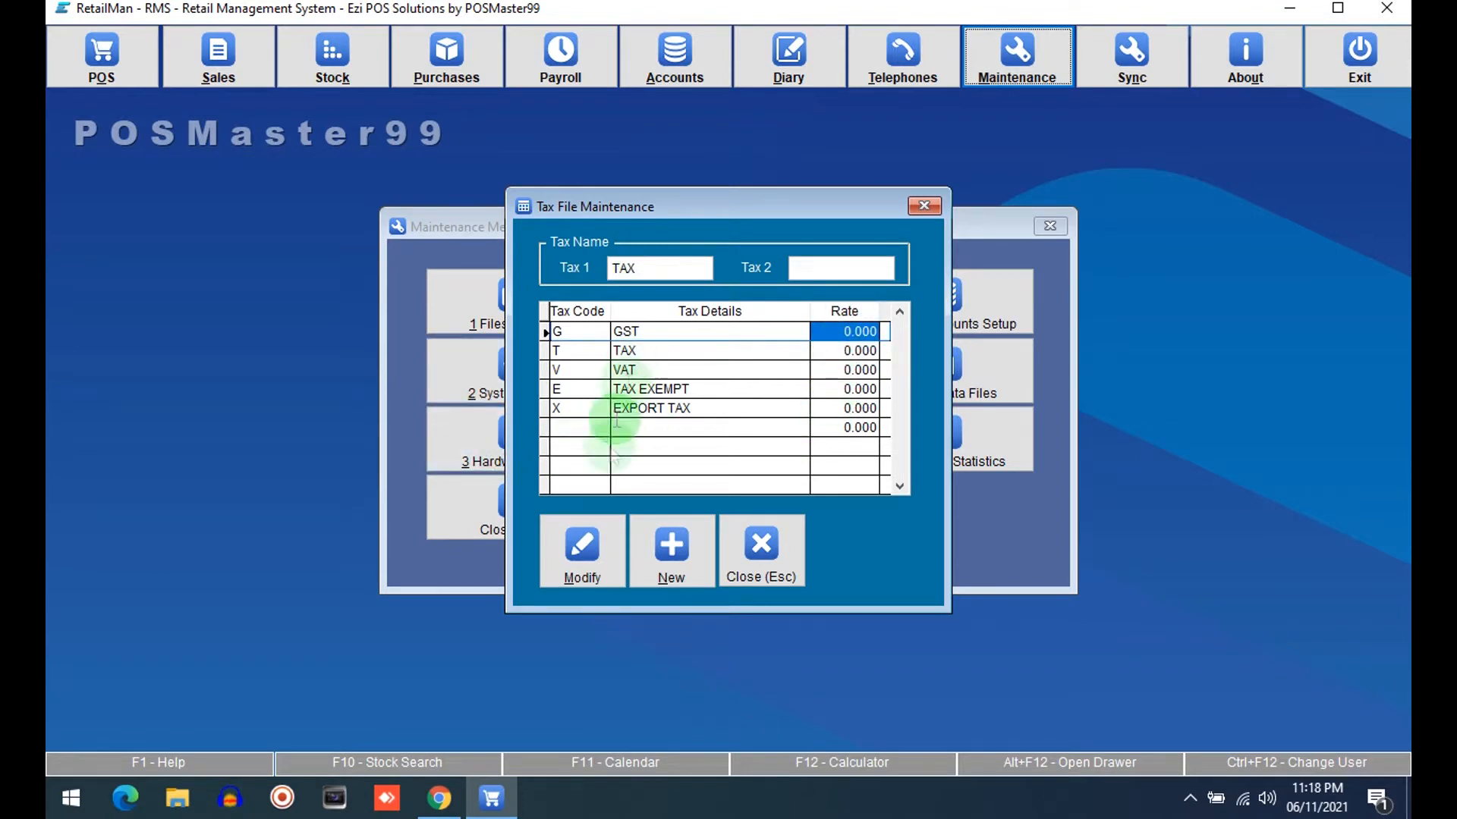
Set the GST tax code's rate to 17
{"action": "left_click", "coordinate": [603, 558]}
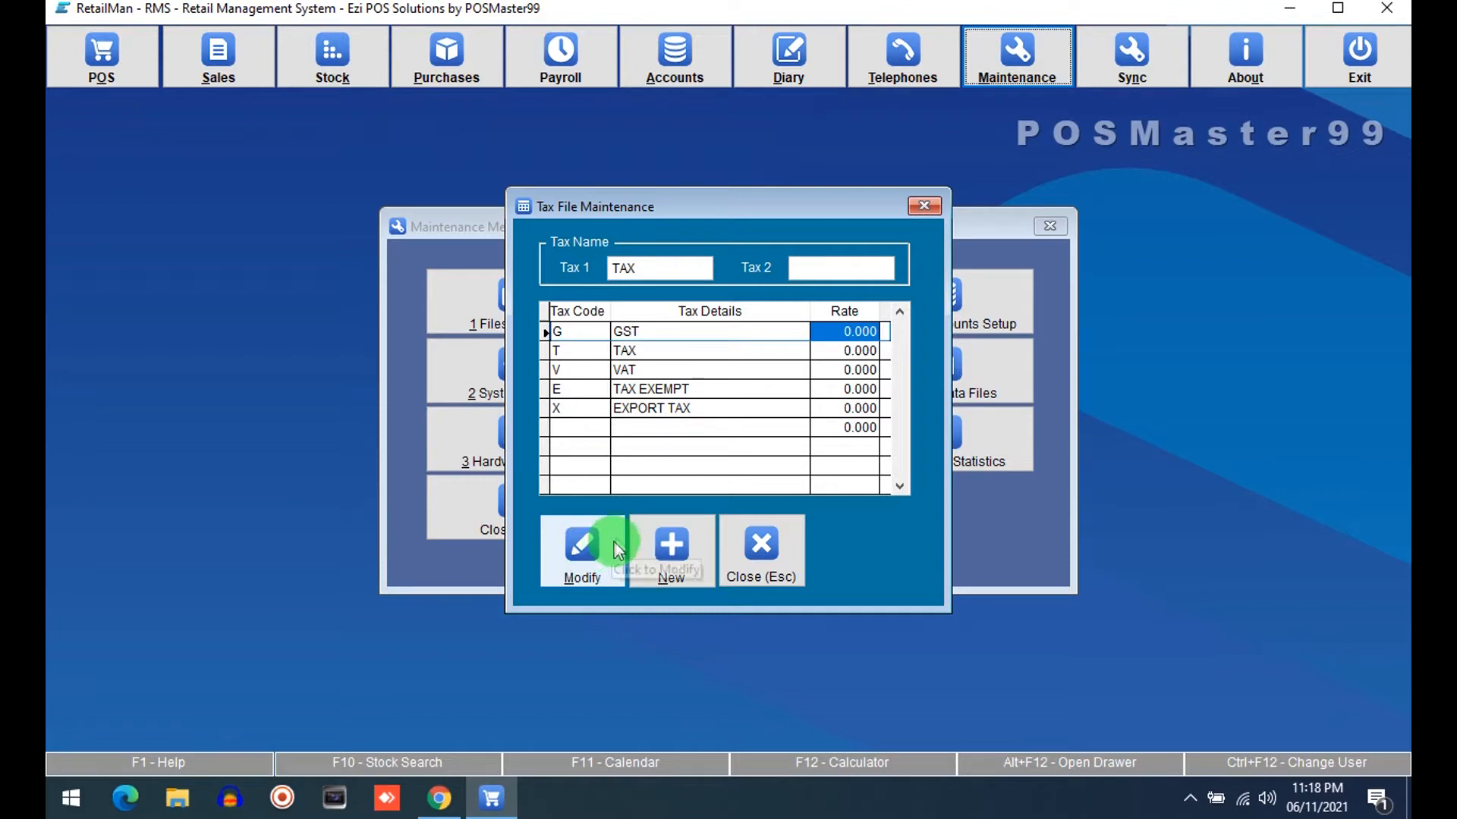
{"action": "type", "text": "17 ."}
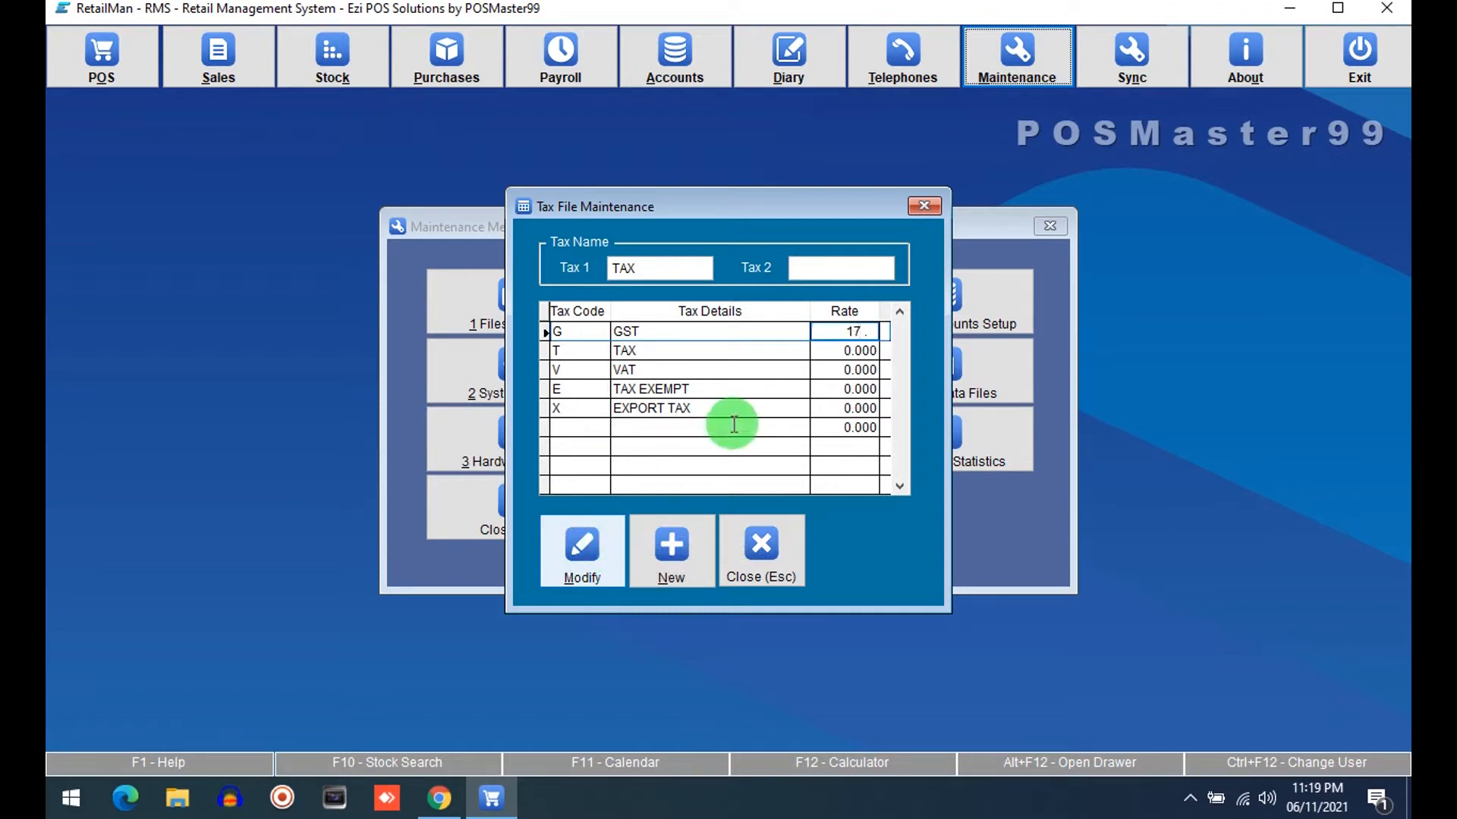
{"action": "key", "text": "Return"}
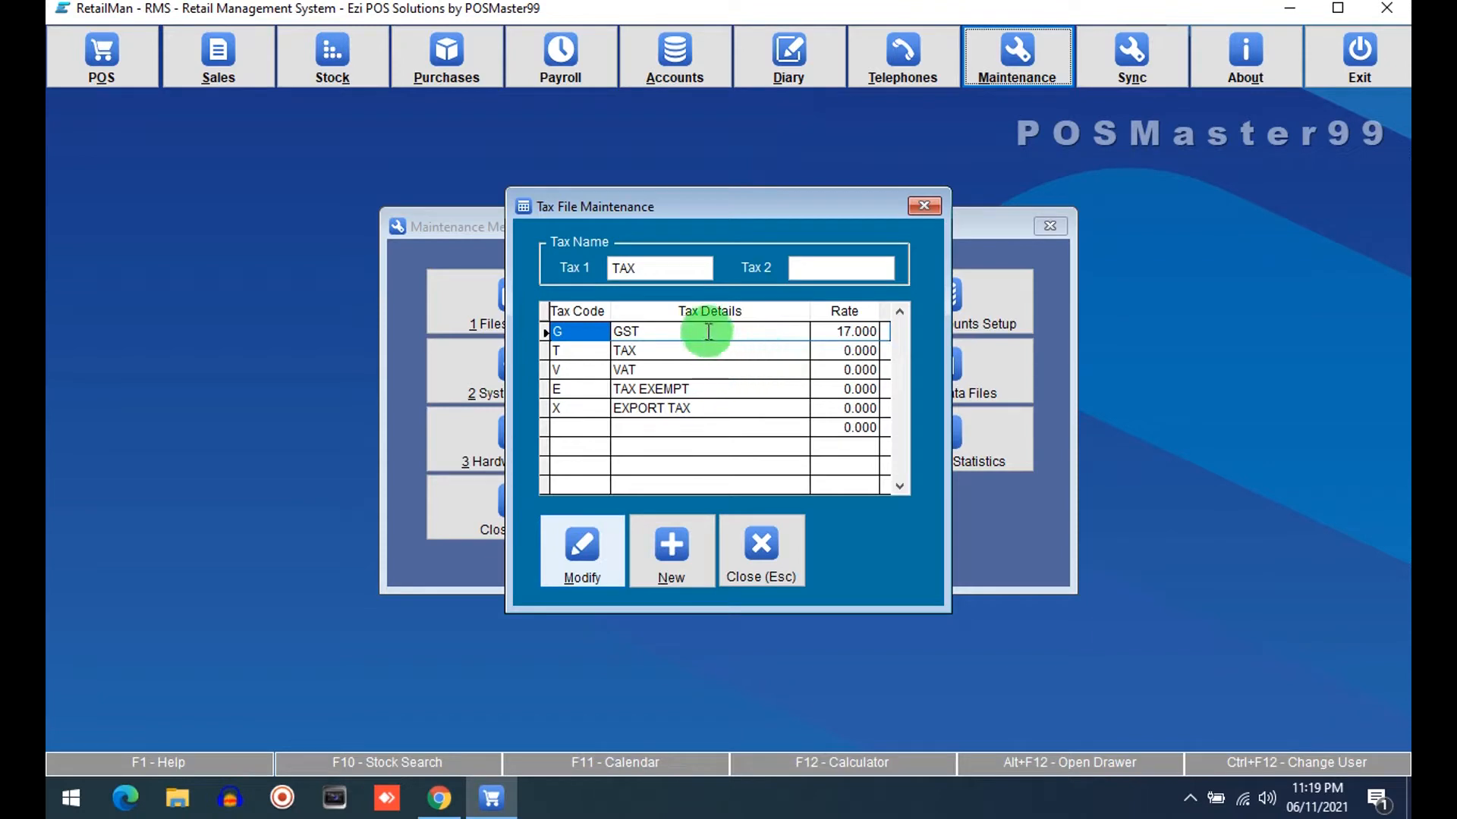
Set the Tax 2 name to TAX2
{"action": "left_click", "coordinate": [650, 267]}
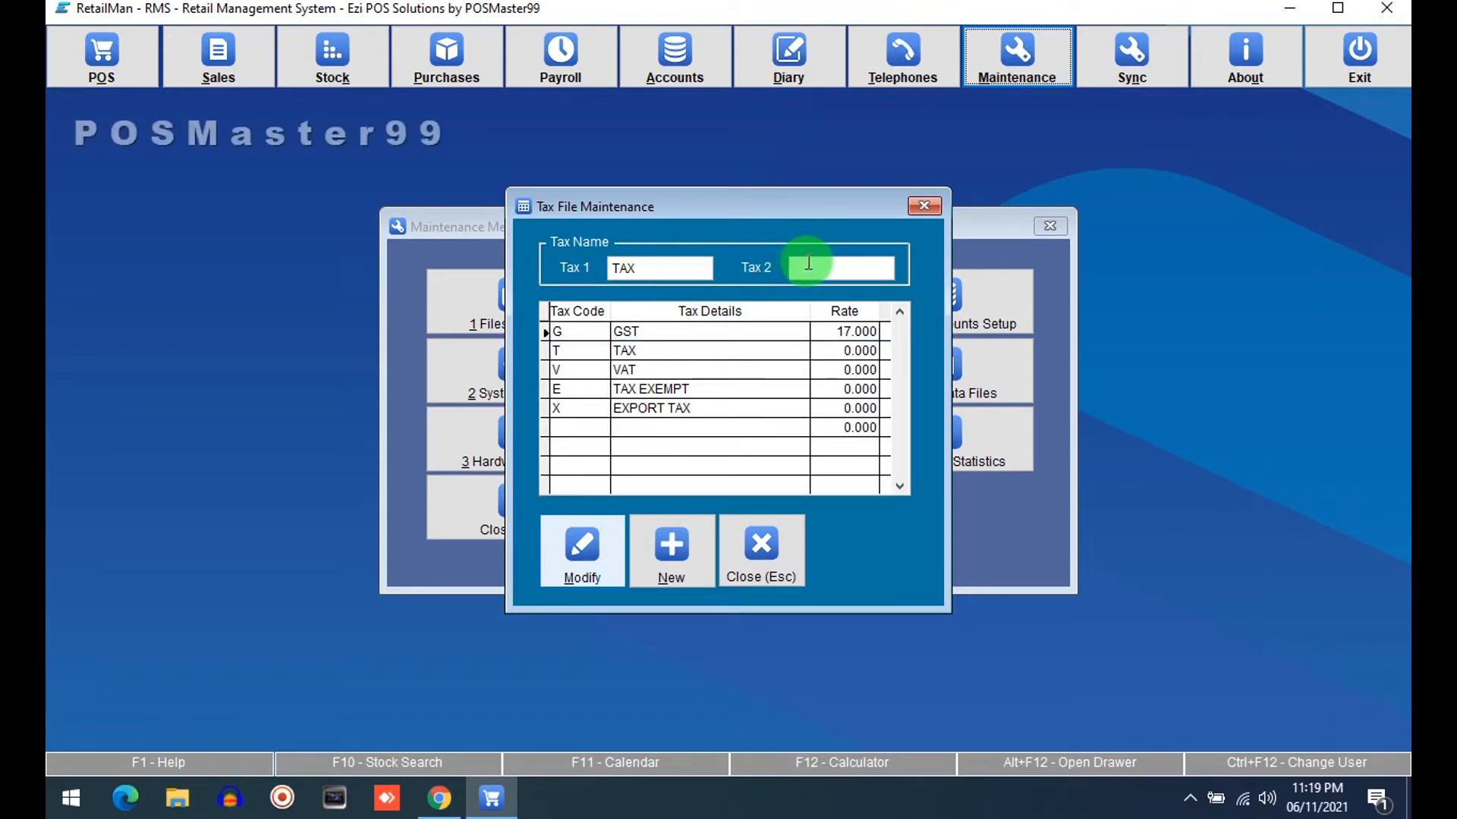
{"action": "left_click", "coordinate": [809, 262]}
{"action": "type", "text": "TAX2"}
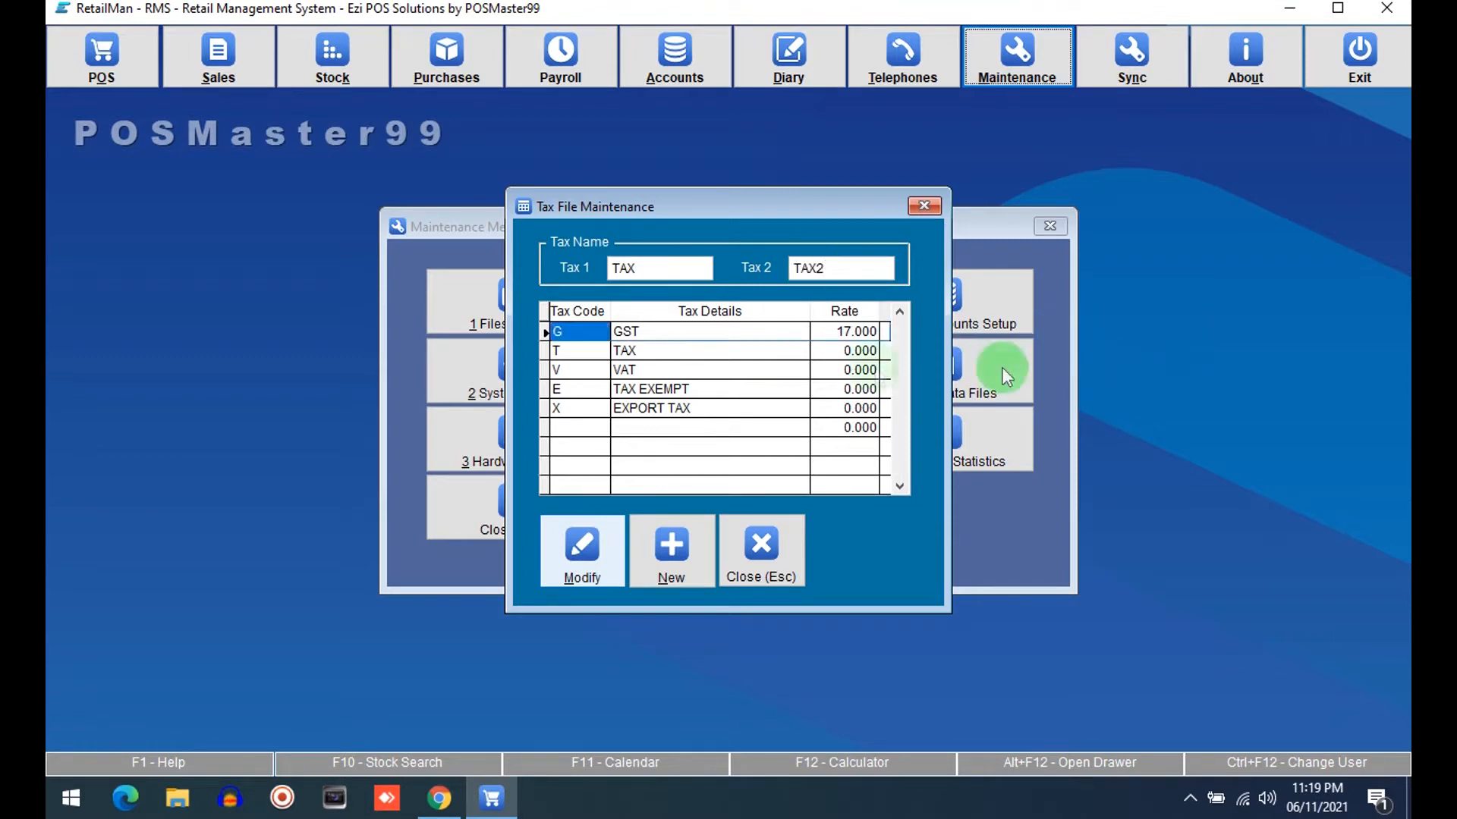
Set the TAX code's rate to 5, save the tax file and close the maintenance menus
{"action": "left_click", "coordinate": [834, 351]}
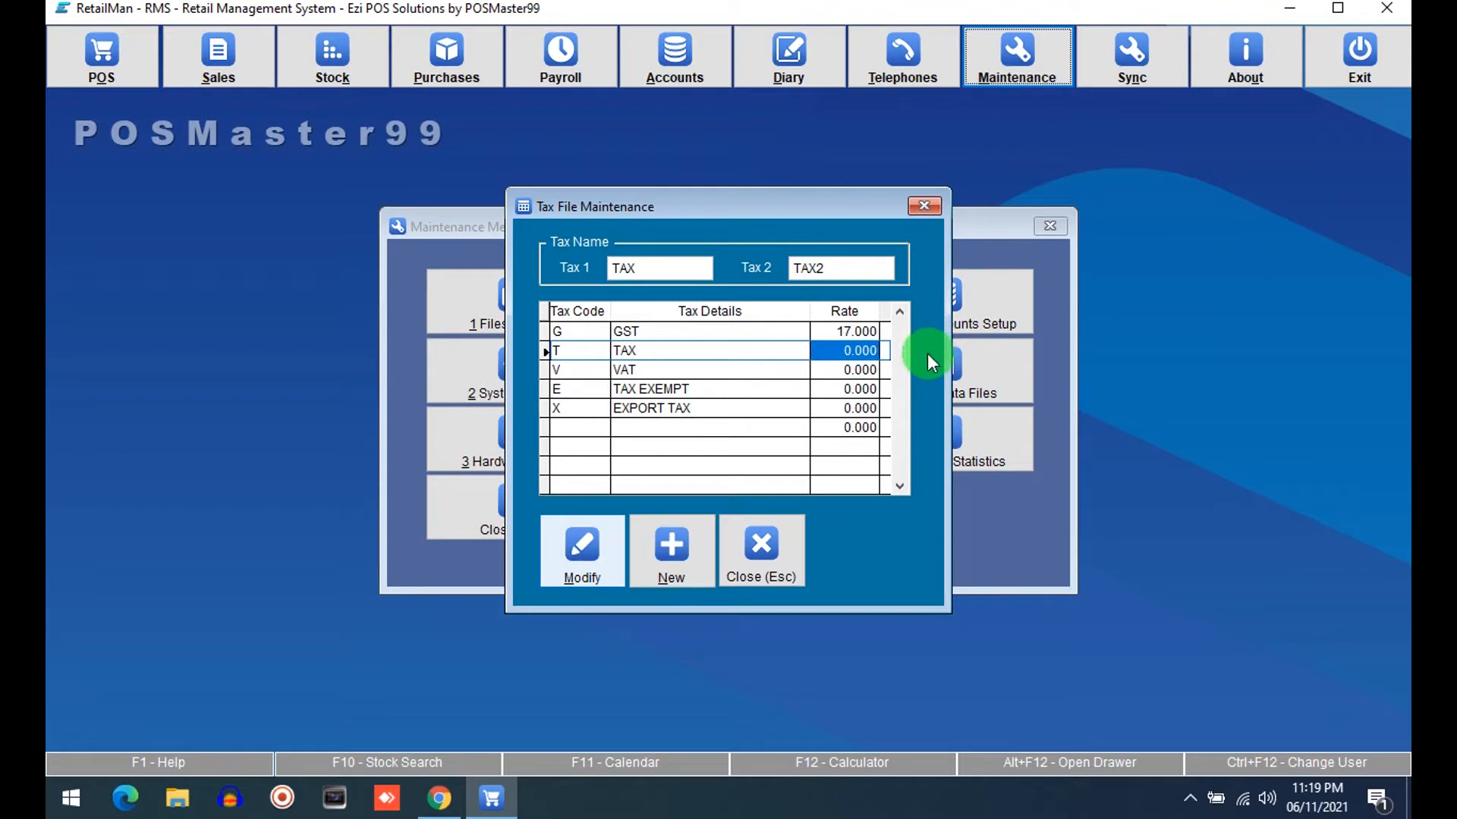
{"action": "type", "text": "5."}
{"action": "key", "text": "Return"}
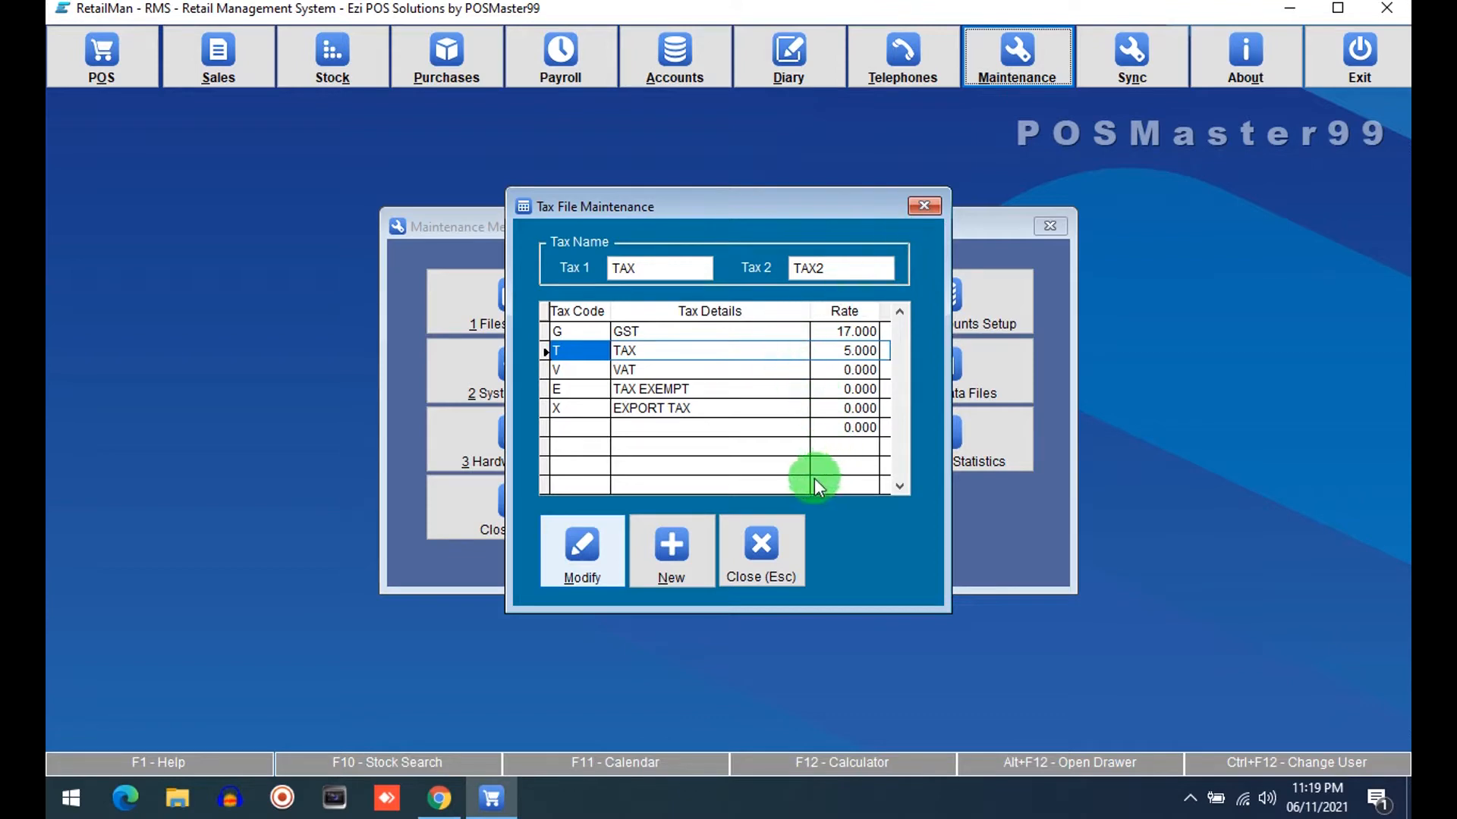
{"action": "left_click", "coordinate": [594, 544]}
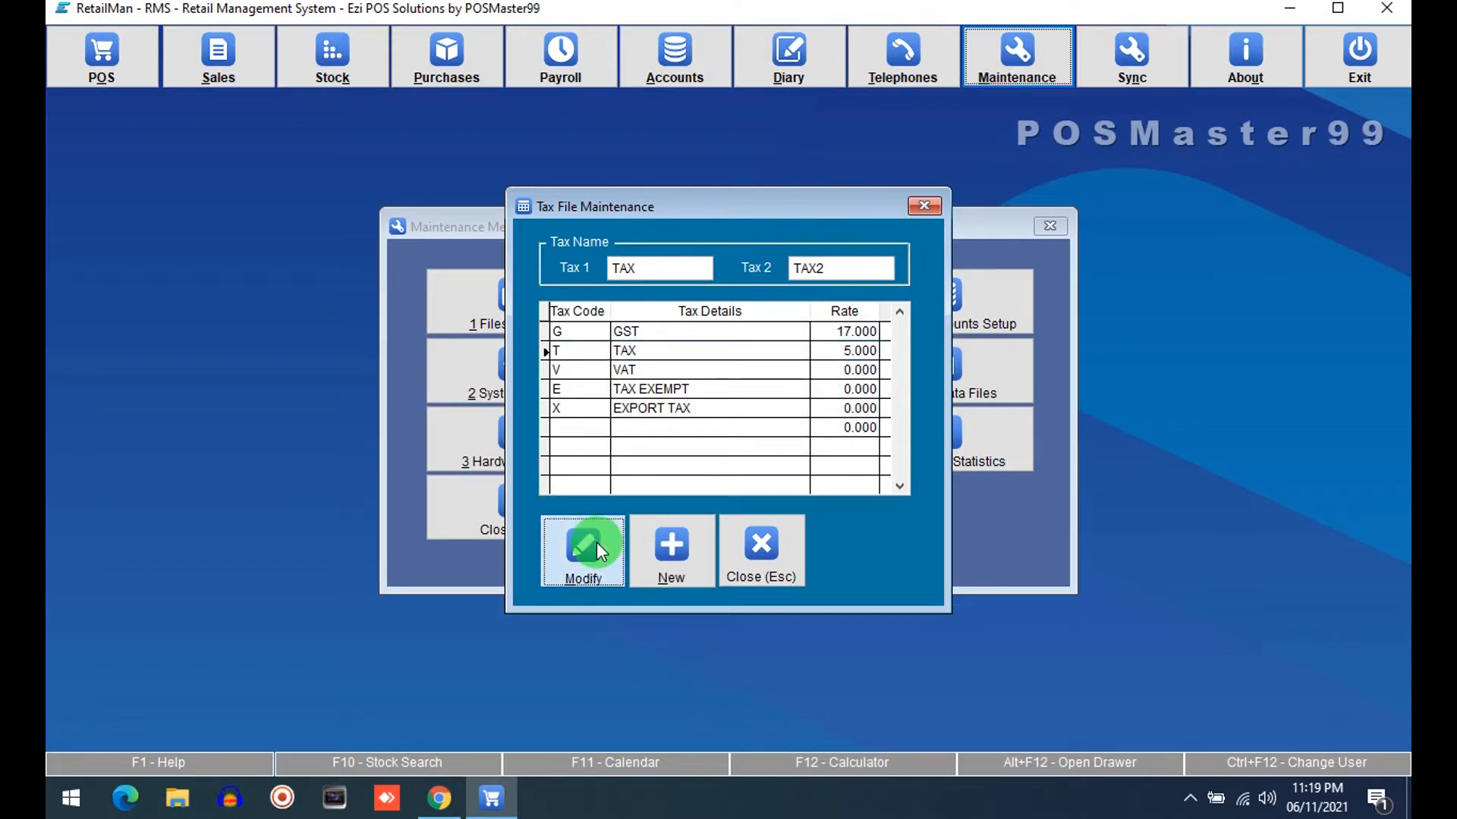
{"action": "left_click", "coordinate": [767, 545]}
{"action": "left_click", "coordinate": [559, 502]}
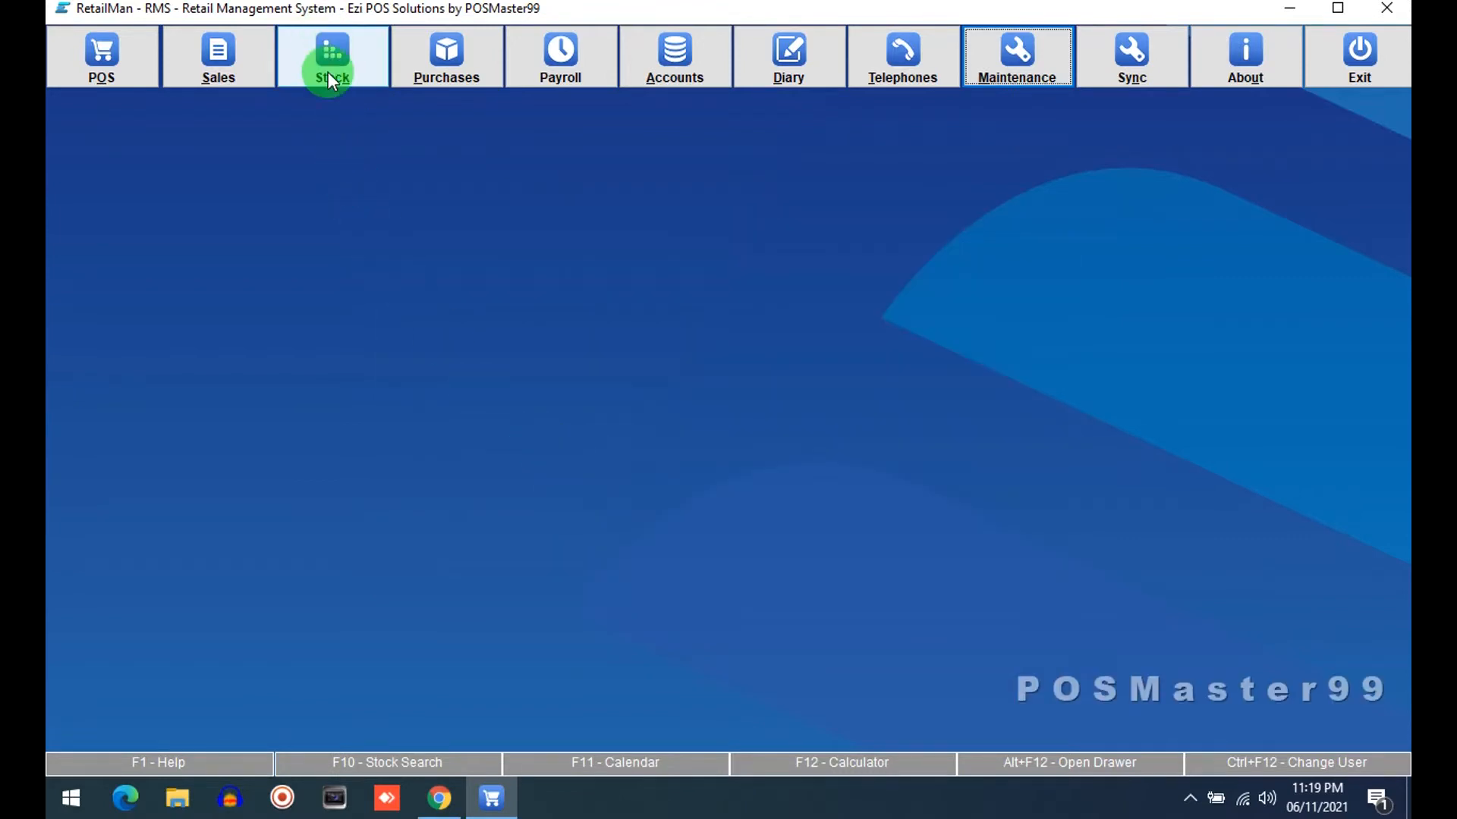
Open a new stock card and review the tax codes offered in its tax selector, then close without saving
{"action": "left_click", "coordinate": [328, 69]}
{"action": "left_click", "coordinate": [374, 266]}
{"action": "left_click", "coordinate": [384, 646]}
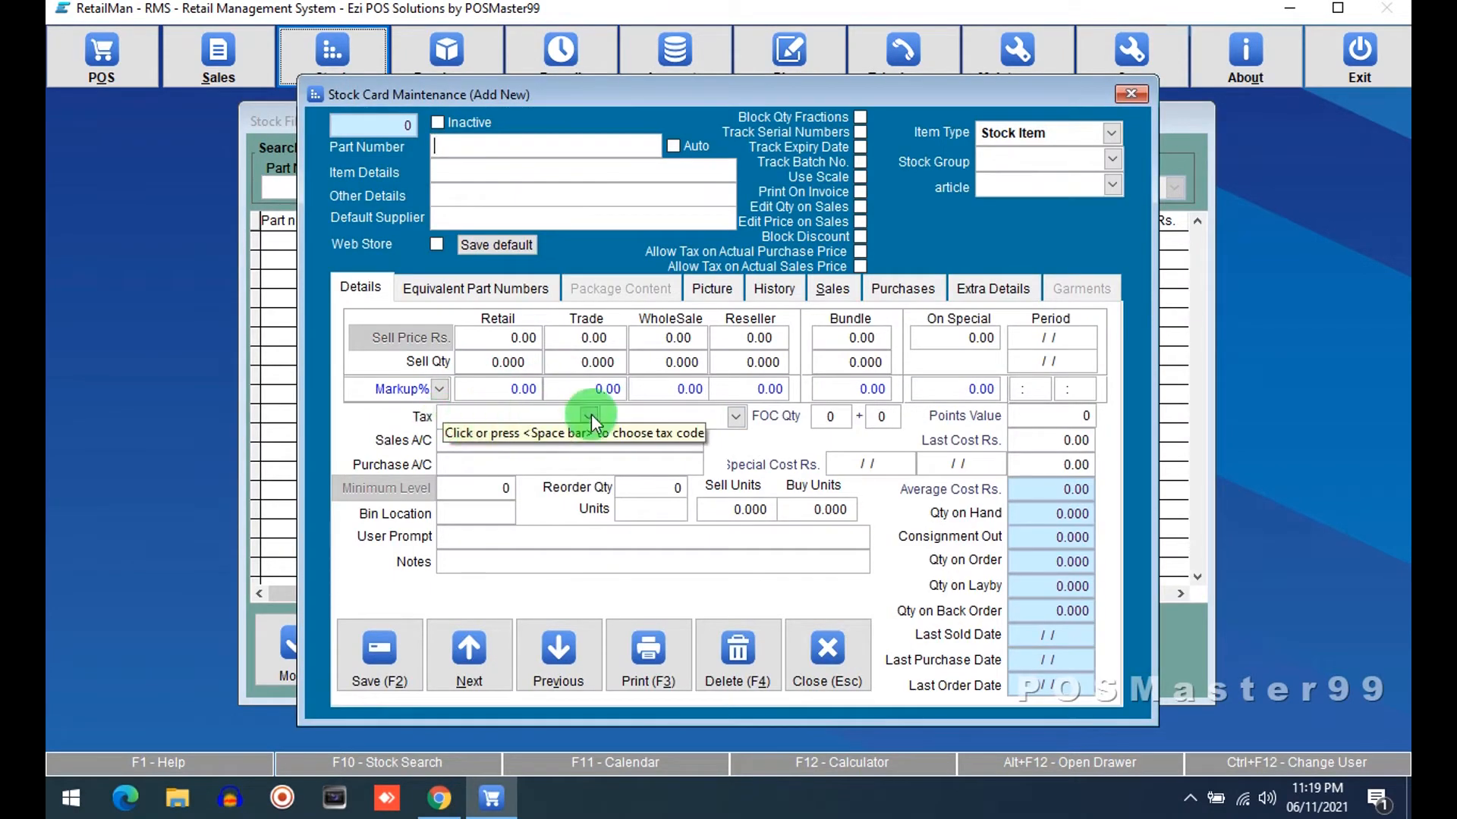
{"action": "left_click", "coordinate": [590, 416]}
{"action": "left_click", "coordinate": [591, 416]}
{"action": "left_click", "coordinate": [675, 414]}
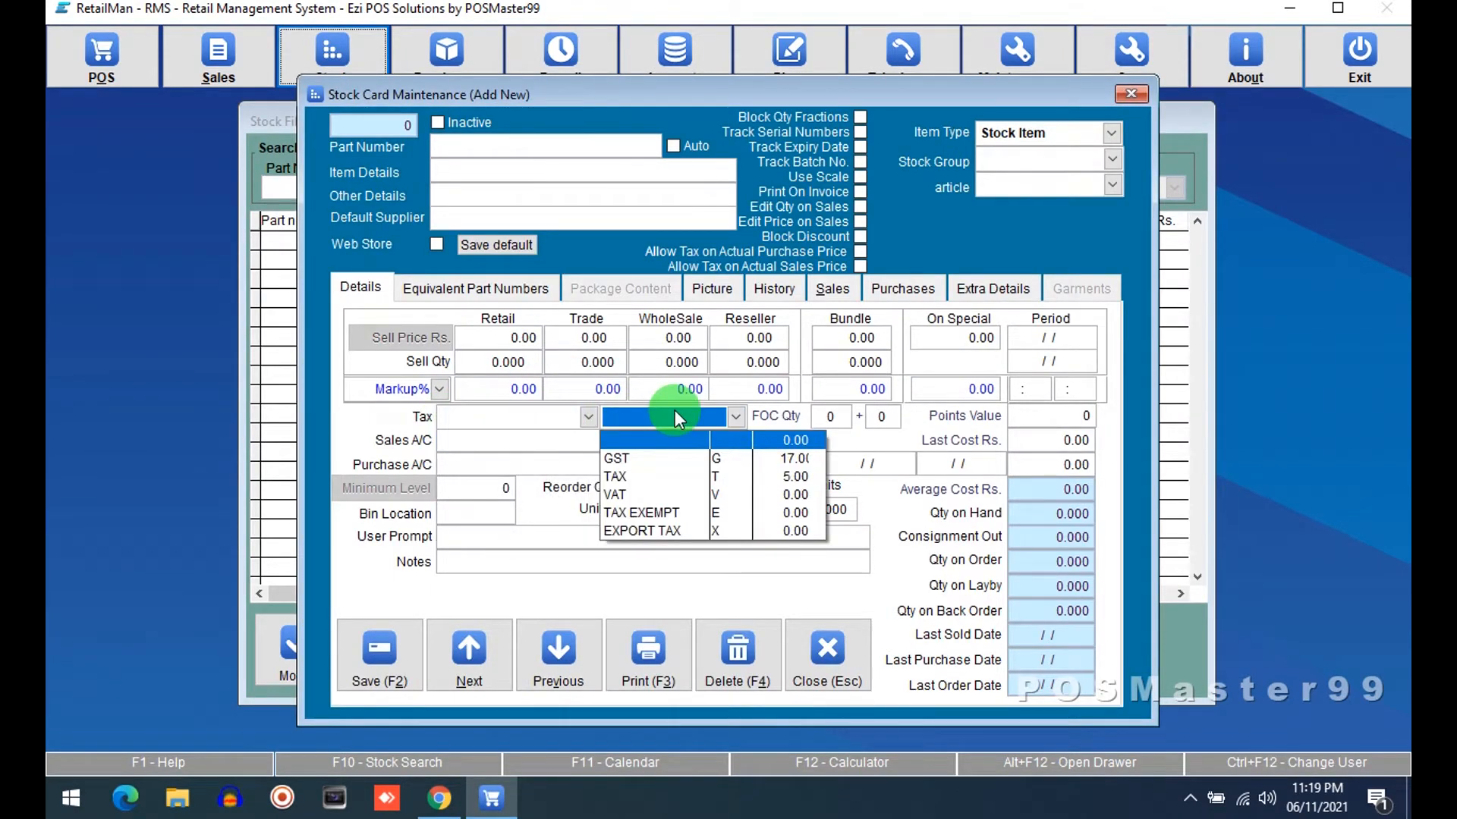
{"action": "left_click", "coordinate": [580, 414]}
{"action": "left_click", "coordinate": [659, 414]}
{"action": "left_click", "coordinate": [584, 419]}
{"action": "left_click", "coordinate": [825, 642]}
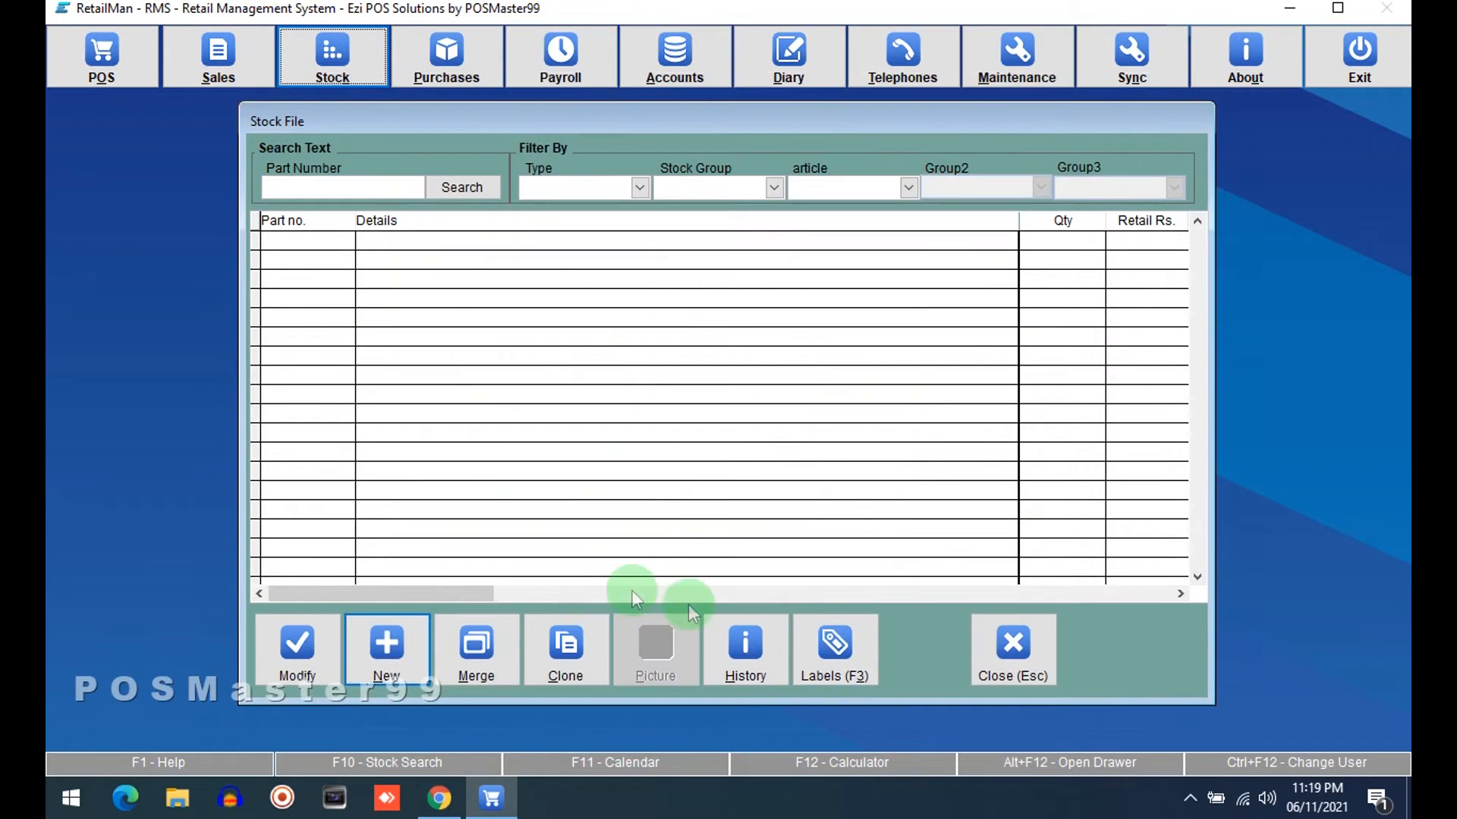
{"action": "left_click", "coordinate": [1010, 641]}
{"action": "left_click", "coordinate": [455, 558]}
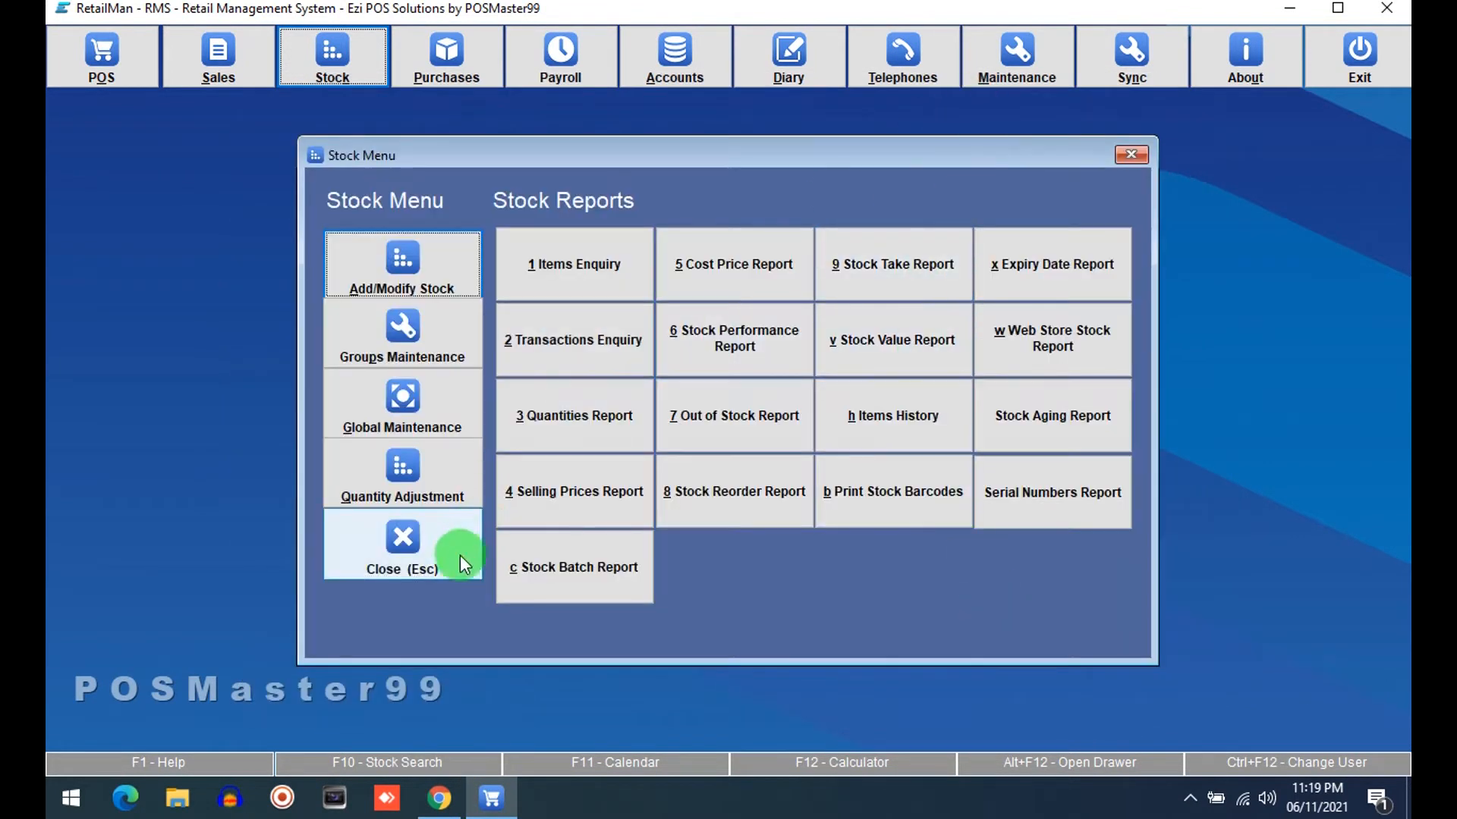
Reopen Tax File Maintenance and reset the GST and TAX rates to 0
{"action": "left_click", "coordinate": [981, 85]}
{"action": "left_click", "coordinate": [725, 507]}
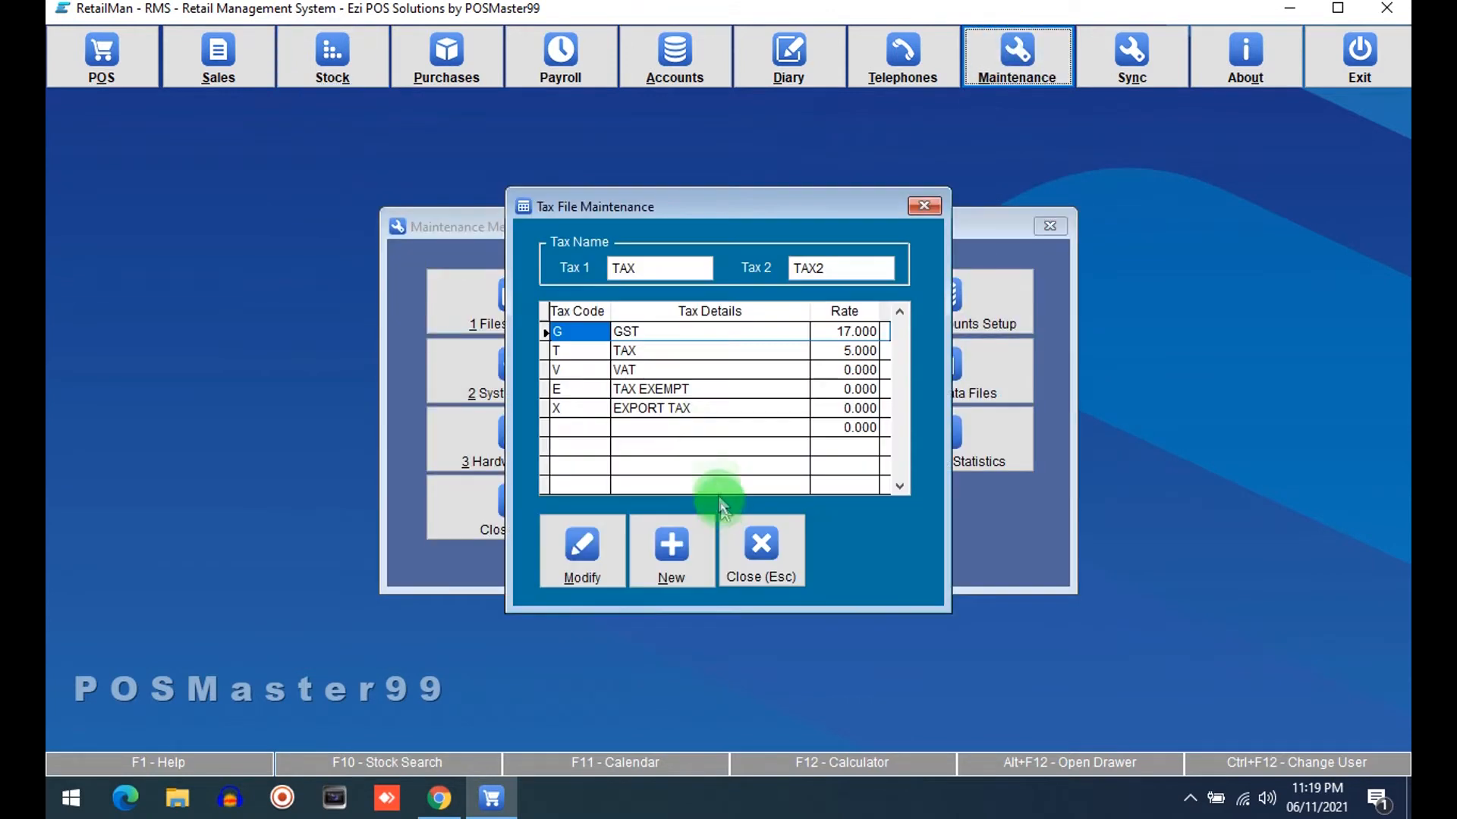
{"action": "left_click", "coordinate": [849, 332]}
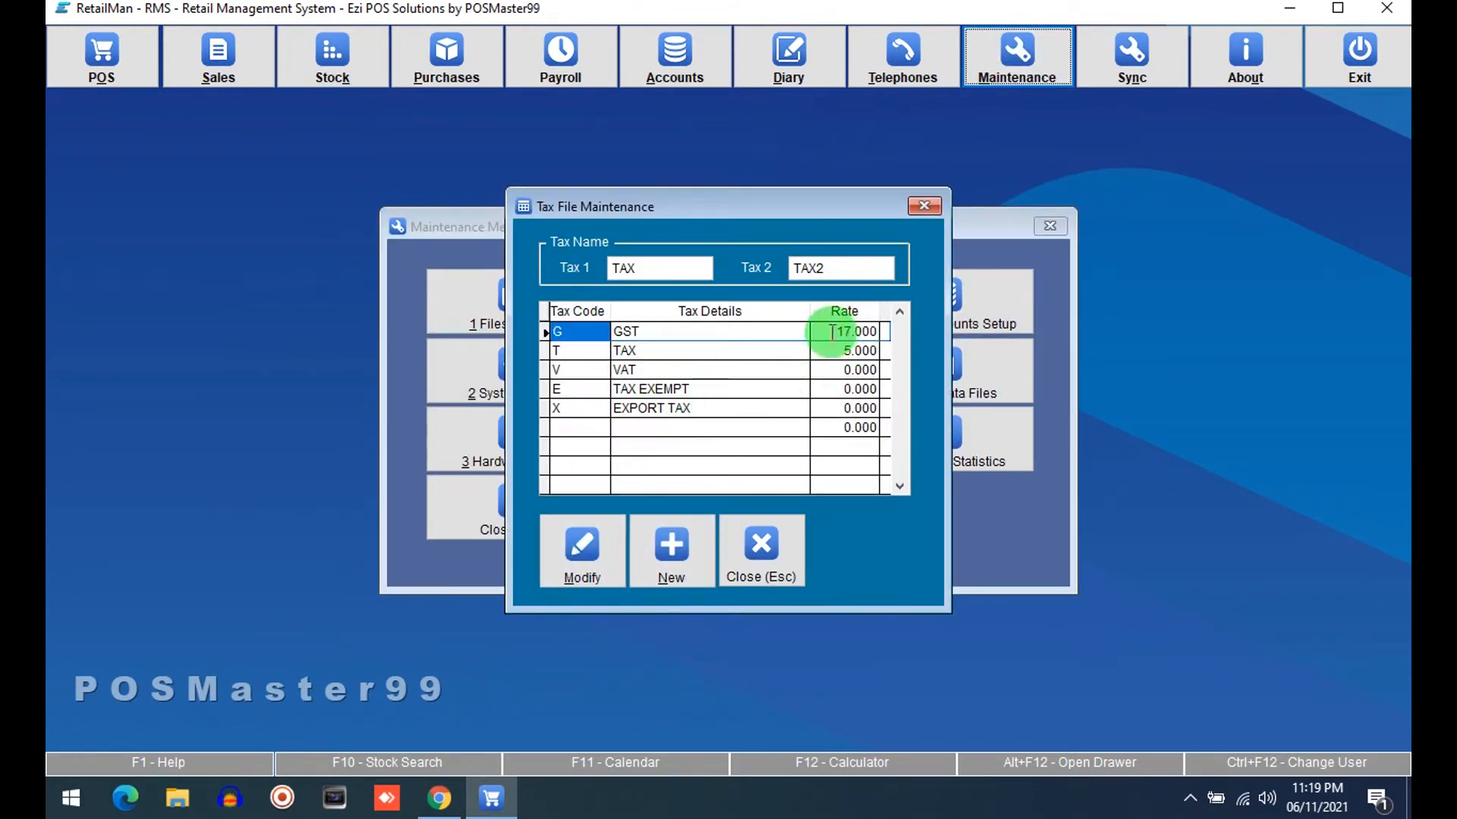
{"action": "type", "text": "0."}
{"action": "key", "text": "Down"}
{"action": "type", "text": "0"}
{"action": "key", "text": "Down"}
{"action": "key", "text": "Up"}
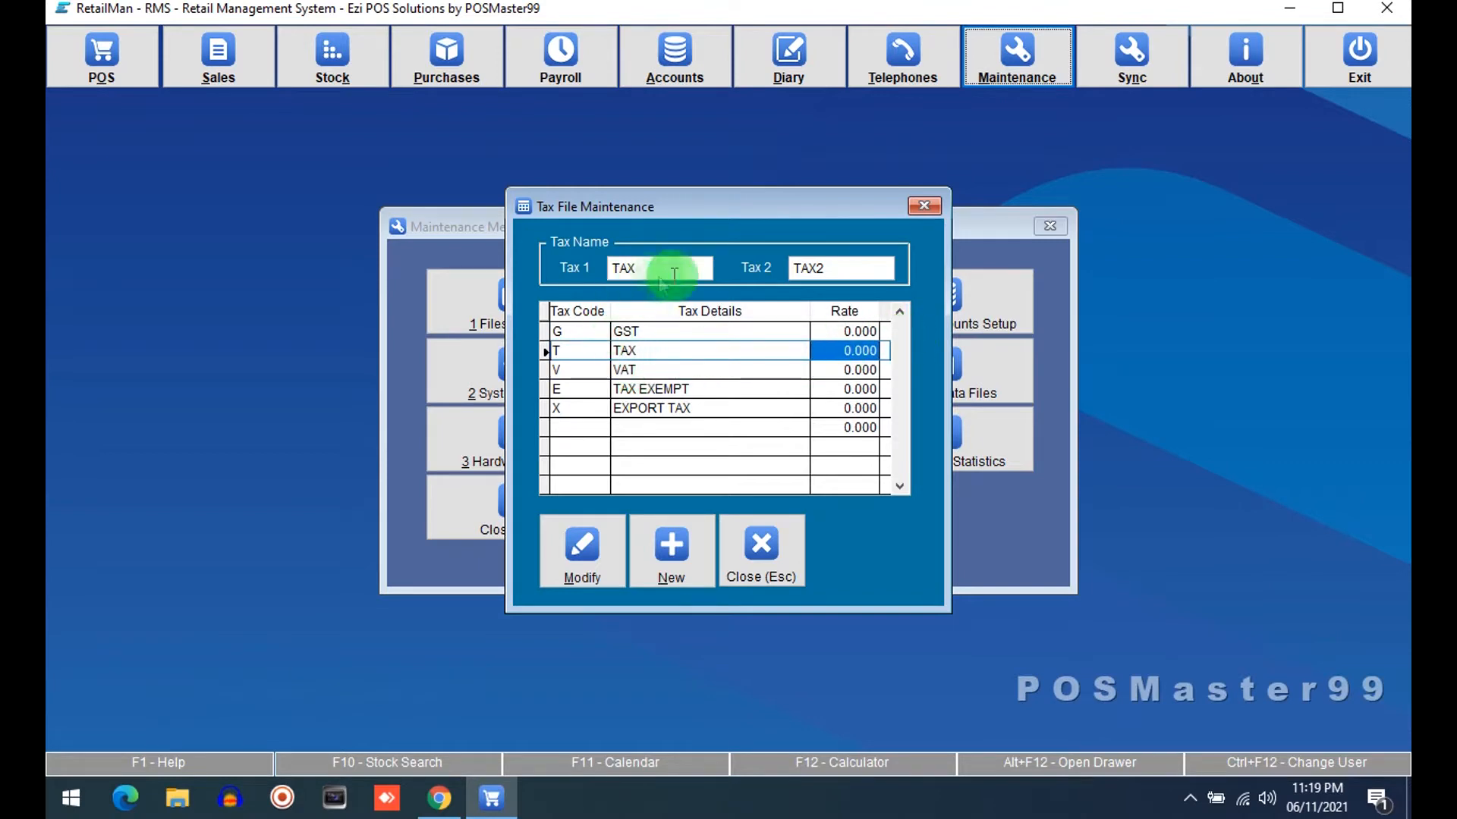
Clear both the Tax 1 and Tax 2 names, save the tax file and close the maintenance menu
{"action": "double_click", "coordinate": [833, 269]}
{"action": "key", "text": "BackSpace"}
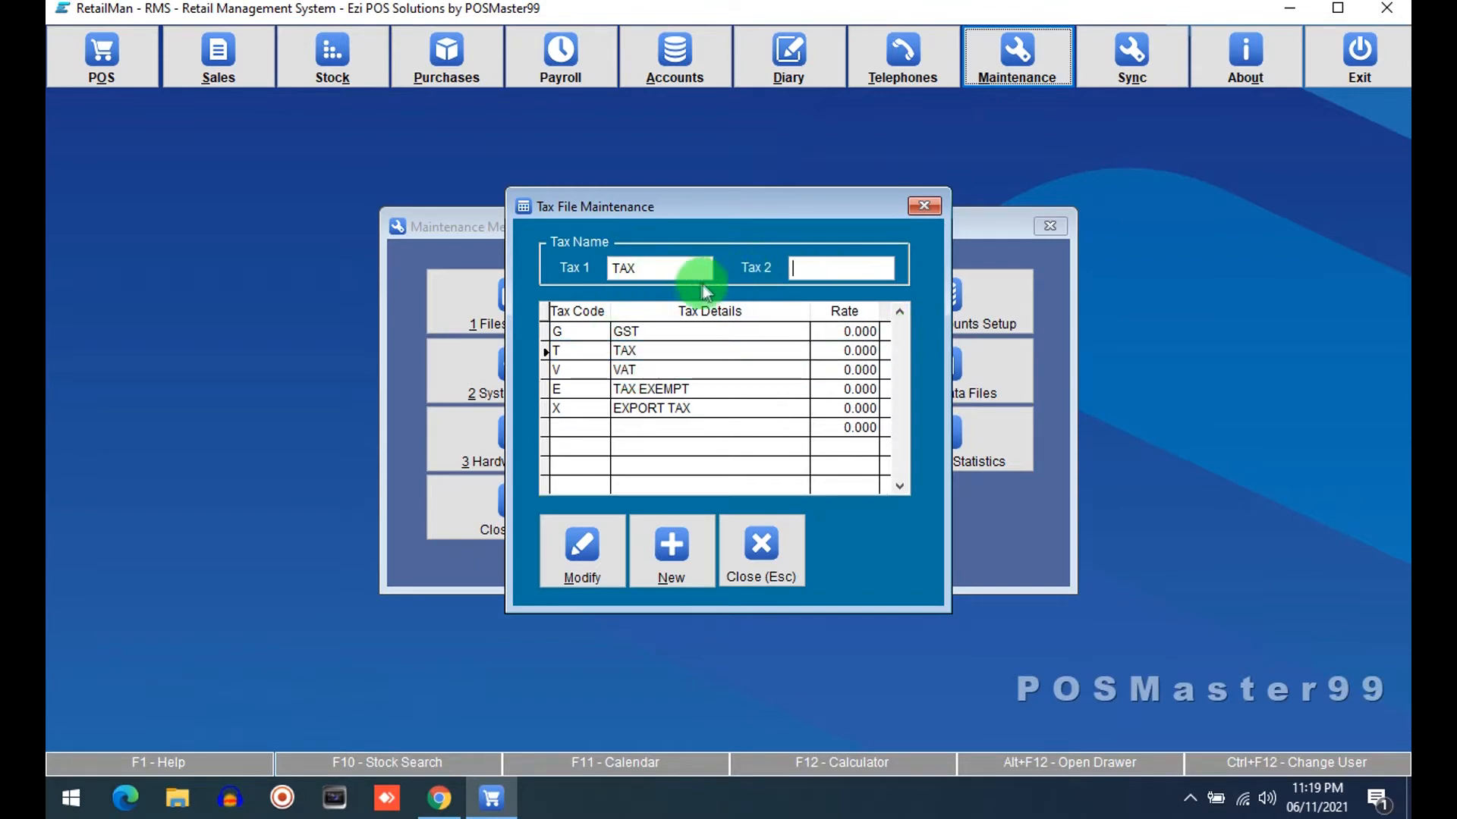
{"action": "double_click", "coordinate": [671, 271]}
{"action": "key", "text": "BackSpace"}
{"action": "left_click", "coordinate": [551, 350]}
{"action": "left_click", "coordinate": [573, 546]}
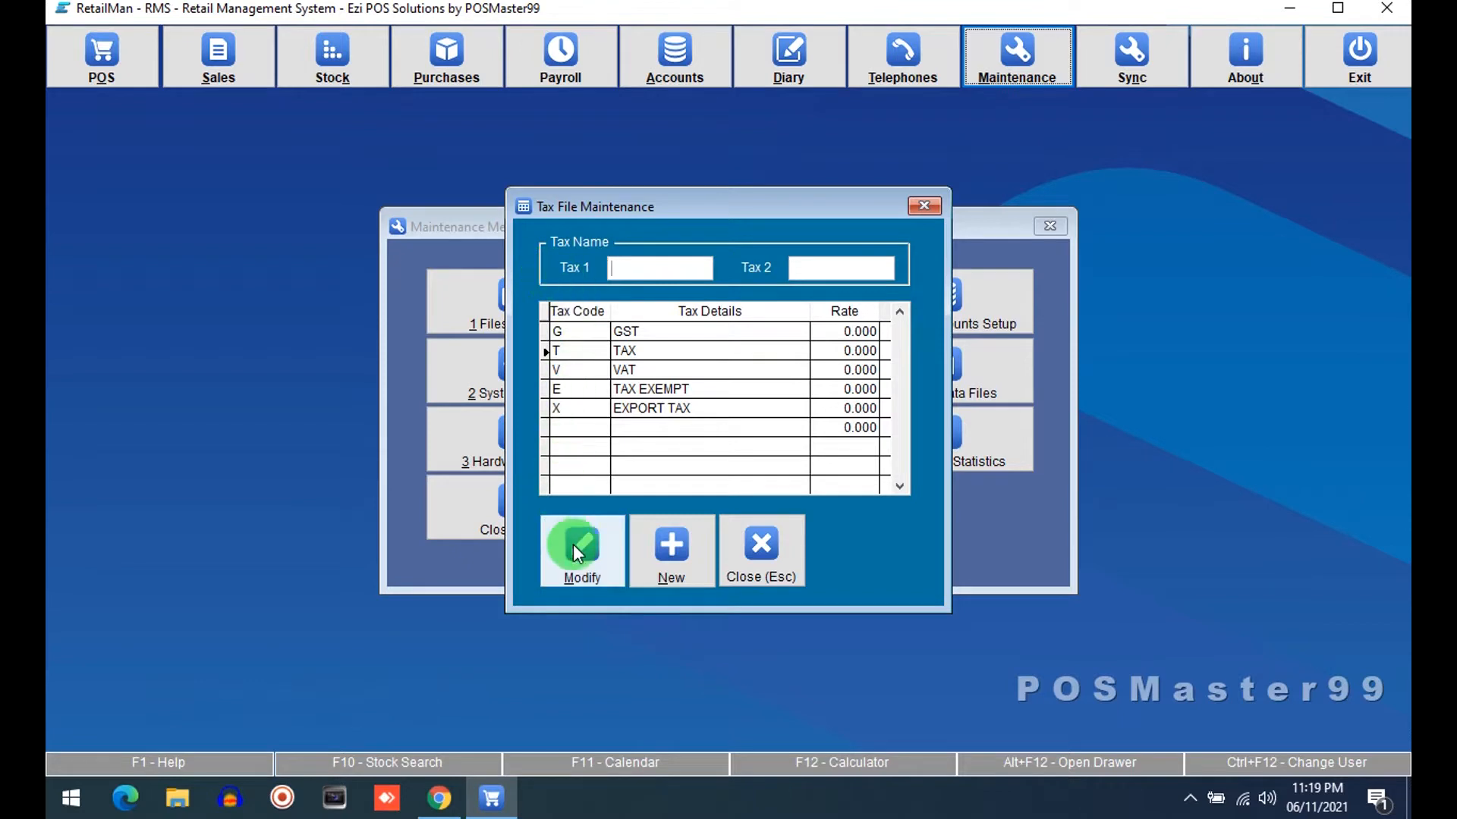
{"action": "left_click", "coordinate": [772, 523]}
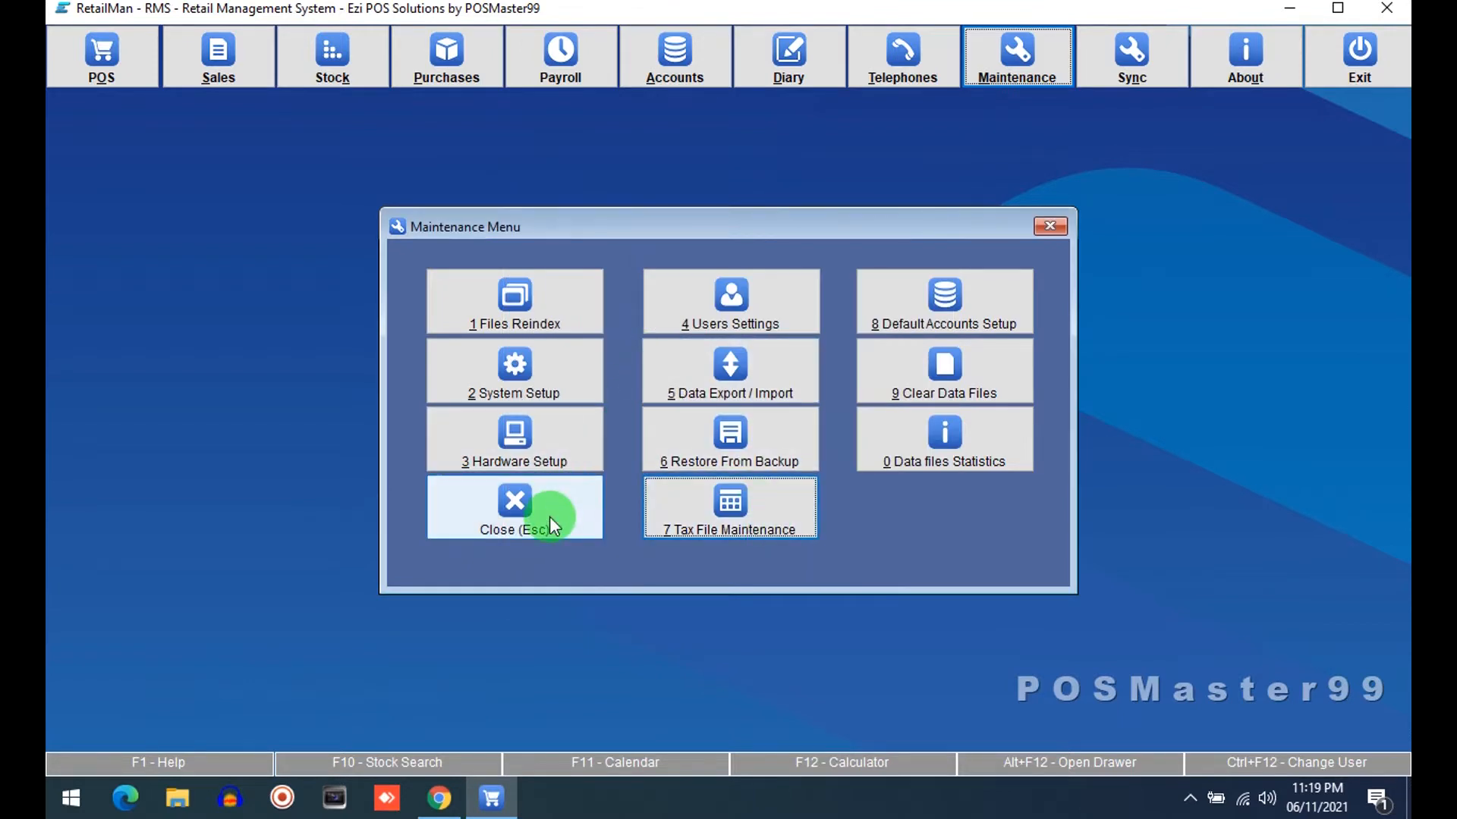
{"action": "left_click", "coordinate": [548, 515]}
Open a blank new stock card from the stock file, then close it along with the stock file and stock menu
{"action": "left_click", "coordinate": [374, 65]}
{"action": "left_click", "coordinate": [468, 267]}
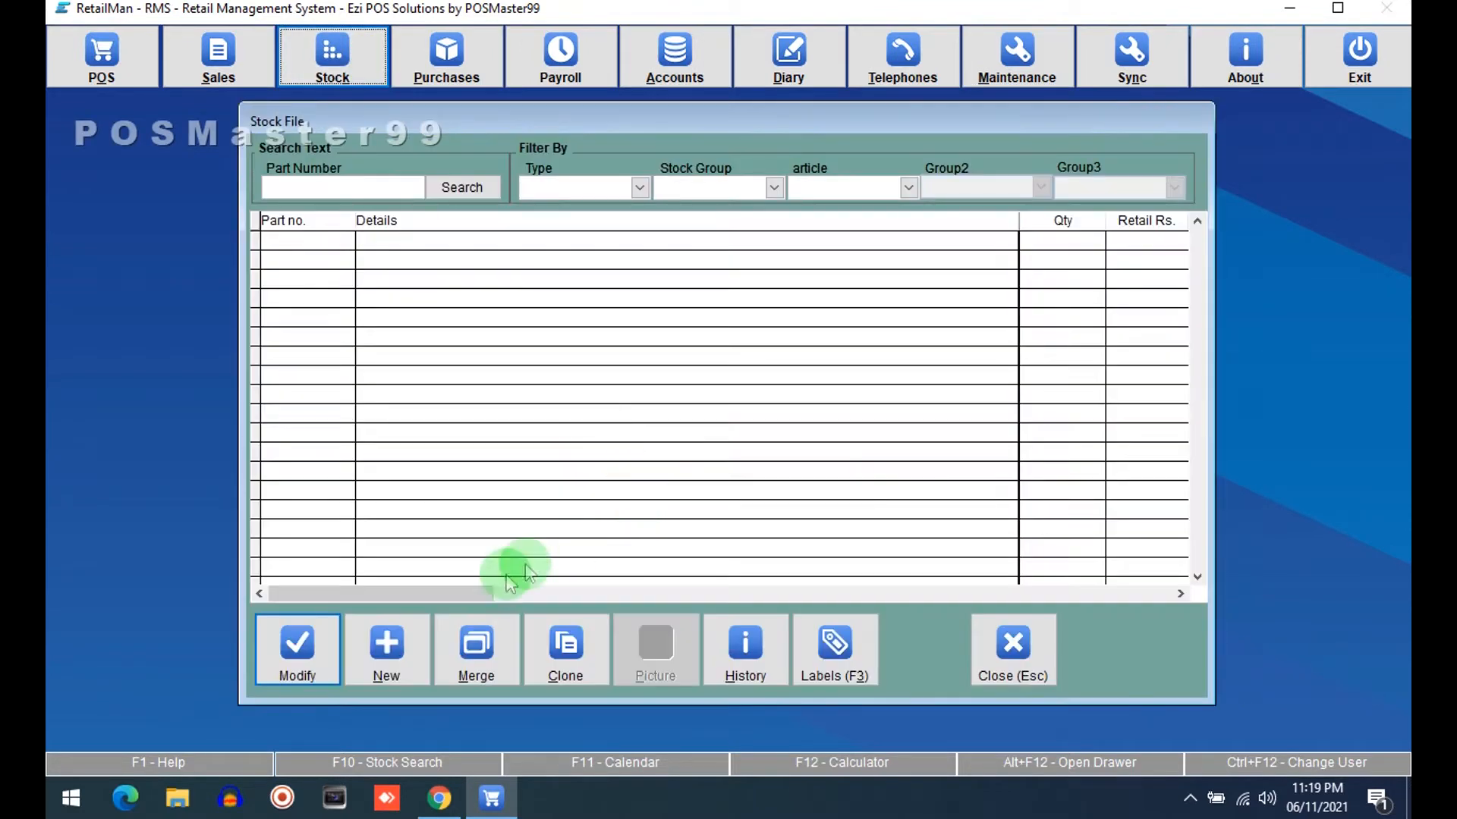
{"action": "left_click", "coordinate": [391, 643]}
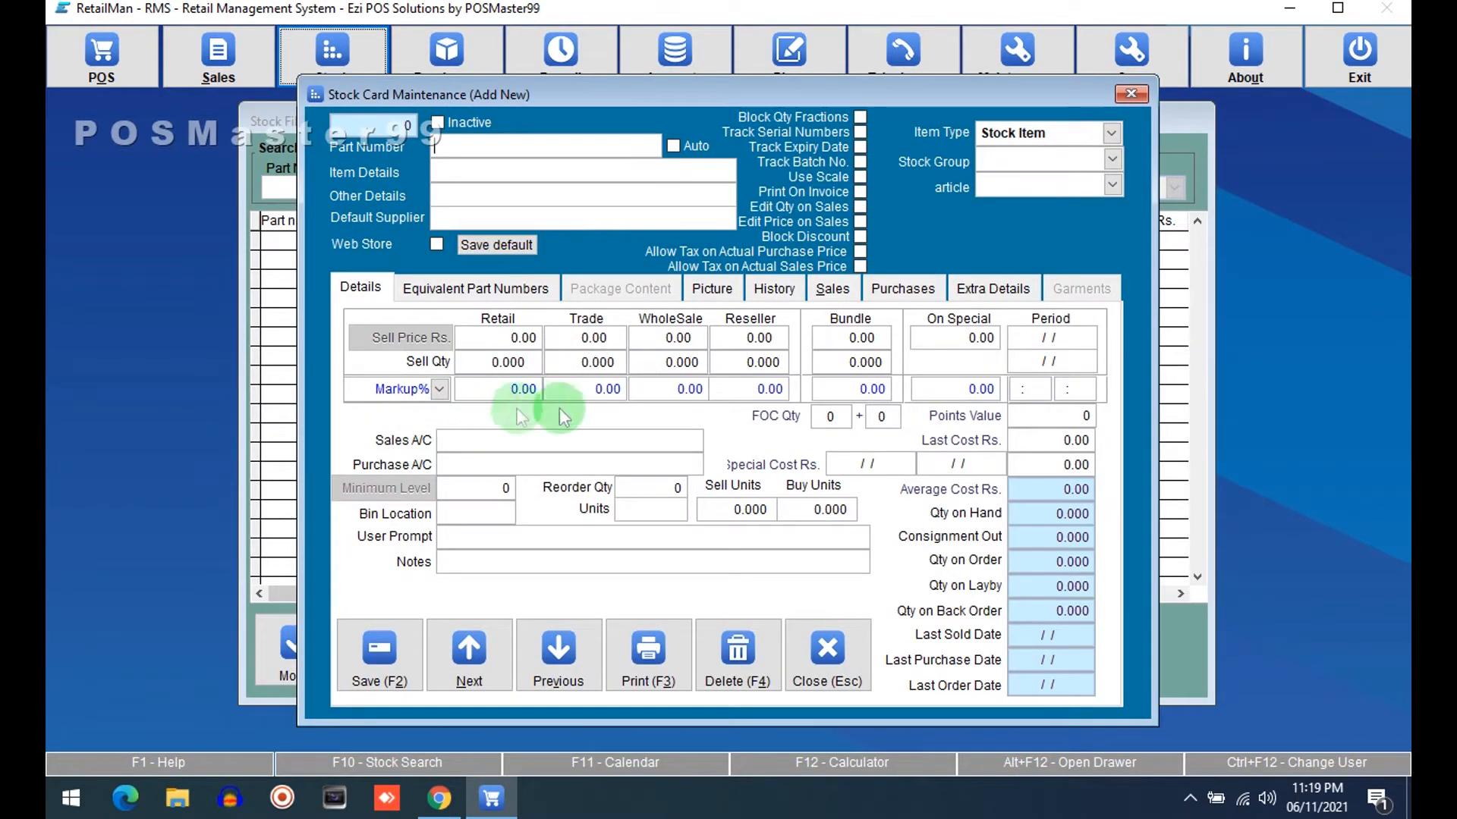
{"action": "left_click", "coordinate": [827, 653]}
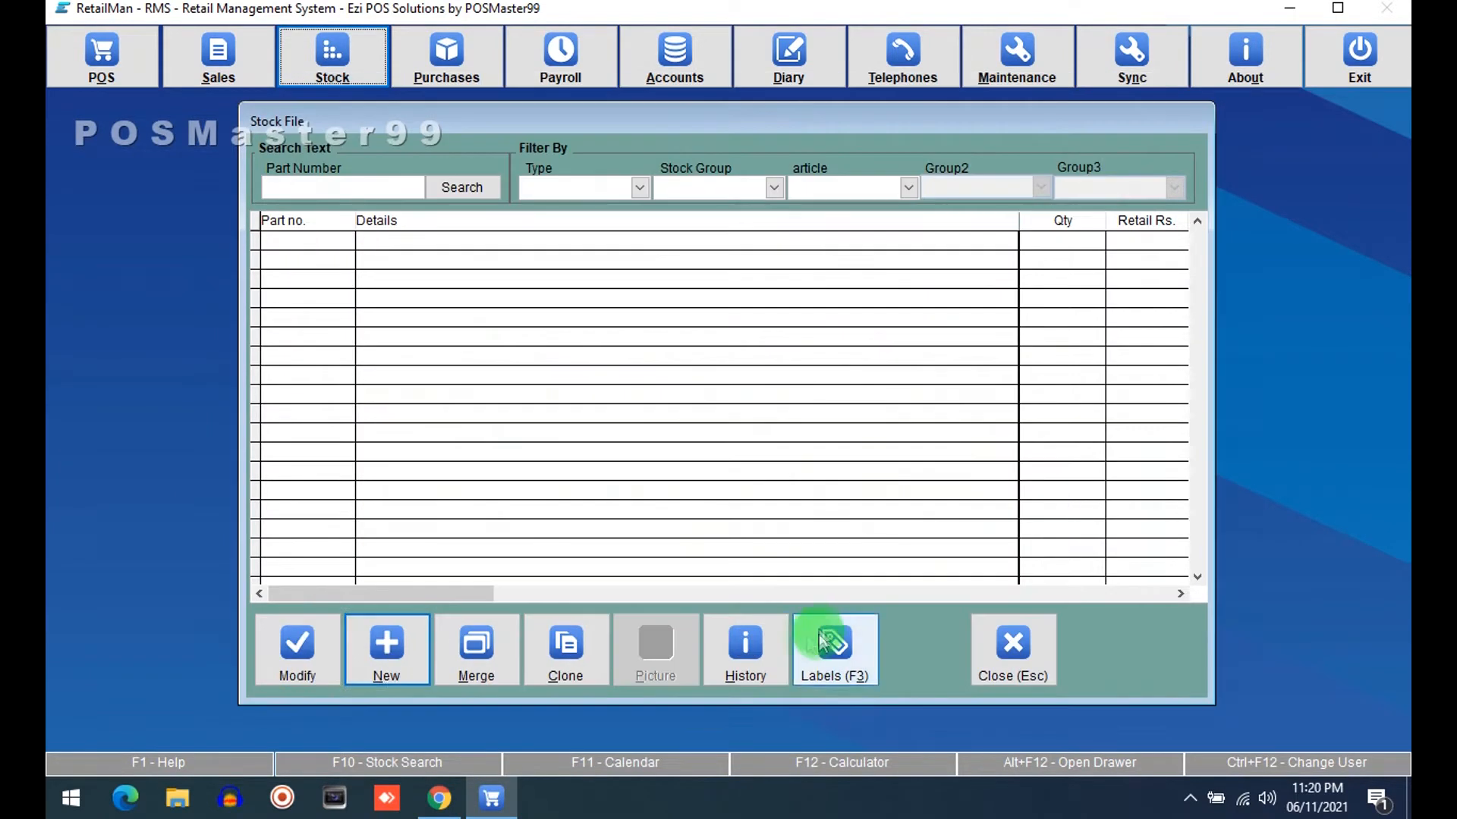
{"action": "left_click", "coordinate": [1018, 626]}
{"action": "left_click", "coordinate": [402, 543]}
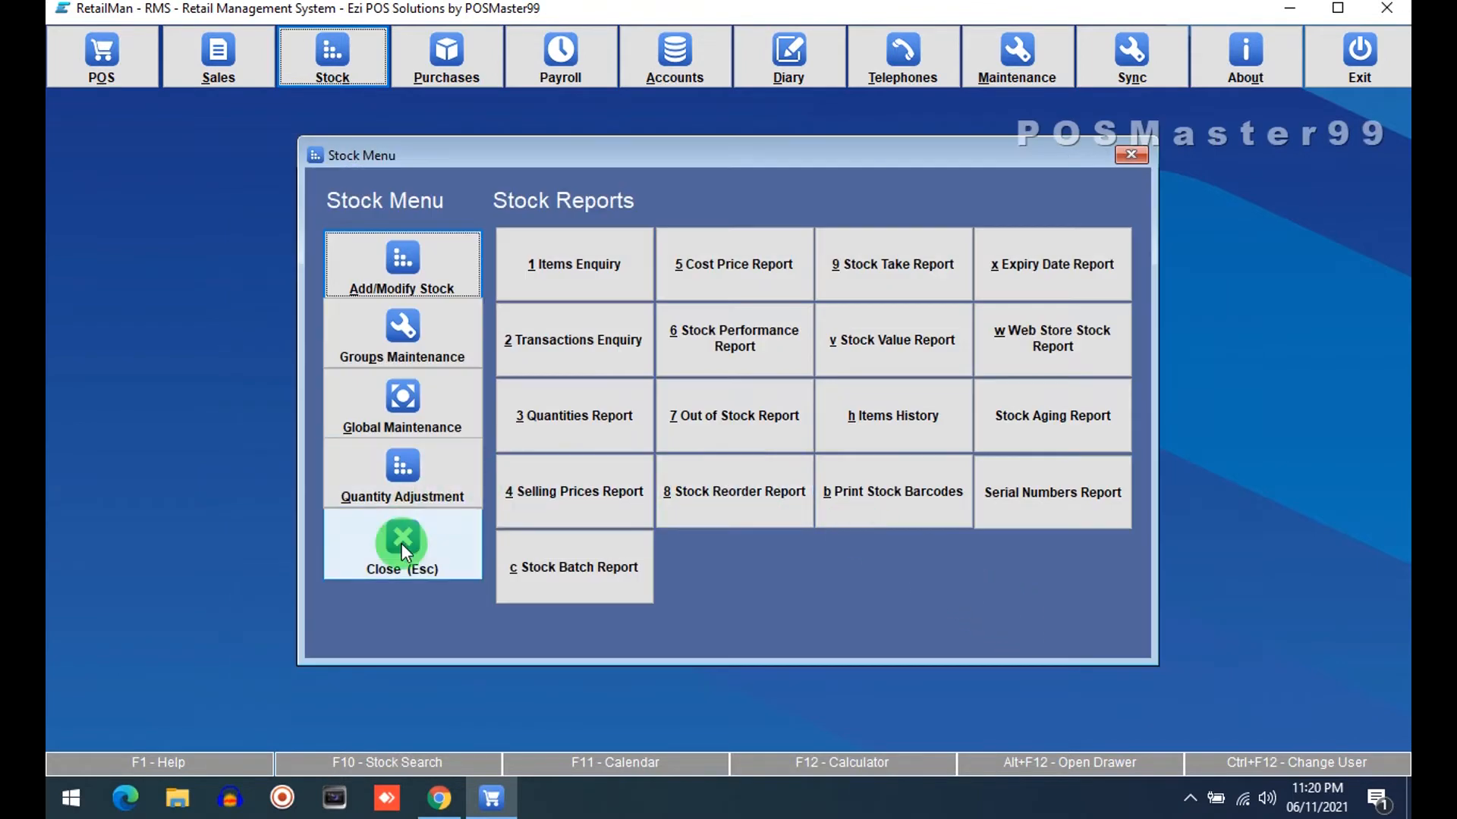
Open System Setup and examine the Company details and the General settings such as the auto backup path
{"action": "left_click", "coordinate": [1012, 65]}
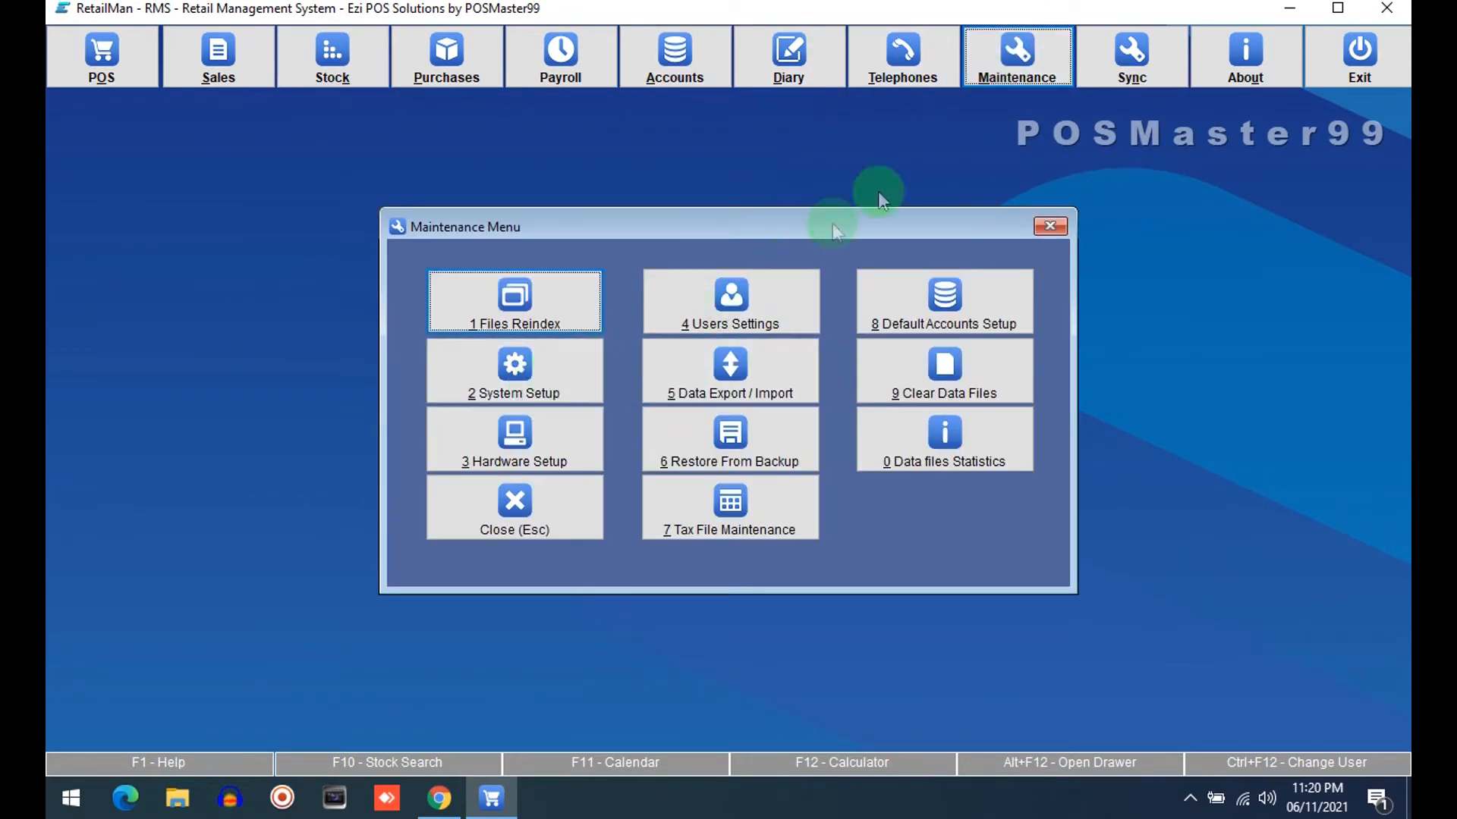
{"action": "left_click", "coordinate": [550, 383]}
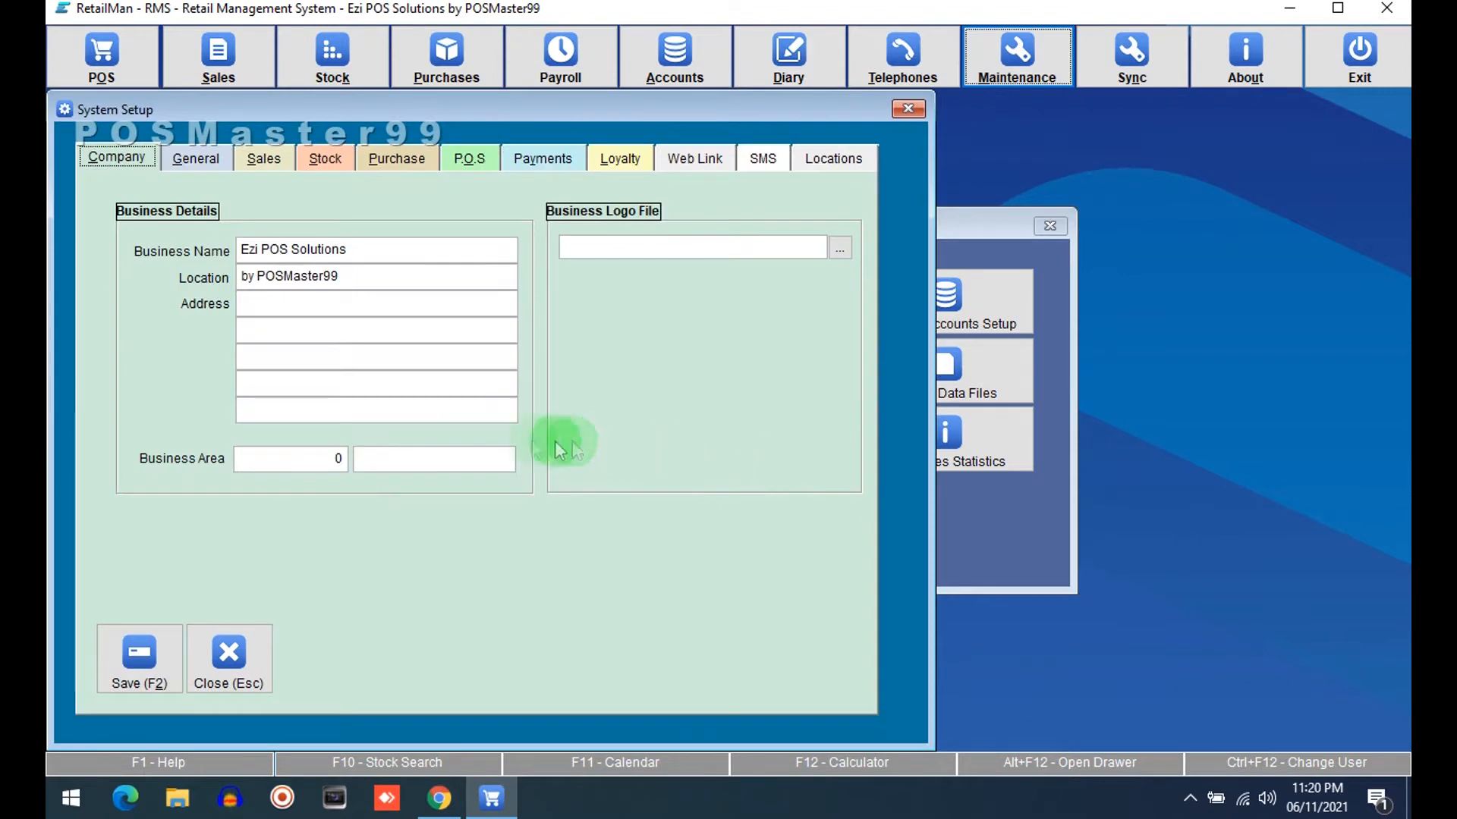
{"action": "left_click", "coordinate": [244, 250]}
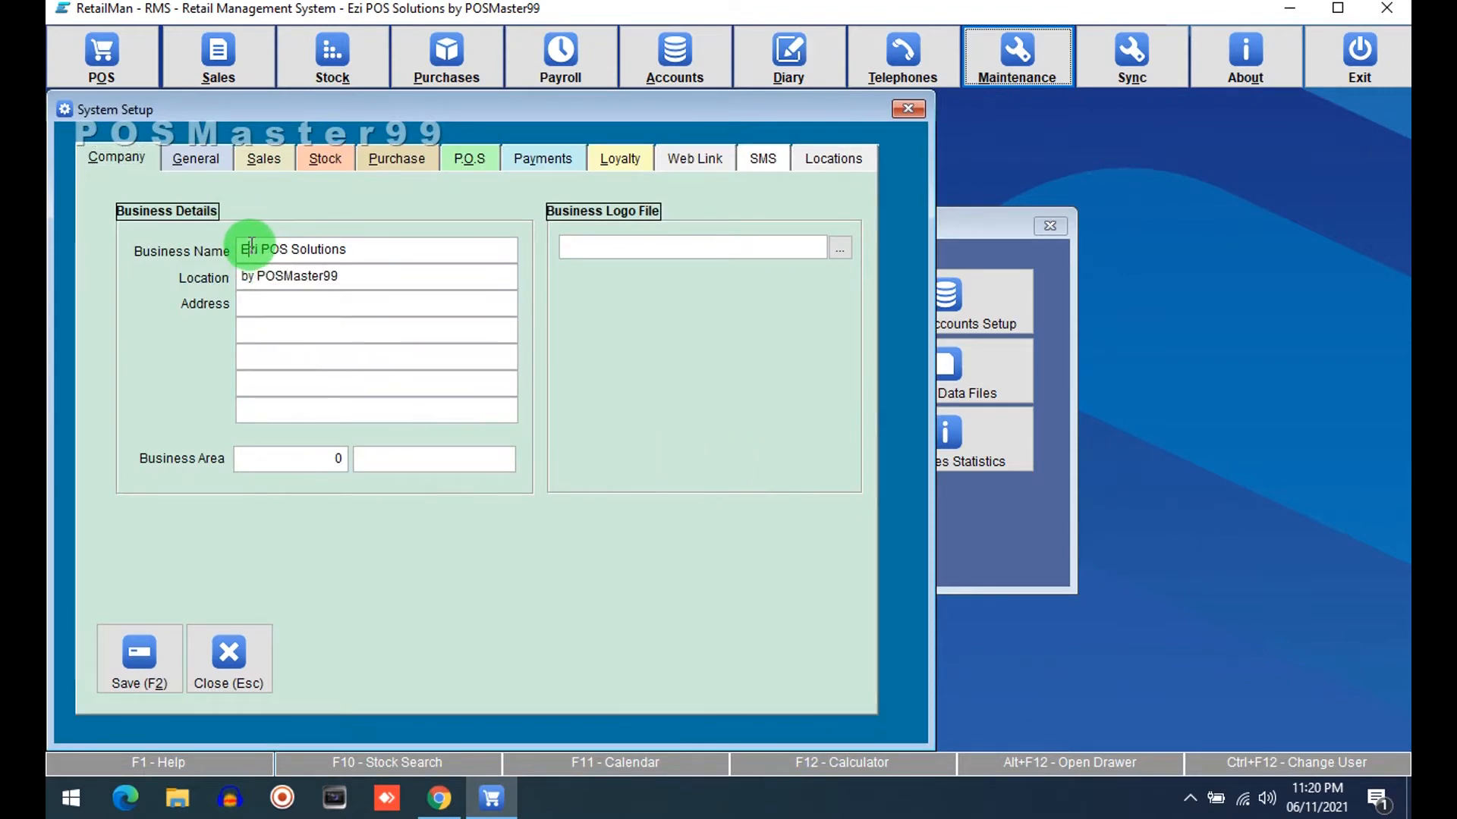
{"action": "left_click", "coordinate": [267, 305]}
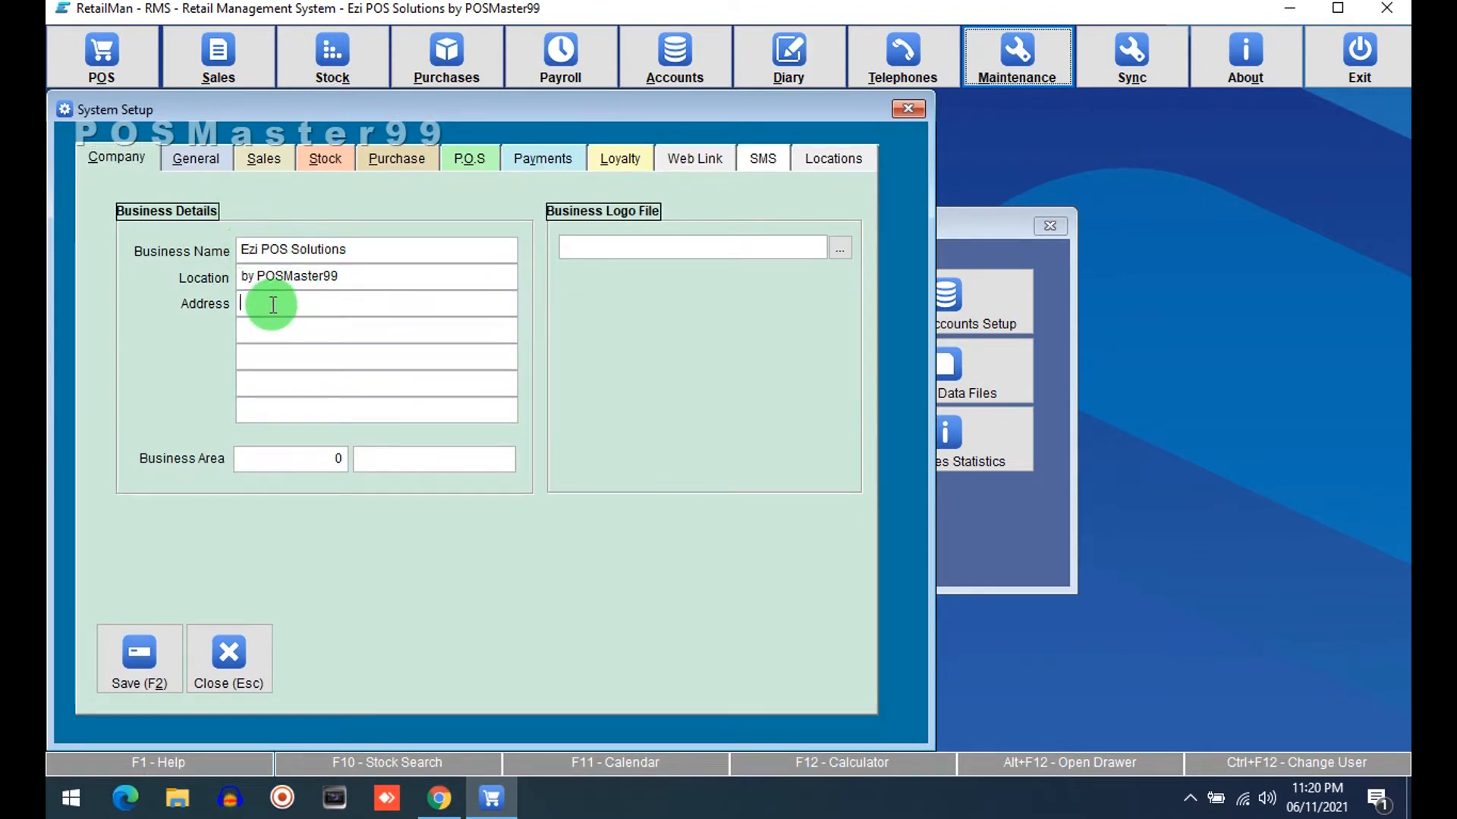
{"action": "left_click", "coordinate": [201, 157]}
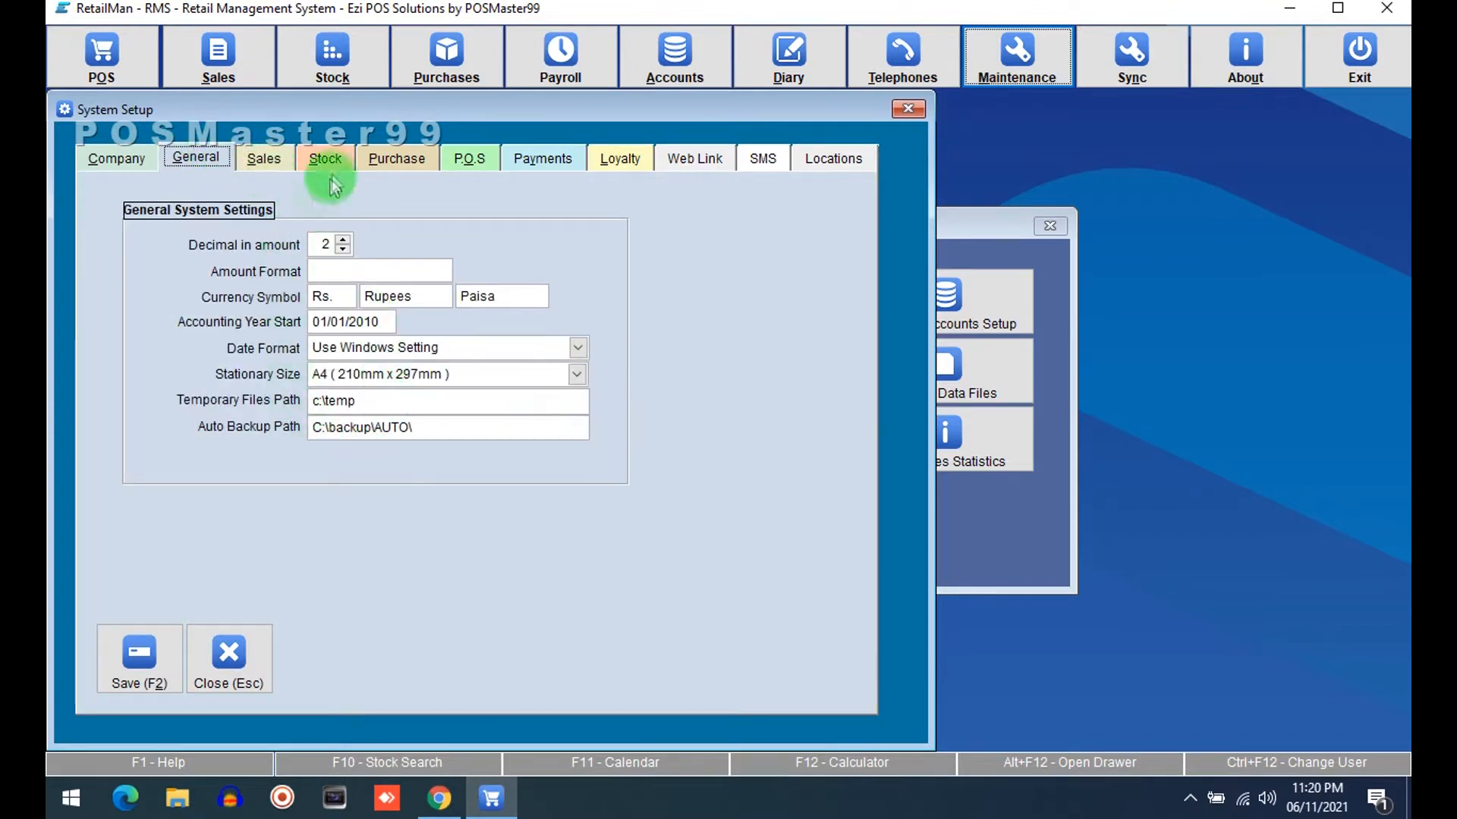
{"action": "left_click", "coordinate": [317, 427]}
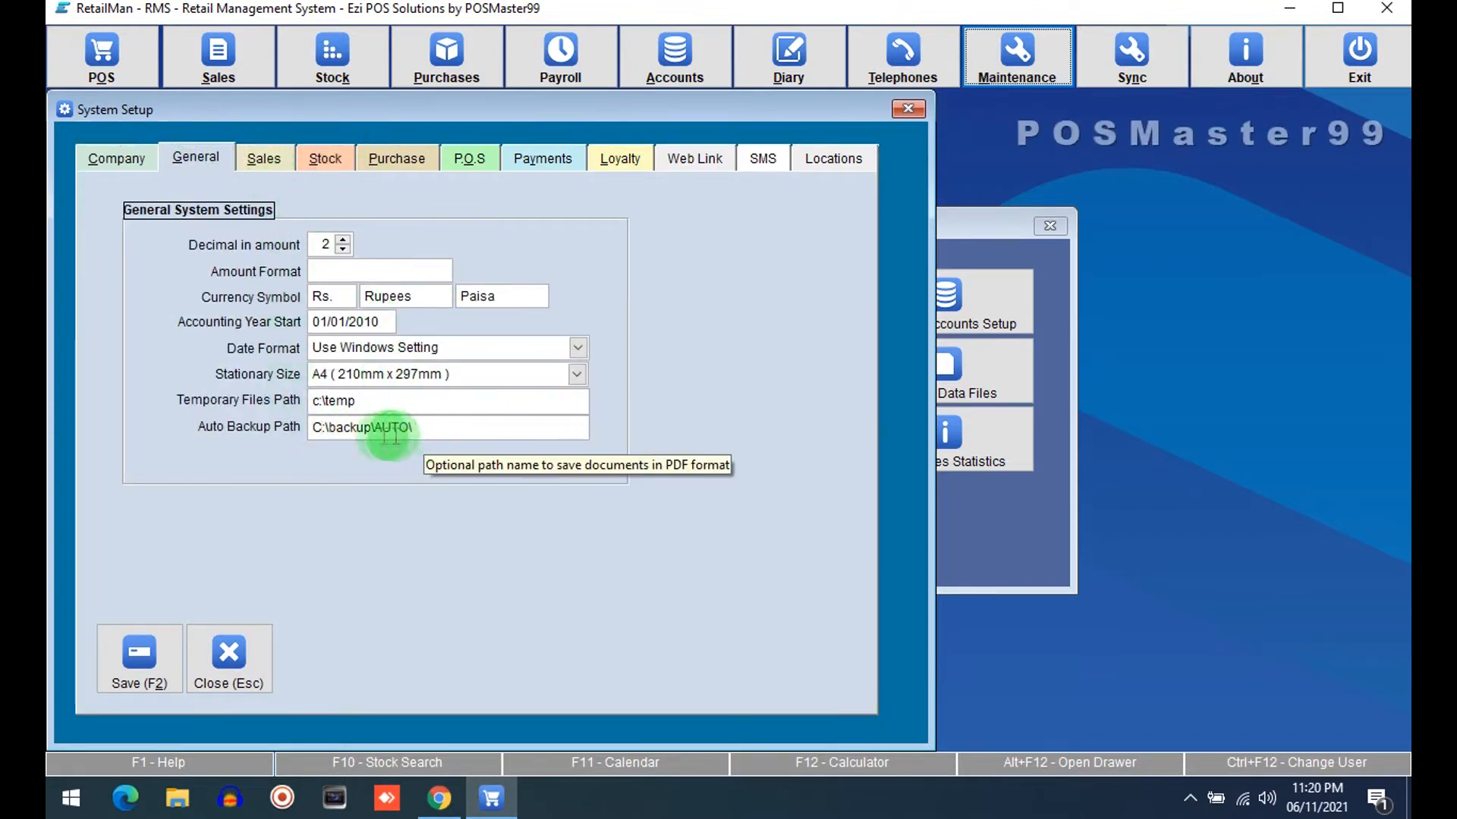
{"action": "left_click_drag", "start_coordinate": [312, 427], "coordinate": [403, 428]}
{"action": "left_click", "coordinate": [427, 431]}
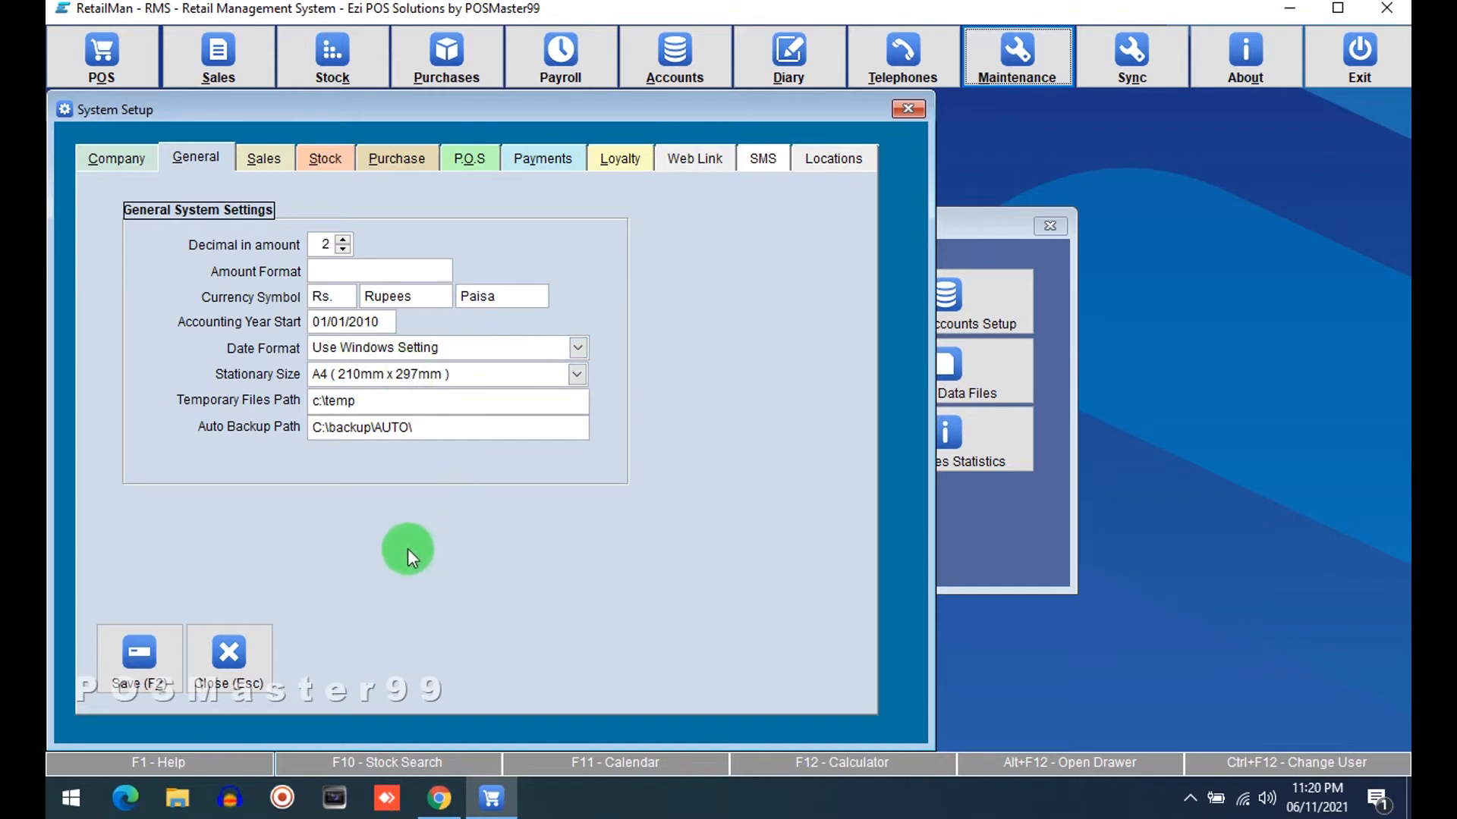
{"action": "left_click_drag", "start_coordinate": [569, 427], "coordinate": [281, 431]}
{"action": "left_click", "coordinate": [283, 434]}
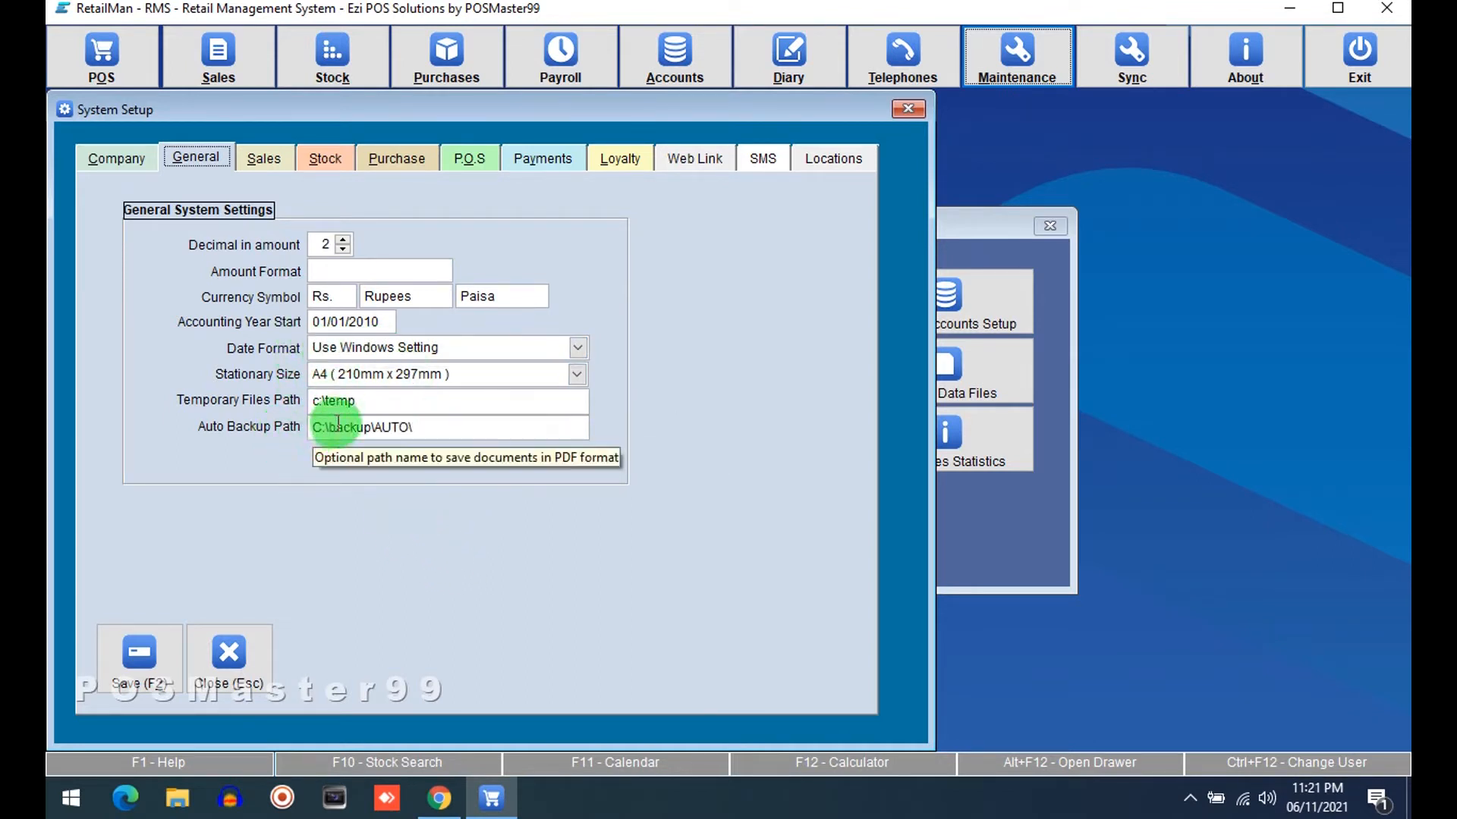
On the Sales tab, enable the Tax Code, Tax Amount and Tax Total screen columns, then close System Setup
{"action": "left_click", "coordinate": [259, 158]}
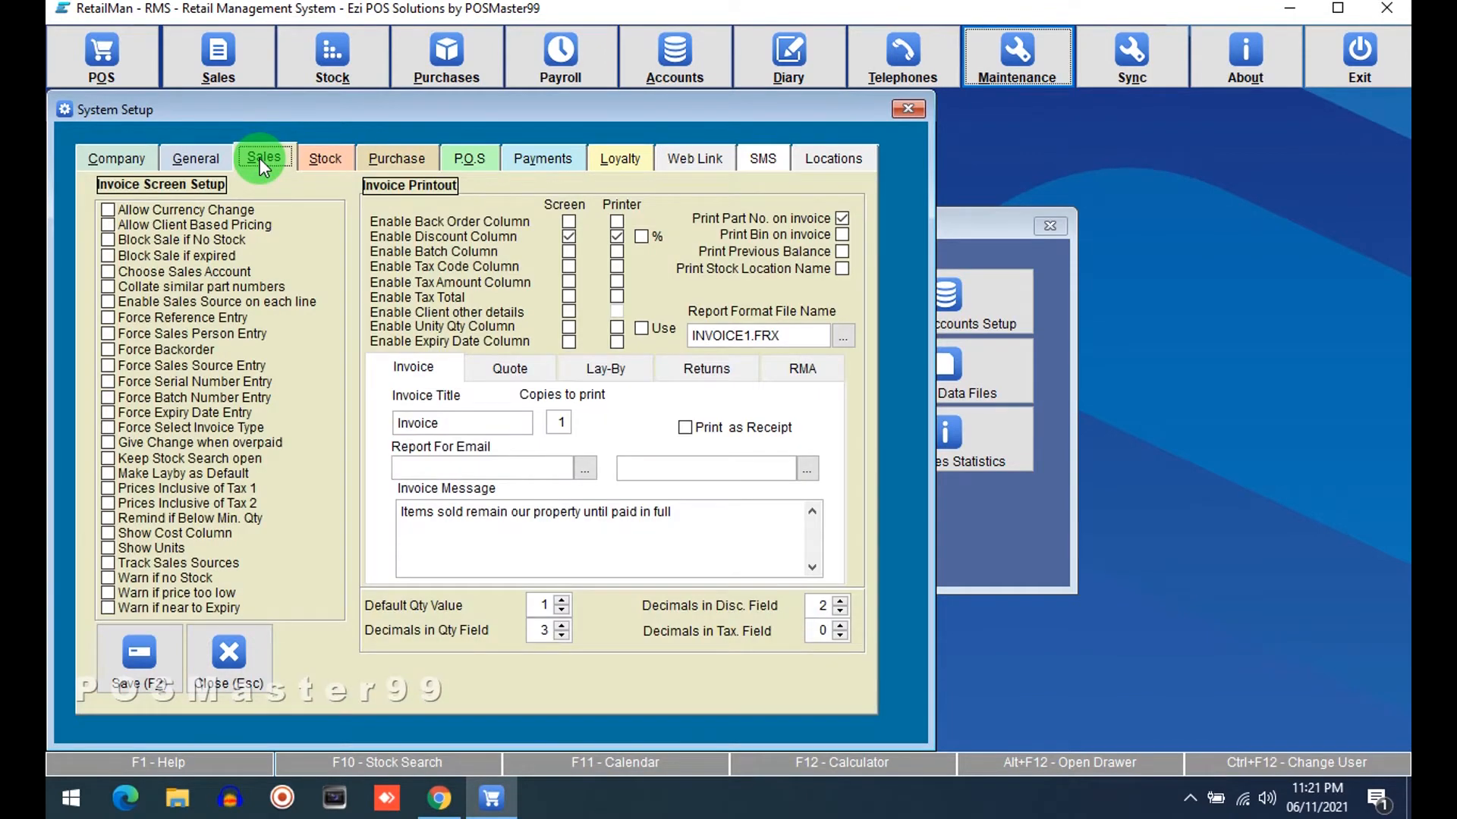
{"action": "left_click", "coordinate": [171, 241]}
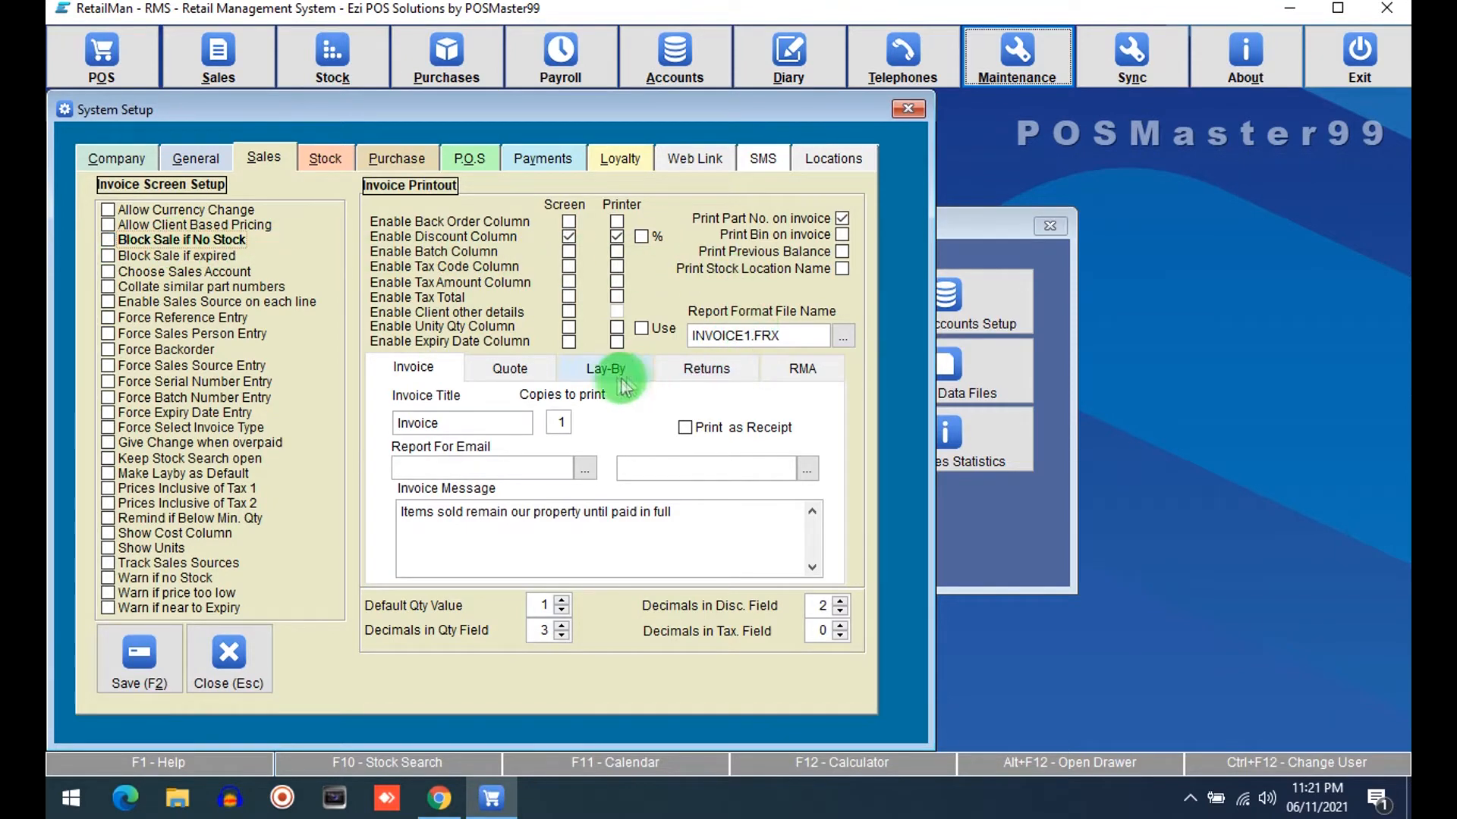
{"action": "left_click", "coordinate": [569, 267]}
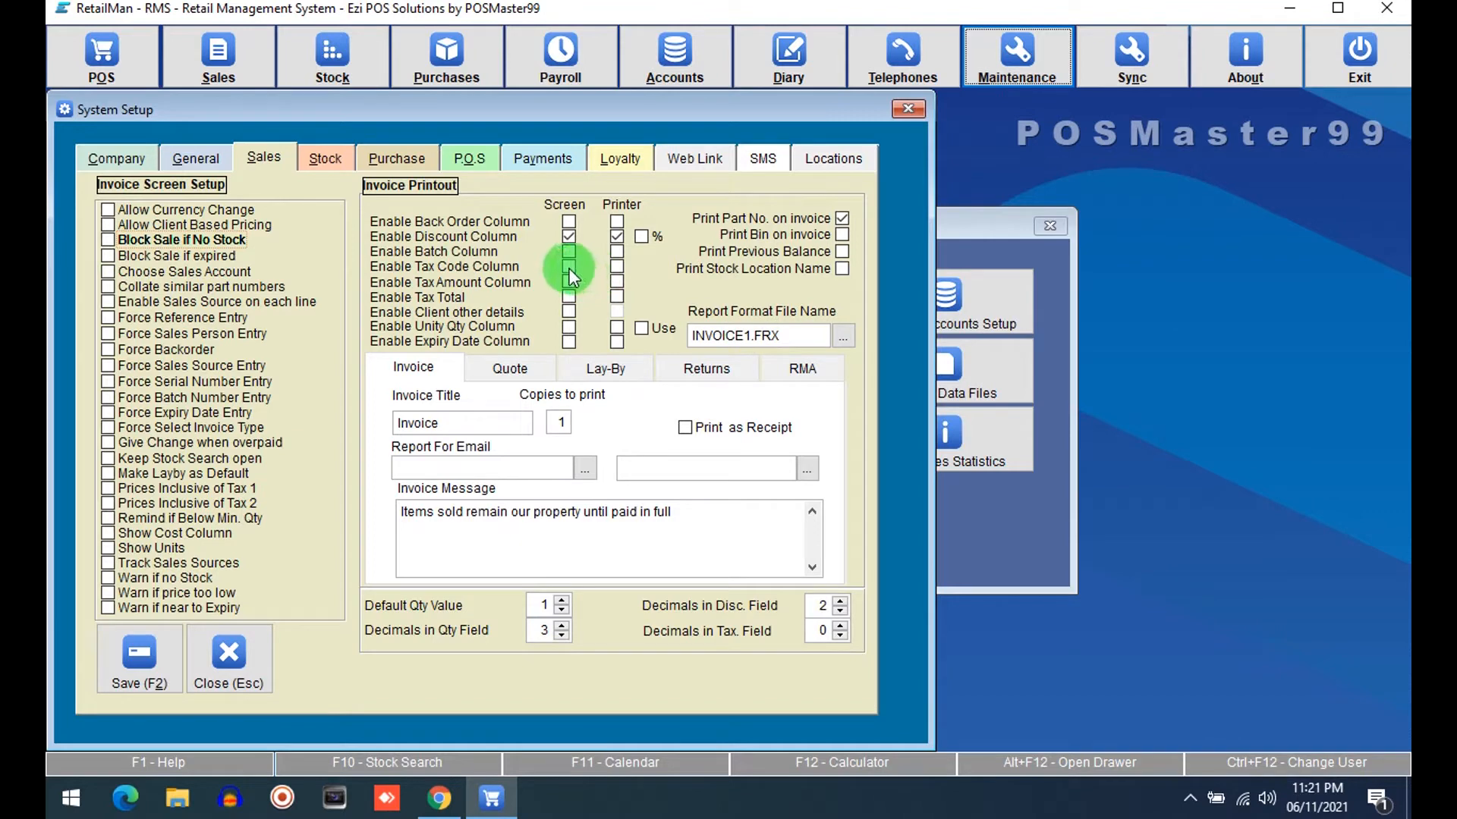
{"action": "left_click", "coordinate": [569, 281]}
{"action": "left_click", "coordinate": [568, 311]}
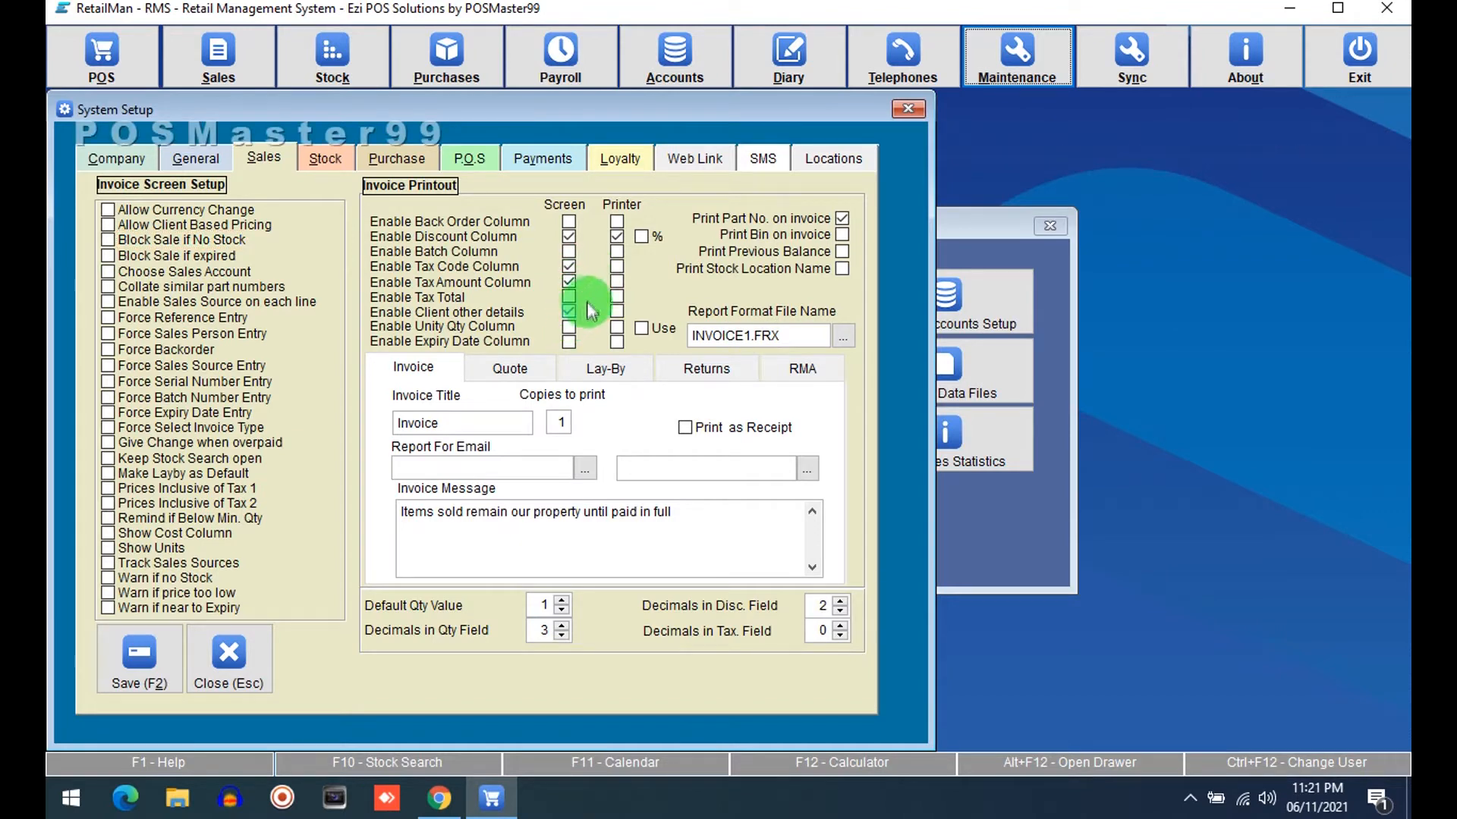
{"action": "left_click", "coordinate": [570, 297]}
{"action": "left_click", "coordinate": [570, 312]}
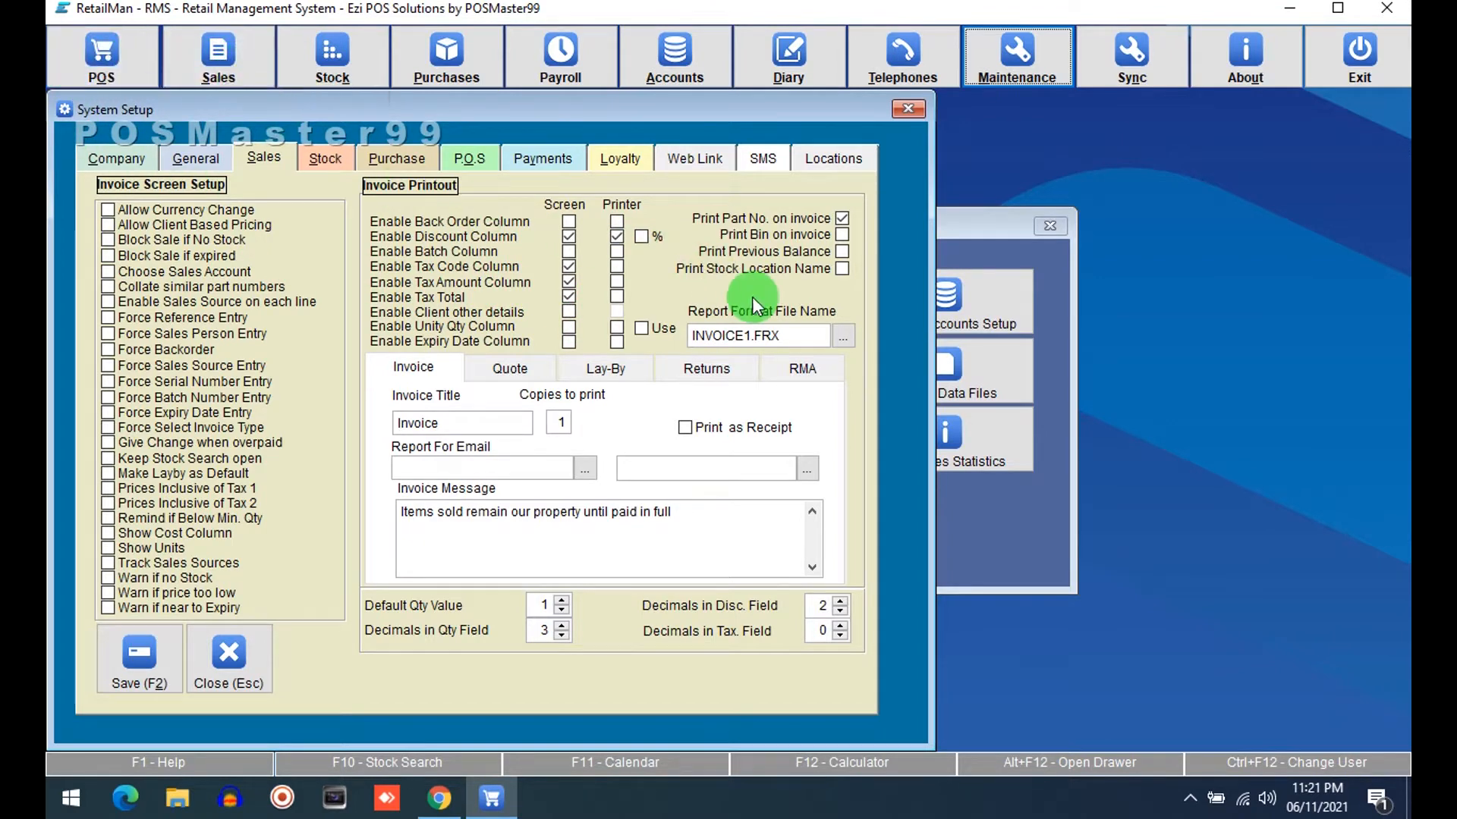
{"action": "left_click", "coordinate": [398, 157]}
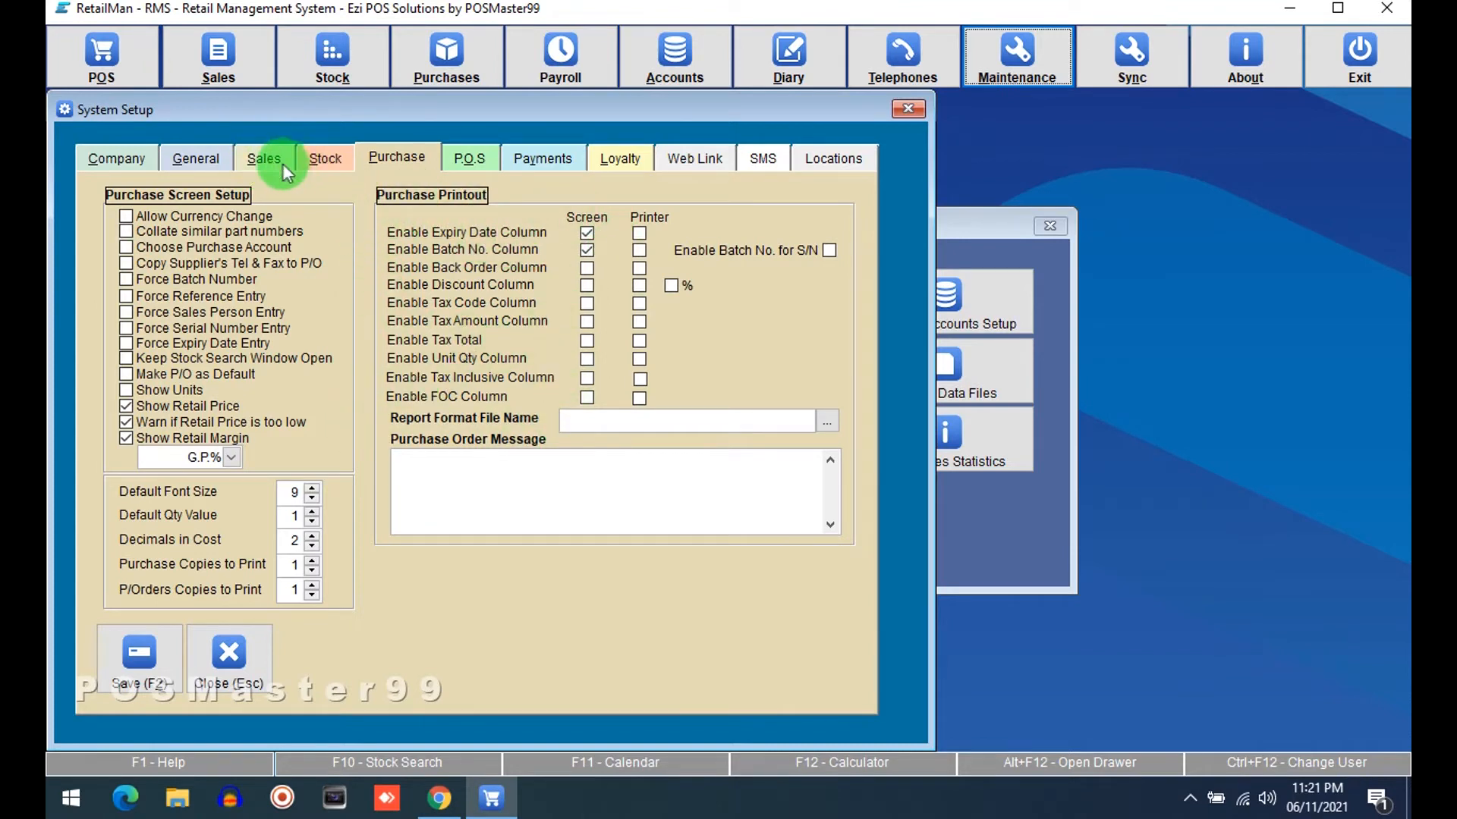
{"action": "left_click", "coordinate": [255, 644]}
Open Tax File Maintenance and name Tax 1 as TAX
{"action": "left_click", "coordinate": [780, 488]}
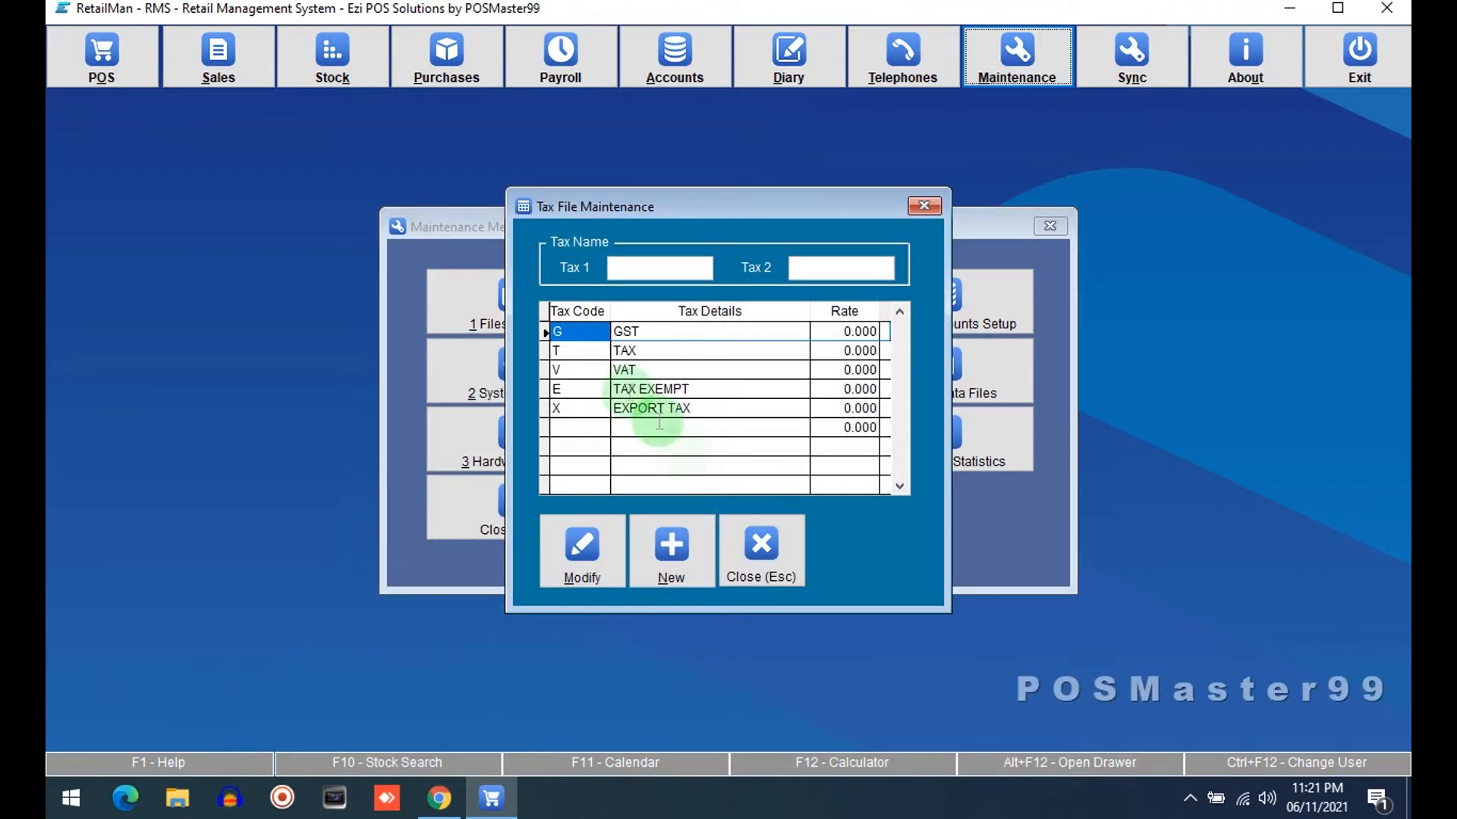
{"action": "left_click", "coordinate": [643, 269]}
{"action": "type", "text": "TA"}
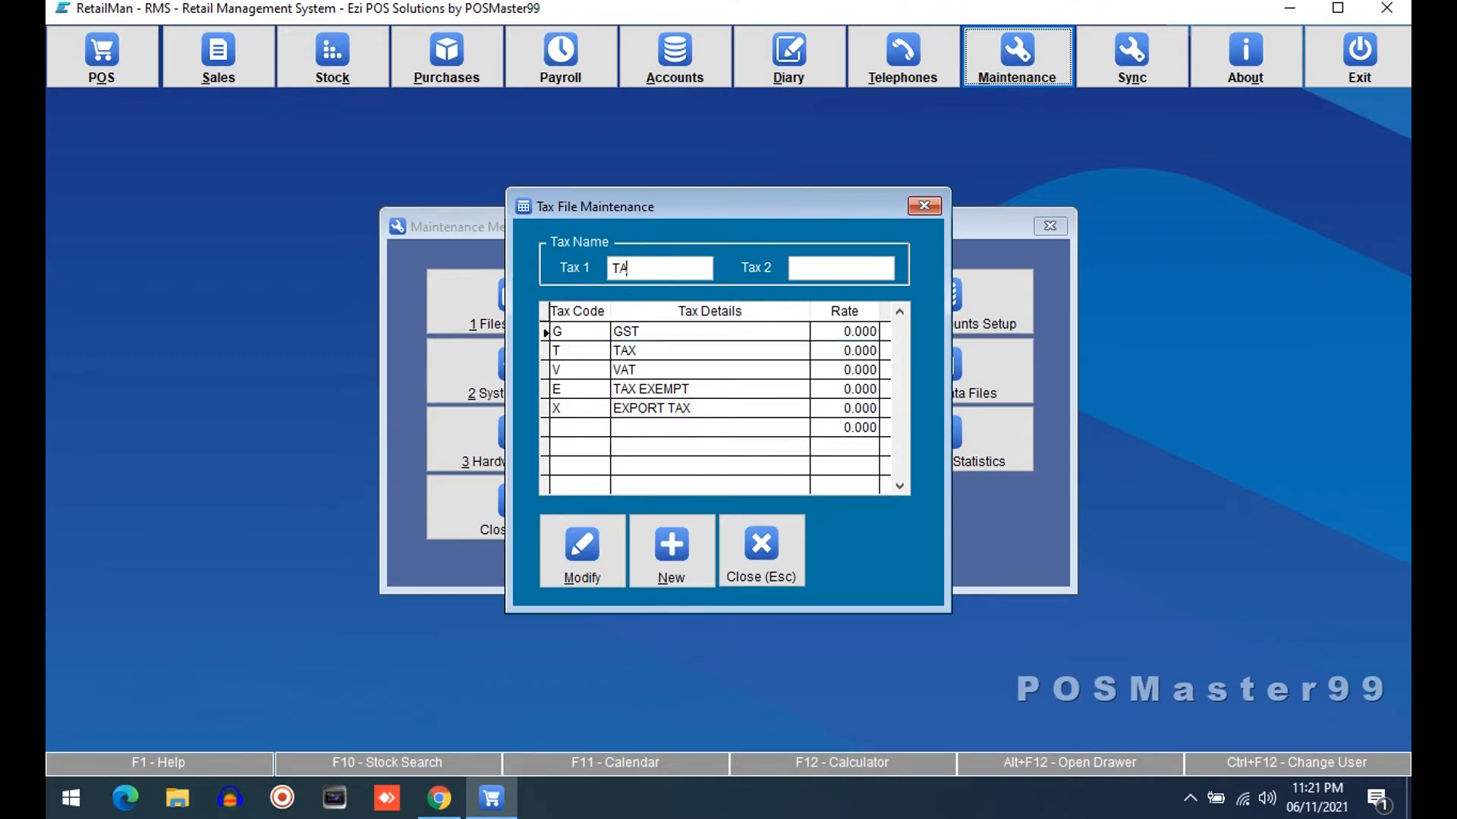
{"action": "key", "text": "Tab"}
{"action": "key", "text": "Tab"}
{"action": "key", "text": "Tab"}
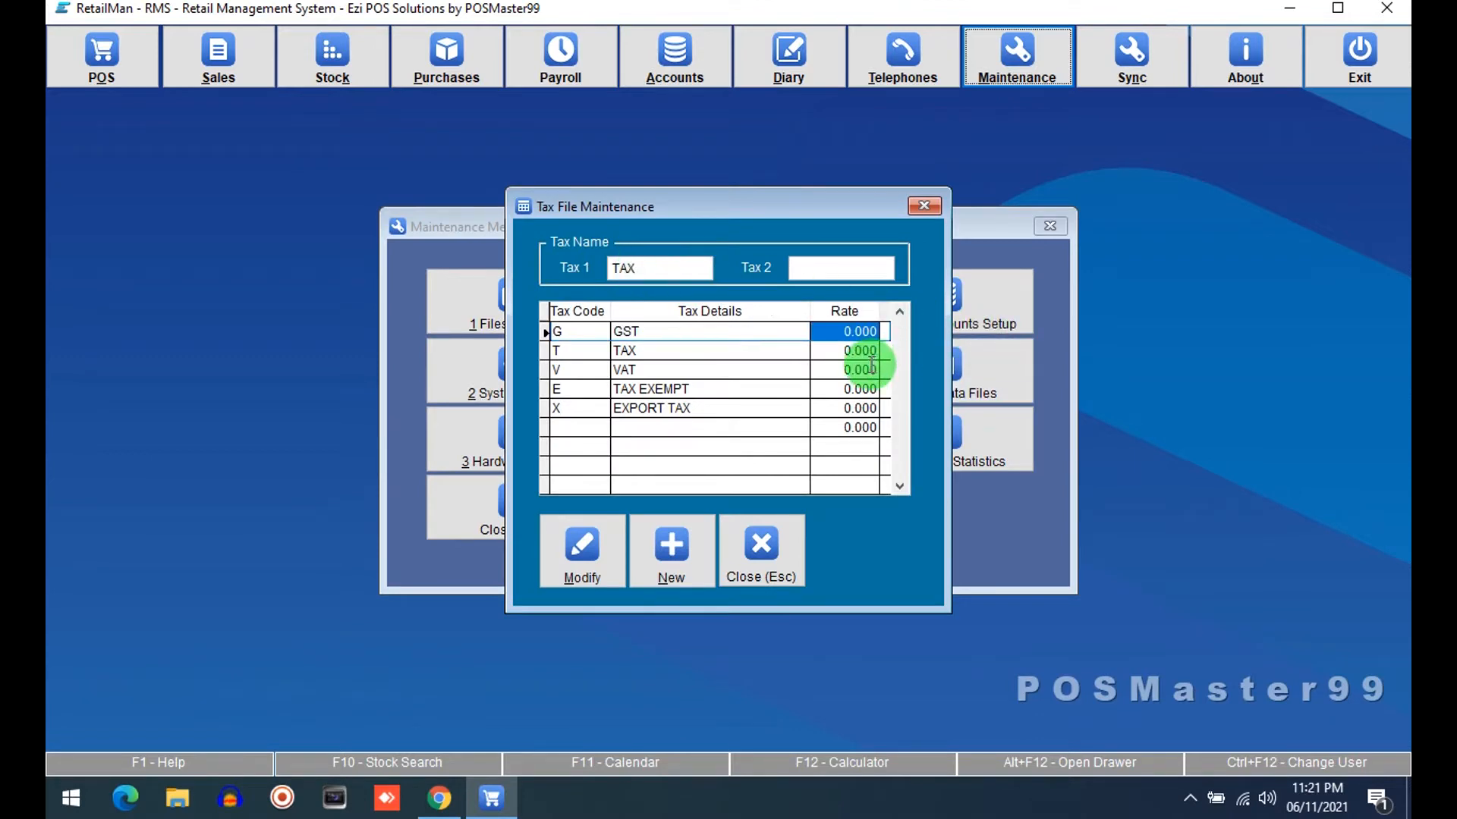
Set the GST rate to 17, then close the tax file and the maintenance menu
{"action": "left_click", "coordinate": [586, 548]}
{"action": "type", "text": "1."}
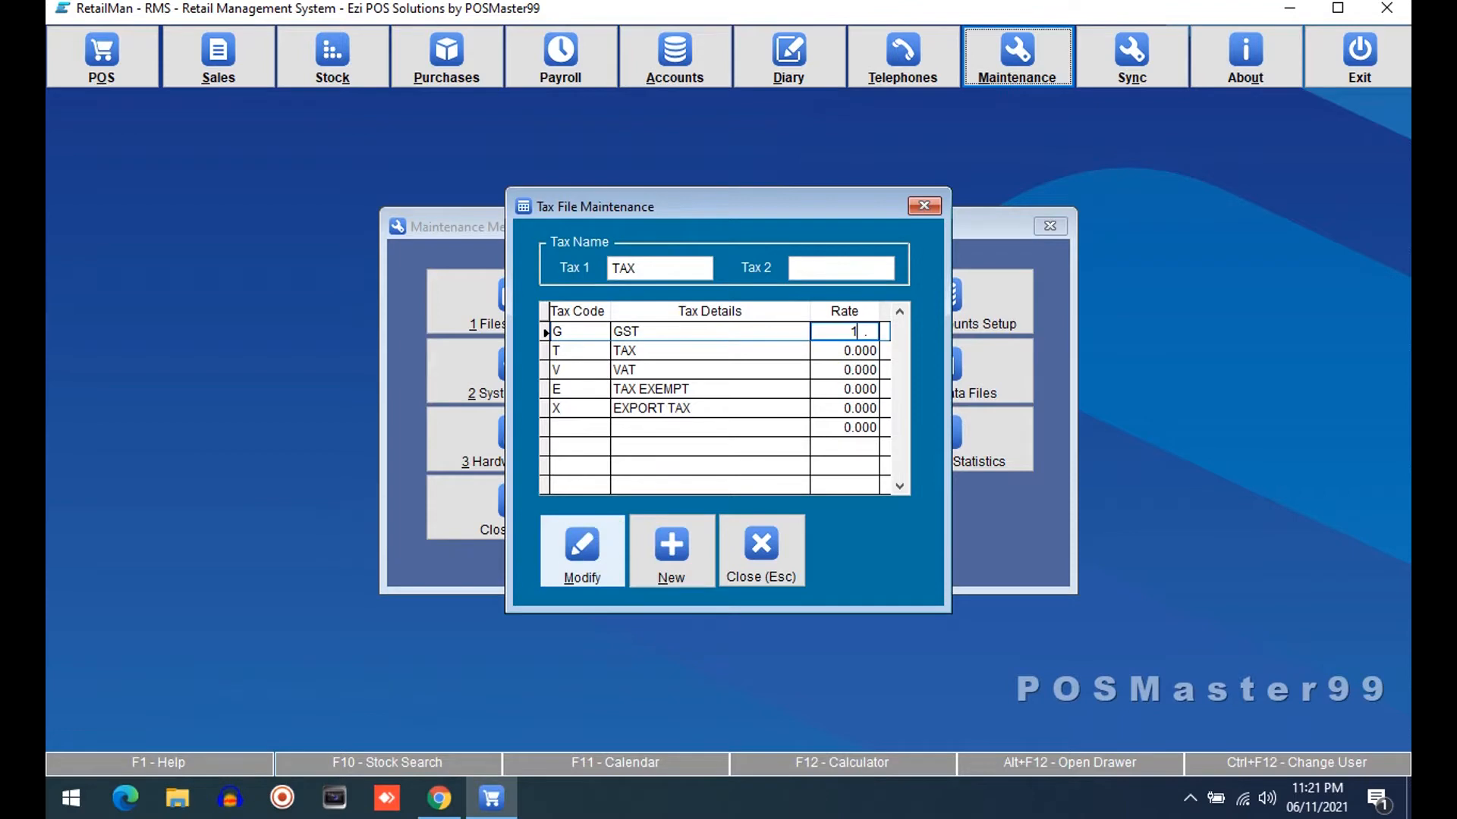
{"action": "type", "text": "7"}
{"action": "left_click", "coordinate": [762, 543]}
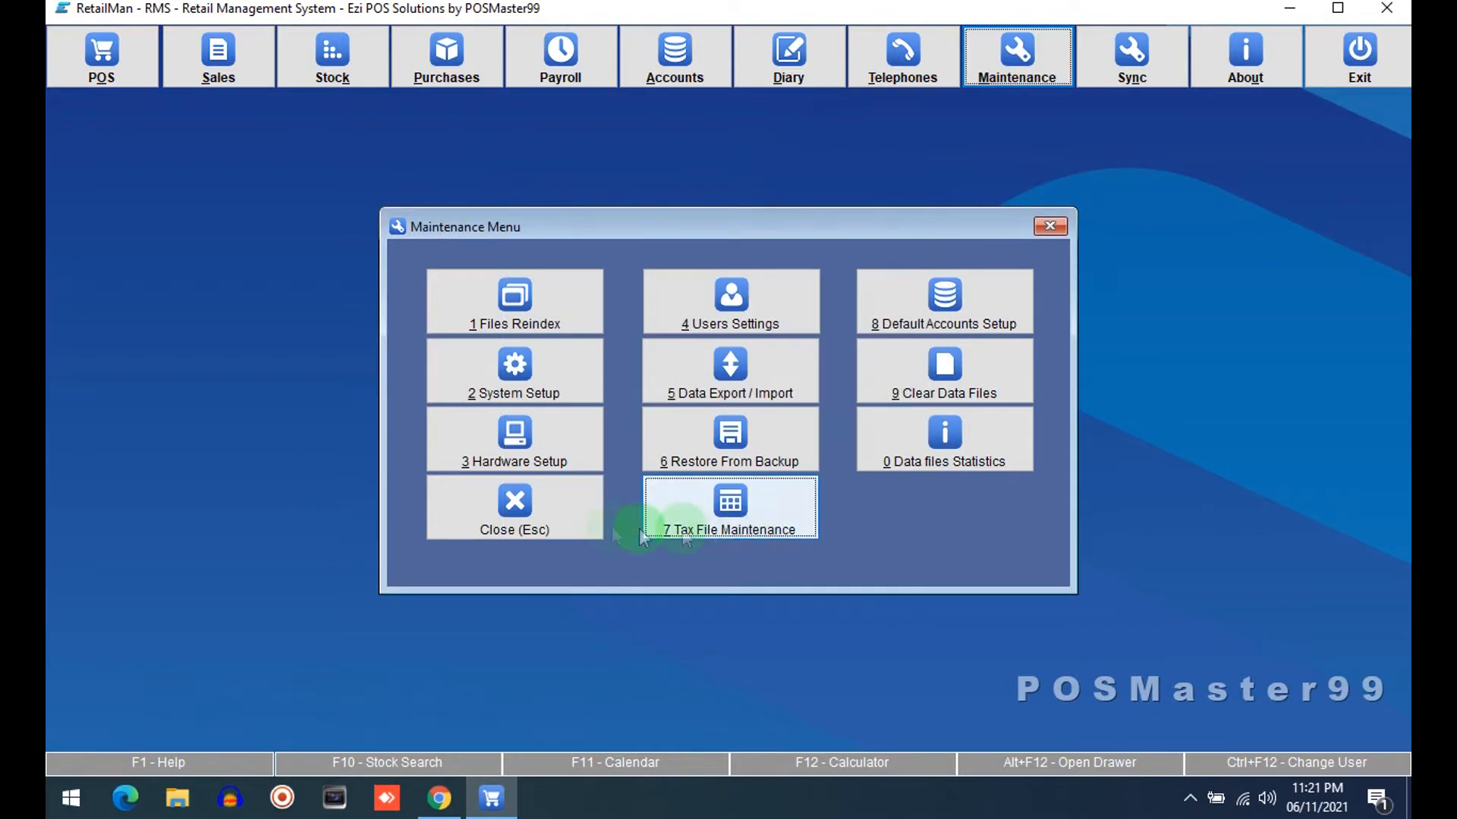
{"action": "left_click", "coordinate": [460, 507]}
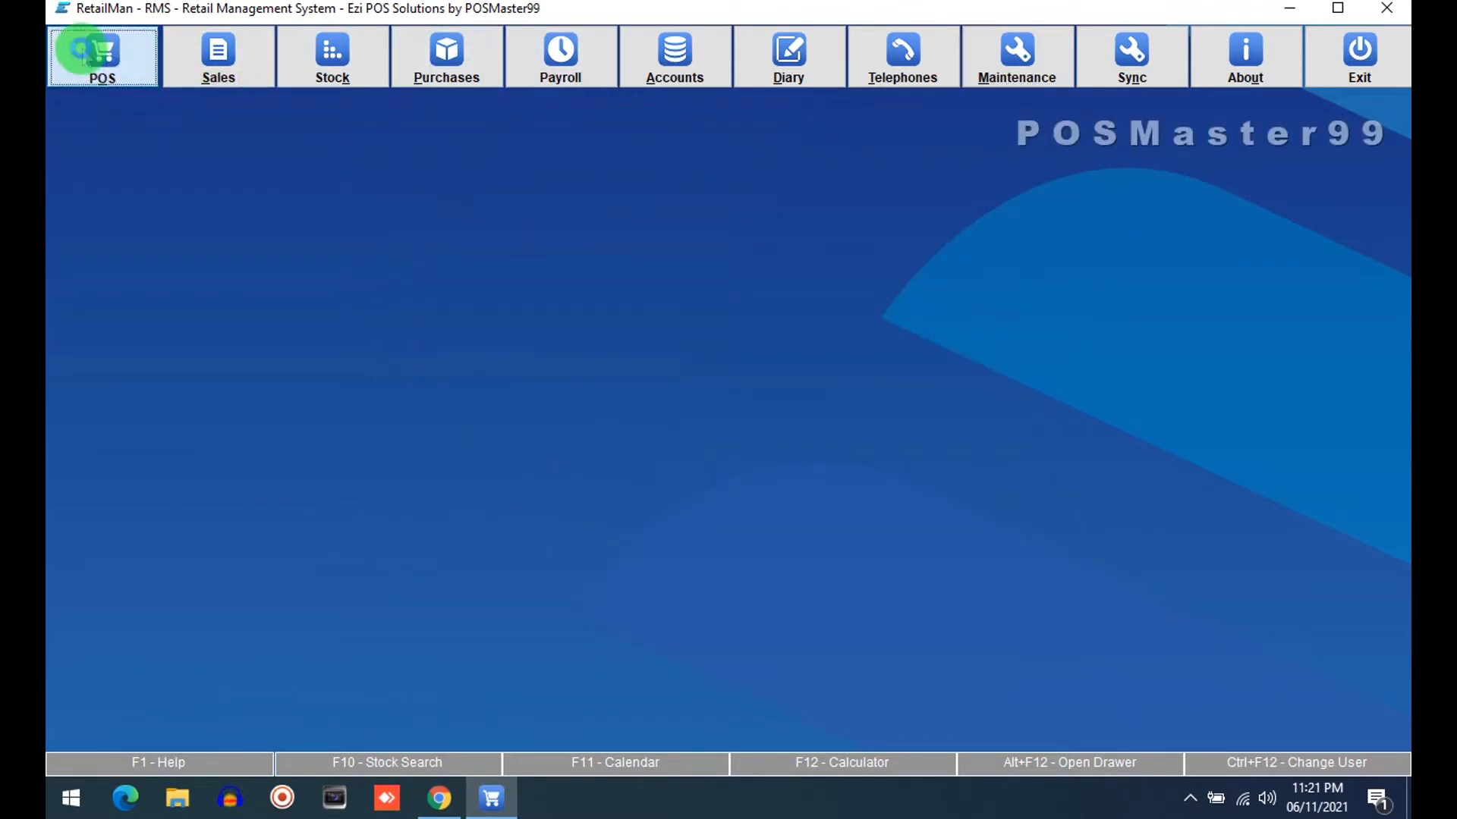
Open the POS screen to check its columns, then close it
{"action": "left_click", "coordinate": [75, 49]}
{"action": "left_click", "coordinate": [536, 341]}
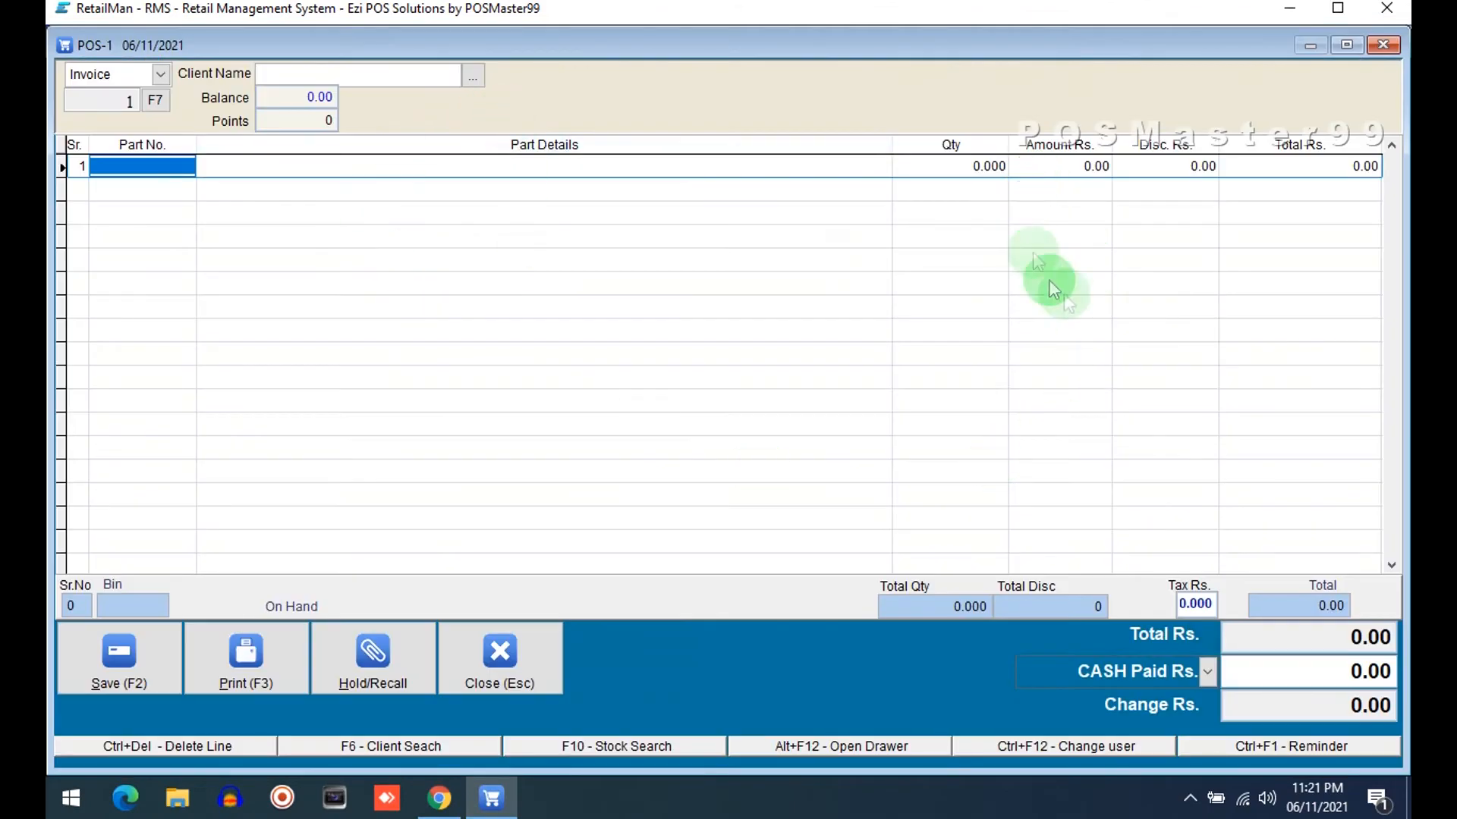
{"action": "key", "text": "Escape"}
Reopen System Setup's Sales tab, save the settings and close the maintenance menu
{"action": "left_click", "coordinate": [1014, 67]}
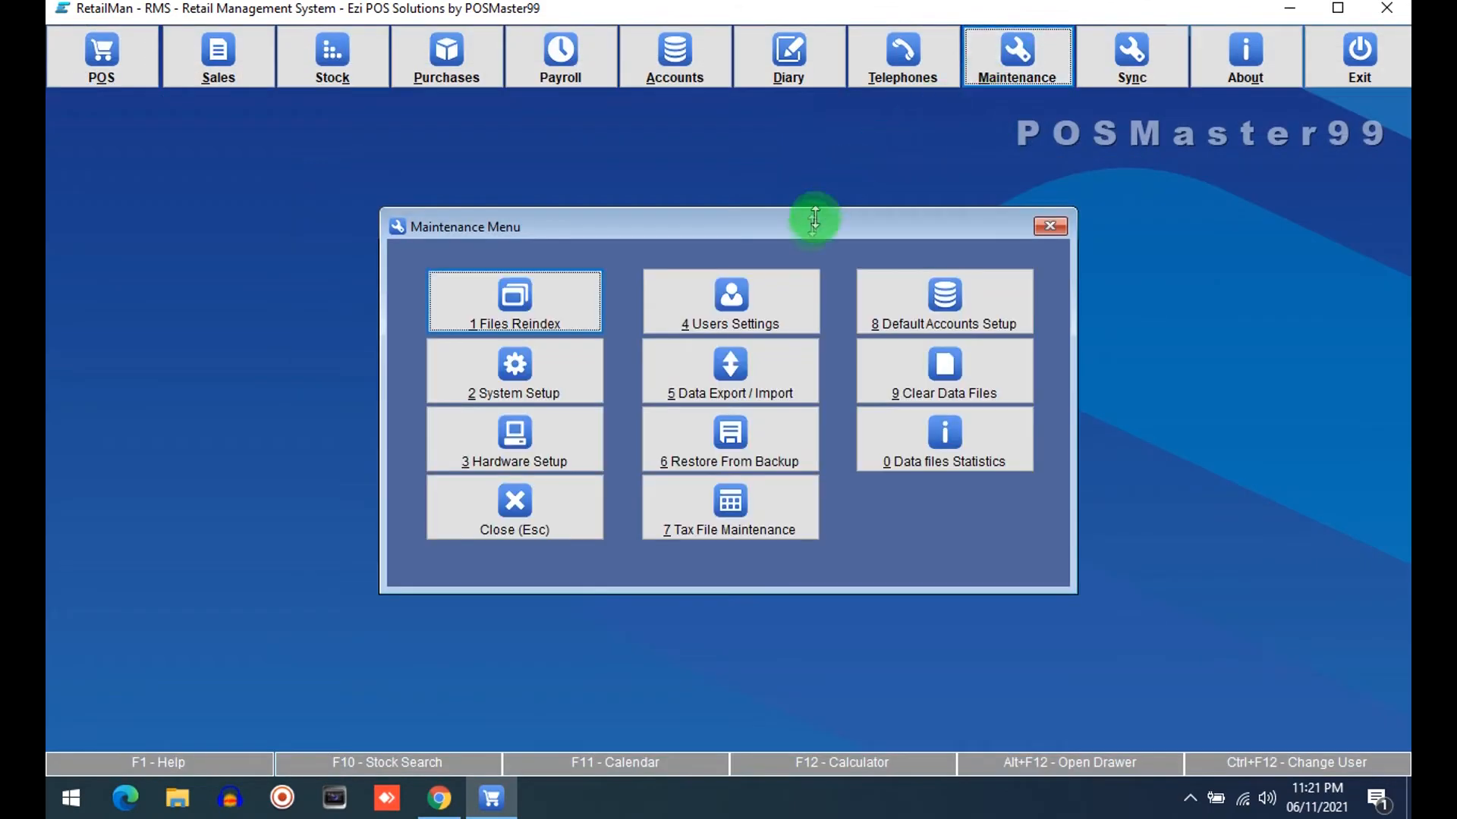
{"action": "left_click", "coordinate": [536, 375]}
{"action": "left_click", "coordinate": [292, 159]}
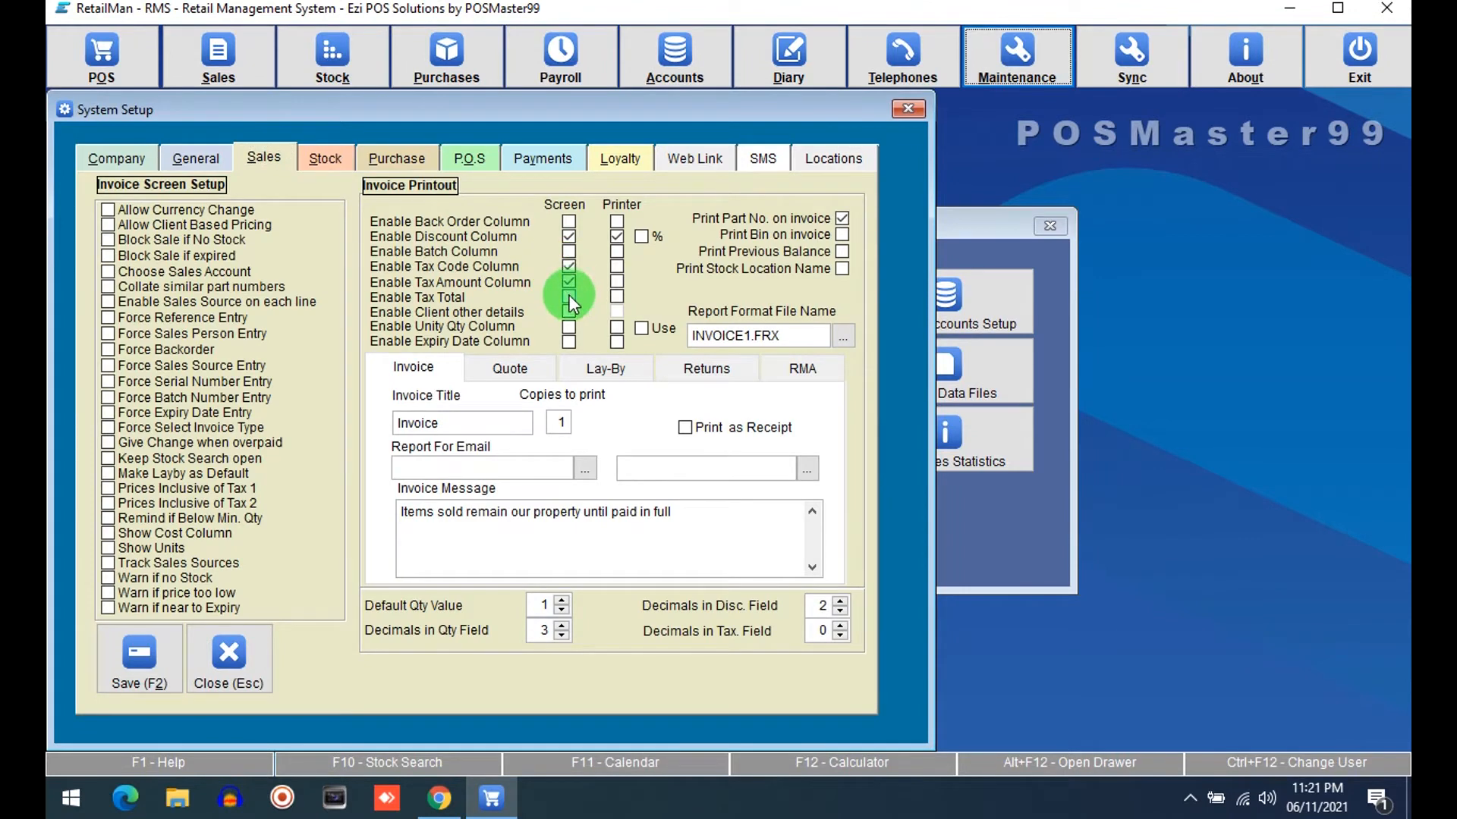
{"action": "left_click", "coordinate": [139, 668]}
{"action": "left_click", "coordinate": [591, 510]}
Open the POS screen to review the TAX and TAX Rs. columns, then close it
{"action": "left_click", "coordinate": [94, 55]}
{"action": "left_click", "coordinate": [431, 352]}
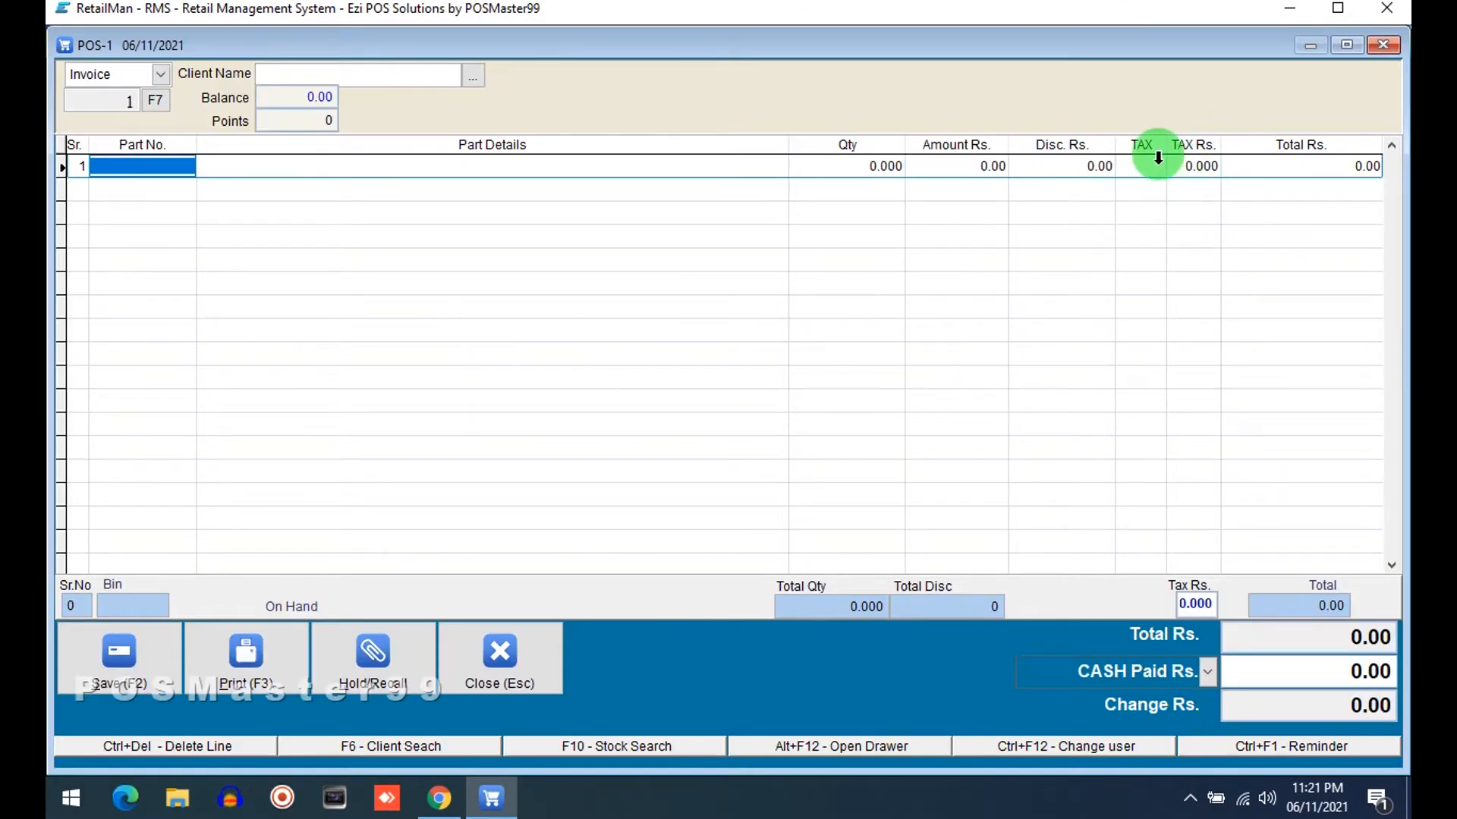
{"action": "key", "text": "Escape"}
Open a sales invoice to review its TAX columns, then close it
{"action": "left_click", "coordinate": [218, 56]}
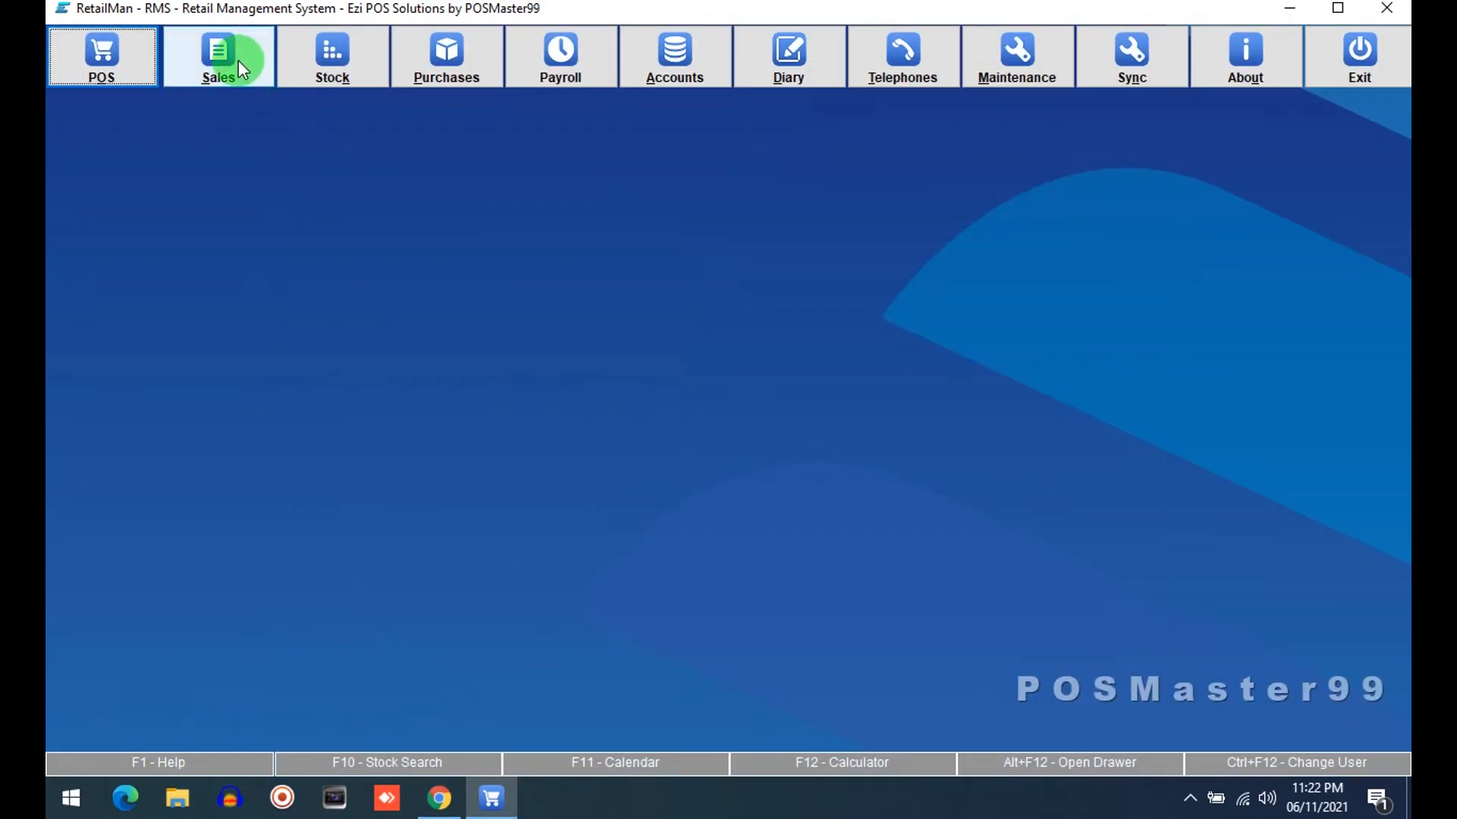
{"action": "left_click", "coordinate": [390, 254]}
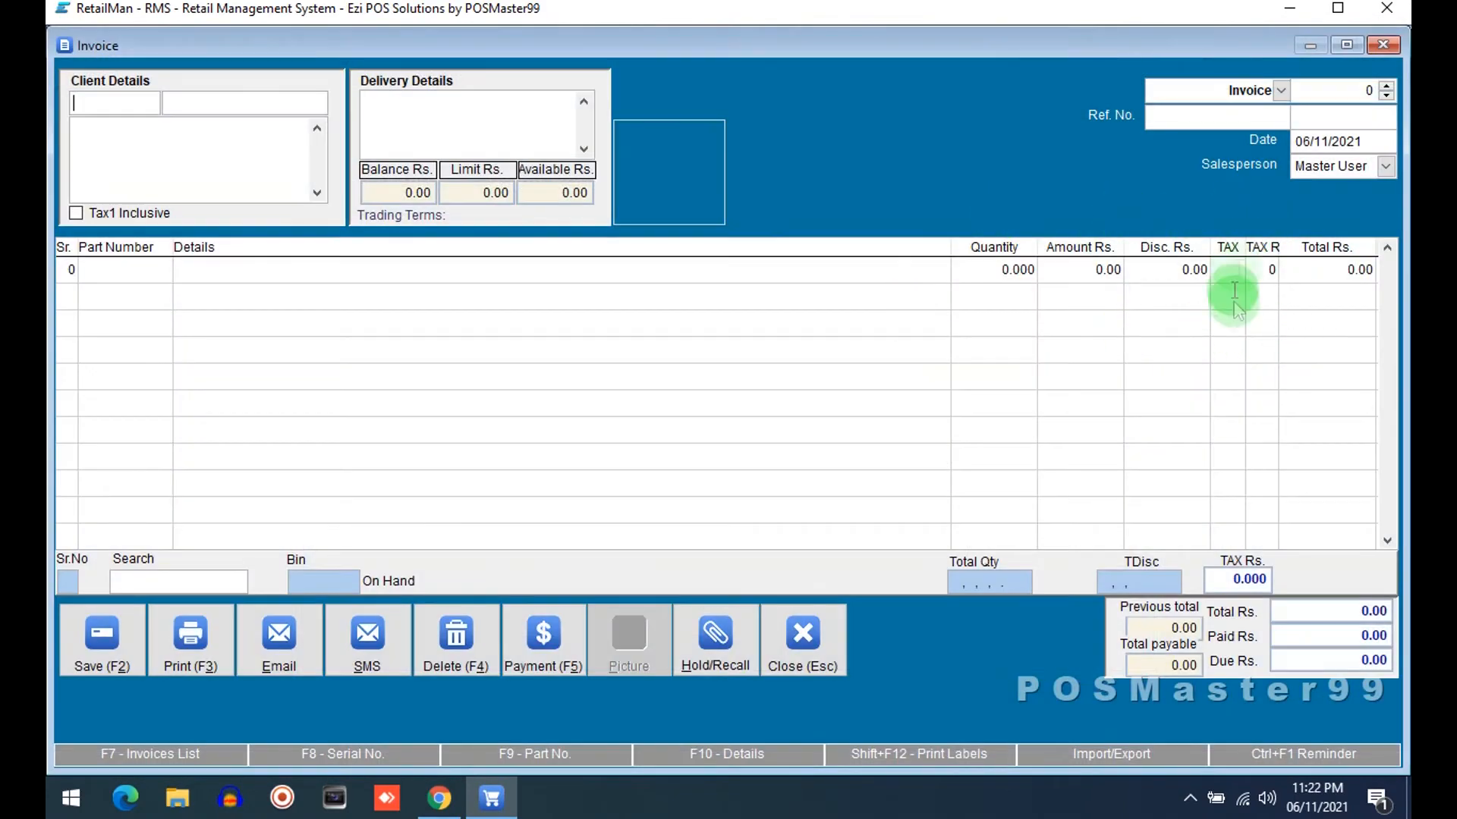
{"action": "key", "text": "Escape"}
Reopen Tax File Maintenance to review the tax names and rates, then close it and the maintenance menu
{"action": "key", "text": "Escape"}
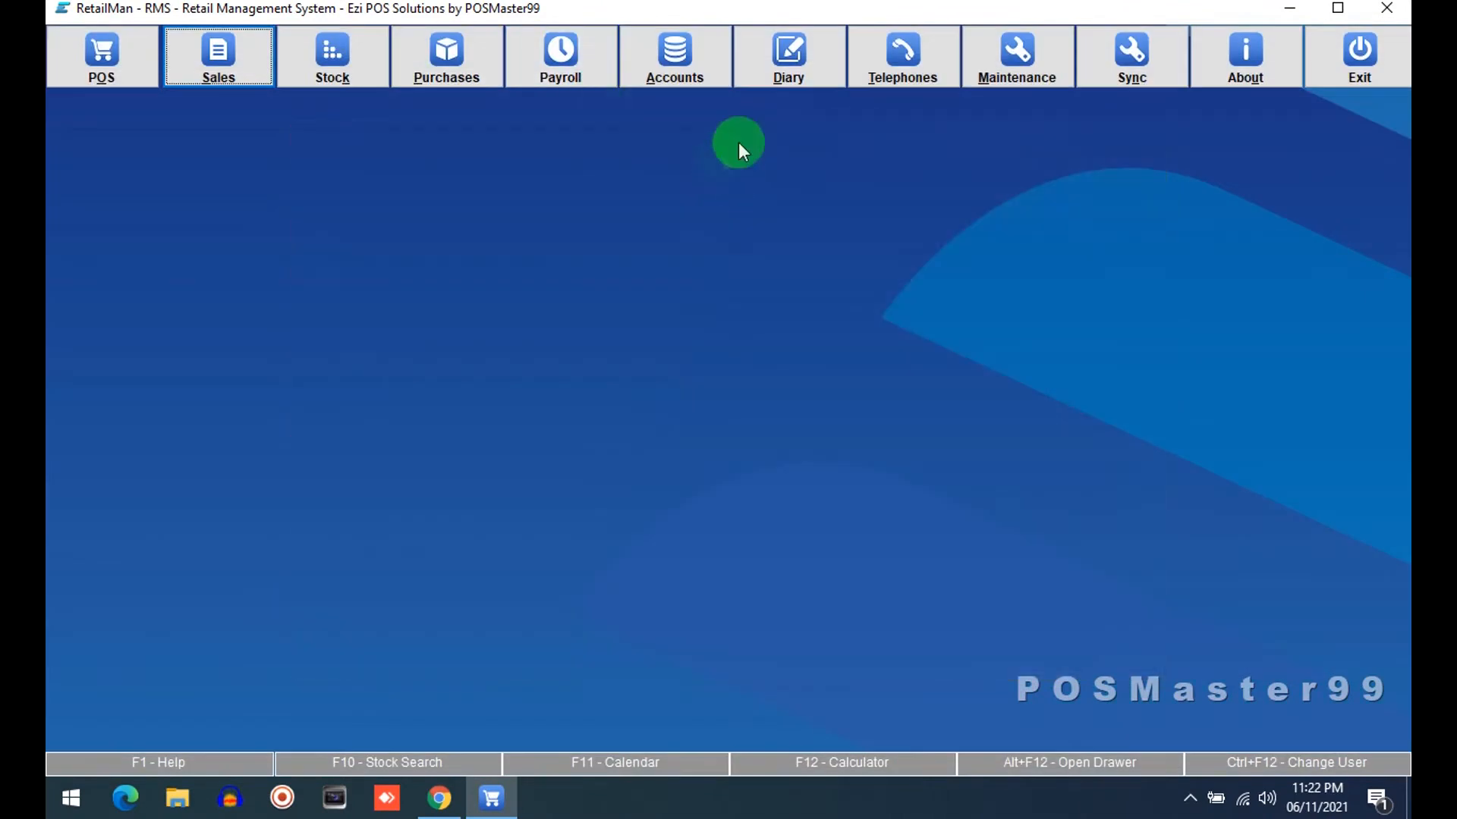
{"action": "left_click", "coordinate": [975, 67]}
{"action": "left_click", "coordinate": [553, 359]}
{"action": "key", "text": "Escape"}
{"action": "left_click", "coordinate": [432, 358]}
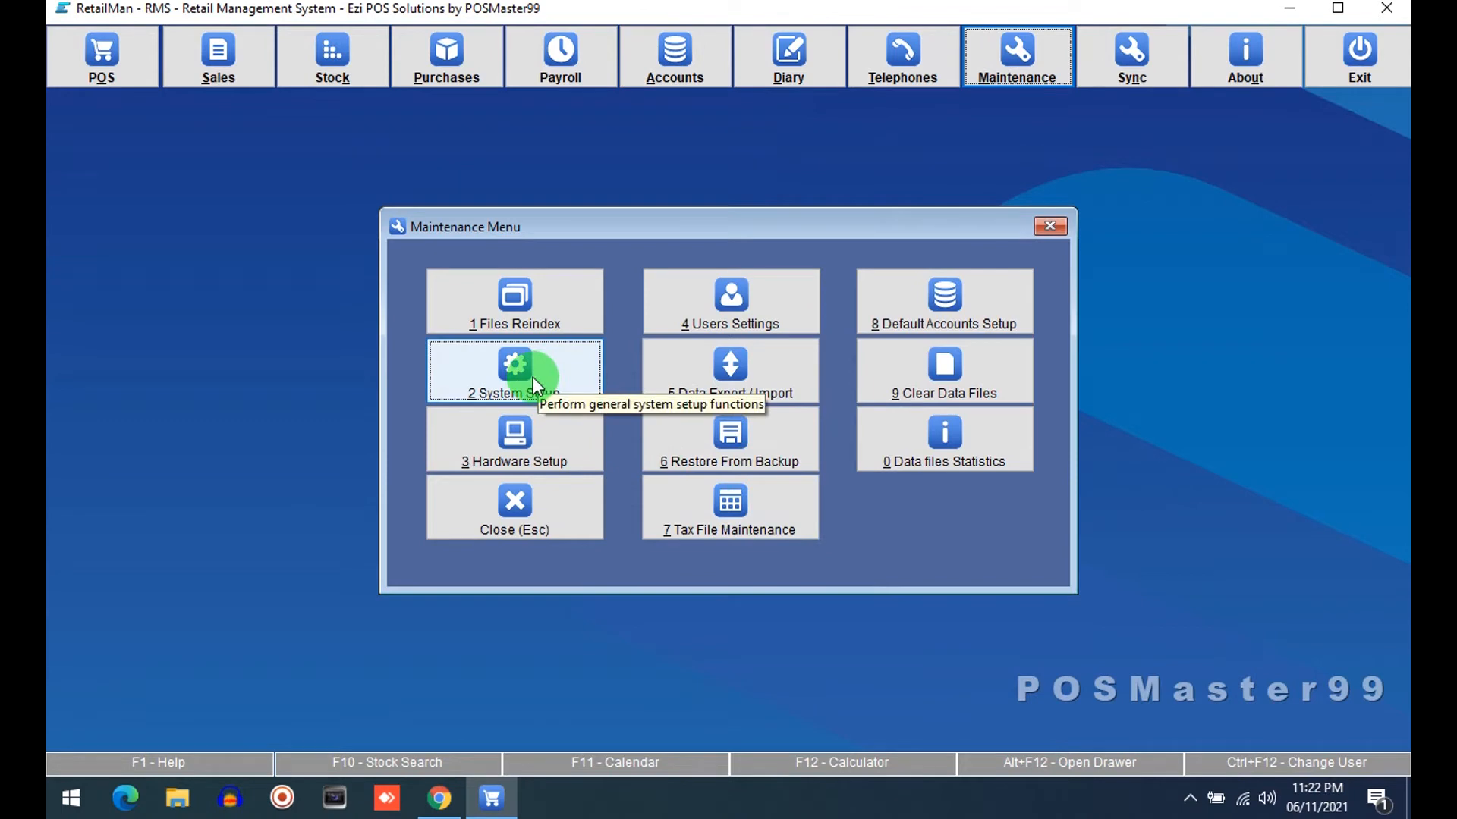
{"action": "left_click", "coordinate": [730, 522]}
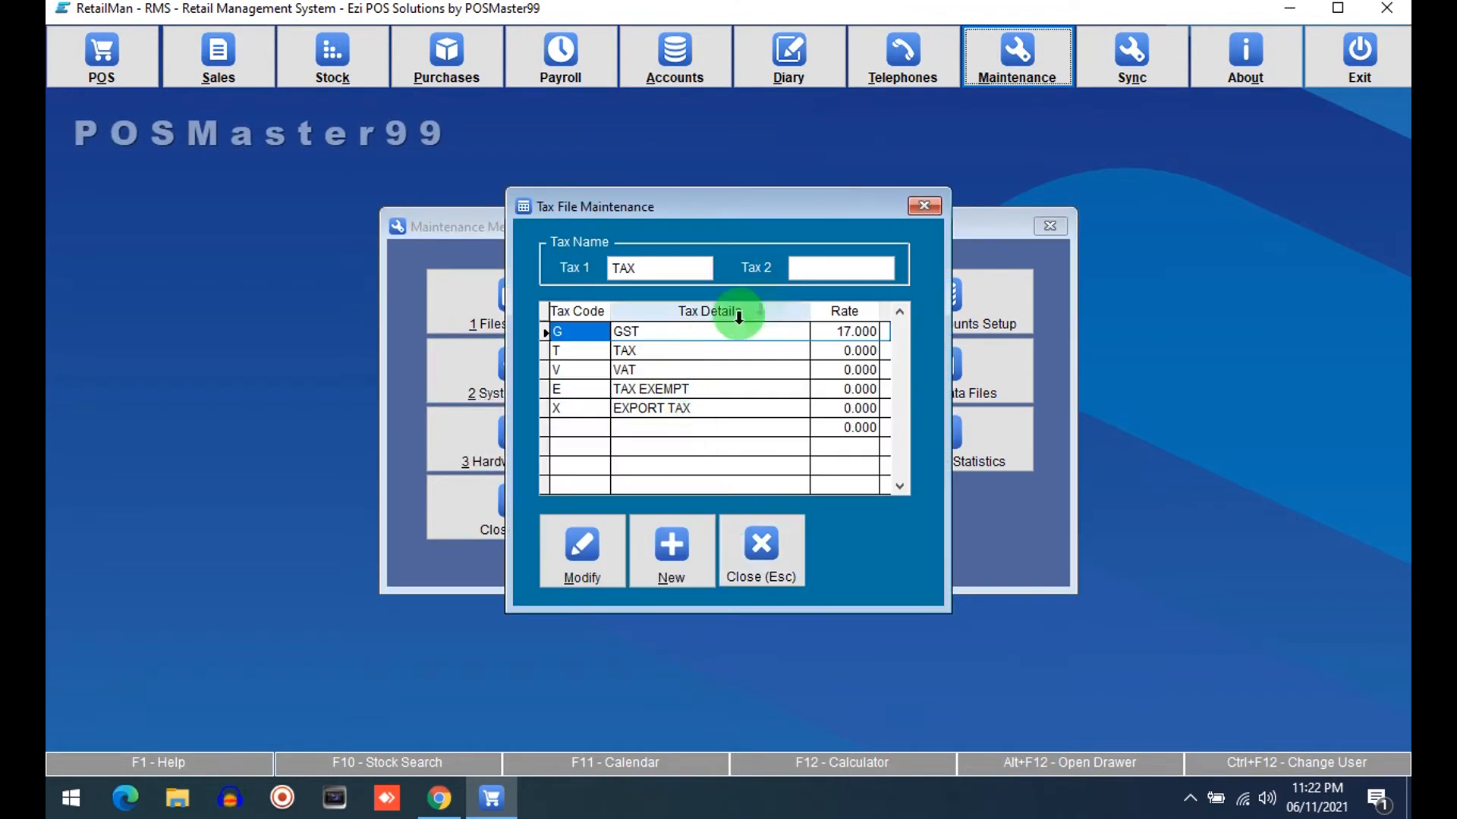
{"action": "left_click", "coordinate": [842, 270]}
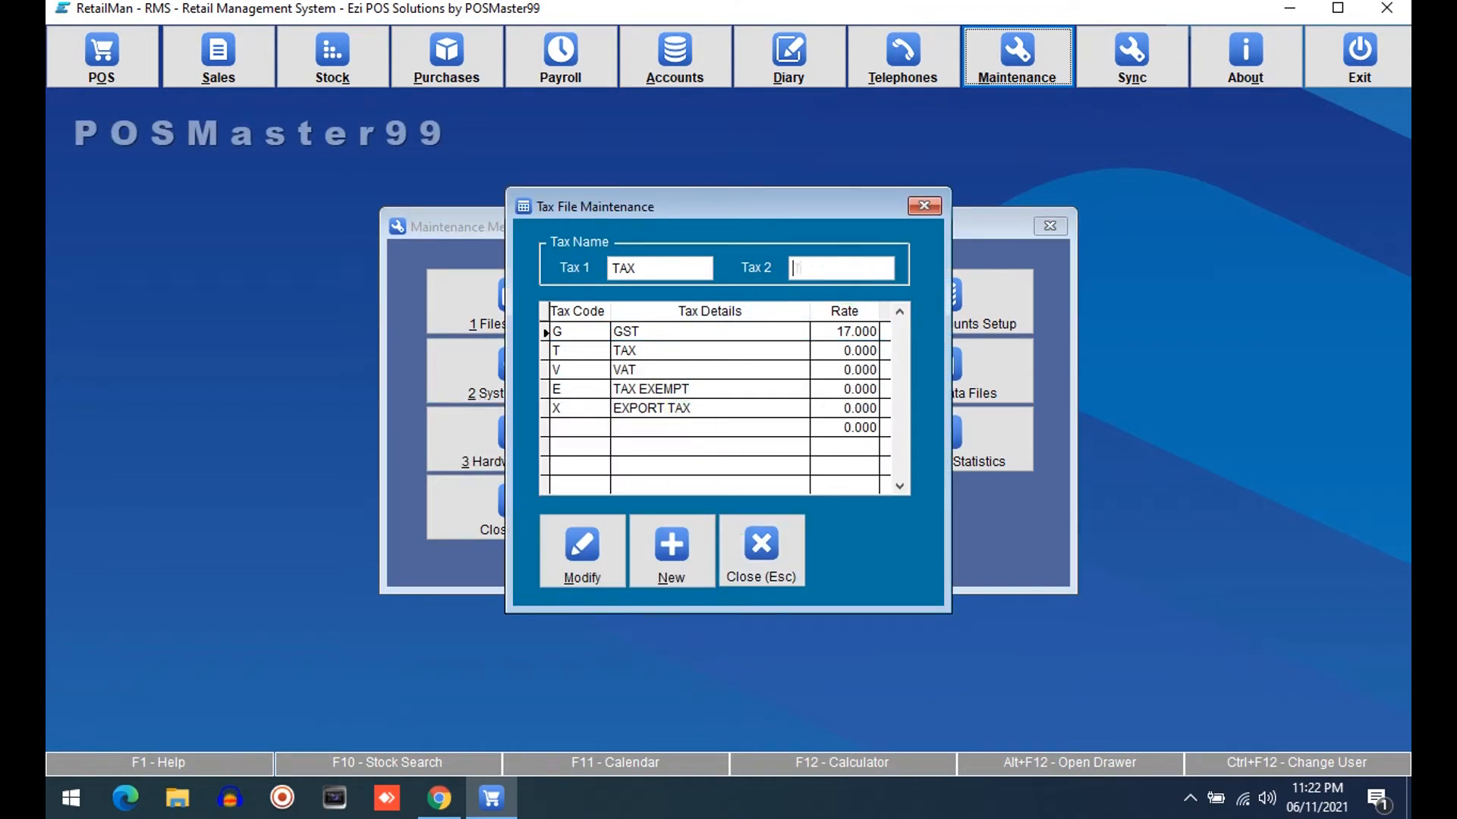
{"action": "left_click", "coordinate": [781, 540]}
{"action": "left_click", "coordinate": [529, 505]}
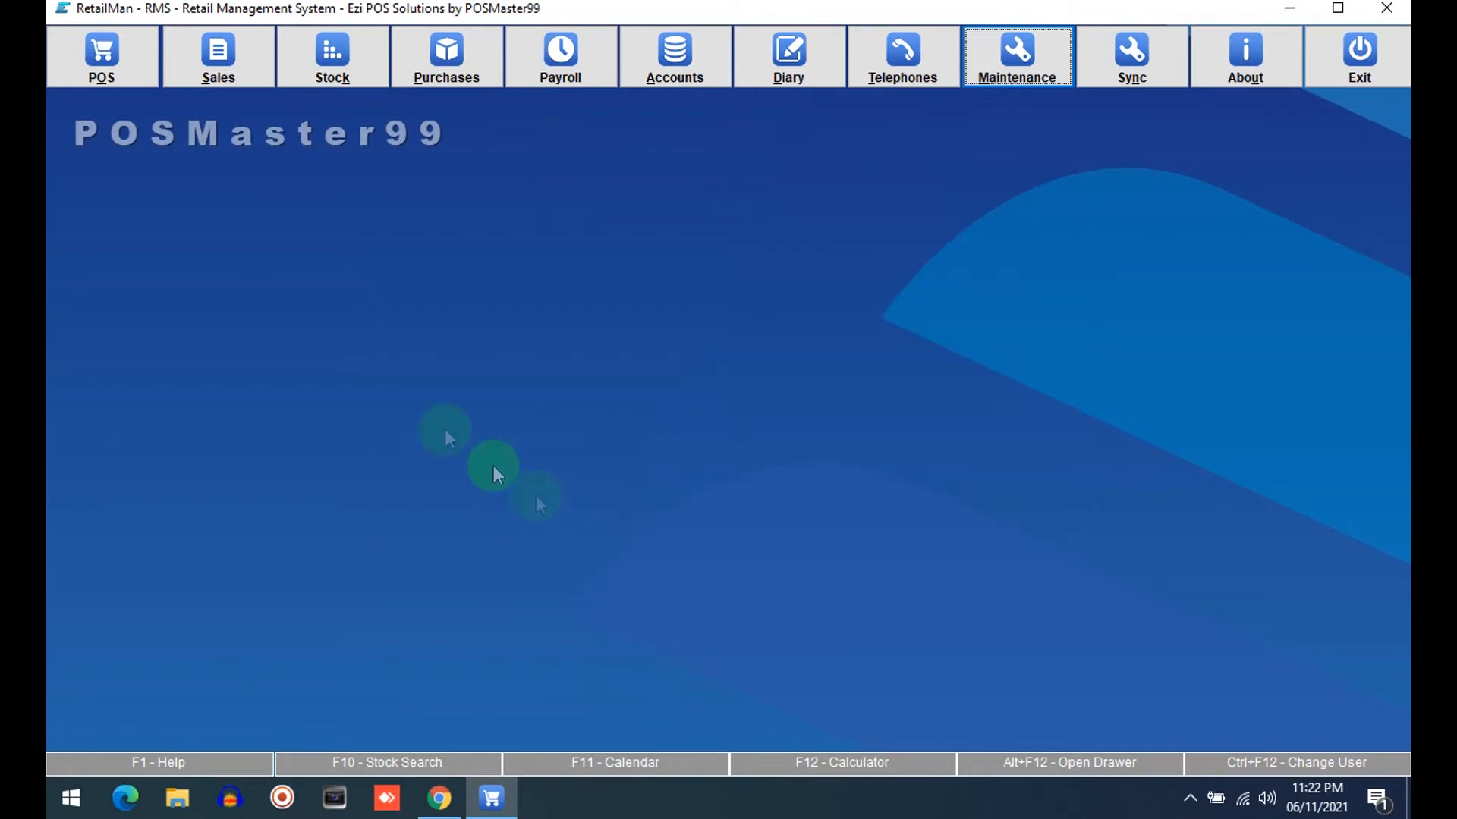
Open a sales invoice to review its TAX and TAX2 columns, then close it
{"action": "left_click", "coordinate": [219, 76]}
{"action": "left_click", "coordinate": [438, 262]}
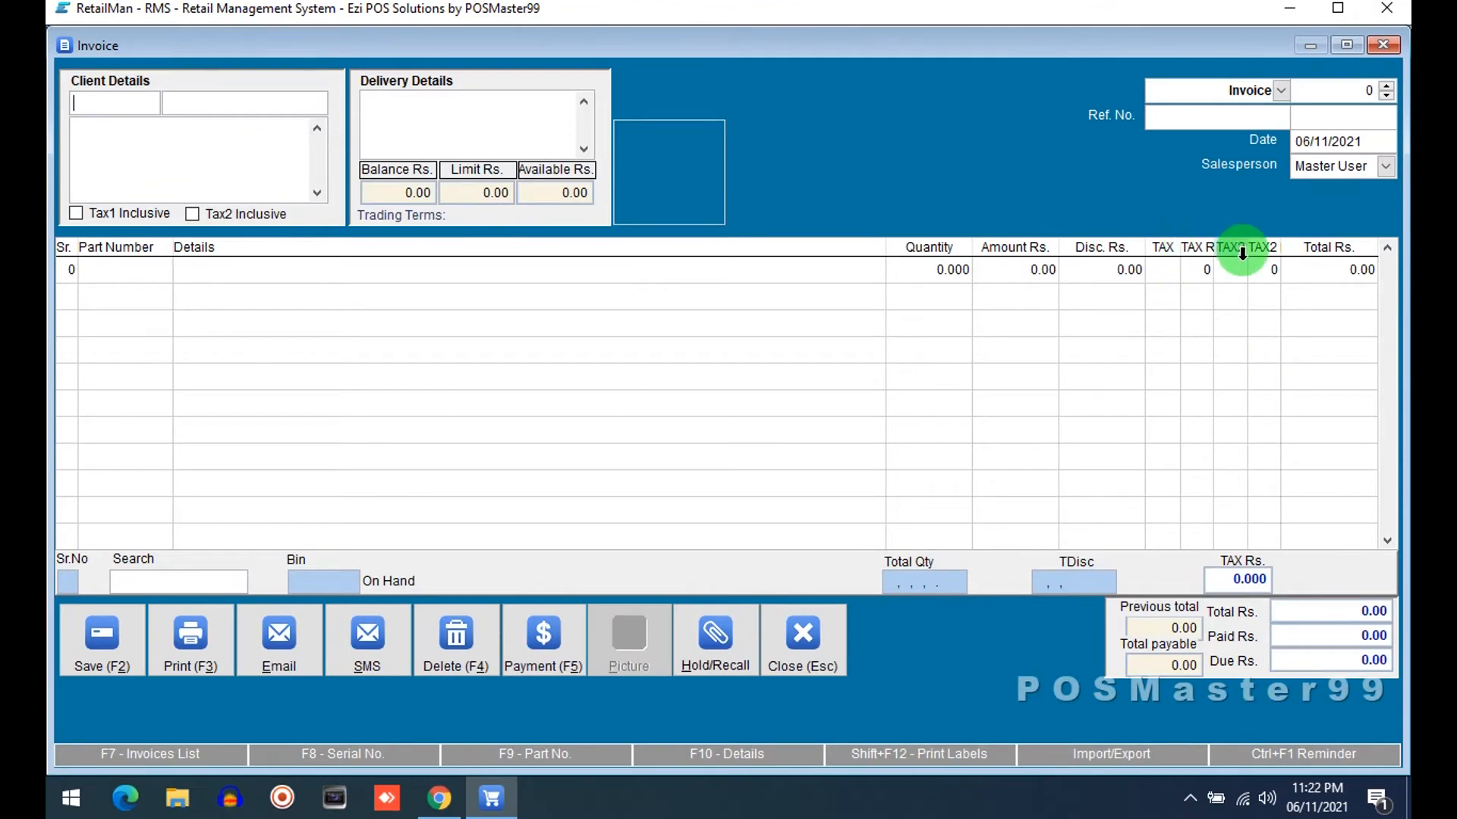
{"action": "key", "text": "Escape"}
Open the POS screen to review its TAX and TAX2 columns, then close it
{"action": "left_click", "coordinate": [106, 59]}
{"action": "left_click", "coordinate": [507, 308]}
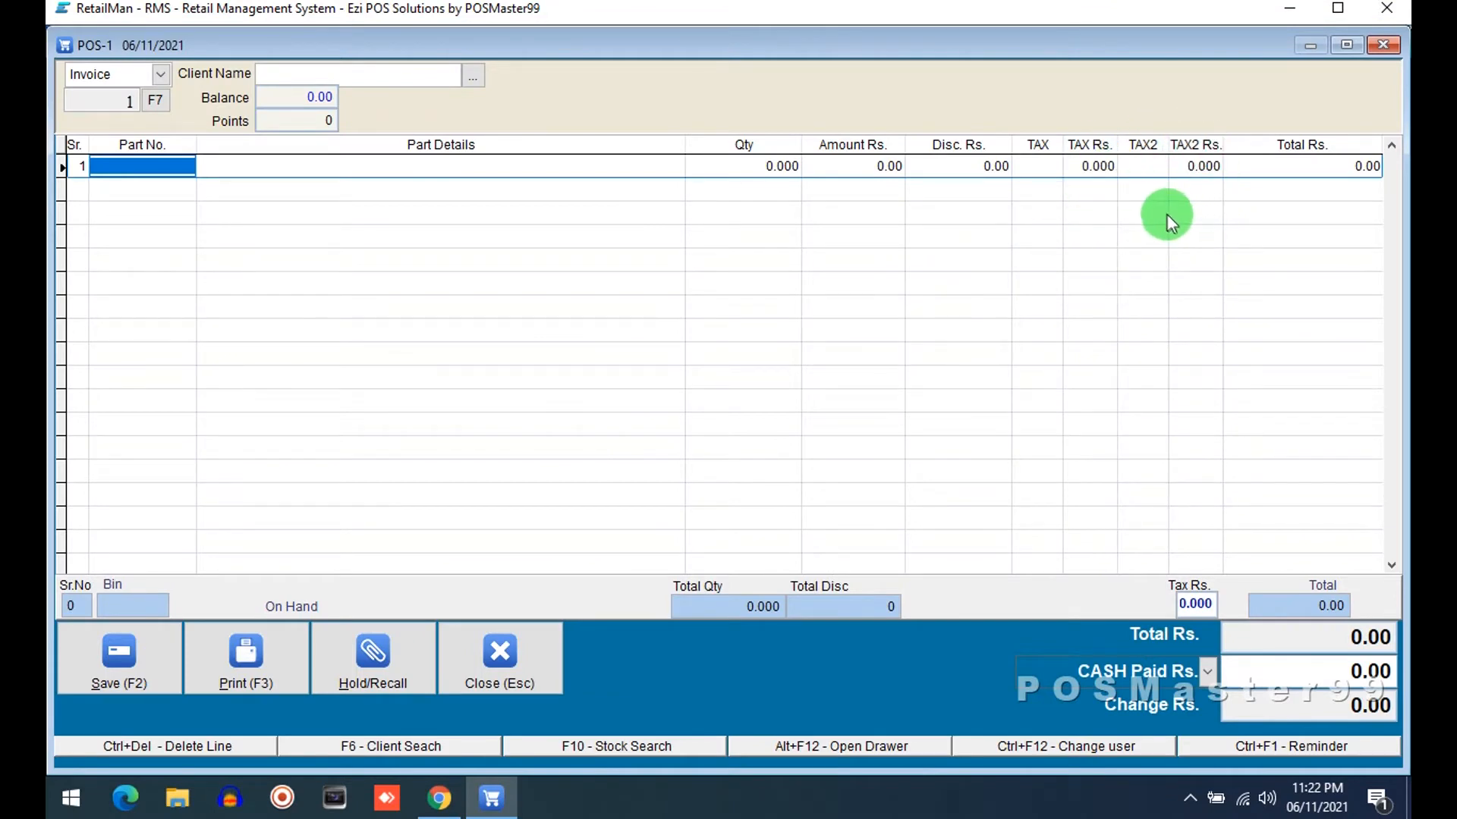
{"action": "key", "text": "Escape"}
Open a purchase entry screen to check which columns it shows, then close it
{"action": "left_click", "coordinate": [504, 536]}
{"action": "left_click", "coordinate": [434, 76]}
{"action": "left_click", "coordinate": [433, 235]}
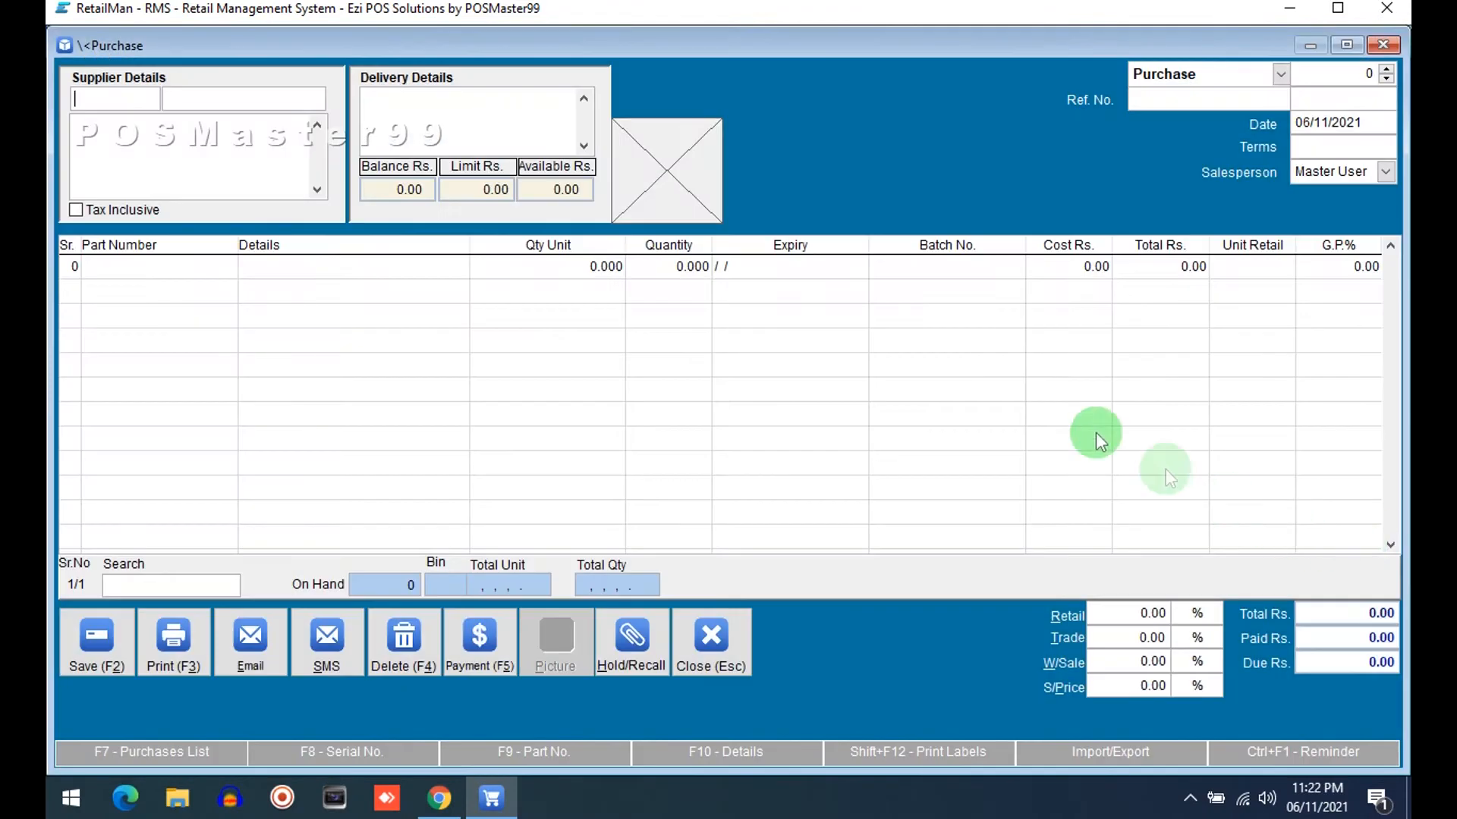
{"action": "key", "text": "Escape"}
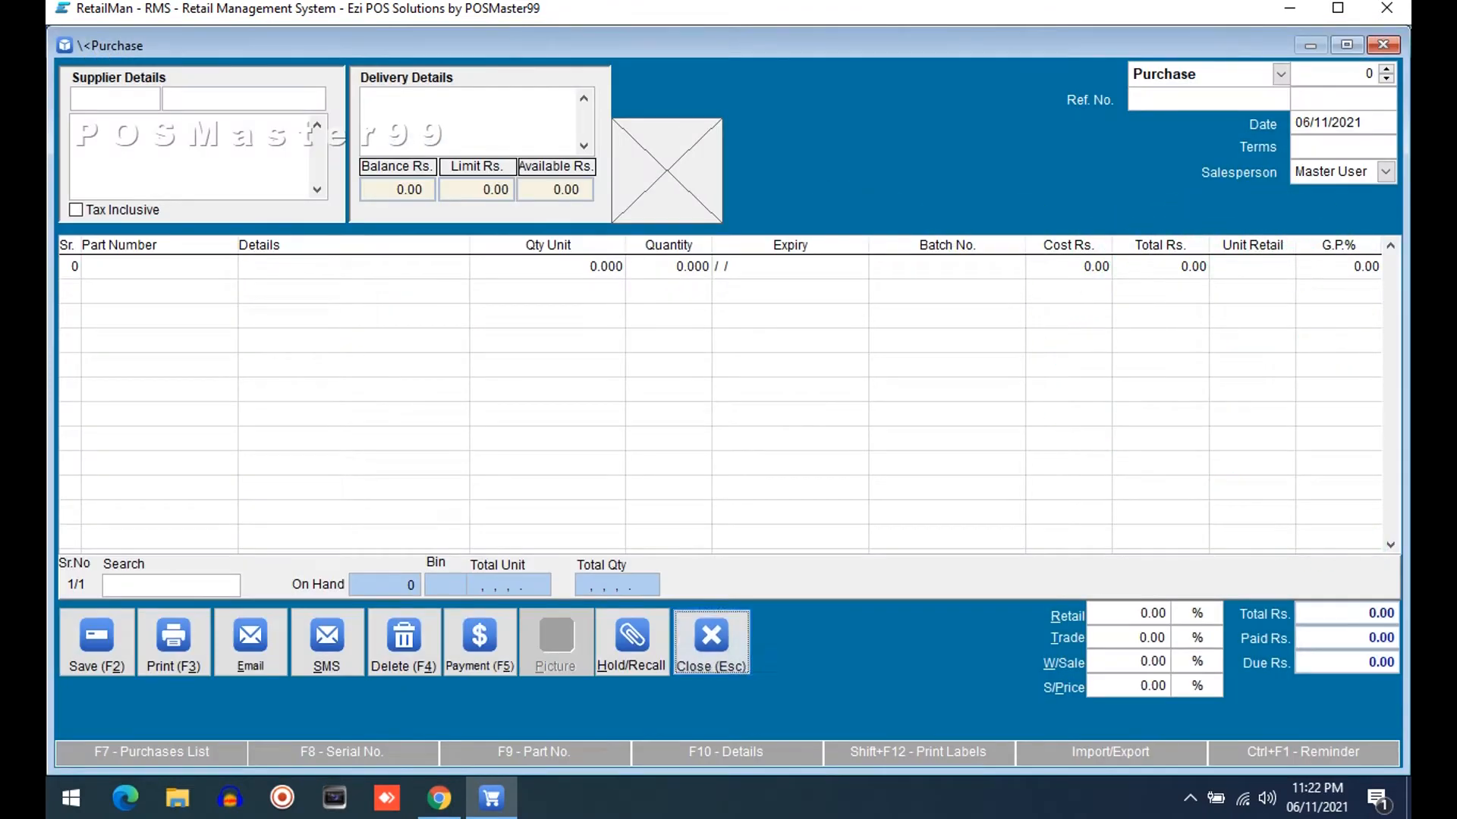
{"action": "key", "text": "Escape"}
In System Setup's Purchase tab, enable the Tax Code, Tax Amount and Tax Total screen columns and save
{"action": "left_click", "coordinate": [979, 76]}
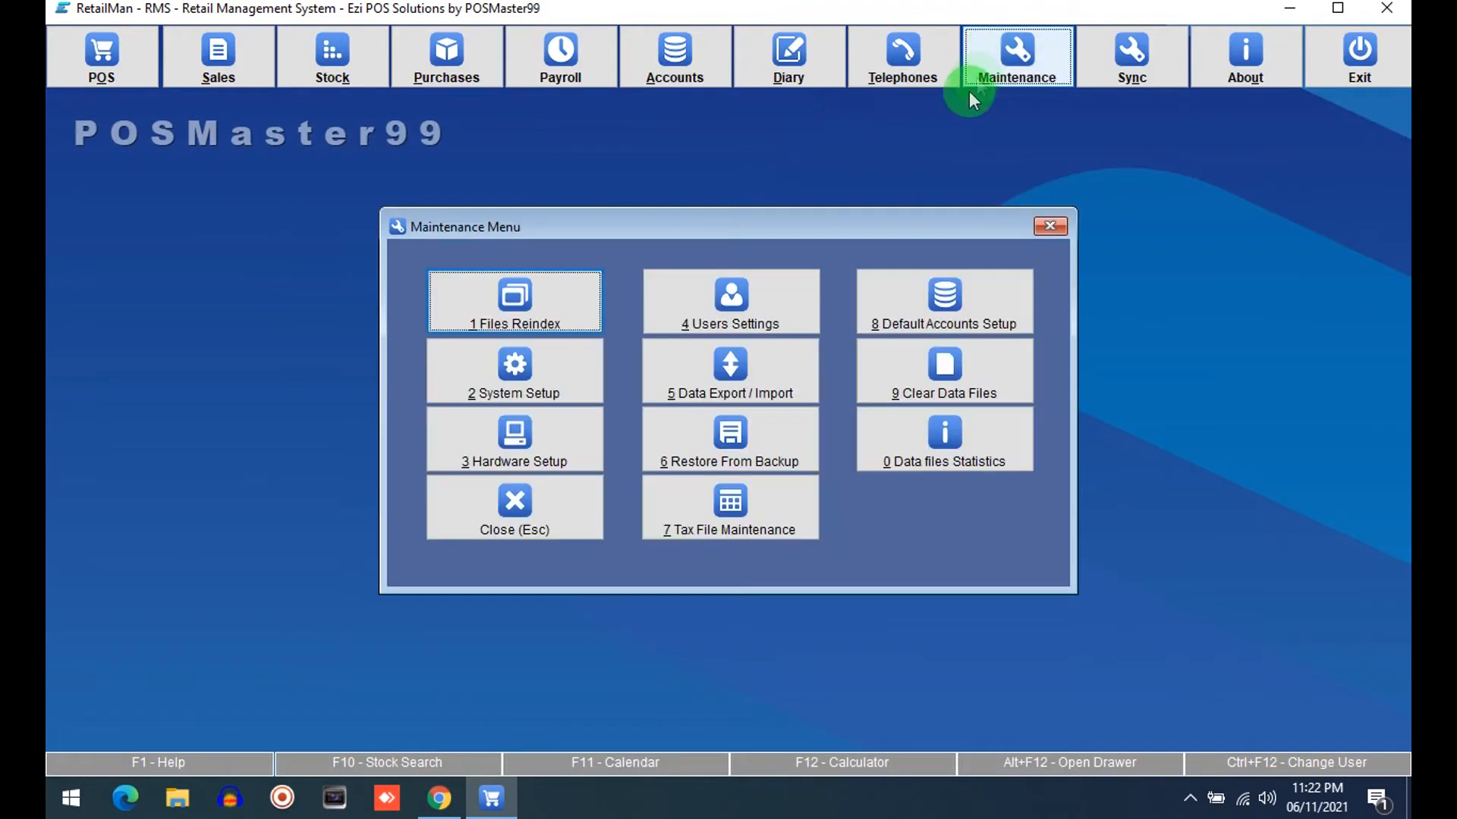
{"action": "left_click", "coordinate": [501, 373]}
{"action": "left_click", "coordinate": [373, 152]}
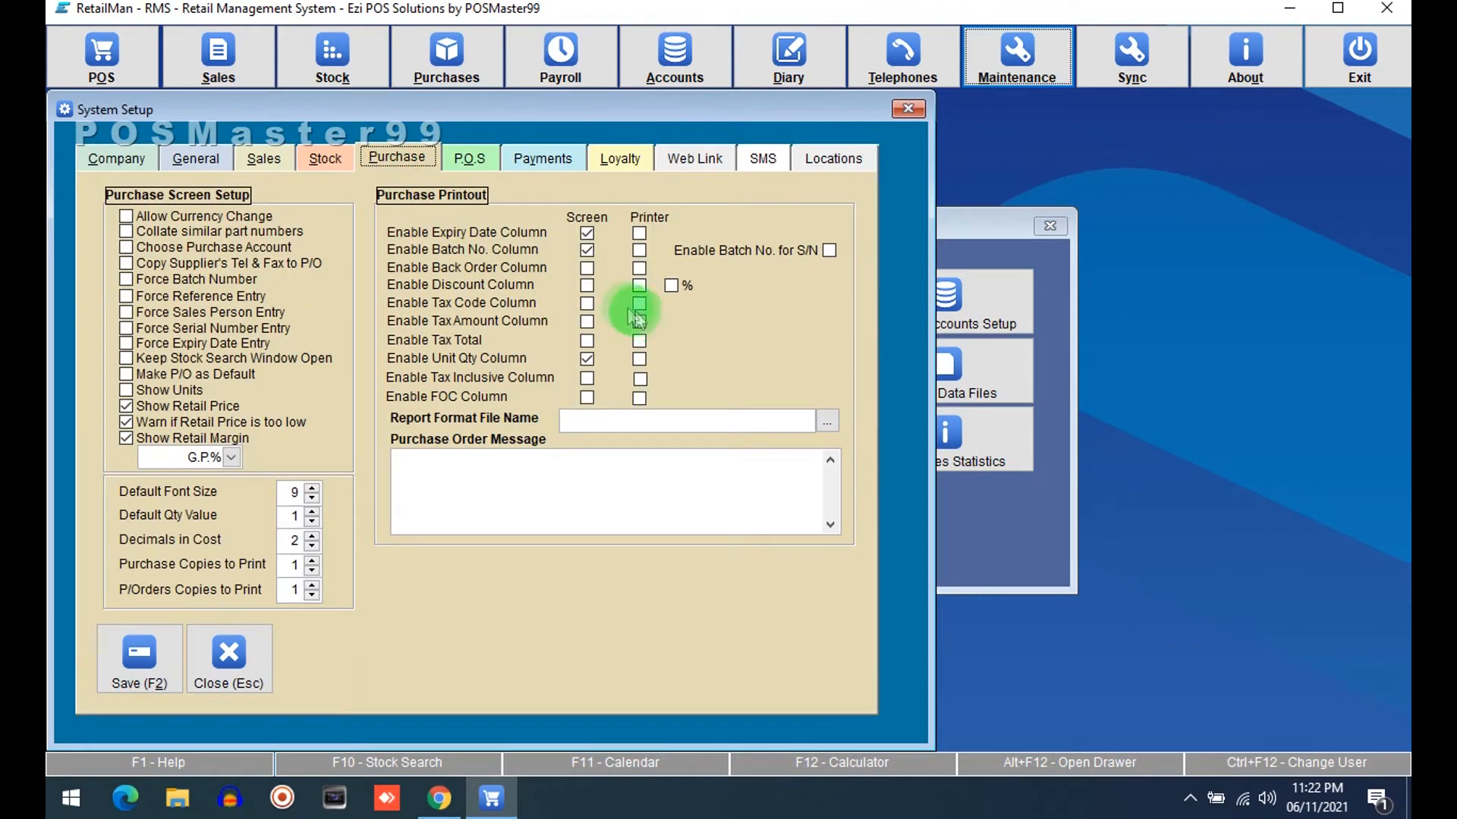
{"action": "left_click", "coordinate": [586, 304]}
{"action": "left_click", "coordinate": [587, 321]}
{"action": "left_click", "coordinate": [585, 341]}
{"action": "left_click", "coordinate": [155, 651]}
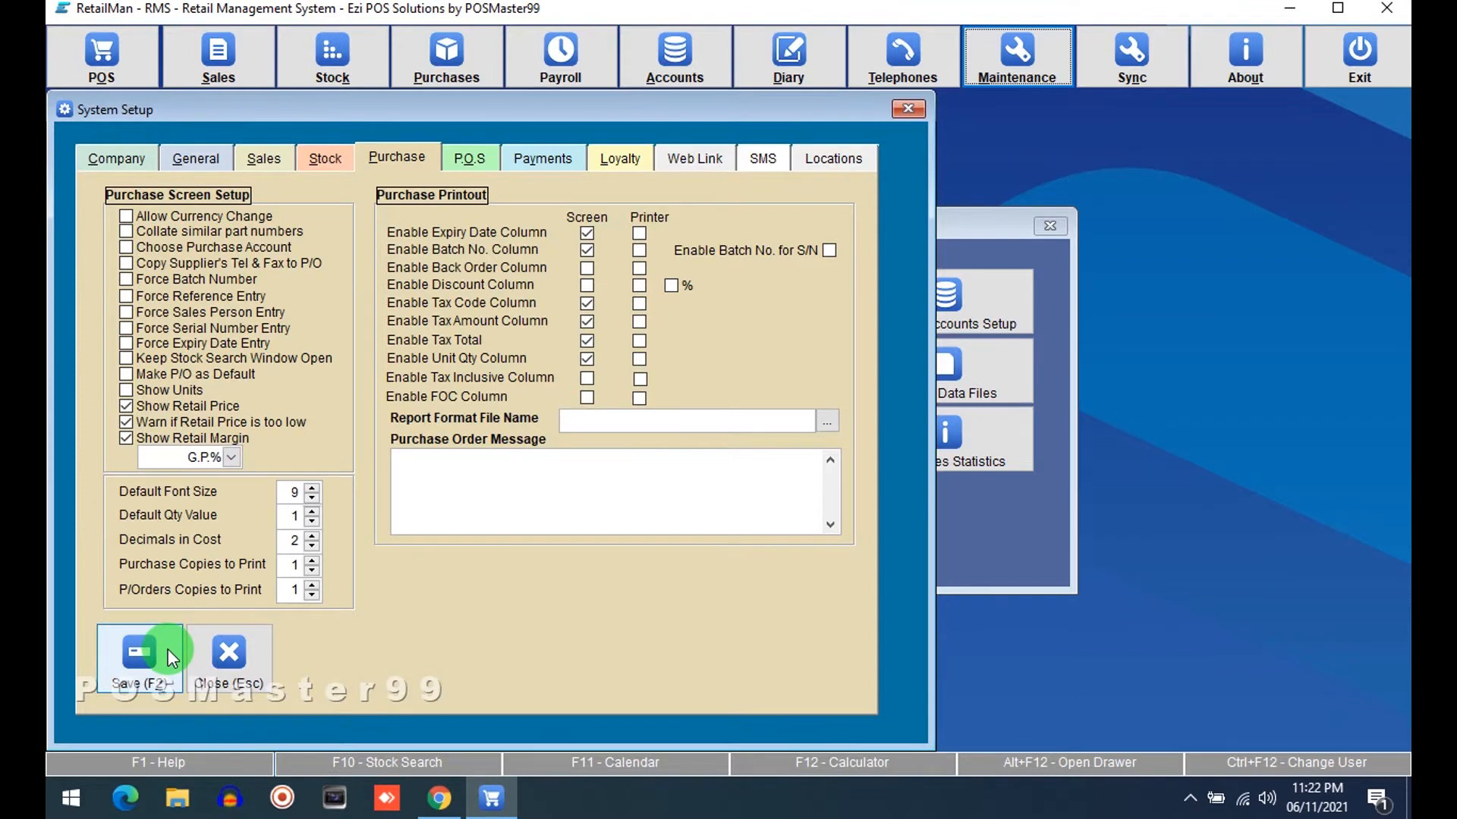
Open a purchase entry screen to review the new TAX and TAX2 columns, then close it
{"action": "left_click", "coordinate": [530, 502]}
{"action": "left_click", "coordinate": [447, 56]}
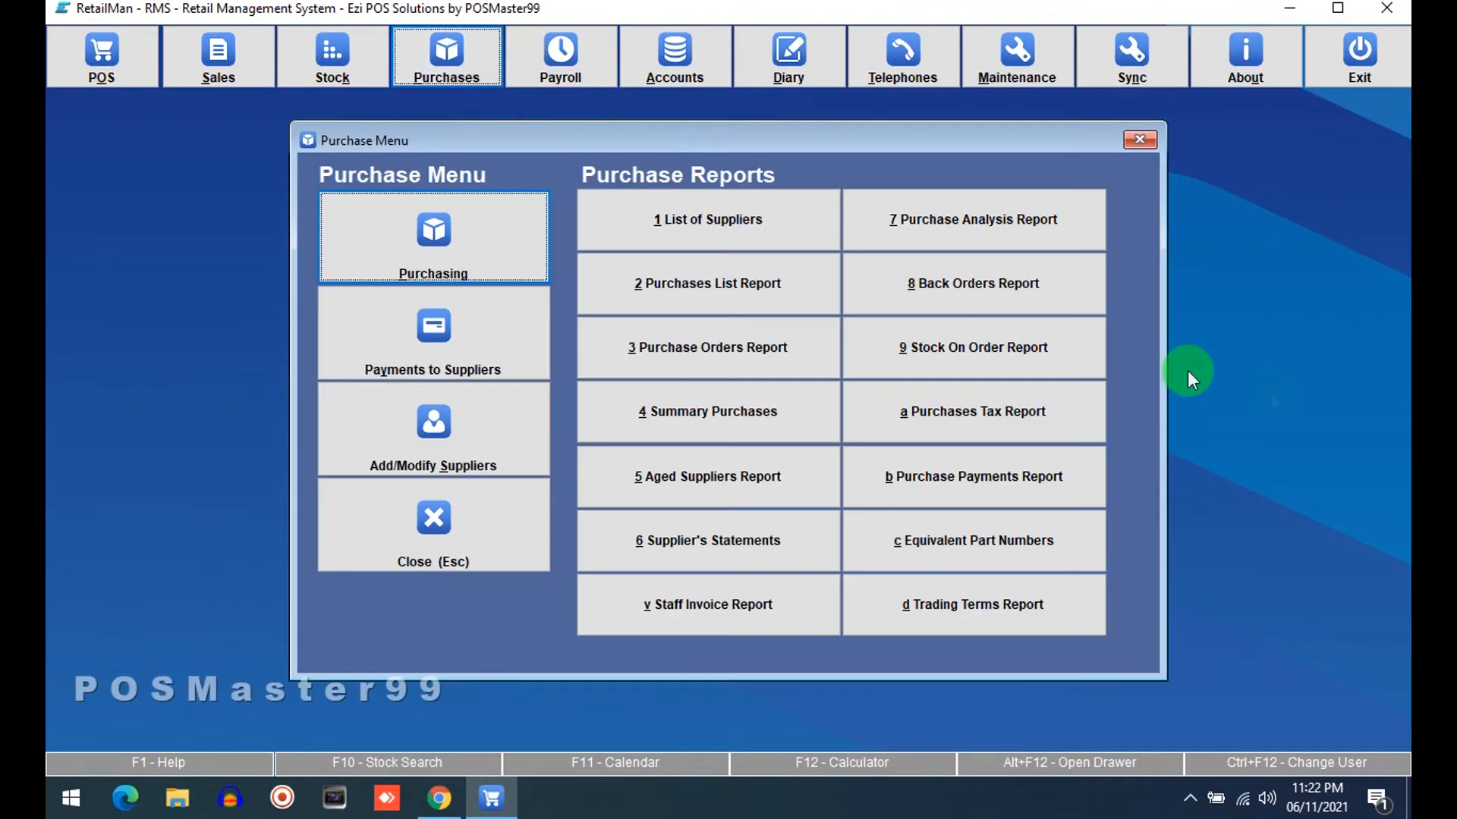
{"action": "left_click", "coordinate": [501, 247]}
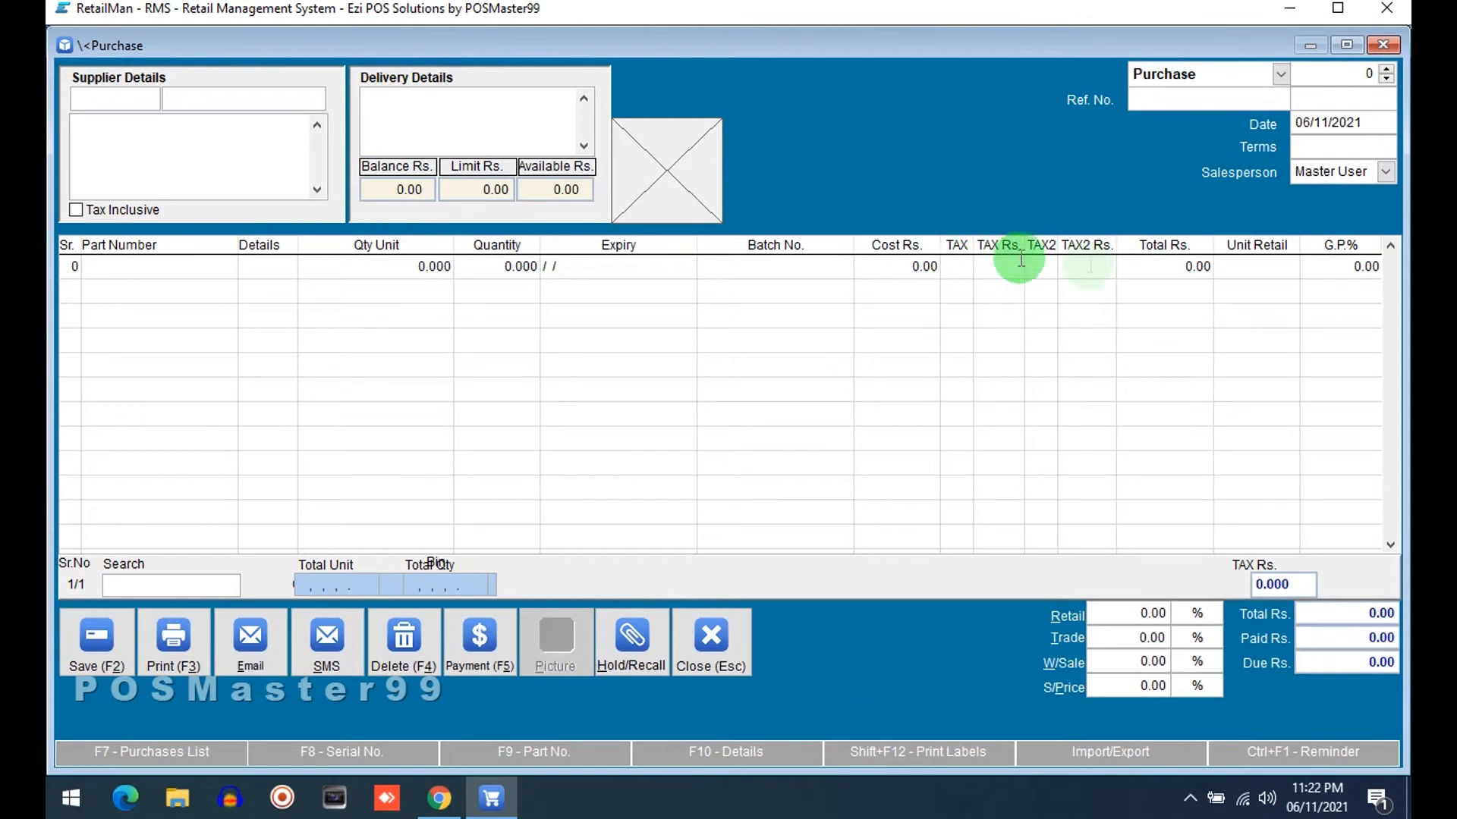
{"action": "key", "text": "Escape"}
{"action": "key", "text": "Escape"}
Open Tax File Maintenance and clear both the Tax 1 and Tax 2 names
{"action": "left_click", "coordinate": [999, 76]}
{"action": "left_click", "coordinate": [718, 522]}
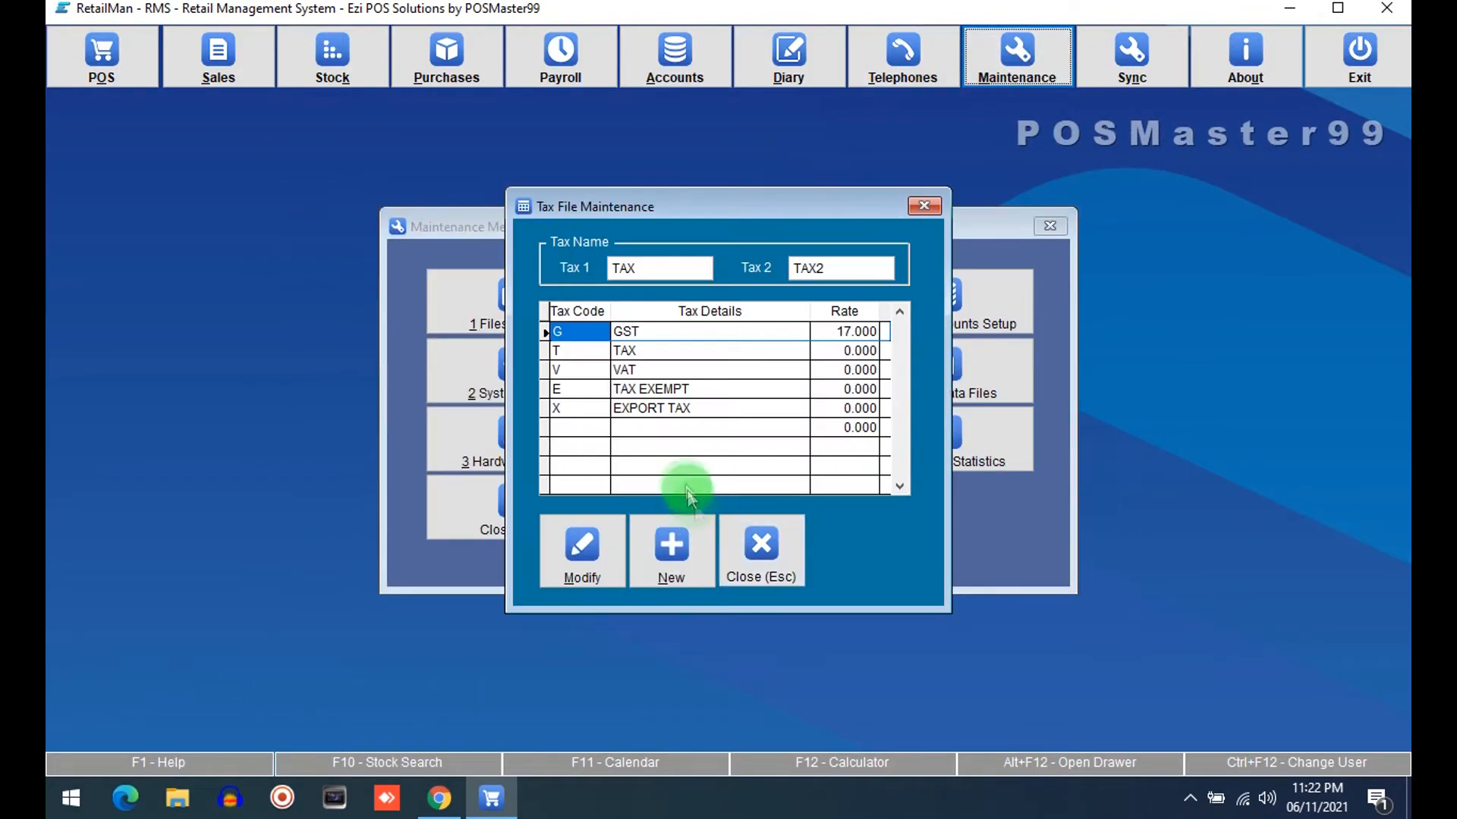
{"action": "left_click", "coordinate": [853, 271]}
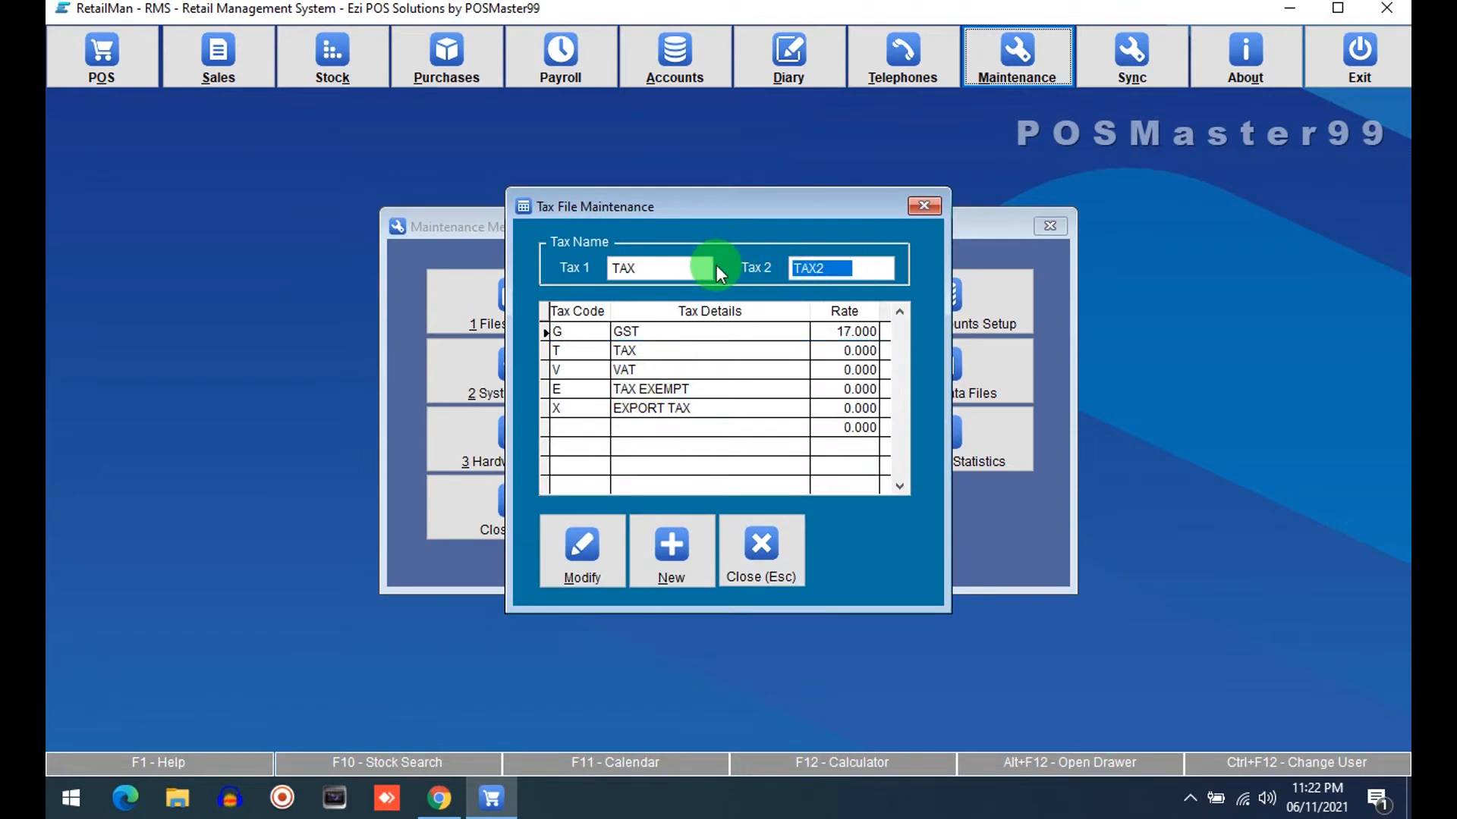
{"action": "key", "text": "Delete"}
{"action": "left_click", "coordinate": [679, 268]}
{"action": "left_click_drag", "start_coordinate": [679, 268], "coordinate": [507, 263]}
{"action": "key", "text": "Delete"}
Set the GST rate to 0 and close Tax File Maintenance
{"action": "left_click", "coordinate": [590, 548]}
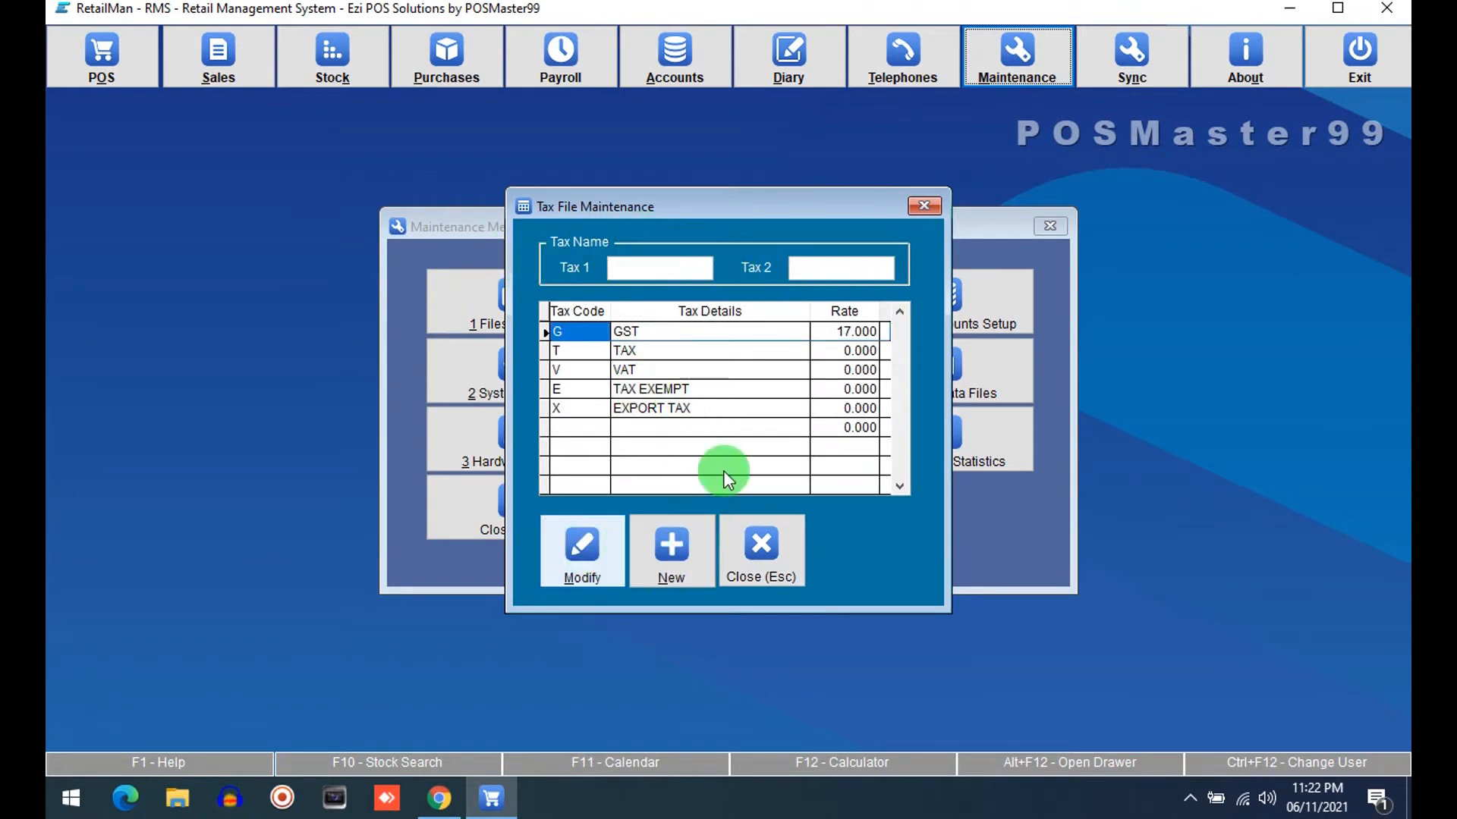
{"action": "left_click", "coordinate": [830, 337]}
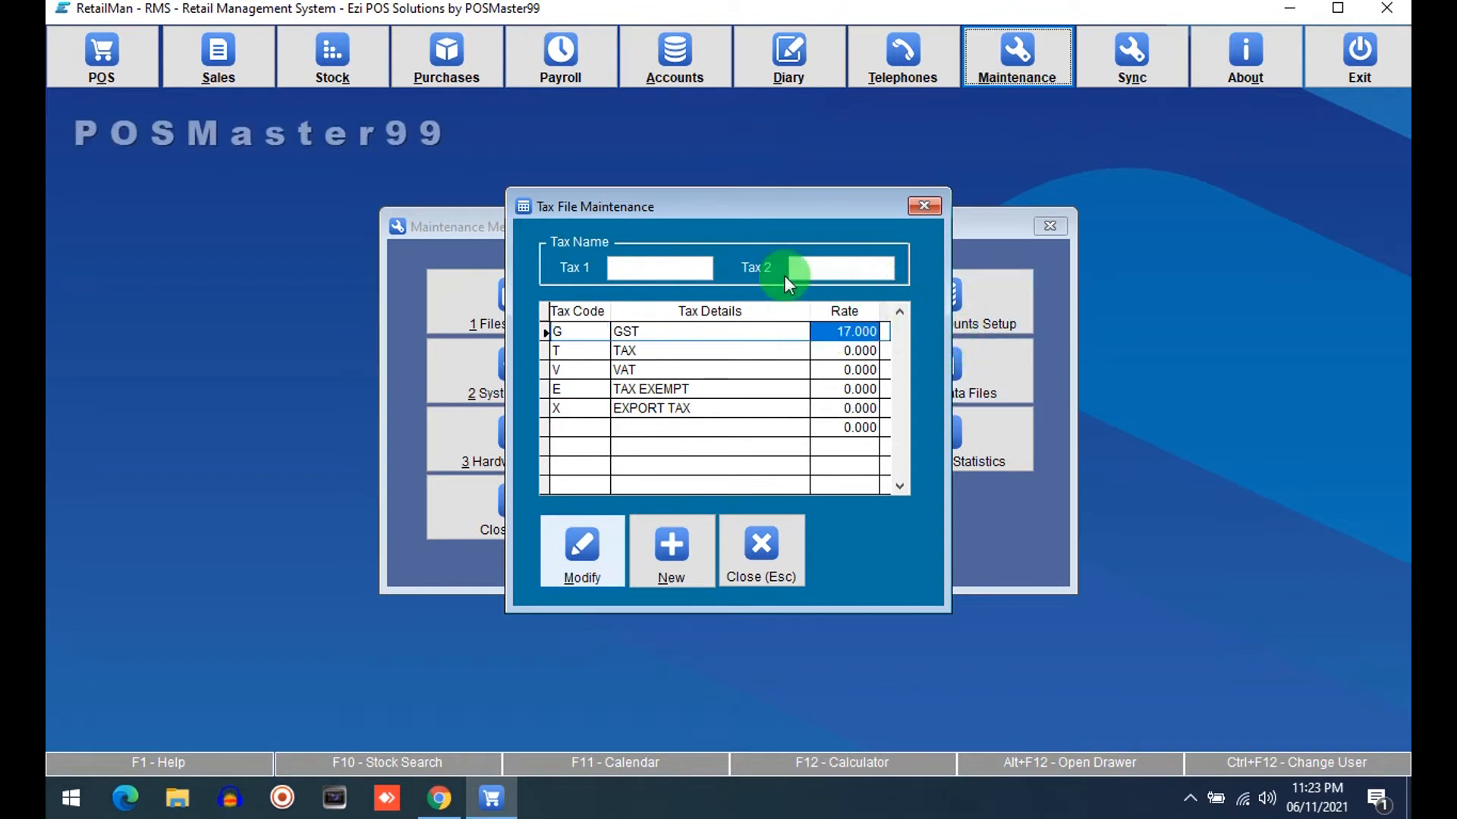
{"action": "type", "text": "0."}
{"action": "key", "text": "Return"}
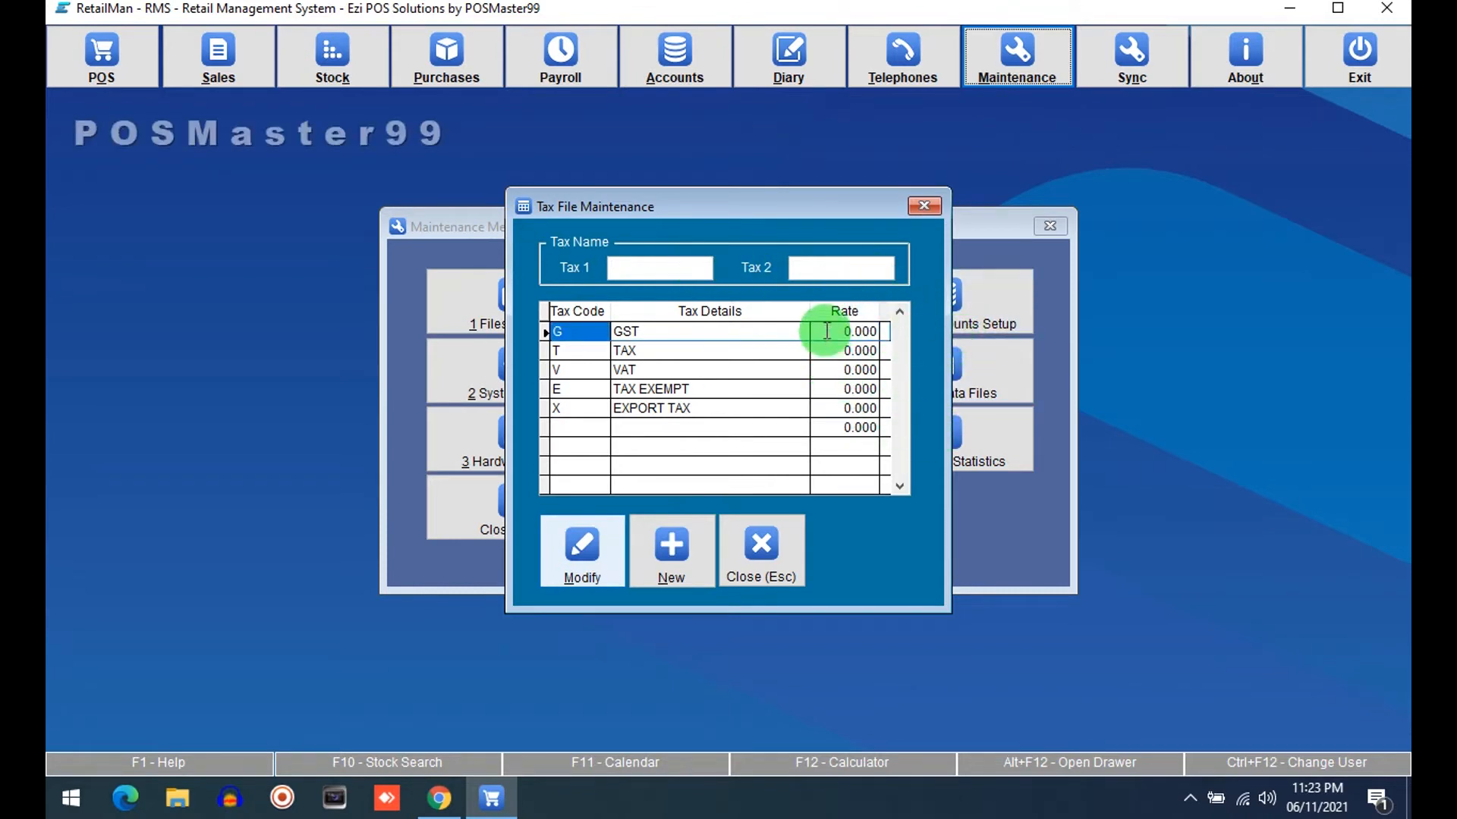
{"action": "left_click", "coordinate": [758, 547]}
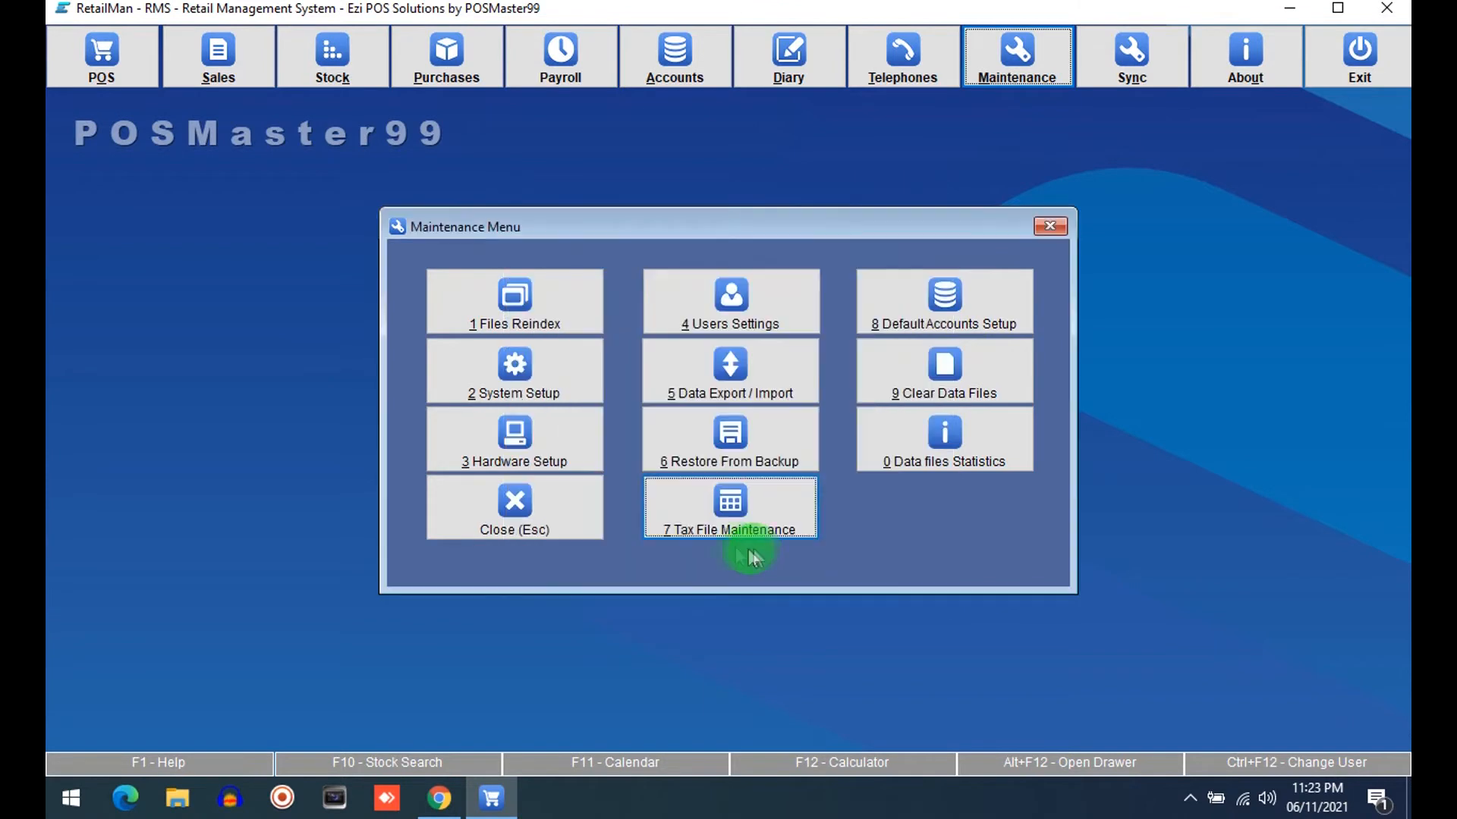
Open a purchase entry screen to check its columns without tax names, then close it
{"action": "left_click", "coordinate": [544, 524]}
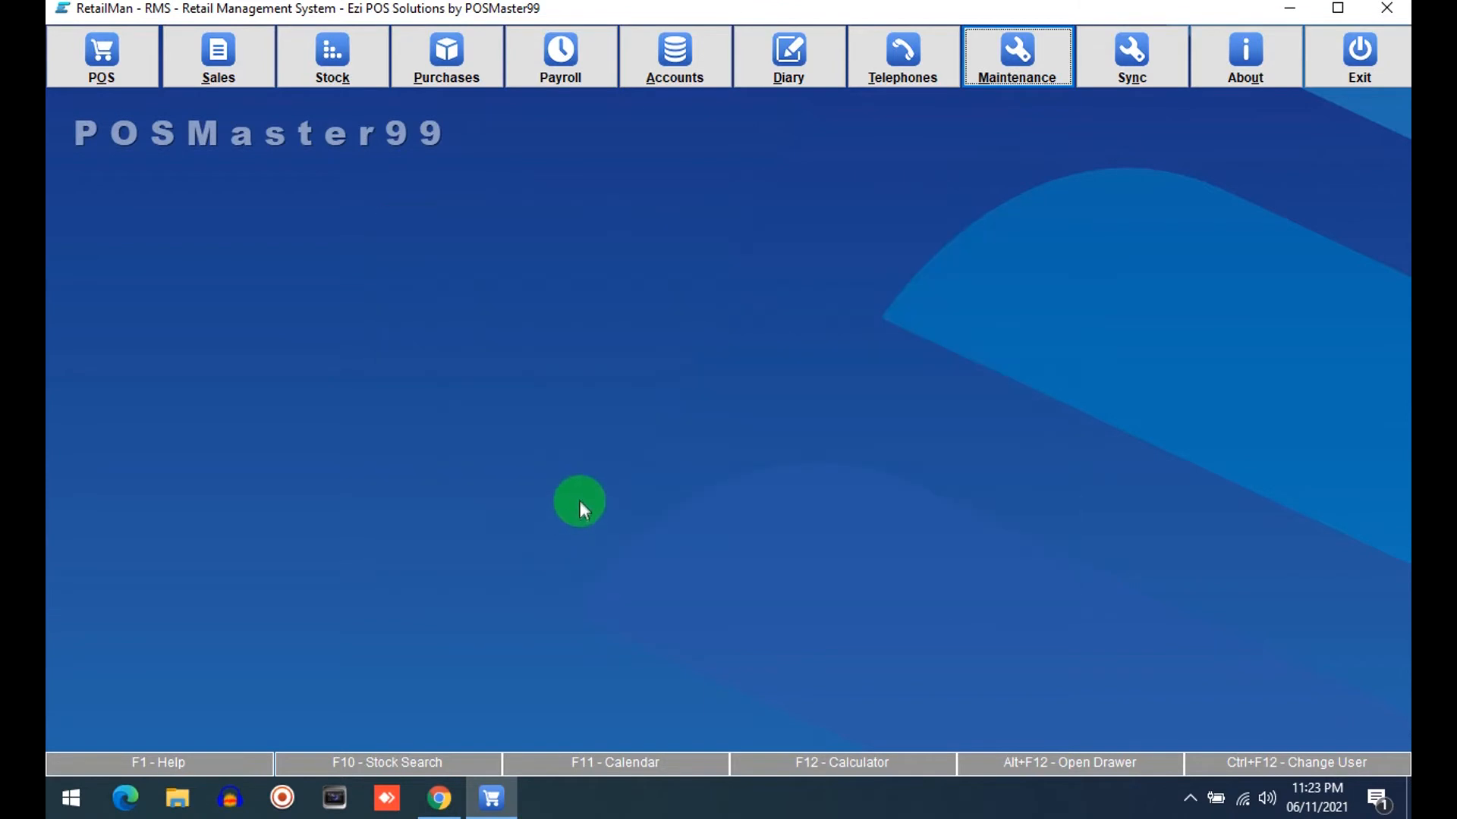
{"action": "left_click", "coordinate": [457, 64]}
{"action": "left_click", "coordinate": [472, 255]}
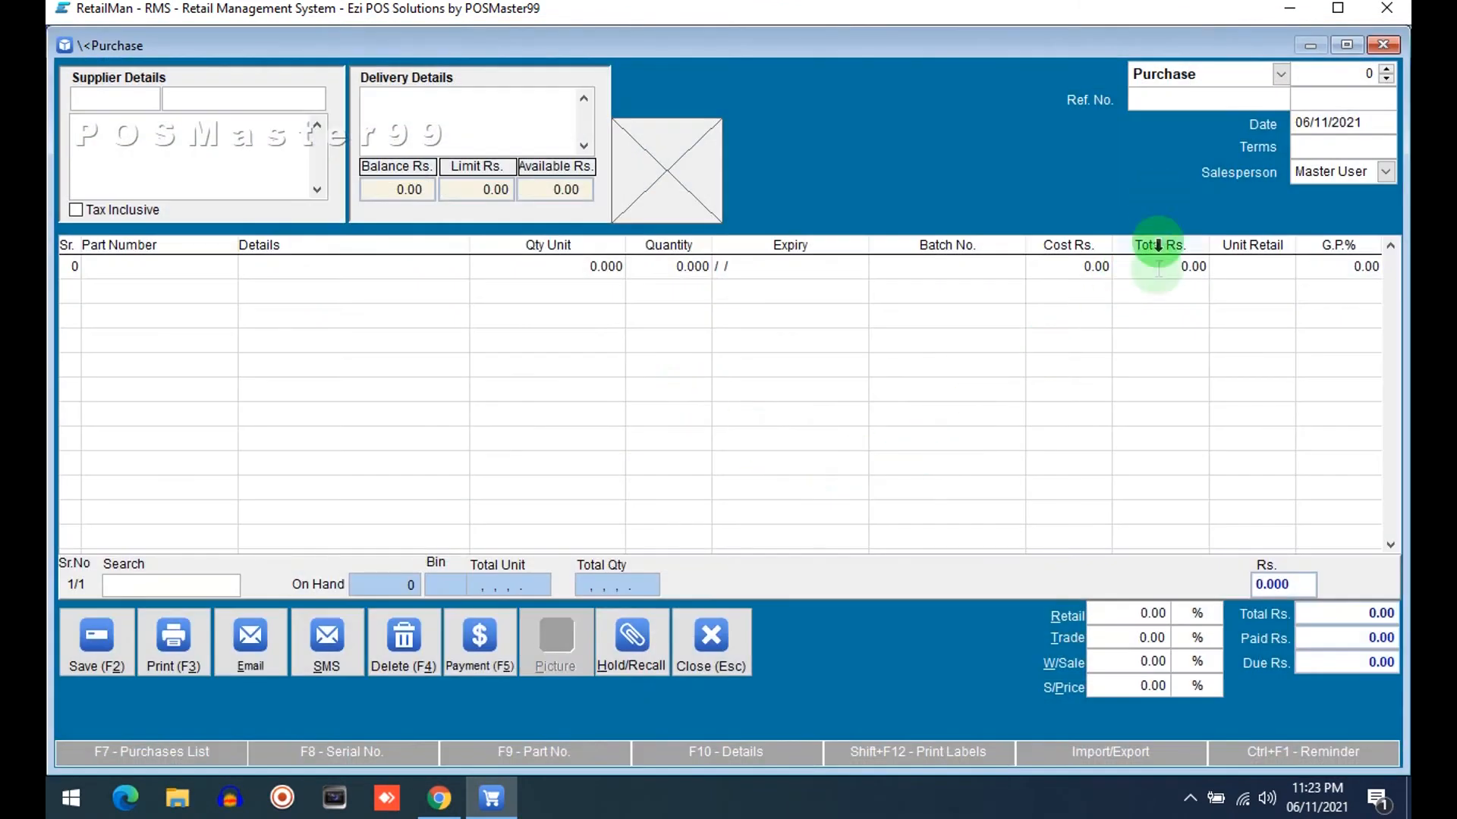
{"action": "left_click", "coordinate": [707, 633]}
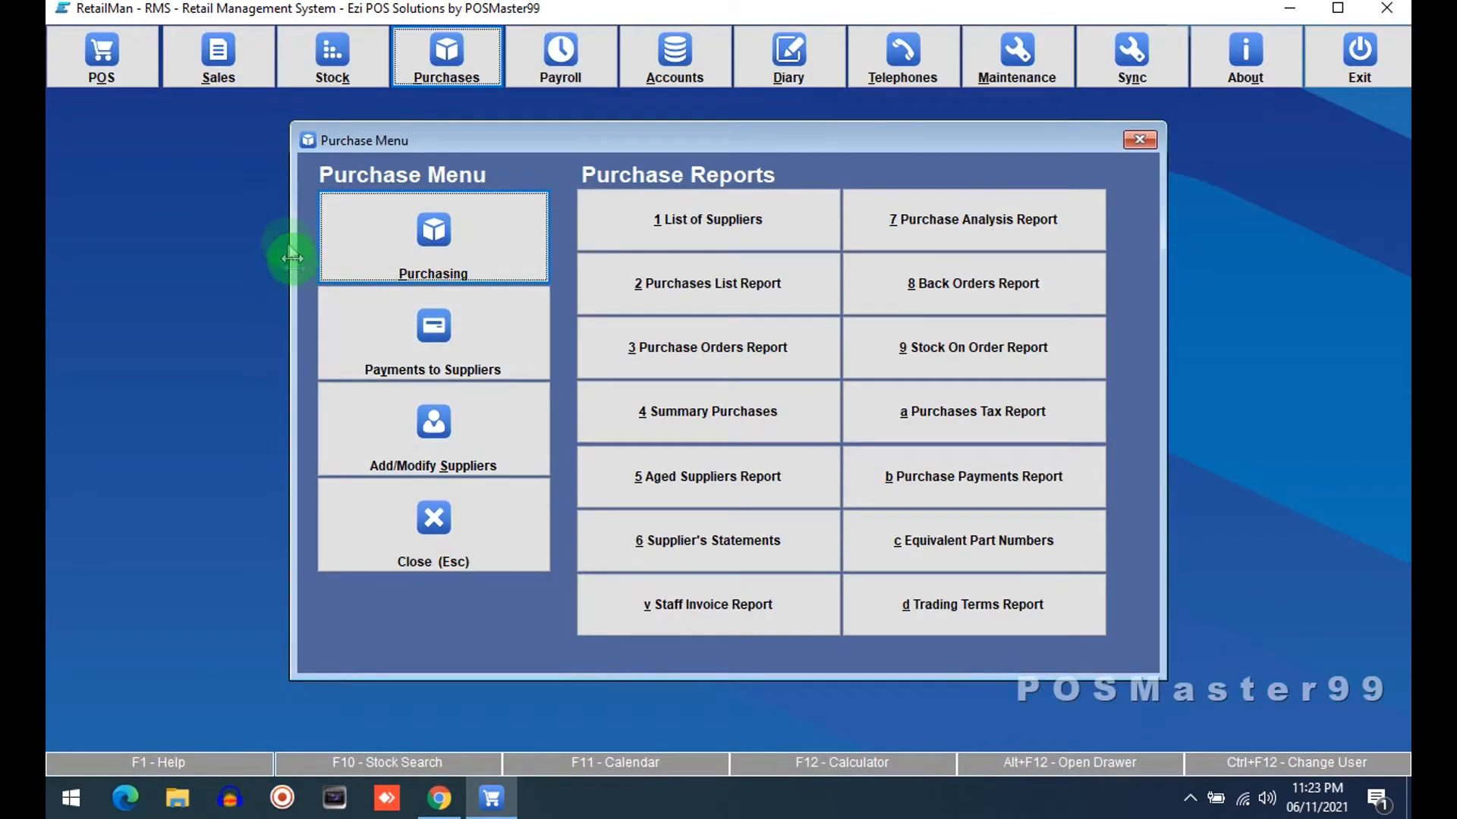
Open a sales invoice to check its columns without tax names, then close it
{"action": "left_click", "coordinate": [225, 73]}
{"action": "left_click", "coordinate": [397, 267]}
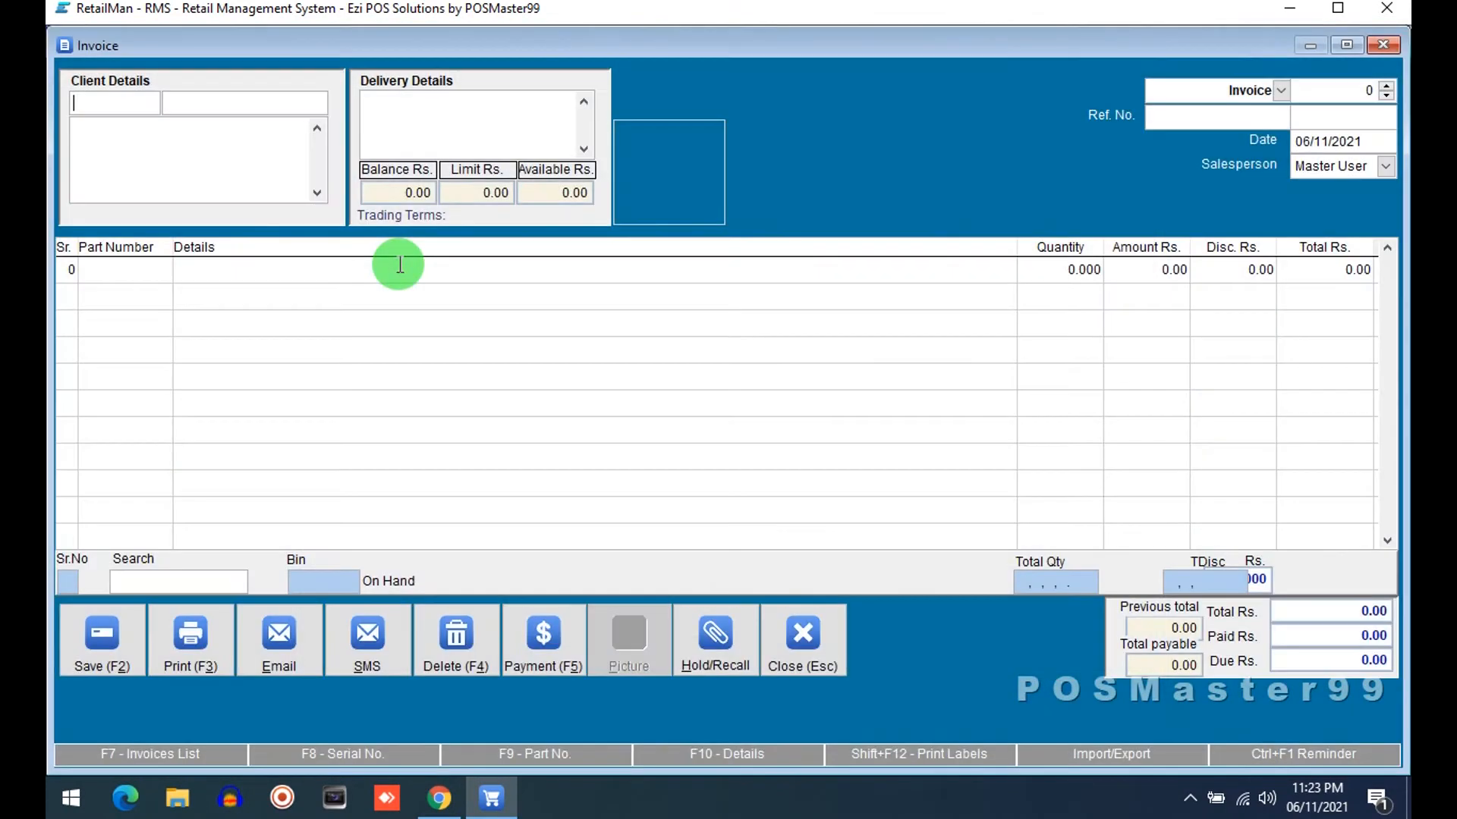
{"action": "key", "text": "Escape"}
Open the POS screen to check its columns, then close it and the open menus
{"action": "left_click", "coordinate": [96, 53]}
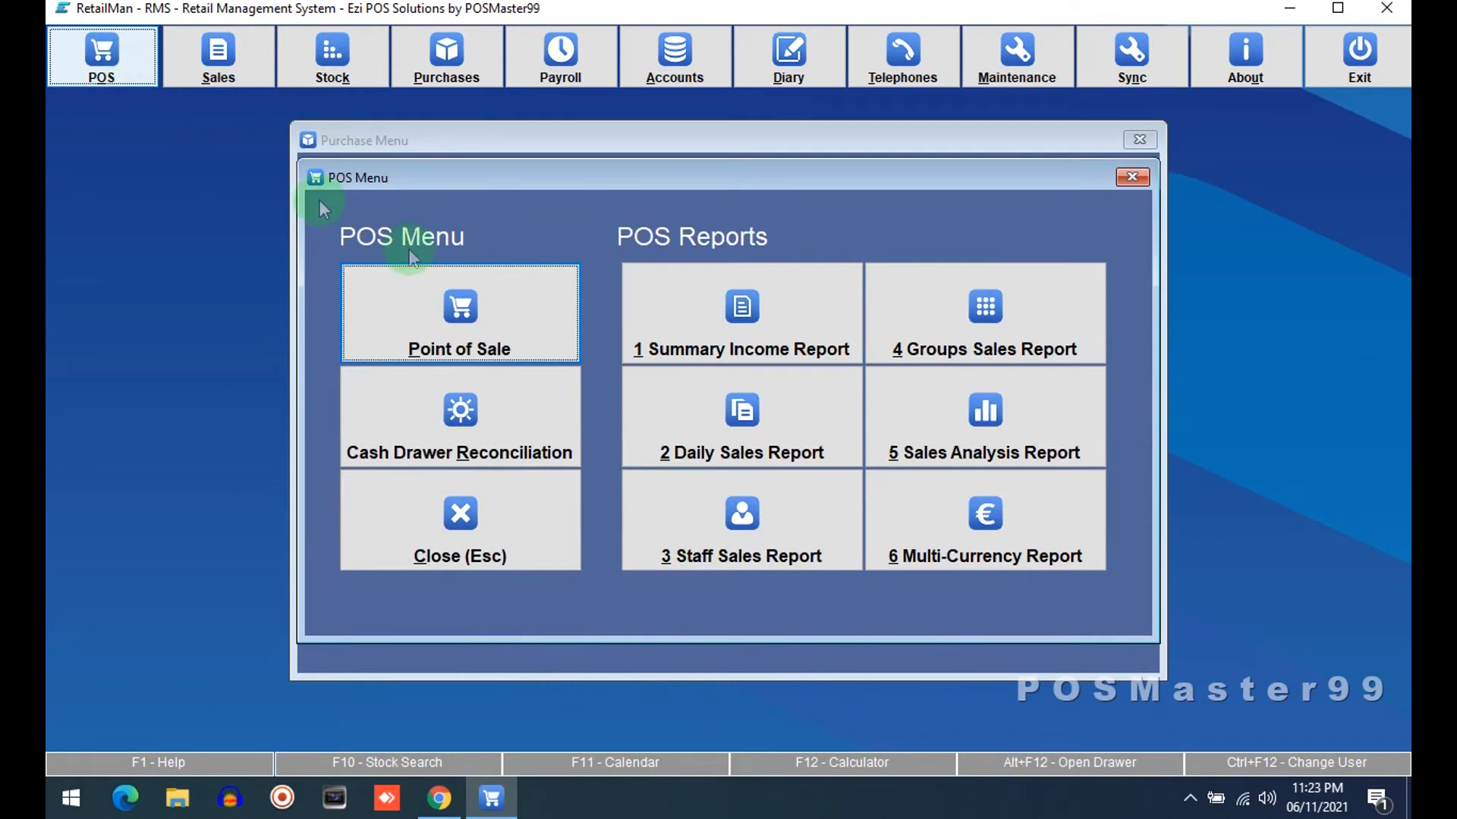
{"action": "left_click", "coordinate": [477, 311]}
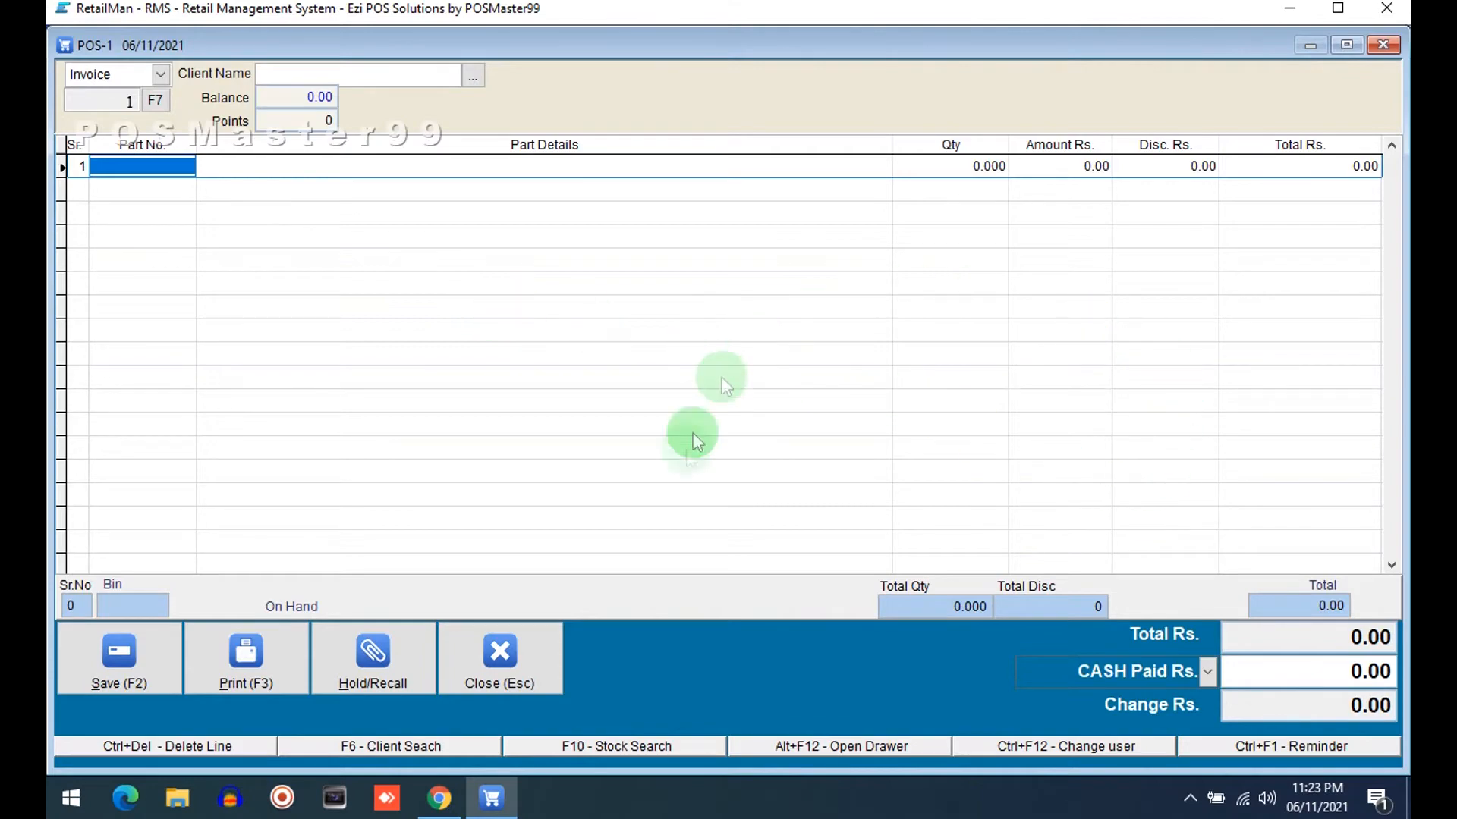
{"action": "left_click", "coordinate": [516, 663]}
{"action": "left_click", "coordinate": [534, 529]}
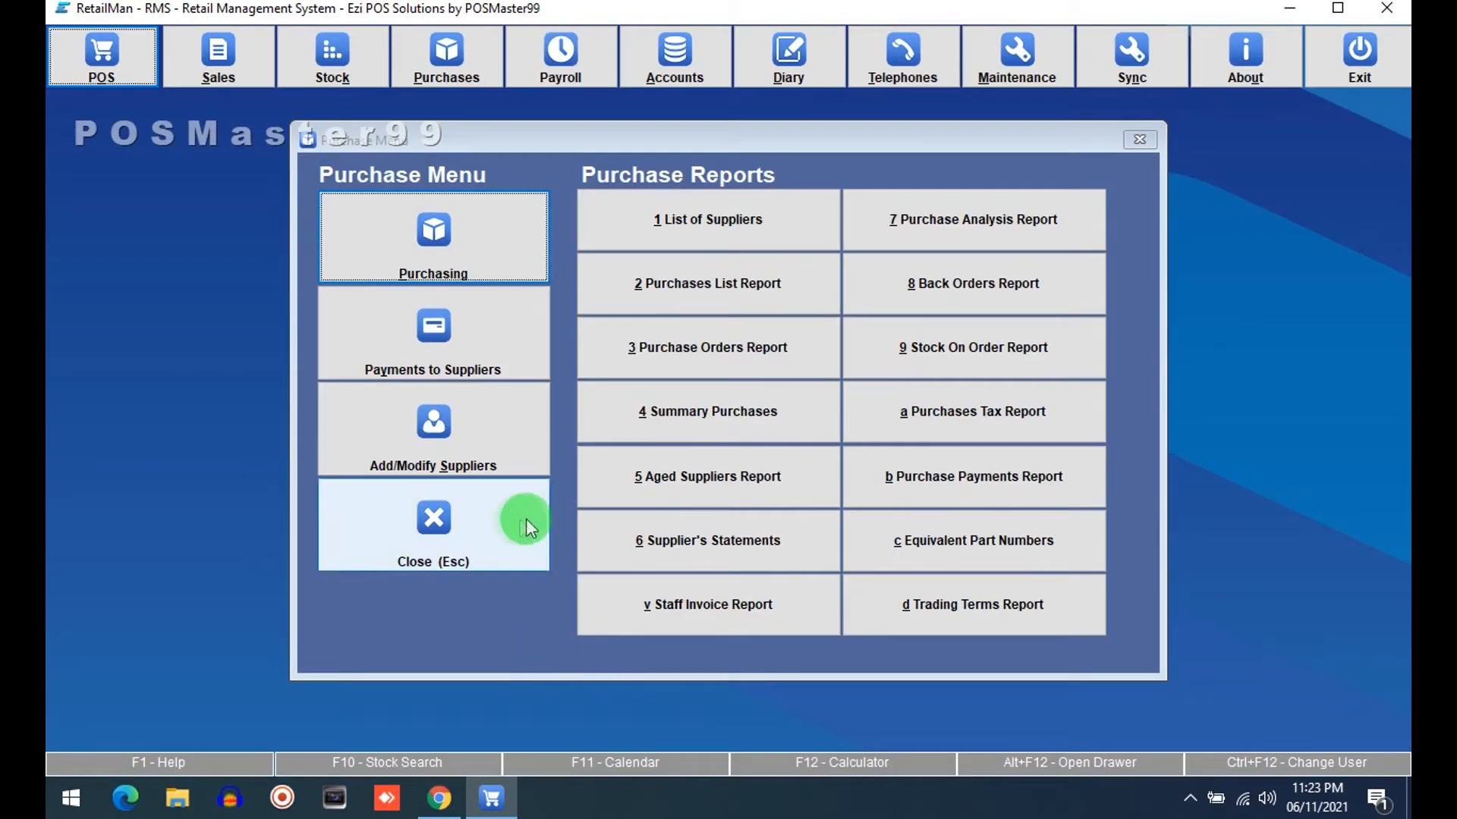
{"action": "left_click", "coordinate": [532, 522]}
Reopen Tax File Maintenance to review the tax names and rates, then close it
{"action": "left_click", "coordinate": [1003, 69]}
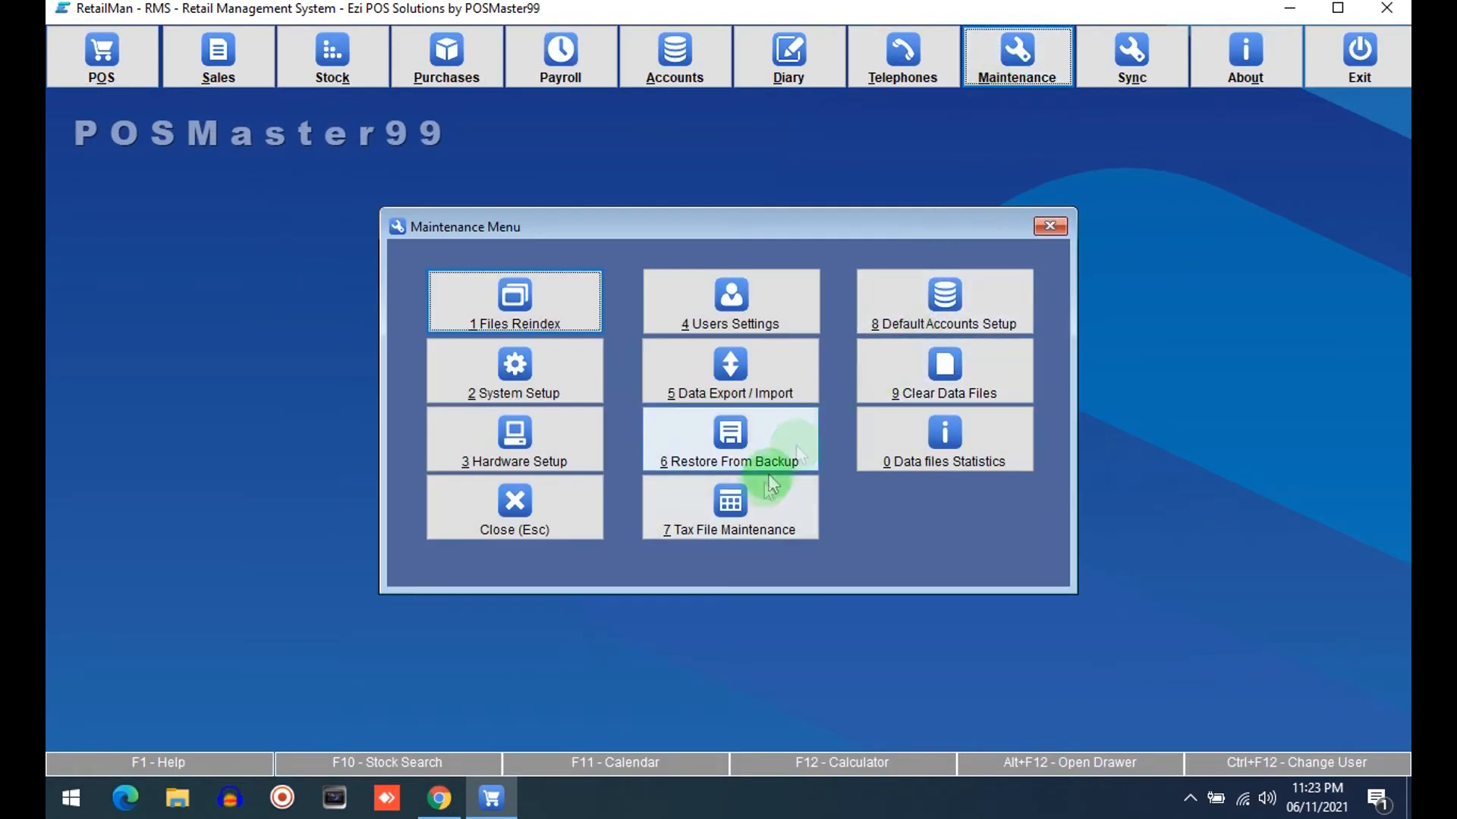
{"action": "left_click", "coordinate": [728, 516]}
{"action": "left_click", "coordinate": [680, 278]}
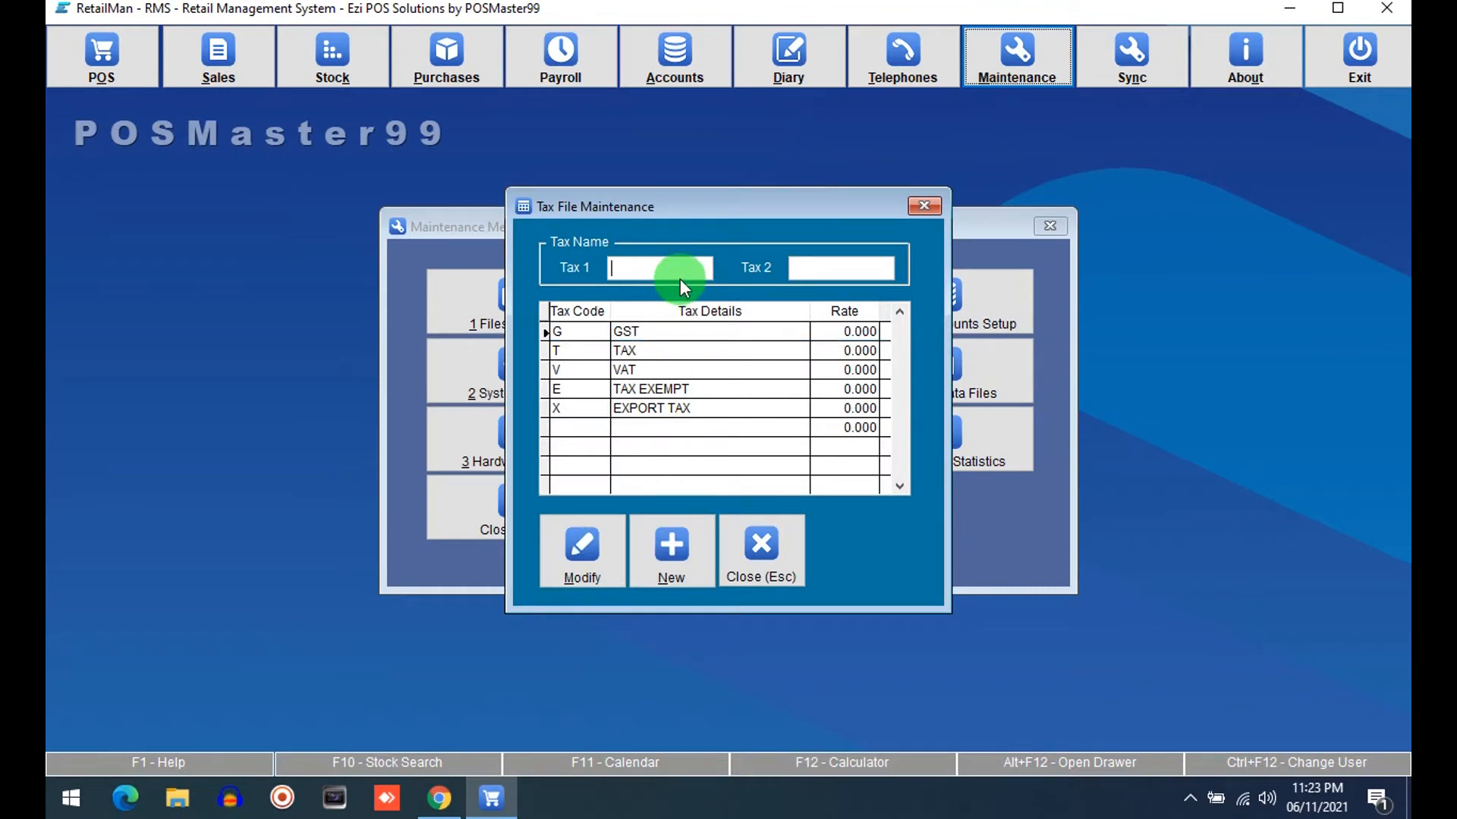
{"action": "left_click", "coordinate": [761, 556]}
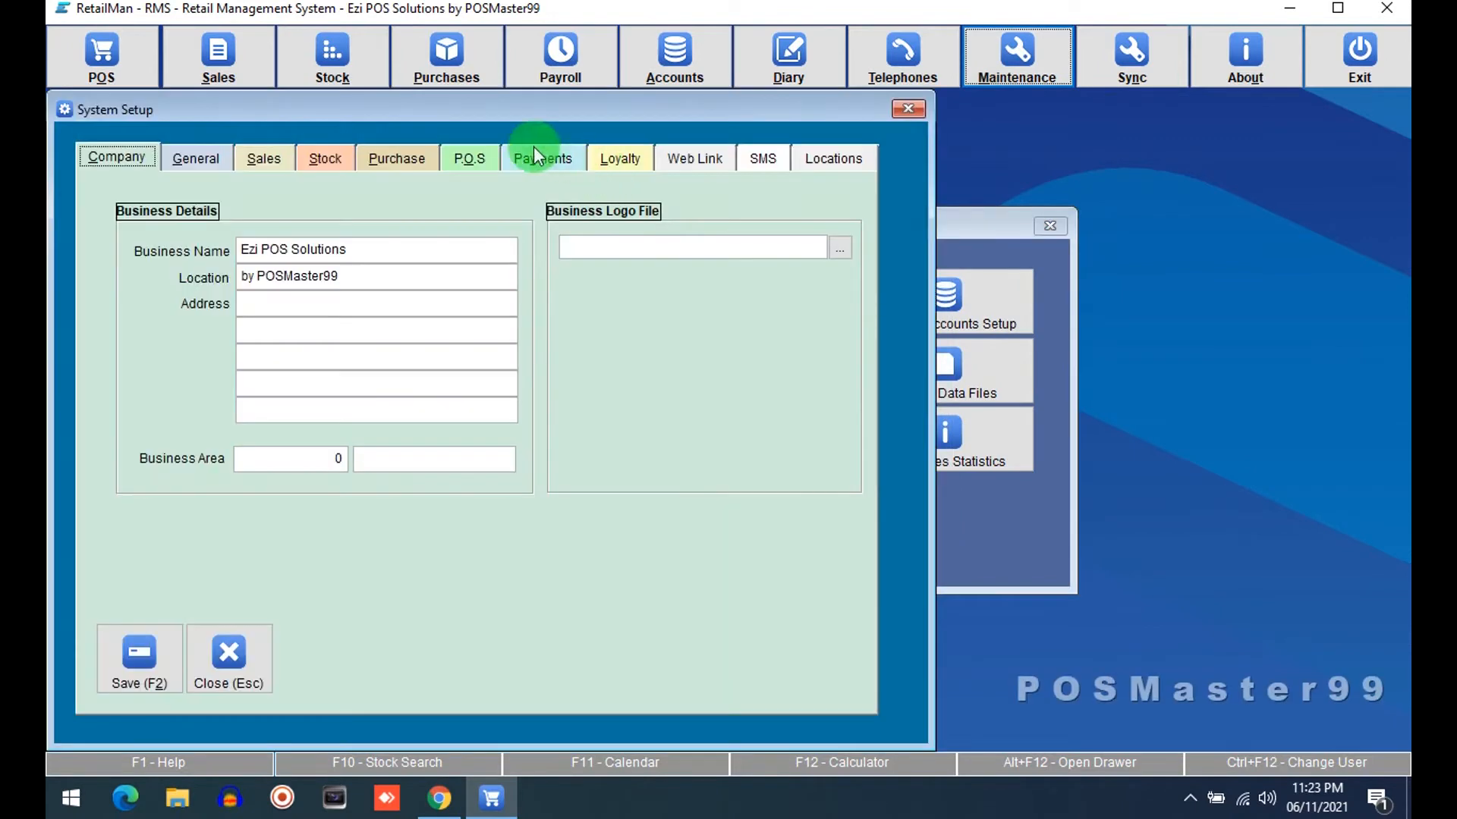
Disable the purchase Tax Code, Tax Amount and Tax Total screen columns and the sales Tax Amount column, then save
{"action": "left_click", "coordinate": [425, 155]}
{"action": "left_click", "coordinate": [588, 303]}
{"action": "left_click", "coordinate": [588, 321]}
{"action": "left_click", "coordinate": [587, 340]}
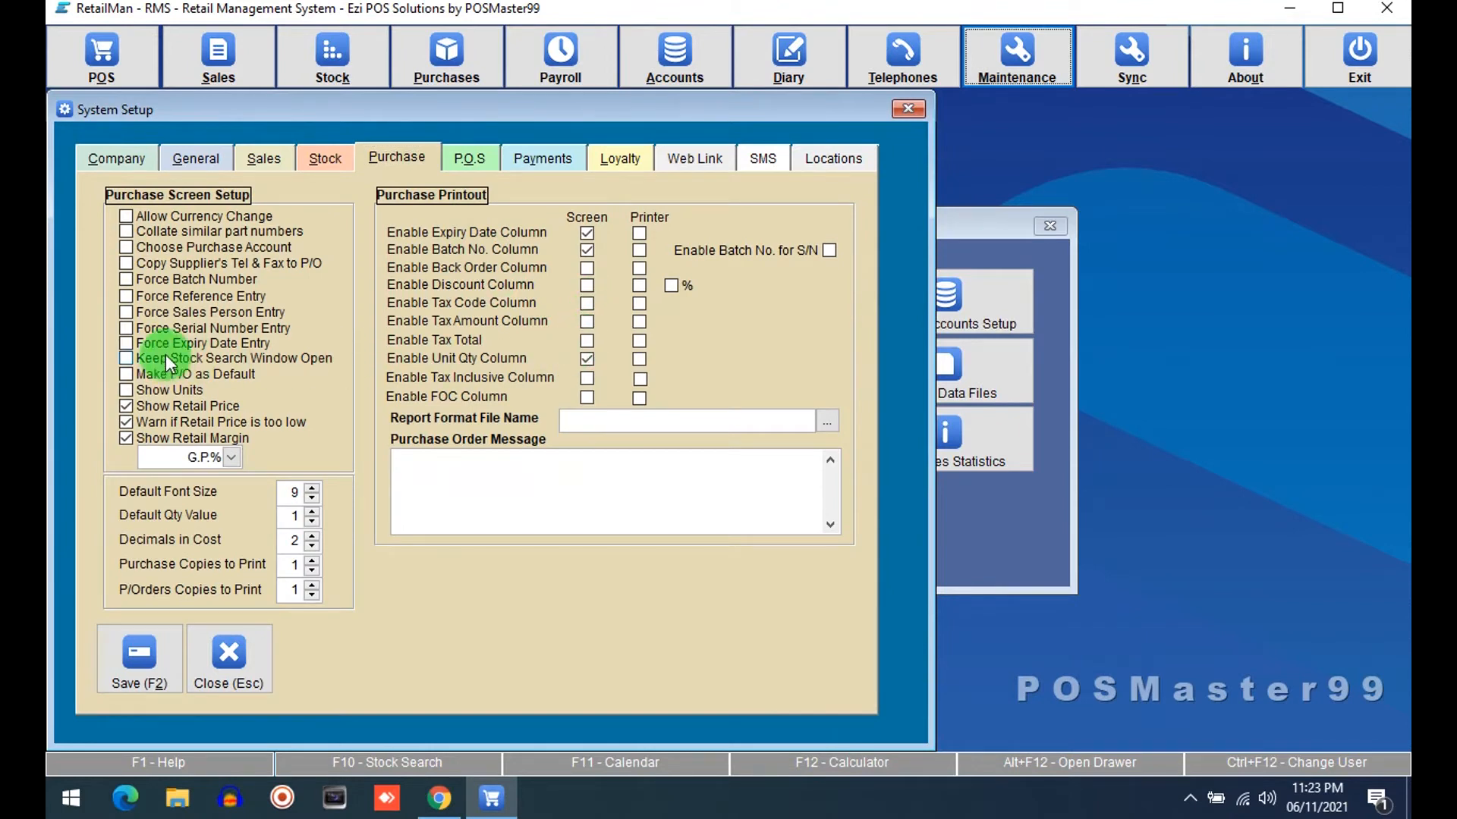
{"action": "left_click", "coordinate": [264, 158]}
{"action": "left_click", "coordinate": [569, 281]}
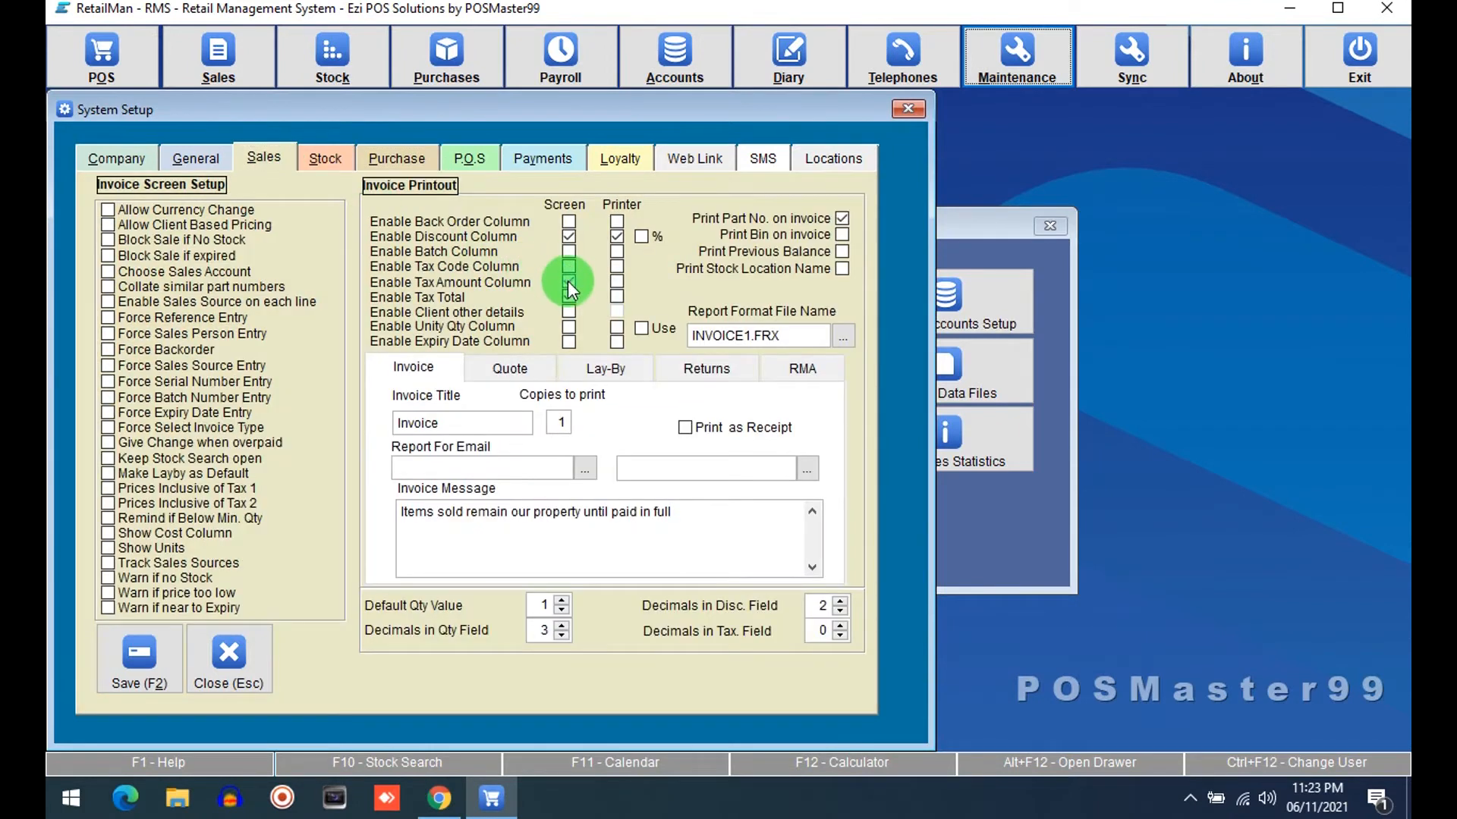
{"action": "left_click", "coordinate": [170, 651]}
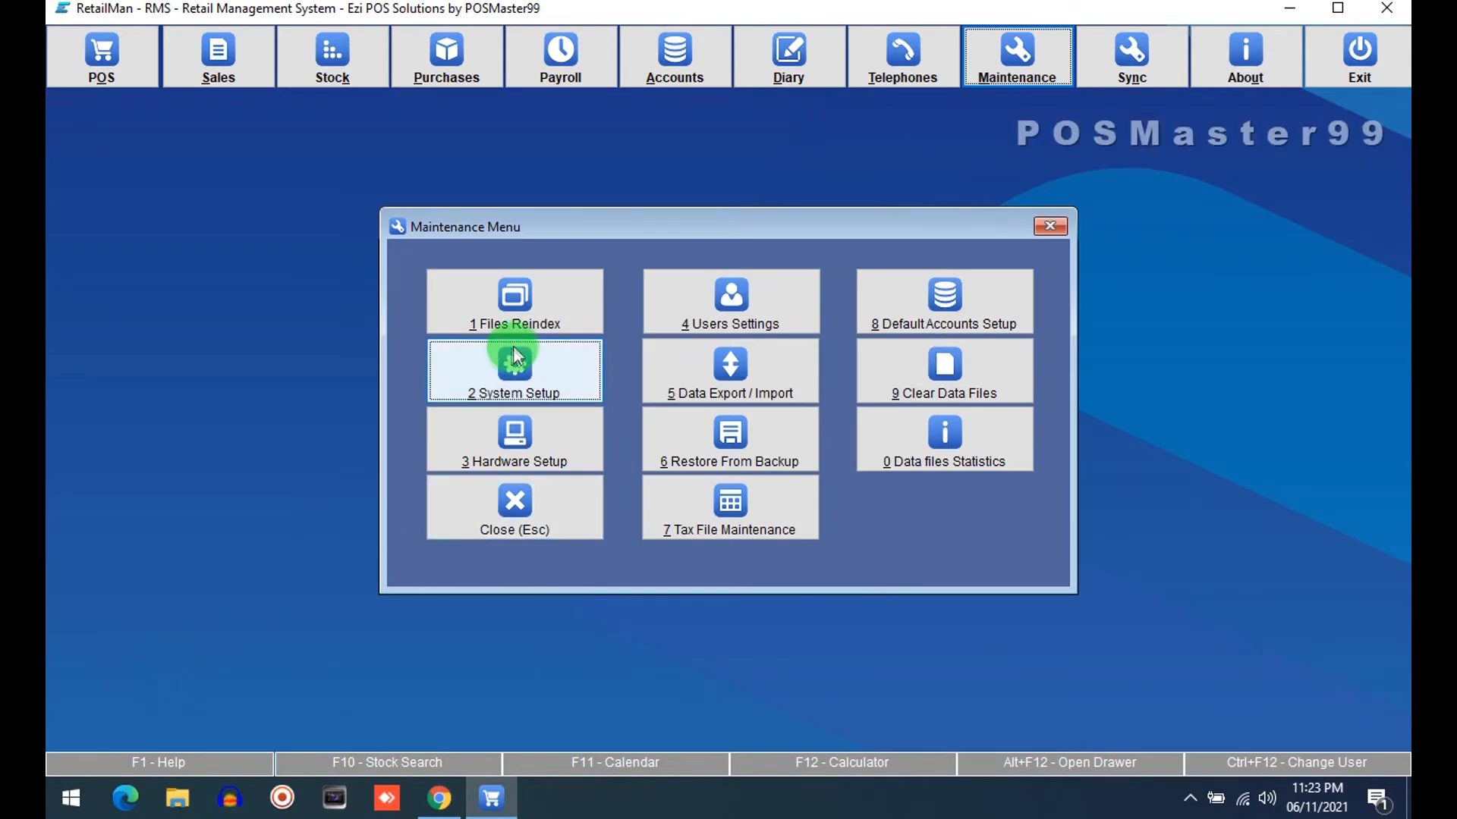
Reopen System Setup's Purchase tab and disable the Batch No. and Unit Qty screen columns
{"action": "left_click", "coordinate": [517, 365]}
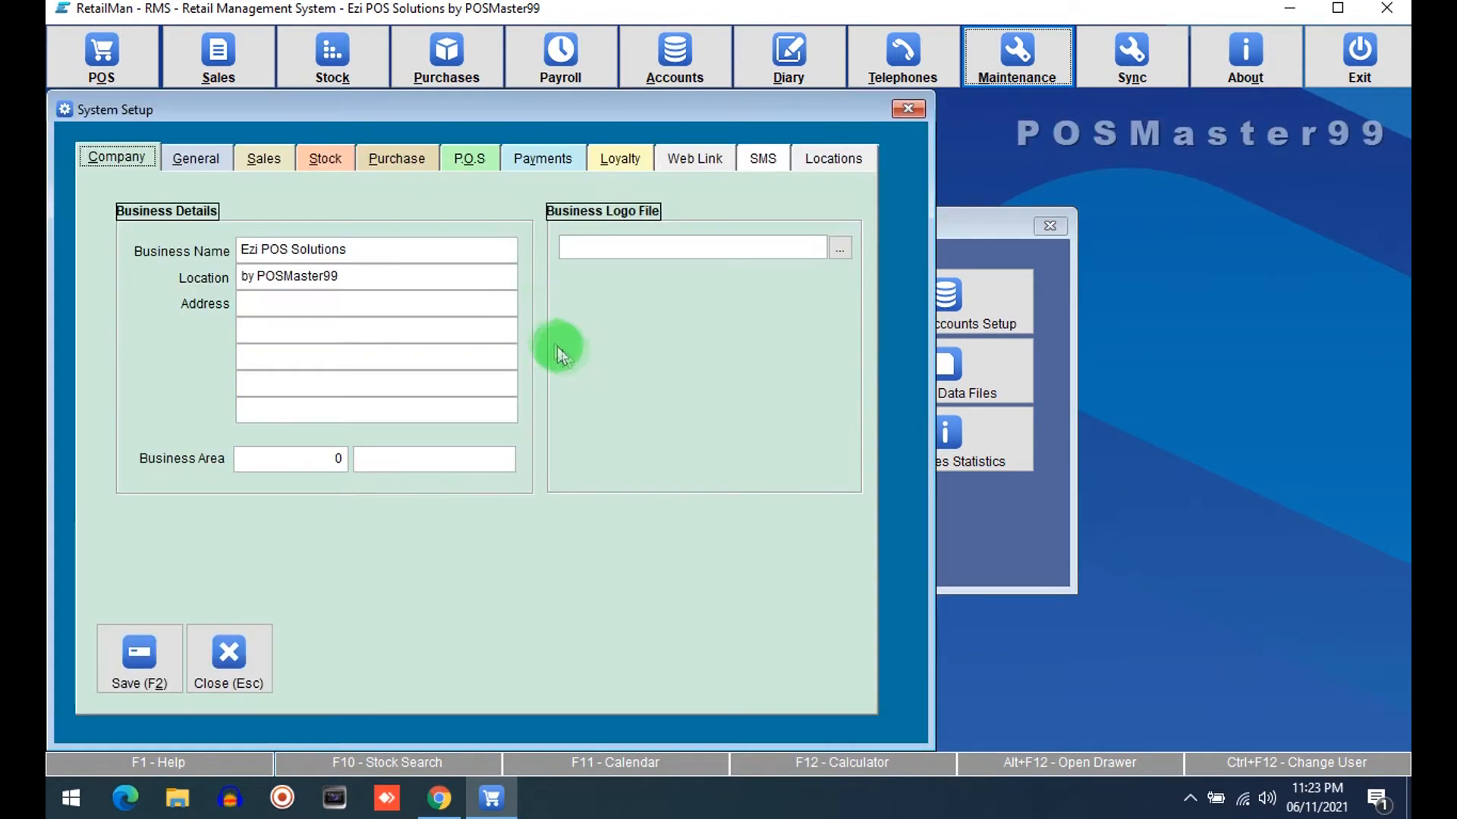
{"action": "left_click", "coordinate": [398, 157]}
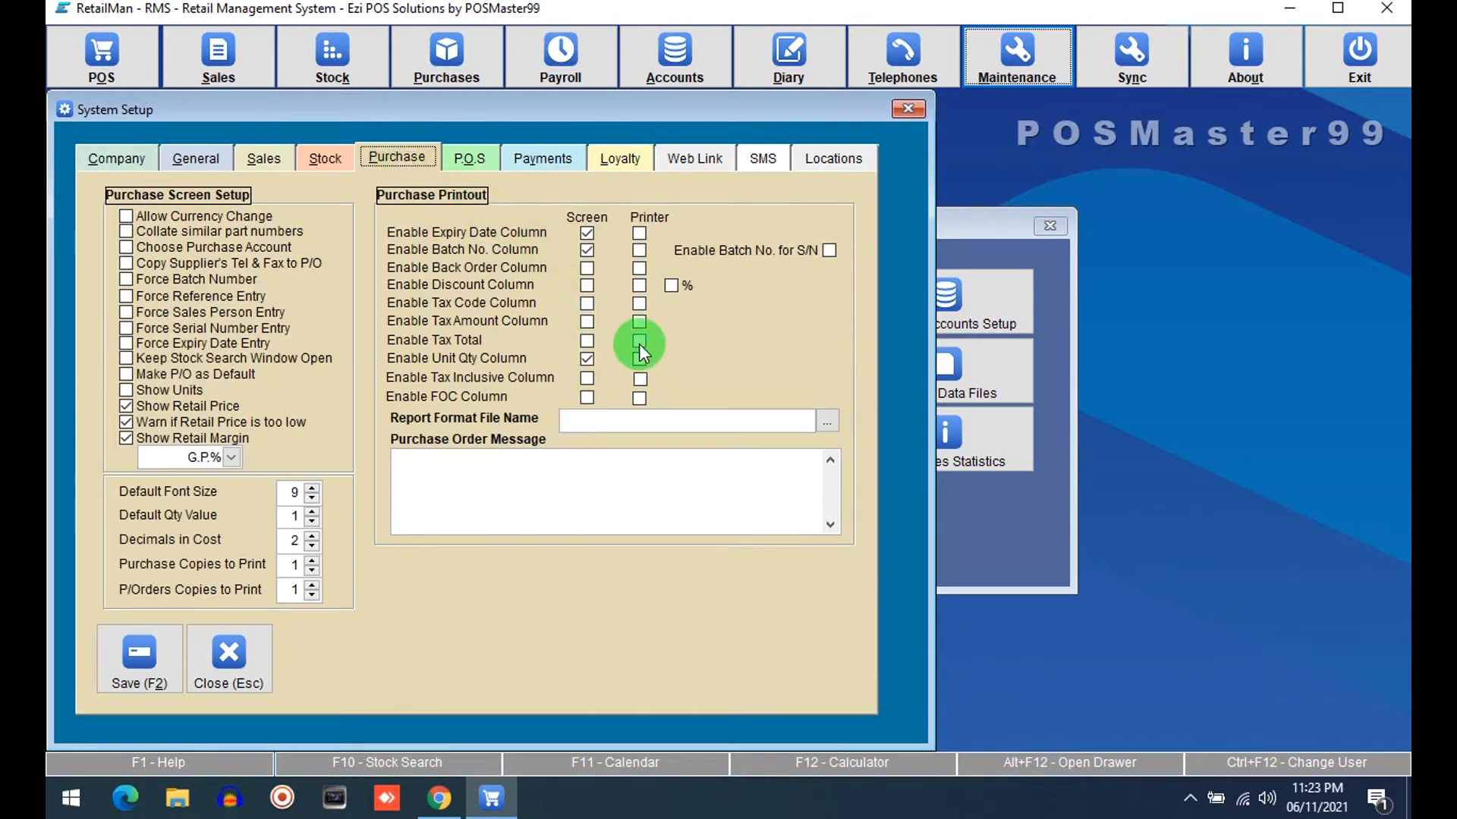
{"action": "left_click", "coordinate": [588, 250]}
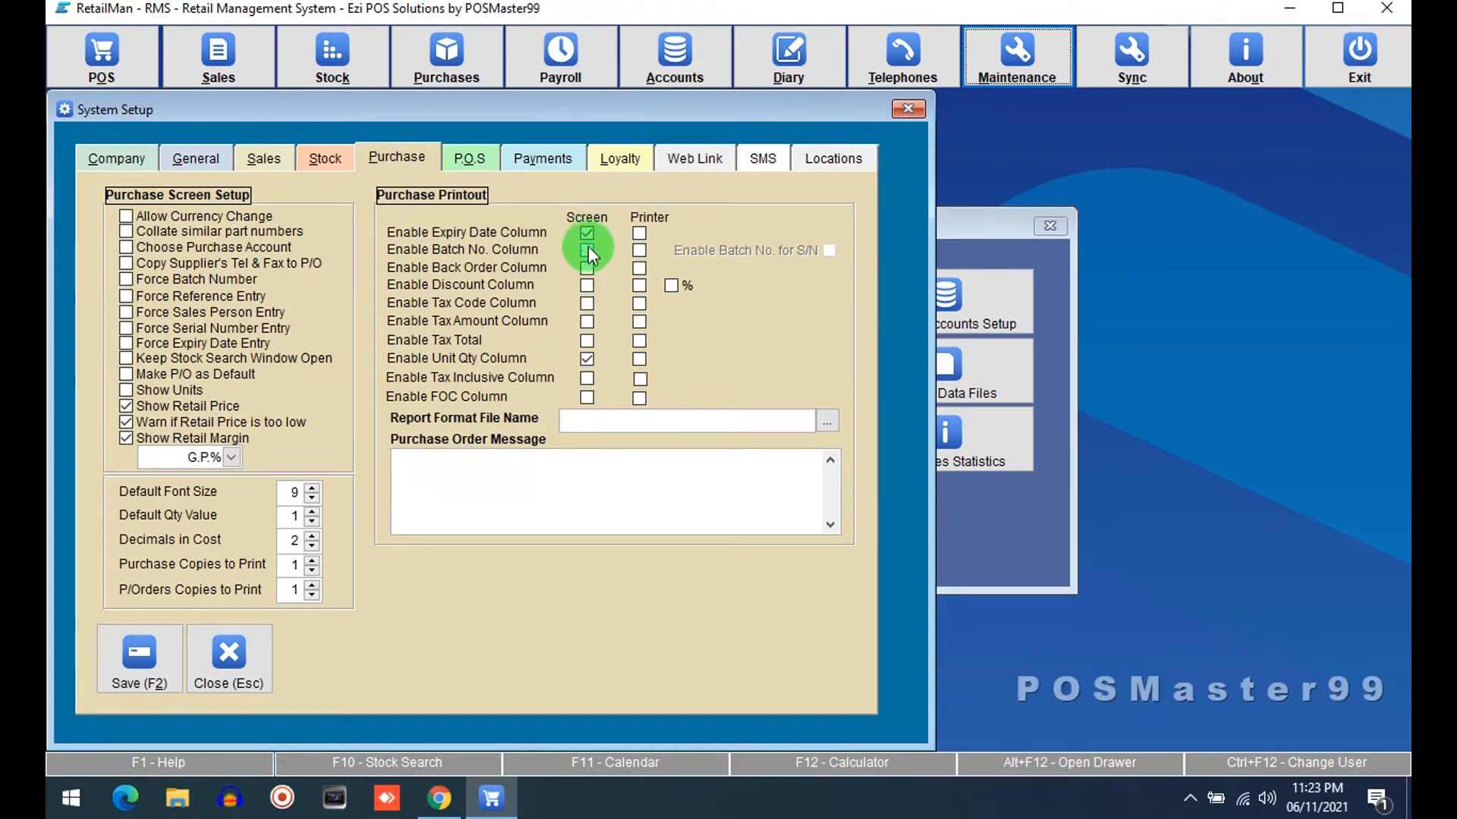
{"action": "left_click", "coordinate": [588, 360]}
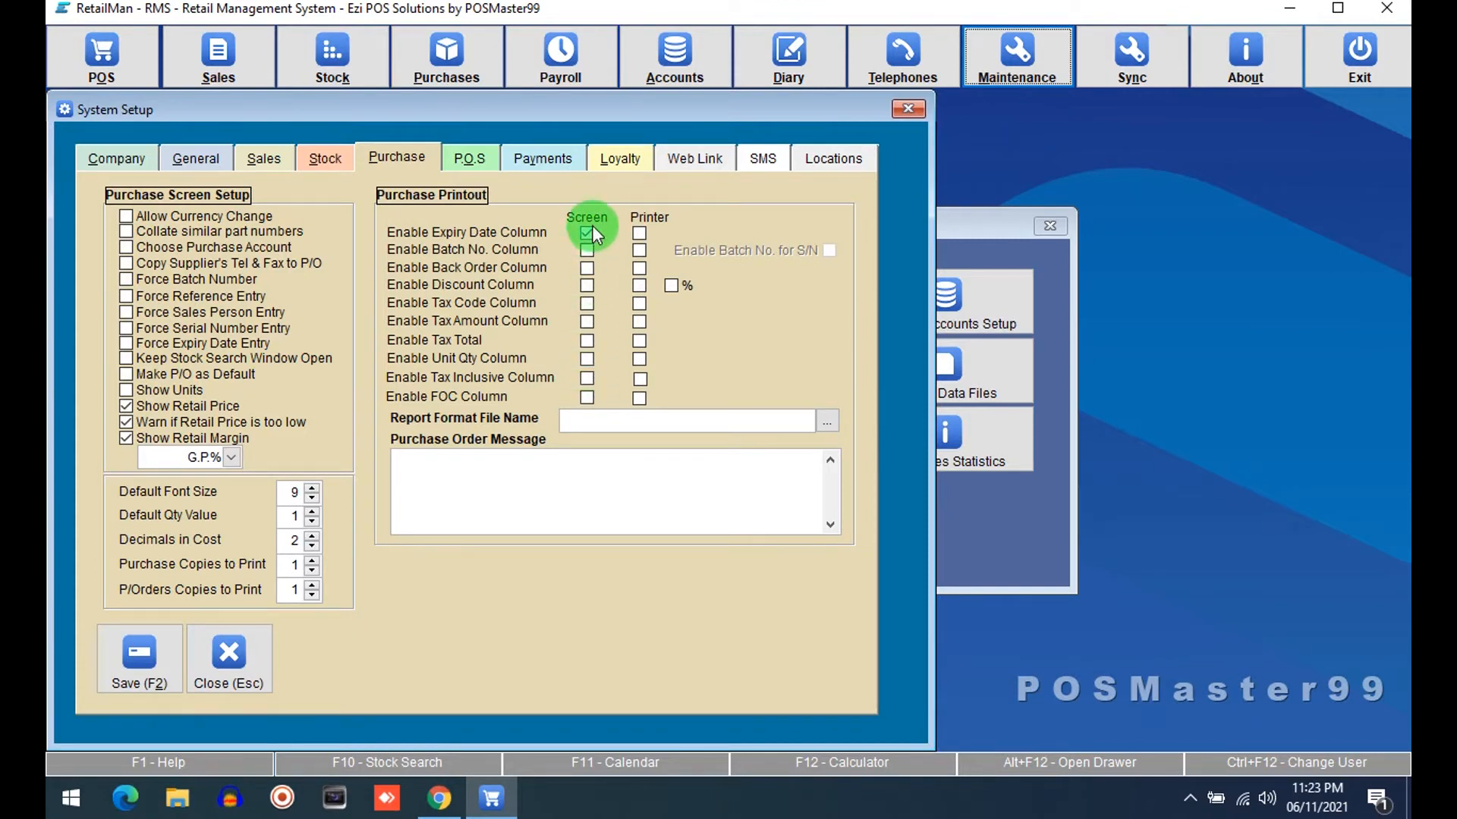
Turn off Show Retail Price and Show Retail Margin for purchases, keeping the low retail price warning, and save
{"action": "left_click", "coordinate": [163, 408]}
{"action": "left_click", "coordinate": [166, 425]}
{"action": "left_click", "coordinate": [166, 440]}
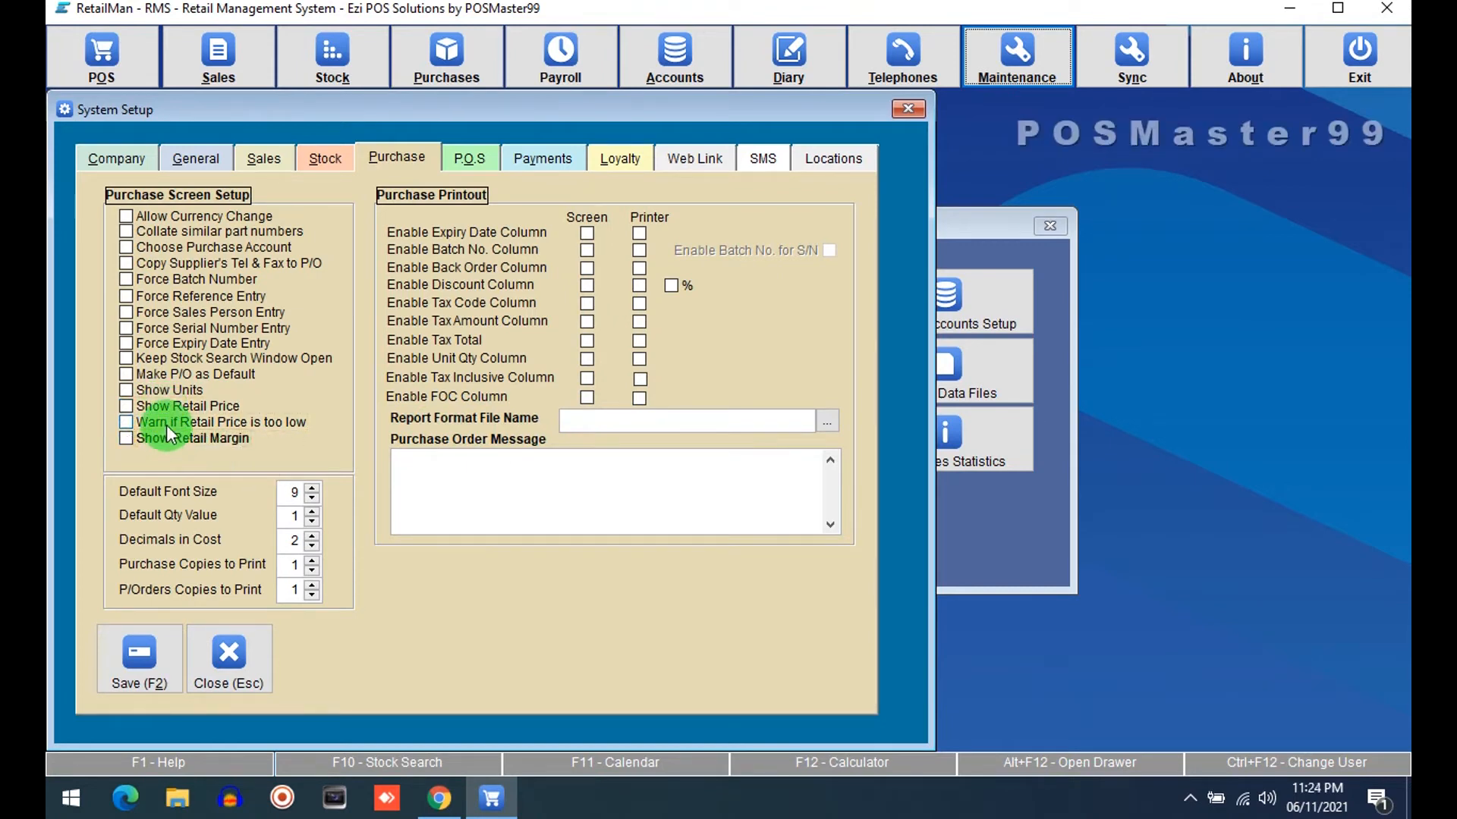
{"action": "left_click", "coordinate": [179, 425]}
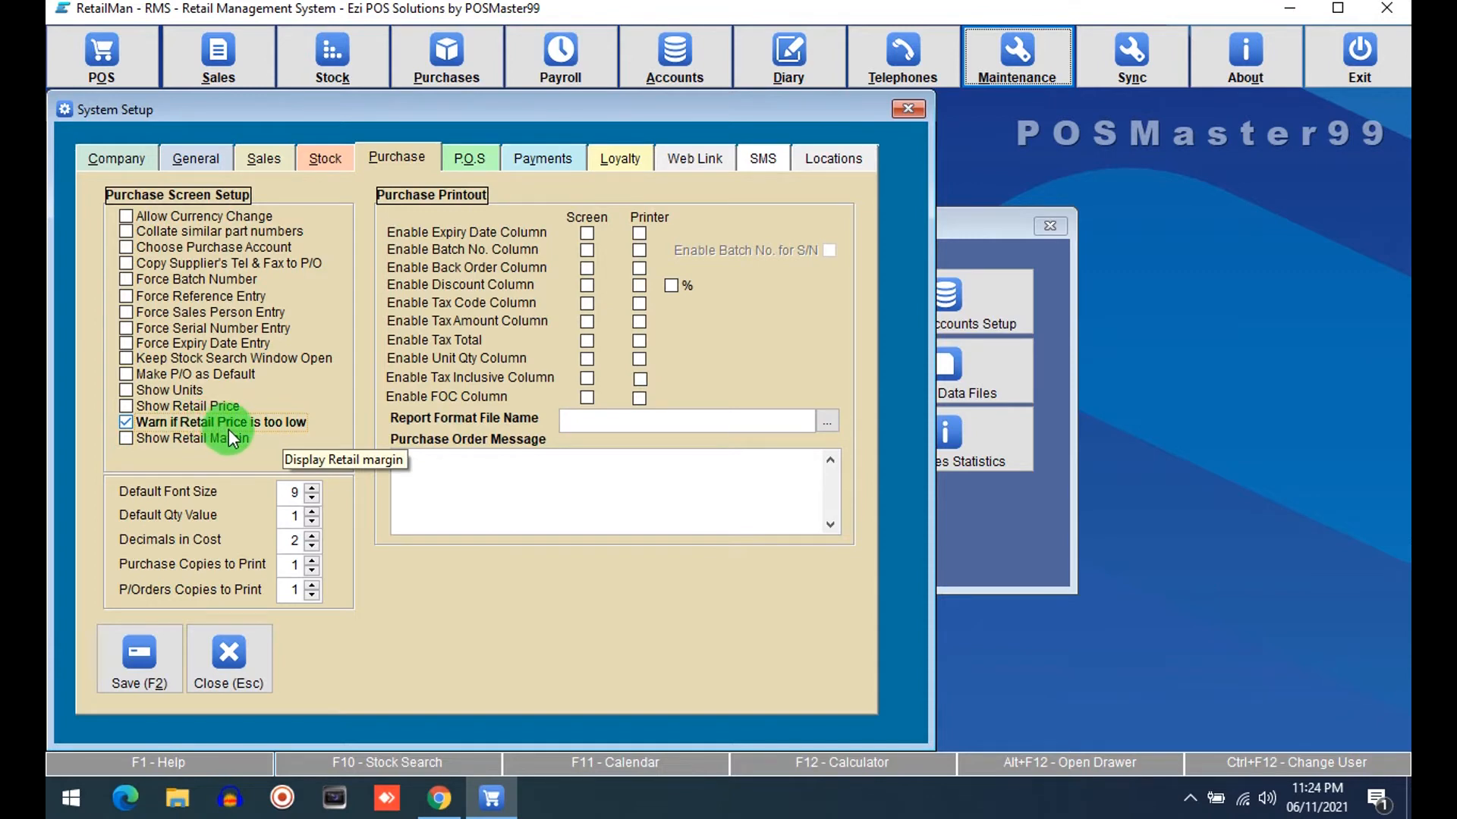
{"action": "left_click", "coordinate": [157, 644]}
Close System Setup, open the purchasing screen to check its columns, then close it and the purchase menu
{"action": "left_click", "coordinate": [521, 510]}
{"action": "left_click", "coordinate": [452, 61]}
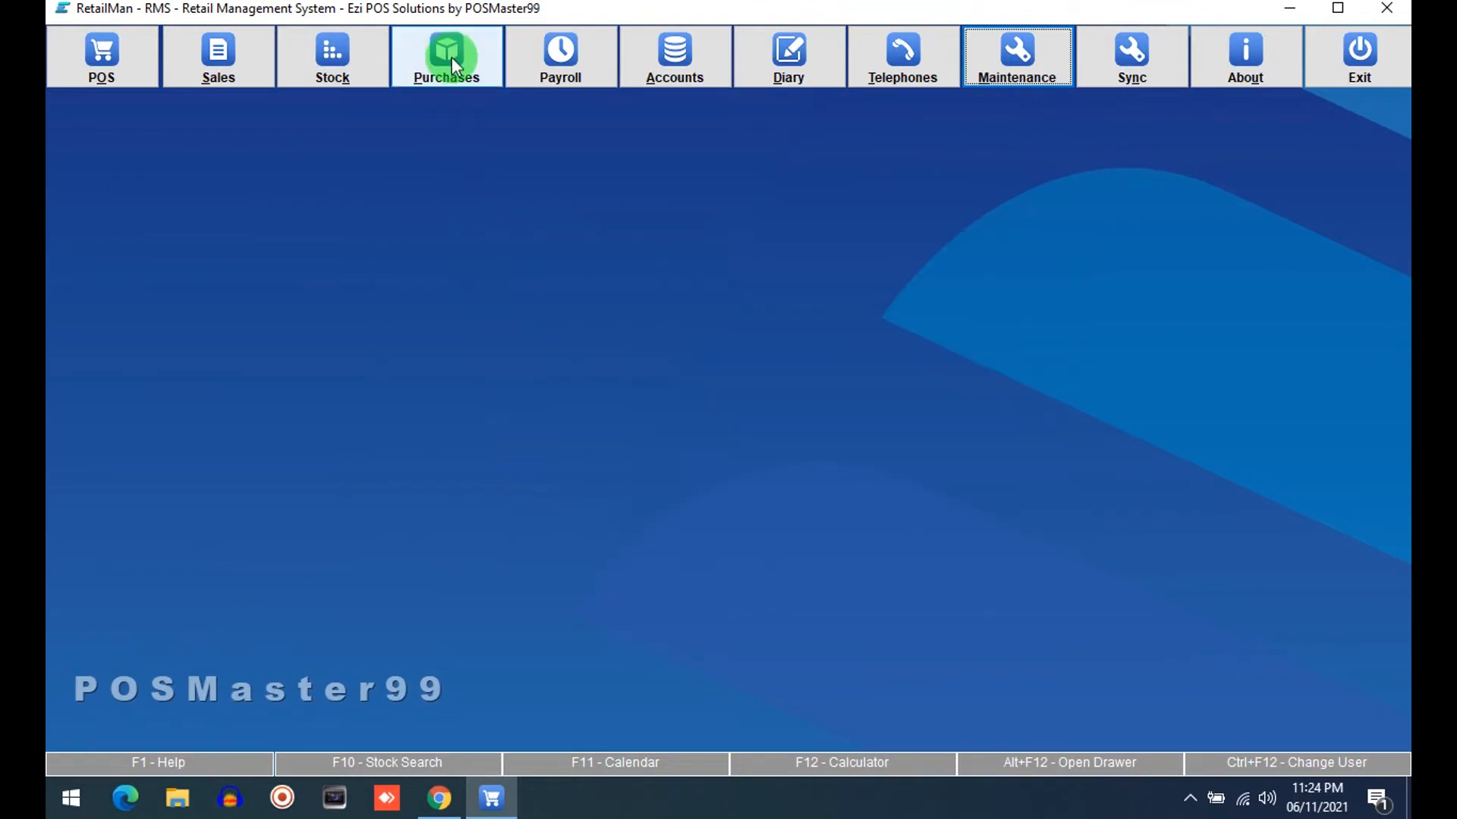
{"action": "left_click", "coordinate": [503, 253]}
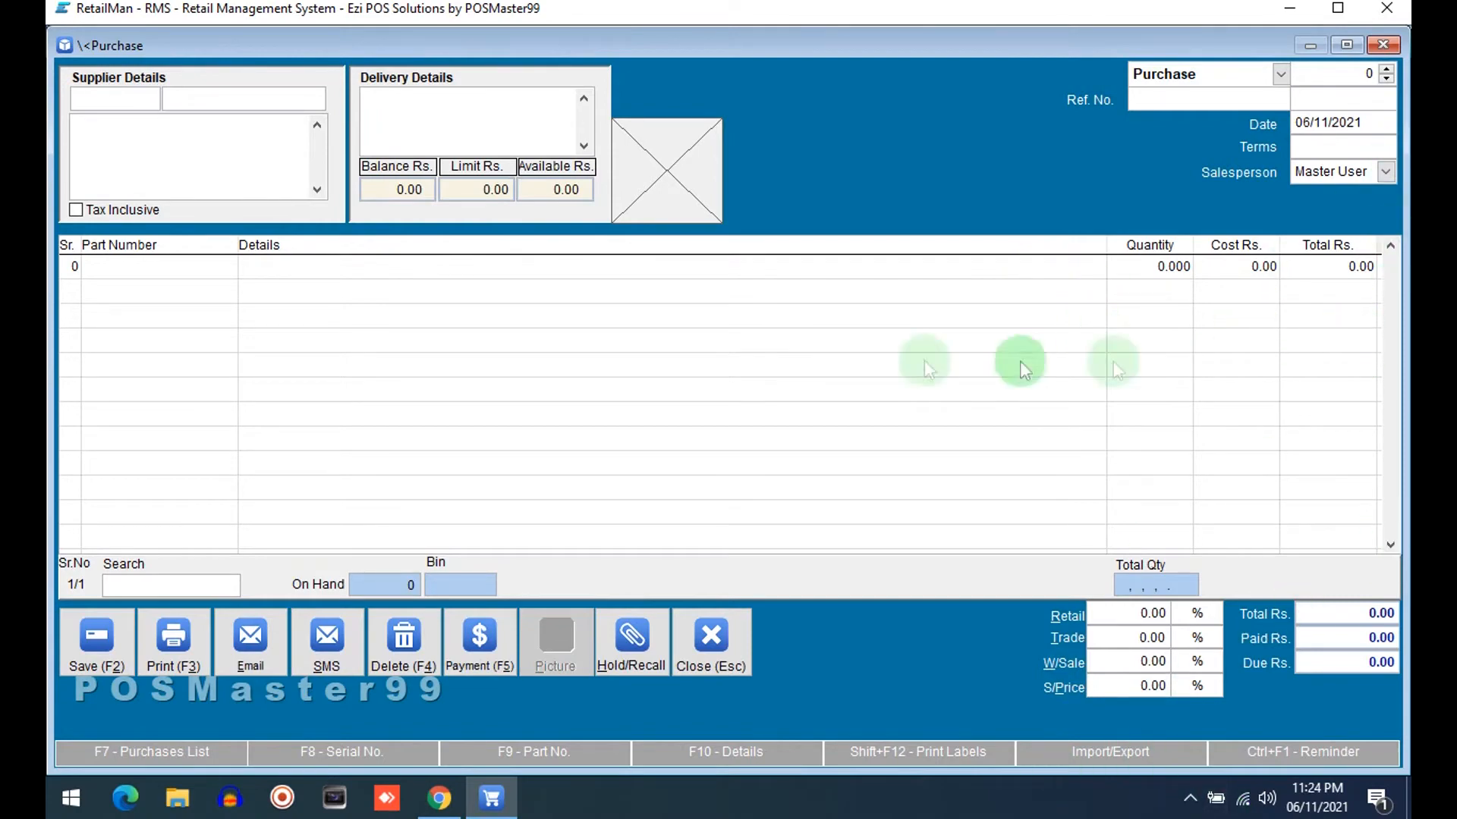
{"action": "left_click", "coordinate": [704, 640]}
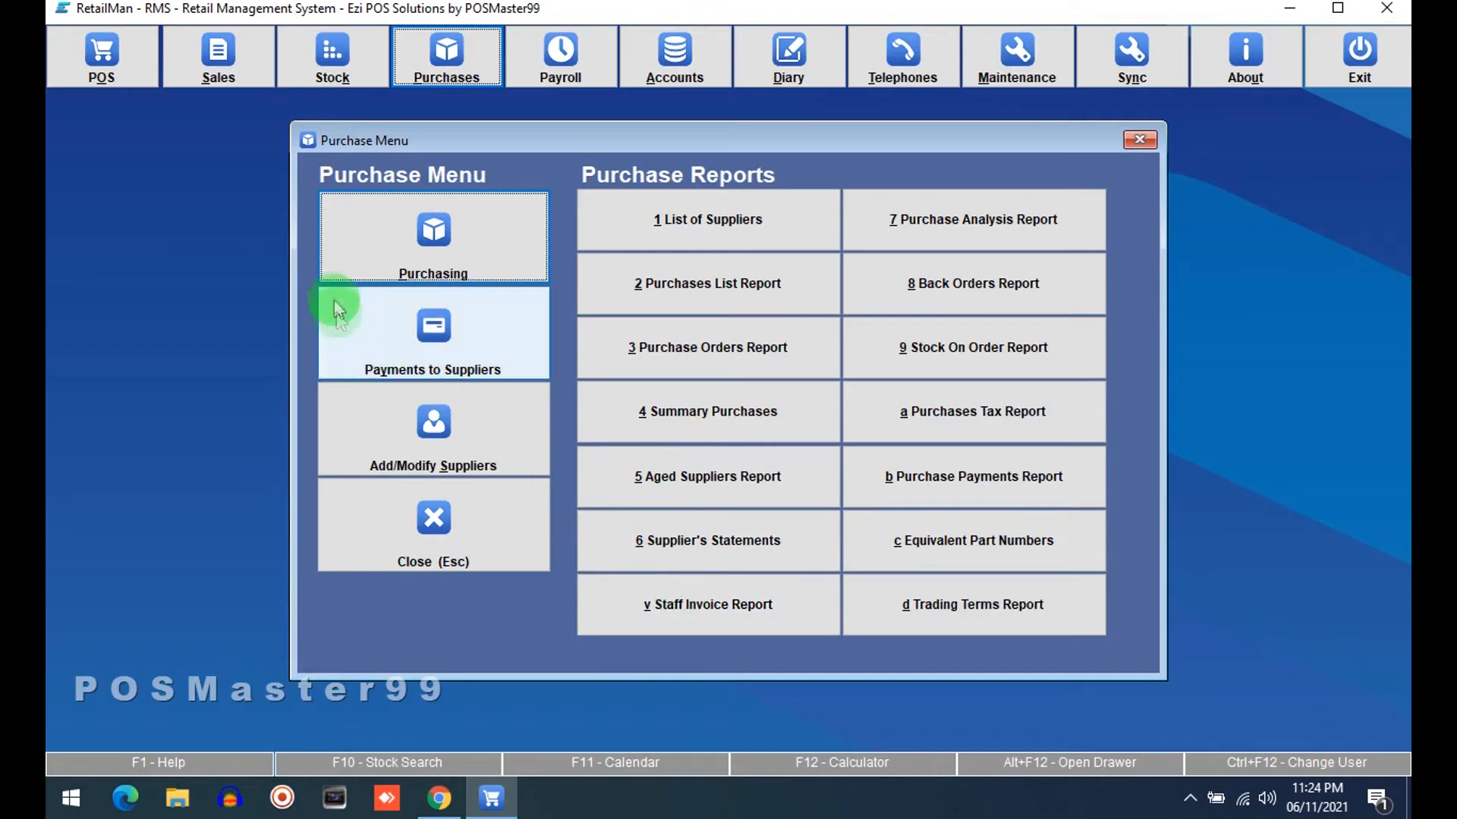
{"action": "left_click", "coordinate": [387, 489]}
Open the sales invoicing screen to check its columns, then close it and the sales menu
{"action": "left_click", "coordinate": [217, 63]}
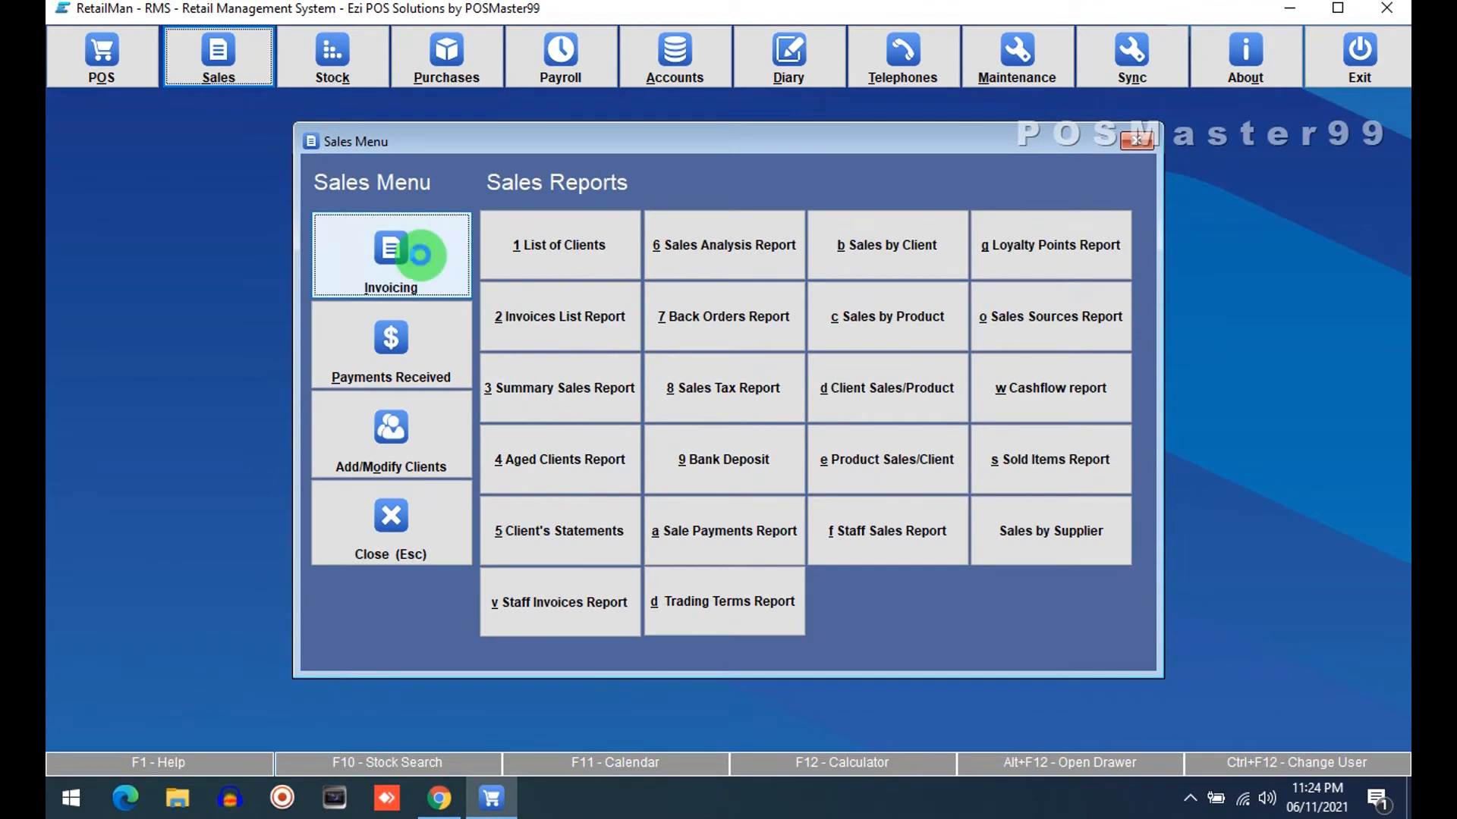
{"action": "left_click", "coordinate": [390, 251]}
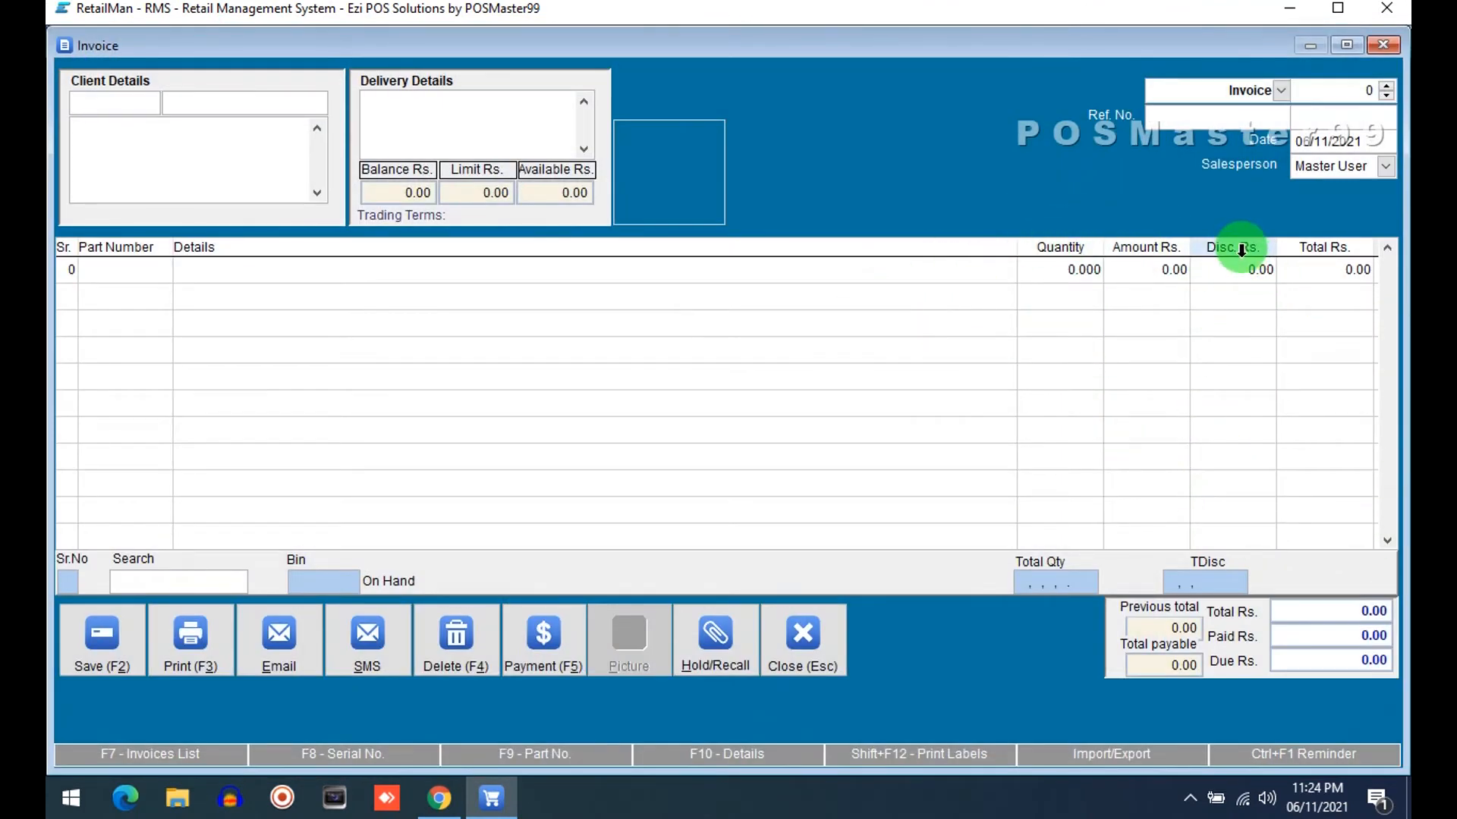
{"action": "left_click", "coordinate": [803, 640]}
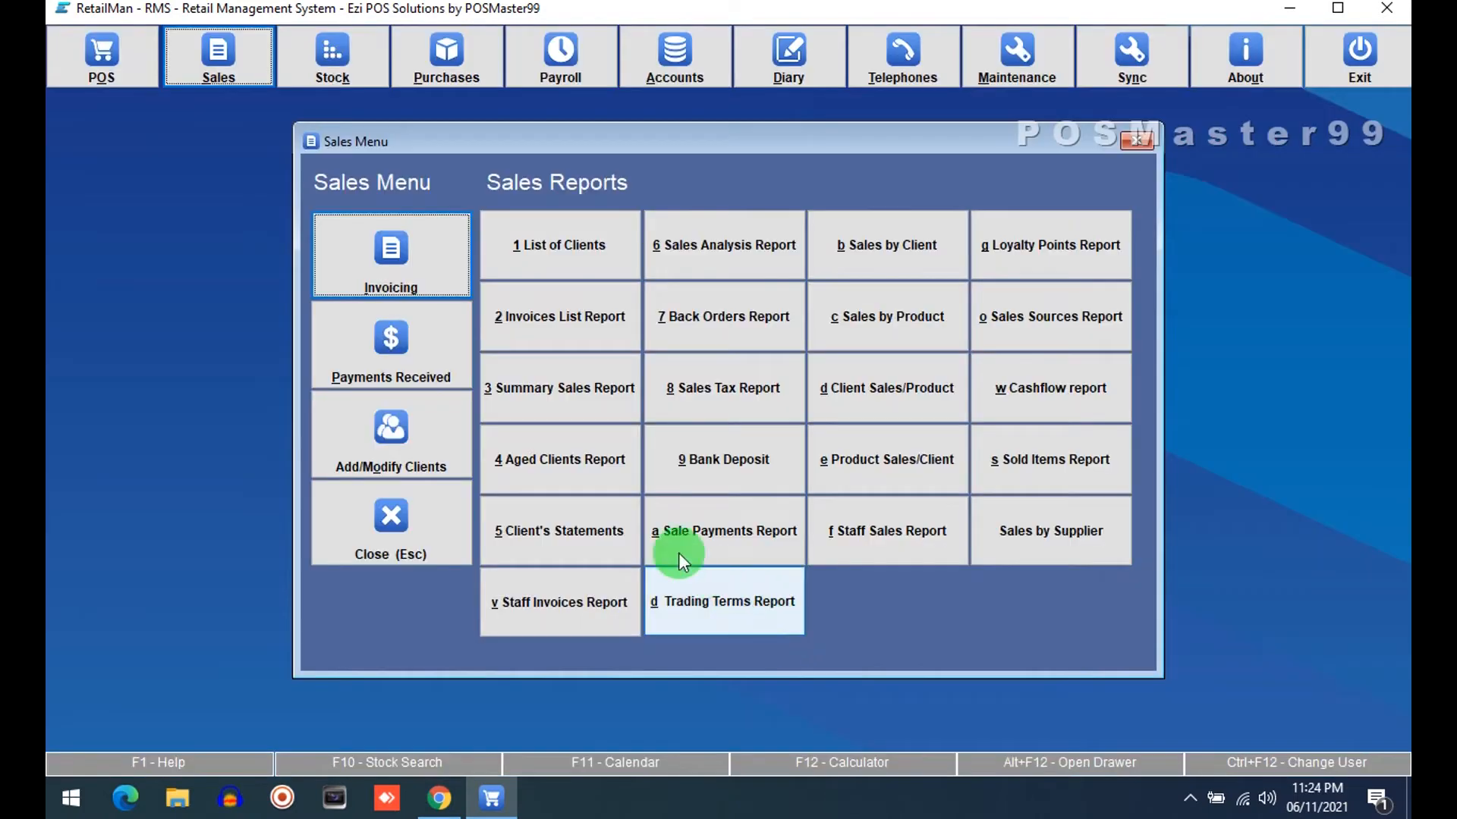
{"action": "left_click", "coordinate": [394, 502]}
Open the Point of Sale screen to check its columns, then close it and the POS menu
{"action": "left_click", "coordinate": [120, 47]}
{"action": "left_click", "coordinate": [463, 291]}
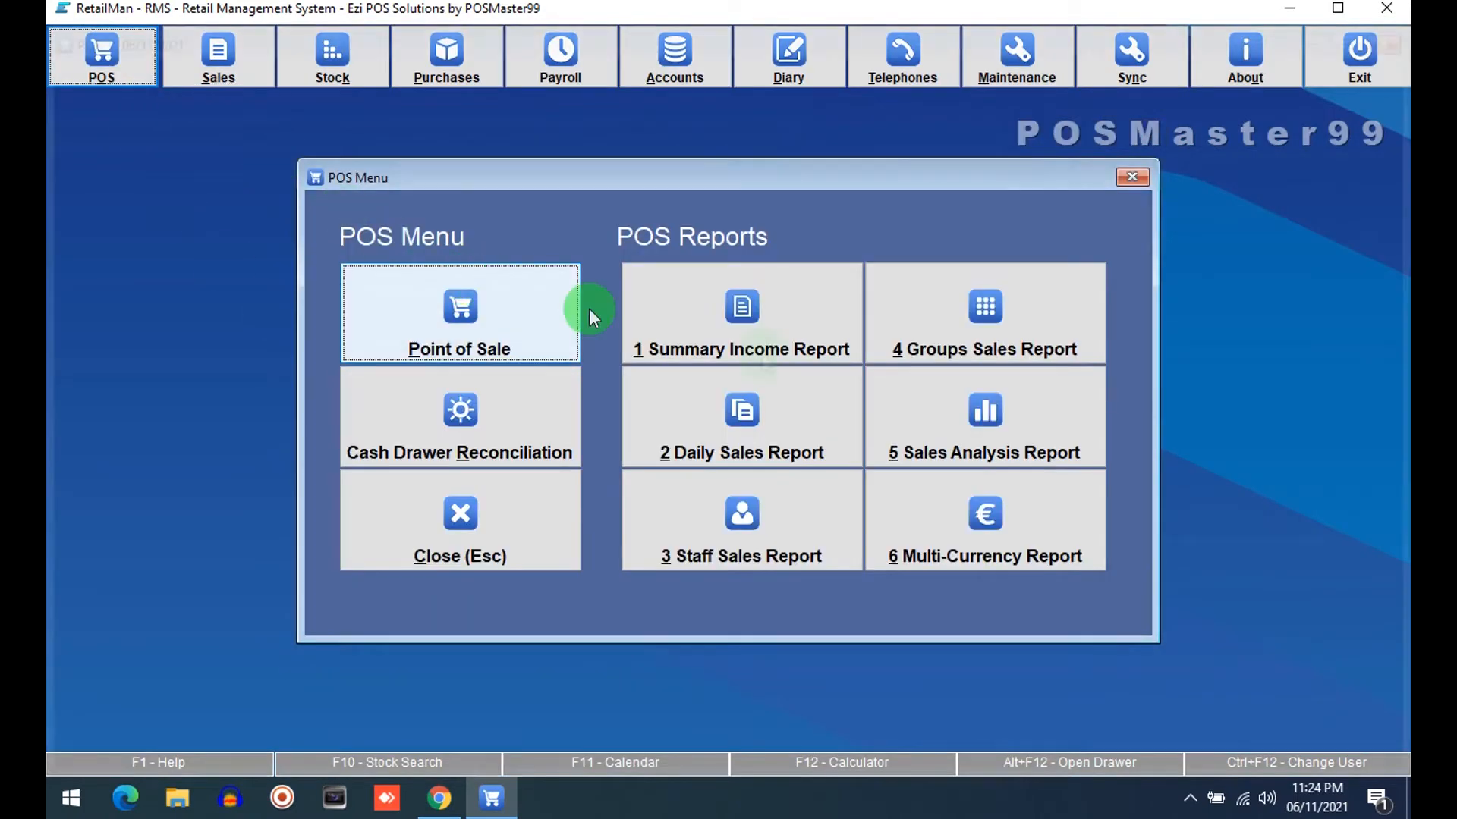
{"action": "left_click", "coordinate": [509, 655]}
{"action": "left_click", "coordinate": [486, 552]}
Open System Setup's Sales tab, disable the Discount screen column, and close the setup and maintenance menu
{"action": "left_click", "coordinate": [976, 106]}
{"action": "left_click", "coordinate": [488, 358]}
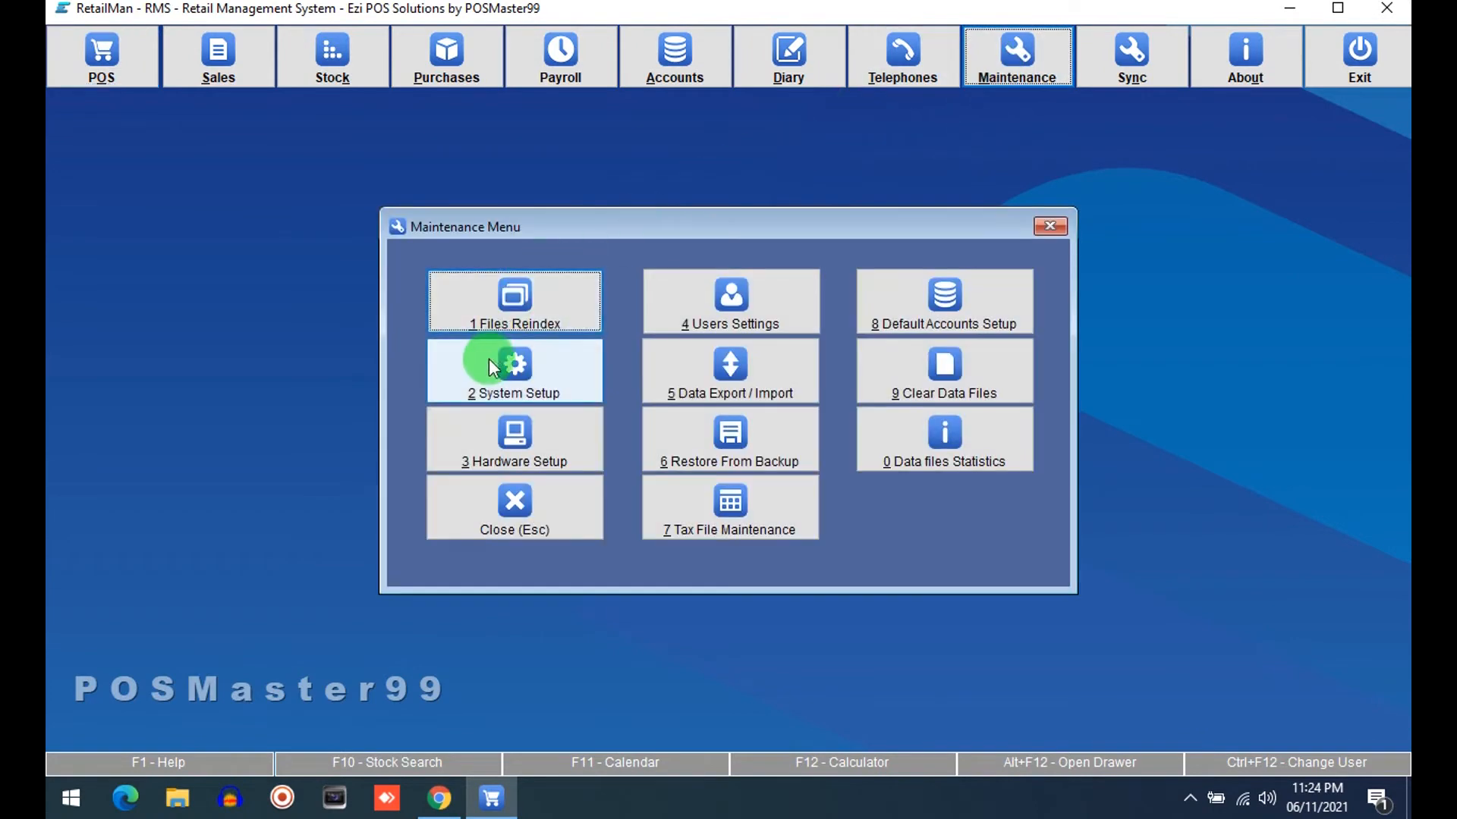
{"action": "left_click", "coordinate": [277, 177]}
{"action": "left_click", "coordinate": [616, 238]}
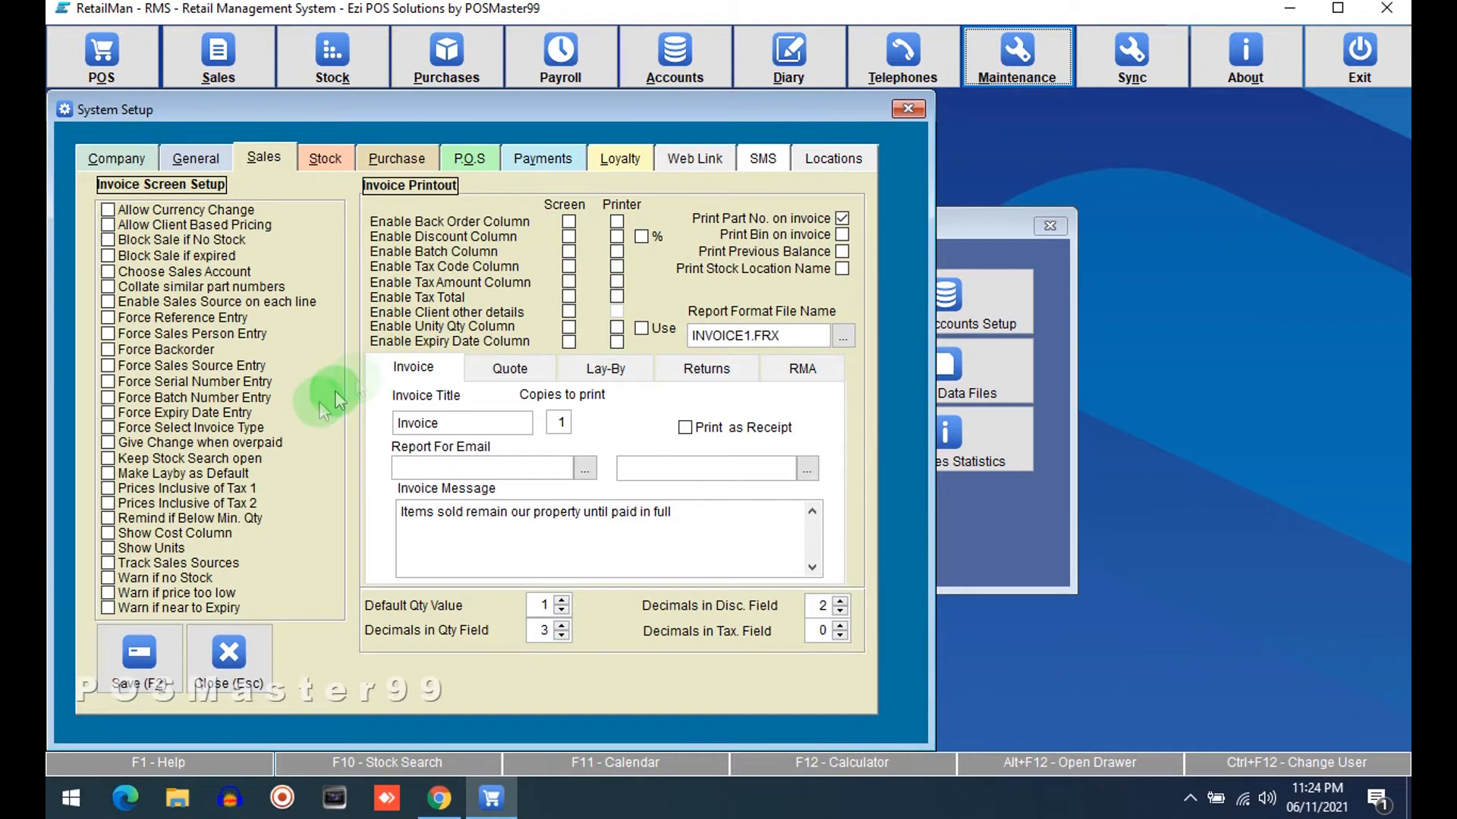
{"action": "left_click", "coordinate": [203, 645]}
{"action": "left_click", "coordinate": [535, 508]}
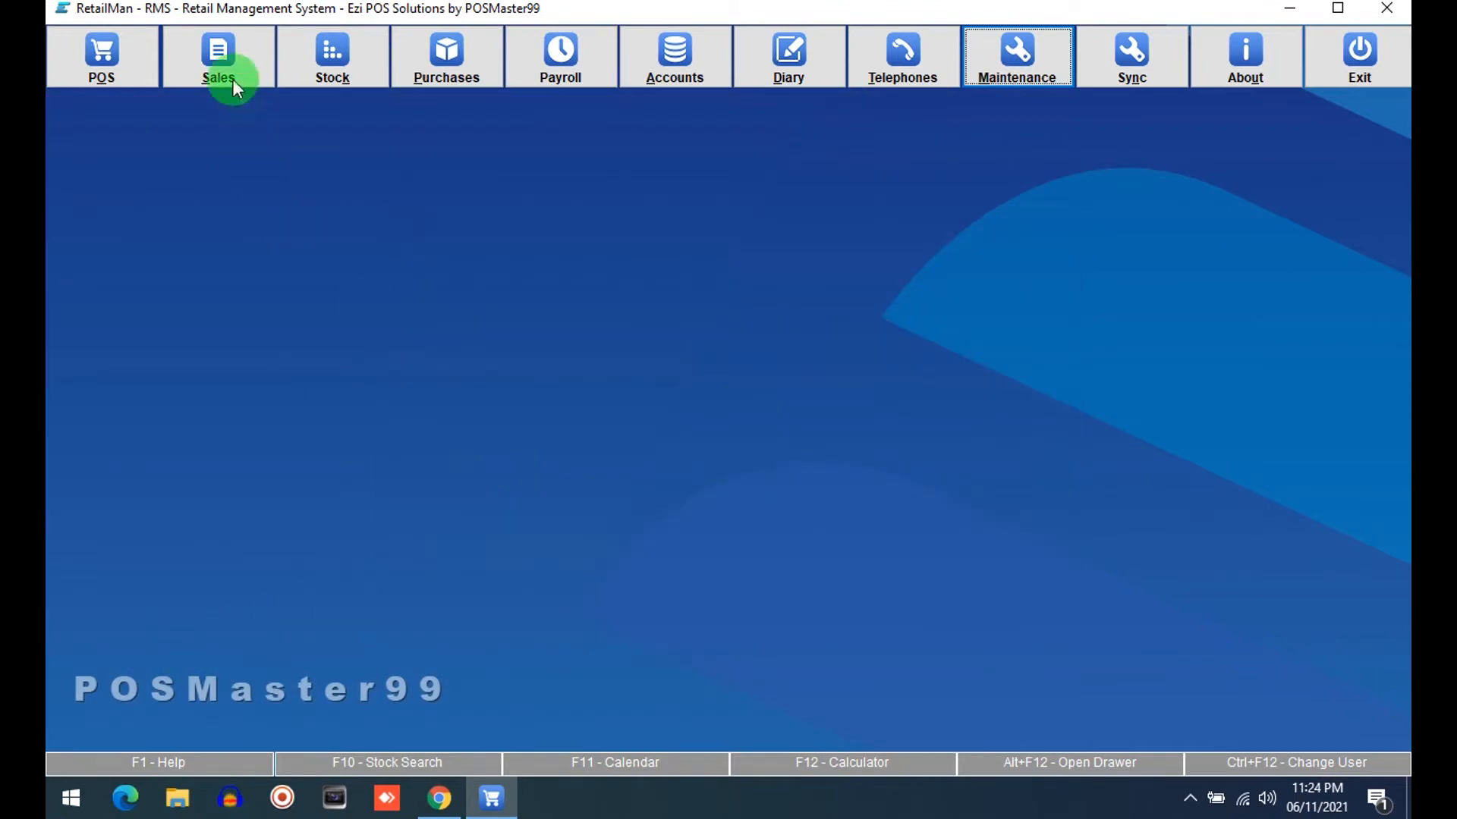
Reopen the sales invoicing screen to check its columns, then close it
{"action": "left_click", "coordinate": [228, 72]}
{"action": "left_click", "coordinate": [413, 249]}
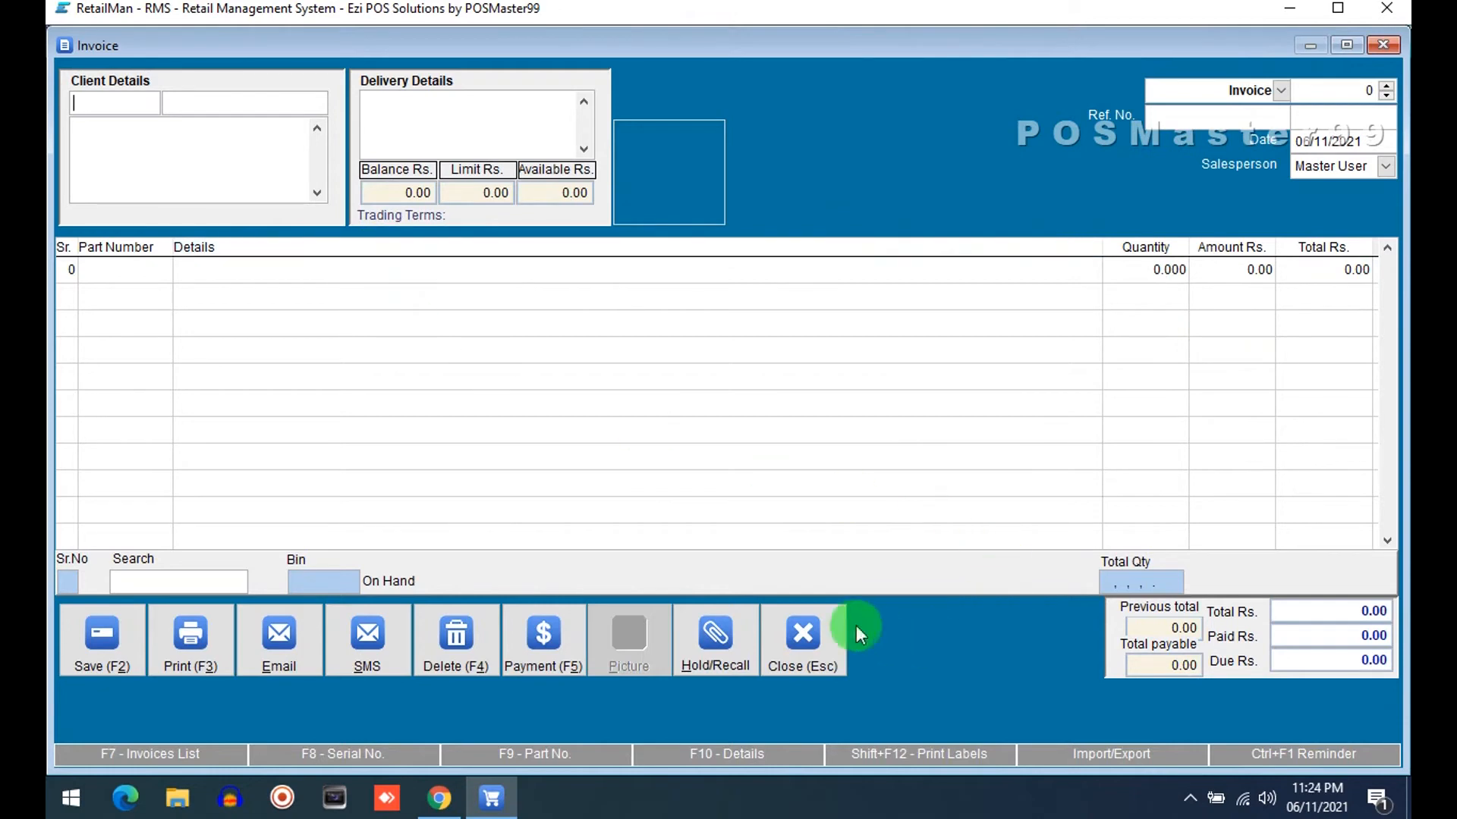
{"action": "left_click", "coordinate": [804, 638]}
Reopen the Point of Sale screen to check its columns, then close it and the POS menu
{"action": "left_click", "coordinate": [103, 72]}
{"action": "left_click", "coordinate": [557, 318]}
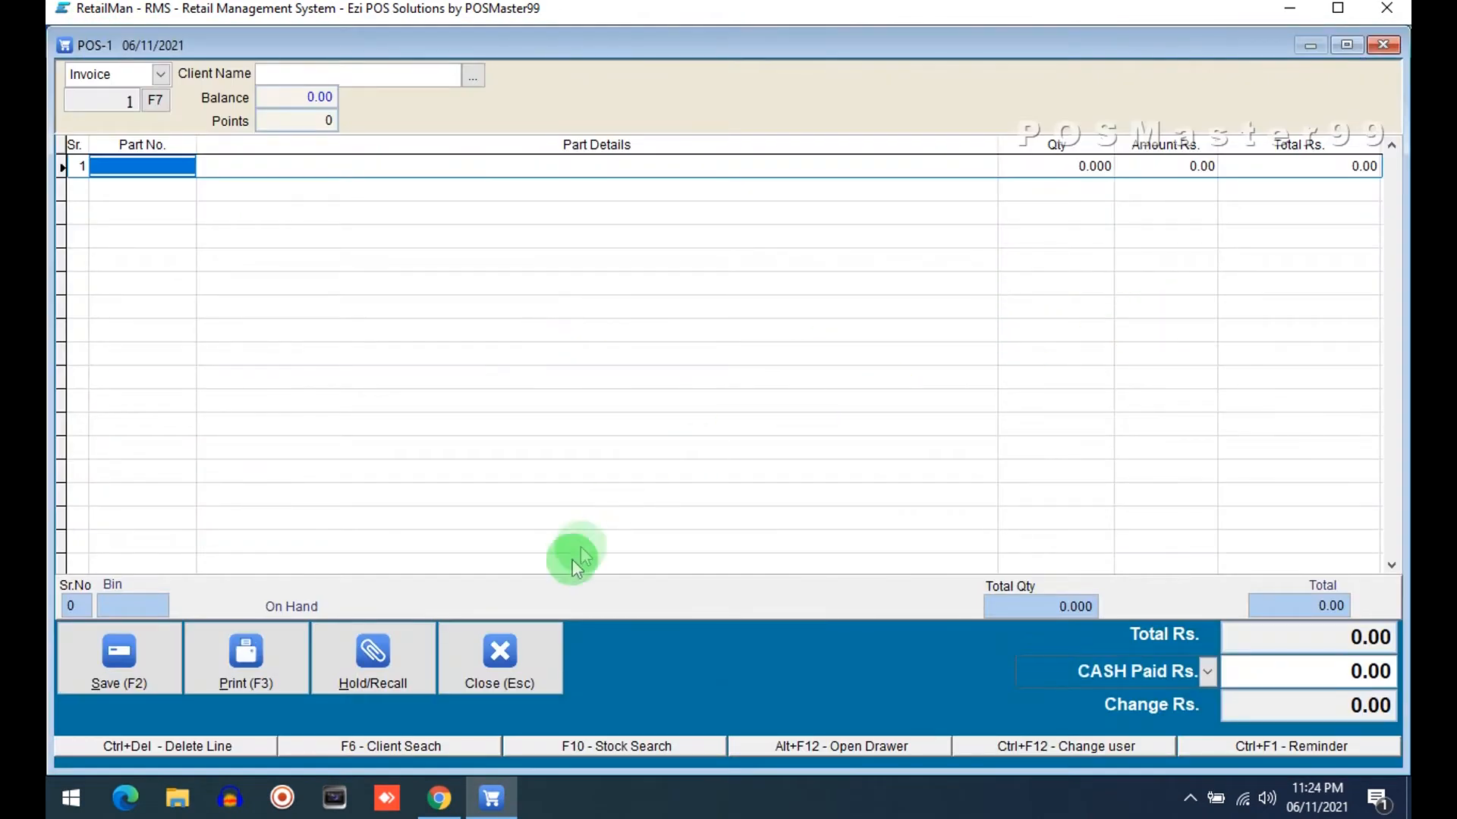
{"action": "left_click", "coordinate": [539, 651]}
{"action": "left_click", "coordinate": [478, 515]}
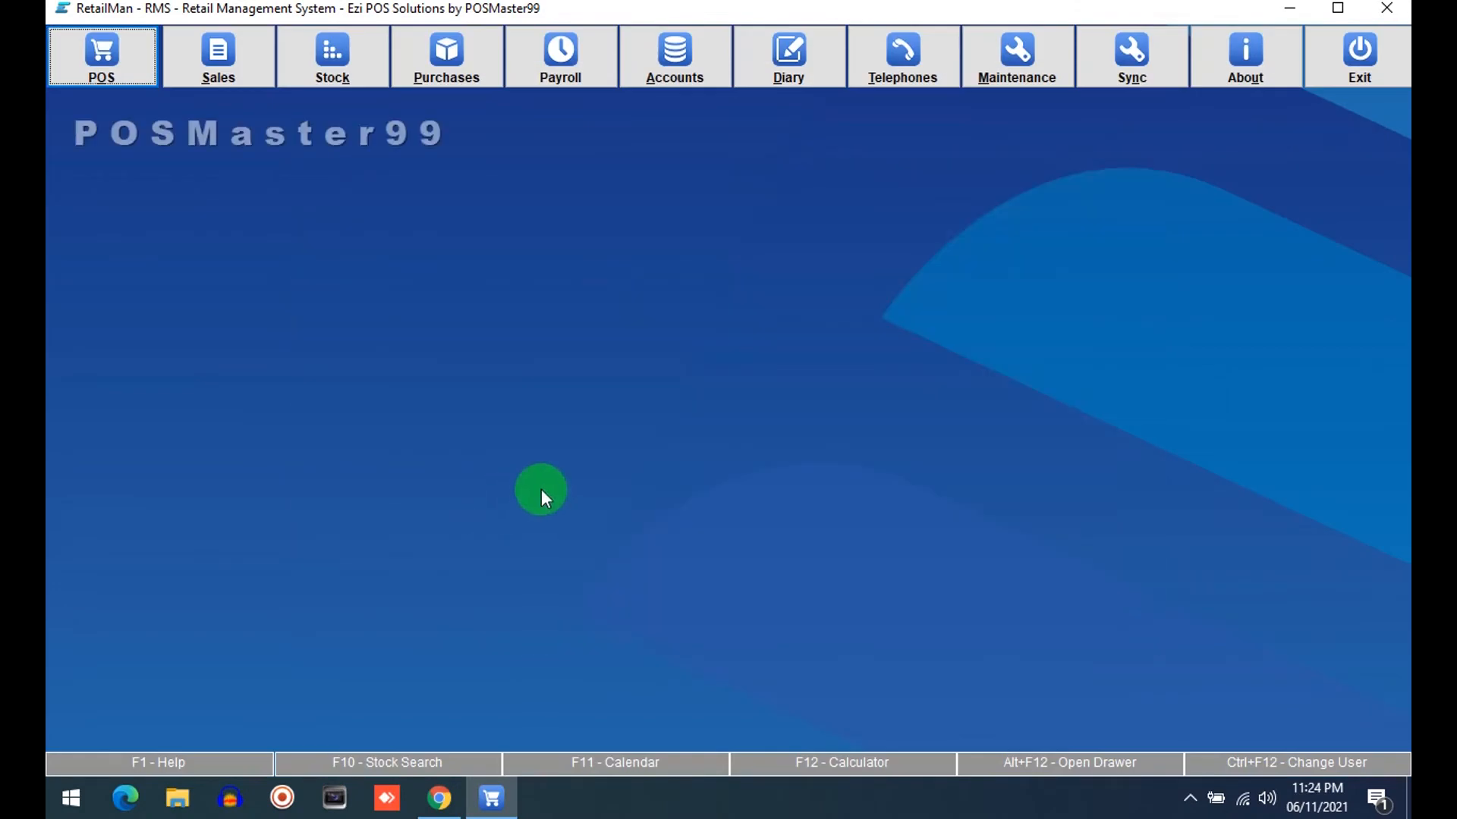
Review the Purchase, POS, Sales, General and Company tabs of System Setup, then save and close
{"action": "left_click", "coordinate": [989, 64]}
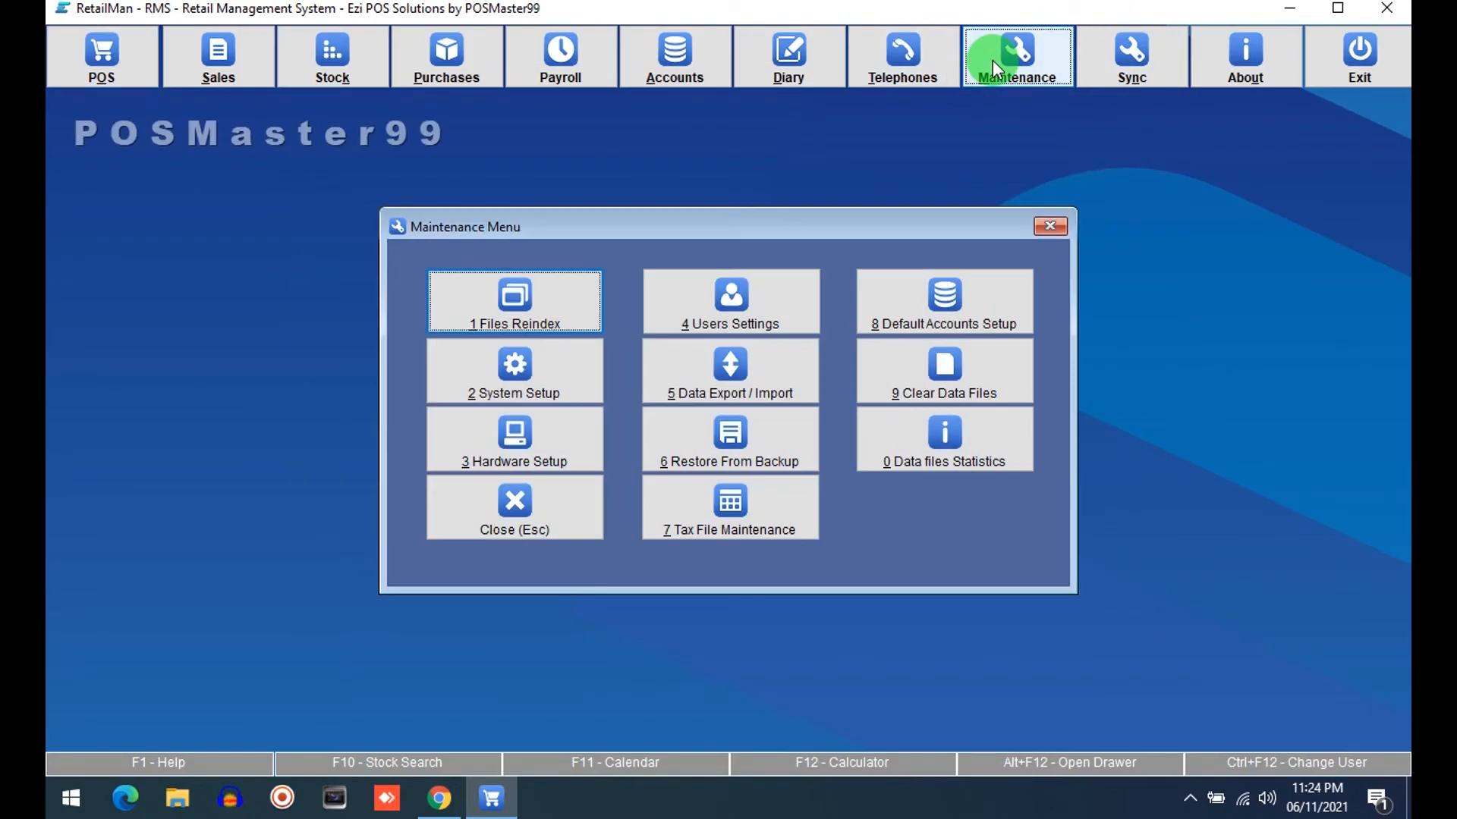
{"action": "left_click", "coordinate": [531, 368]}
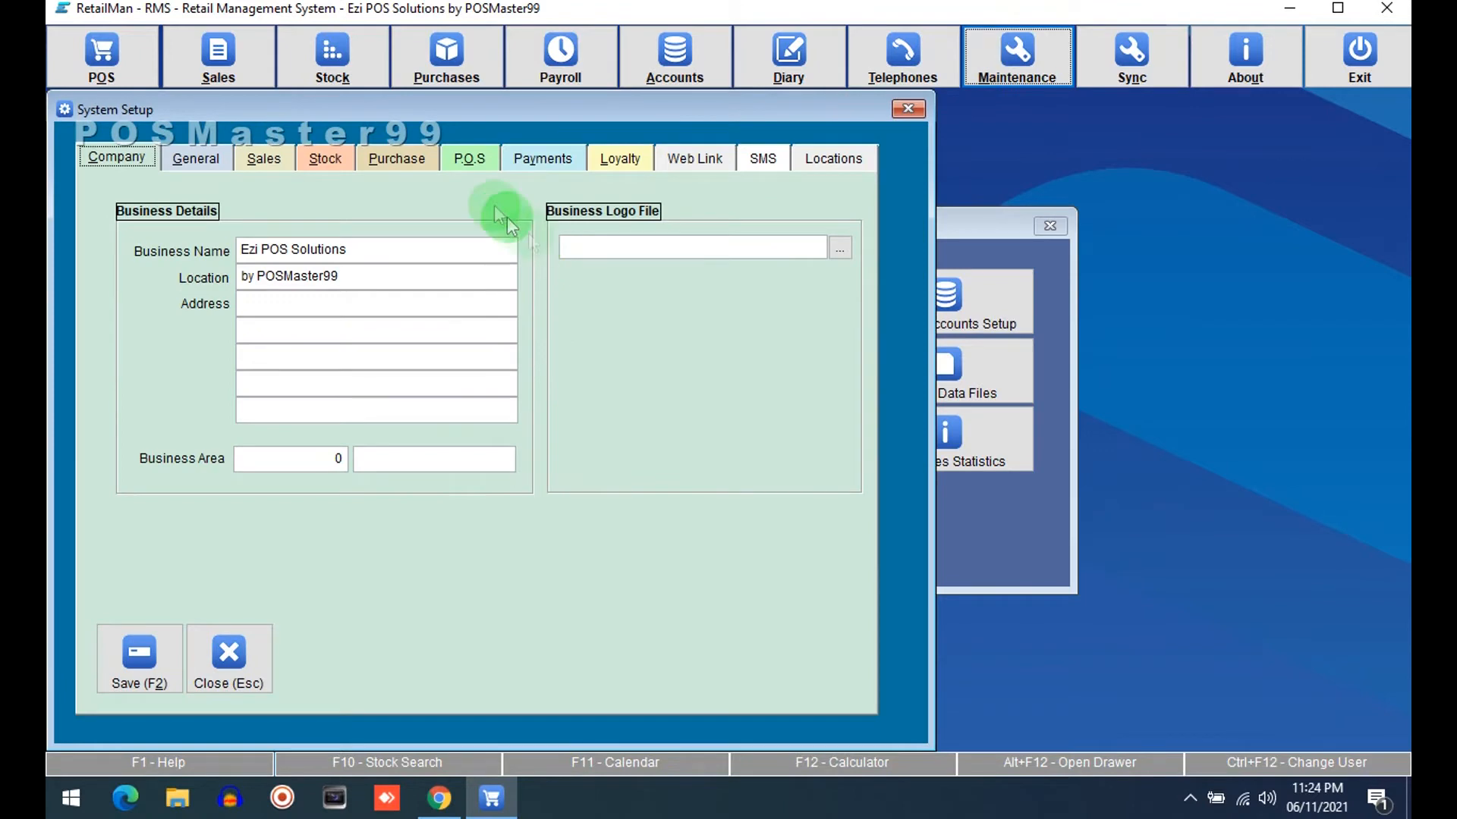
{"action": "left_click", "coordinate": [407, 156]}
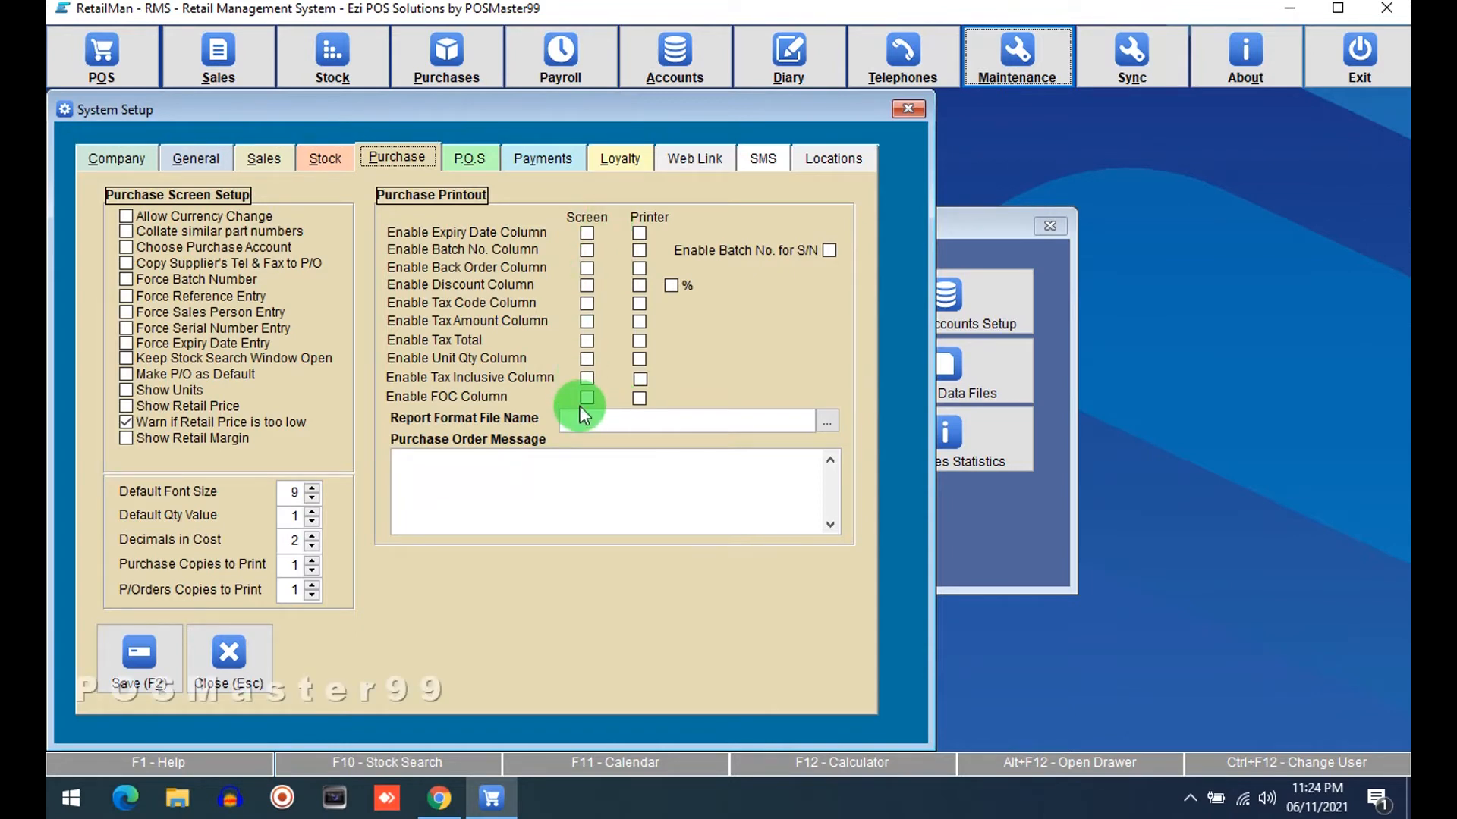
{"action": "left_click", "coordinate": [469, 157]}
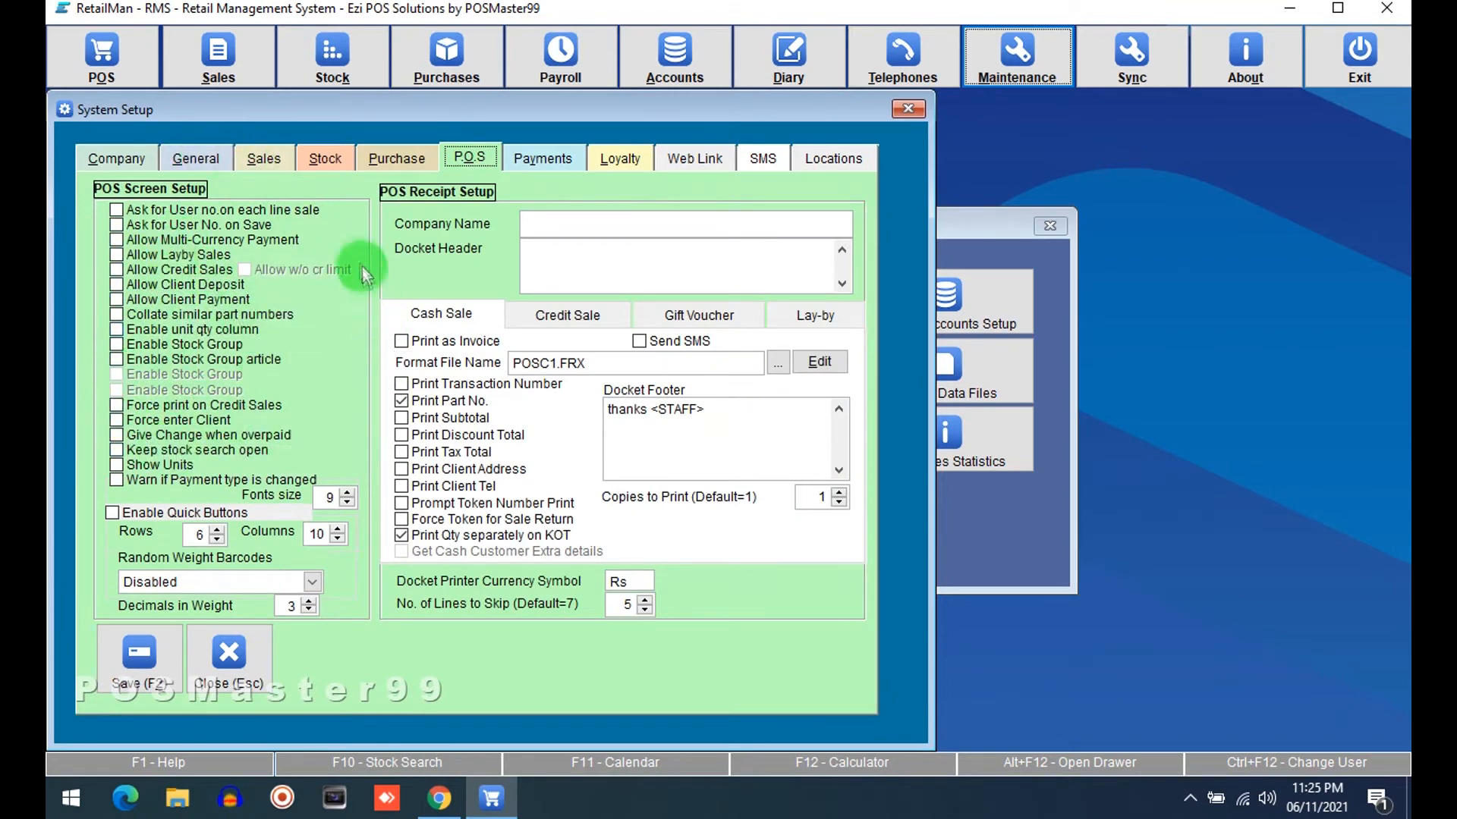
{"action": "left_click", "coordinate": [427, 174]}
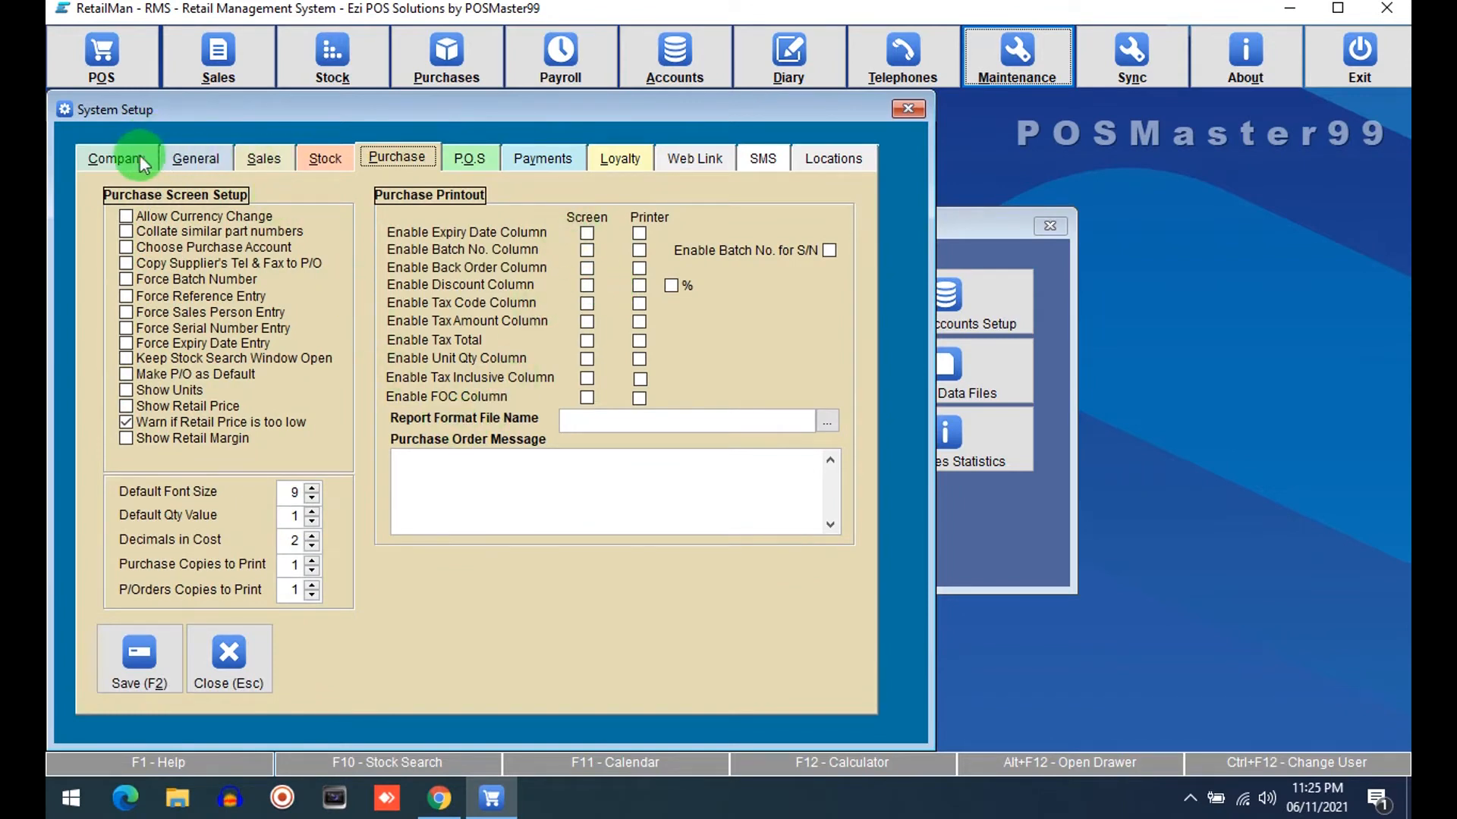
{"action": "left_click", "coordinate": [263, 158]}
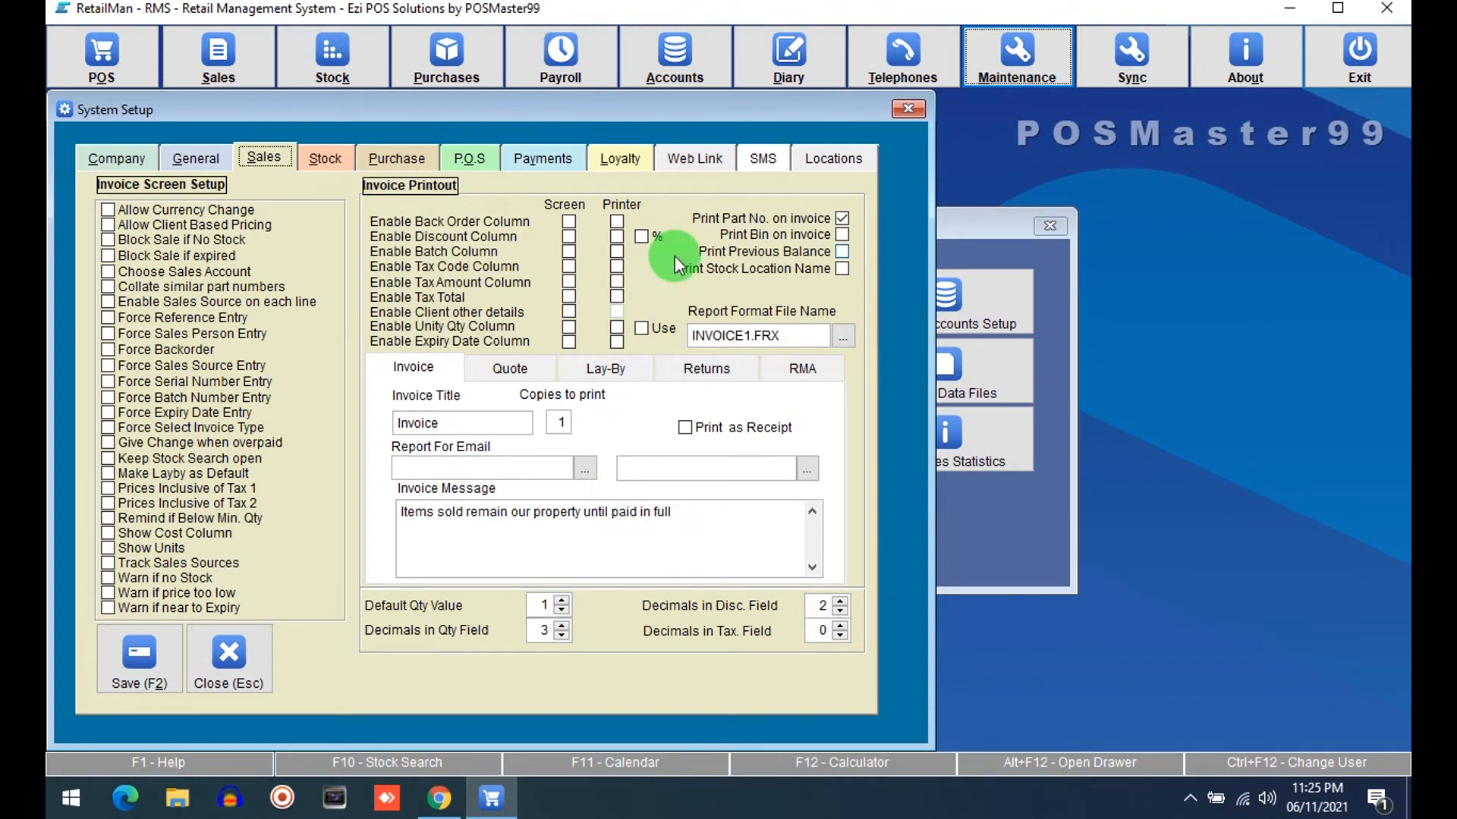
{"action": "left_click", "coordinate": [199, 158]}
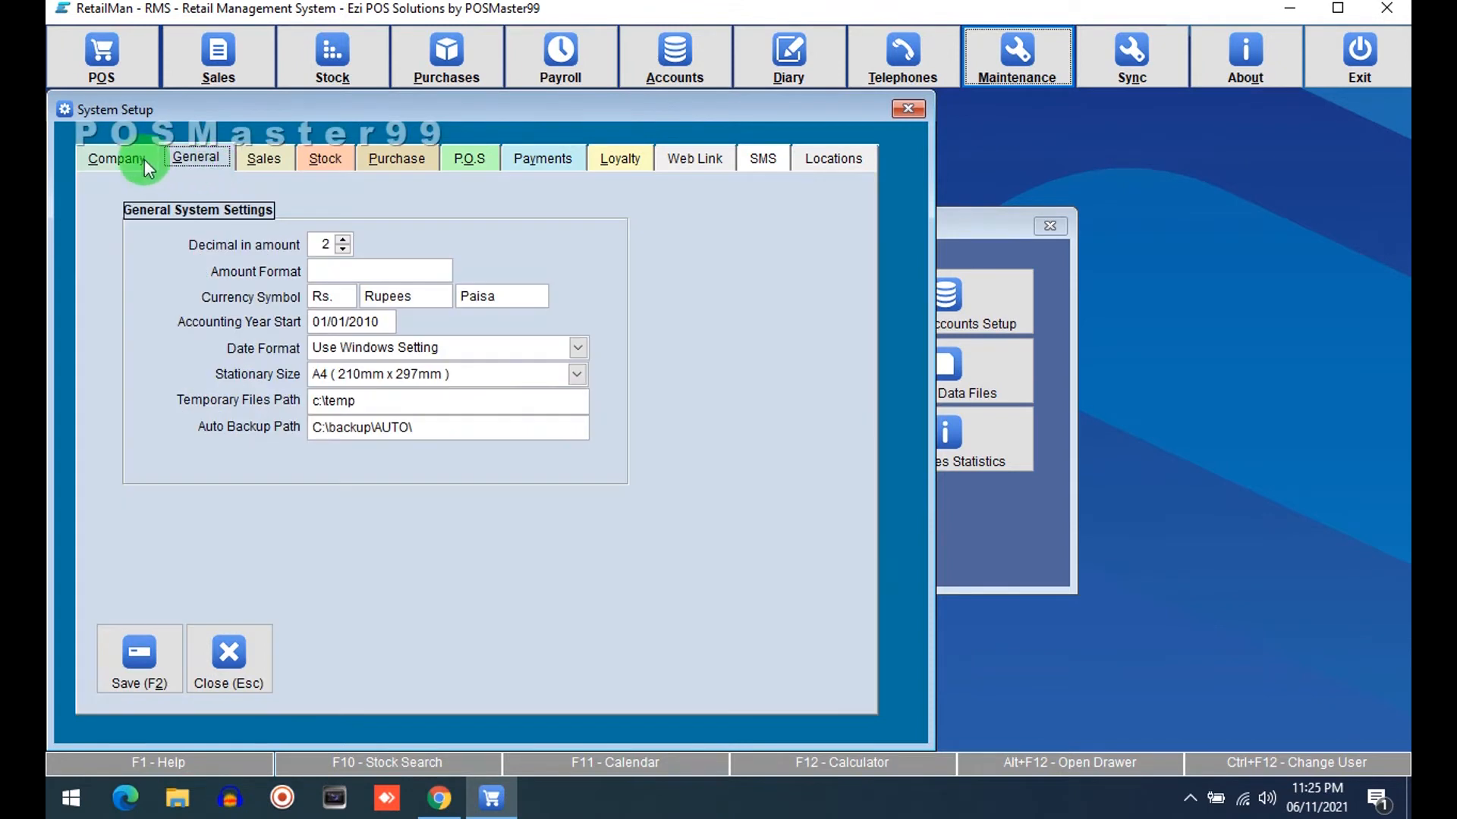
{"action": "left_click", "coordinate": [119, 156]}
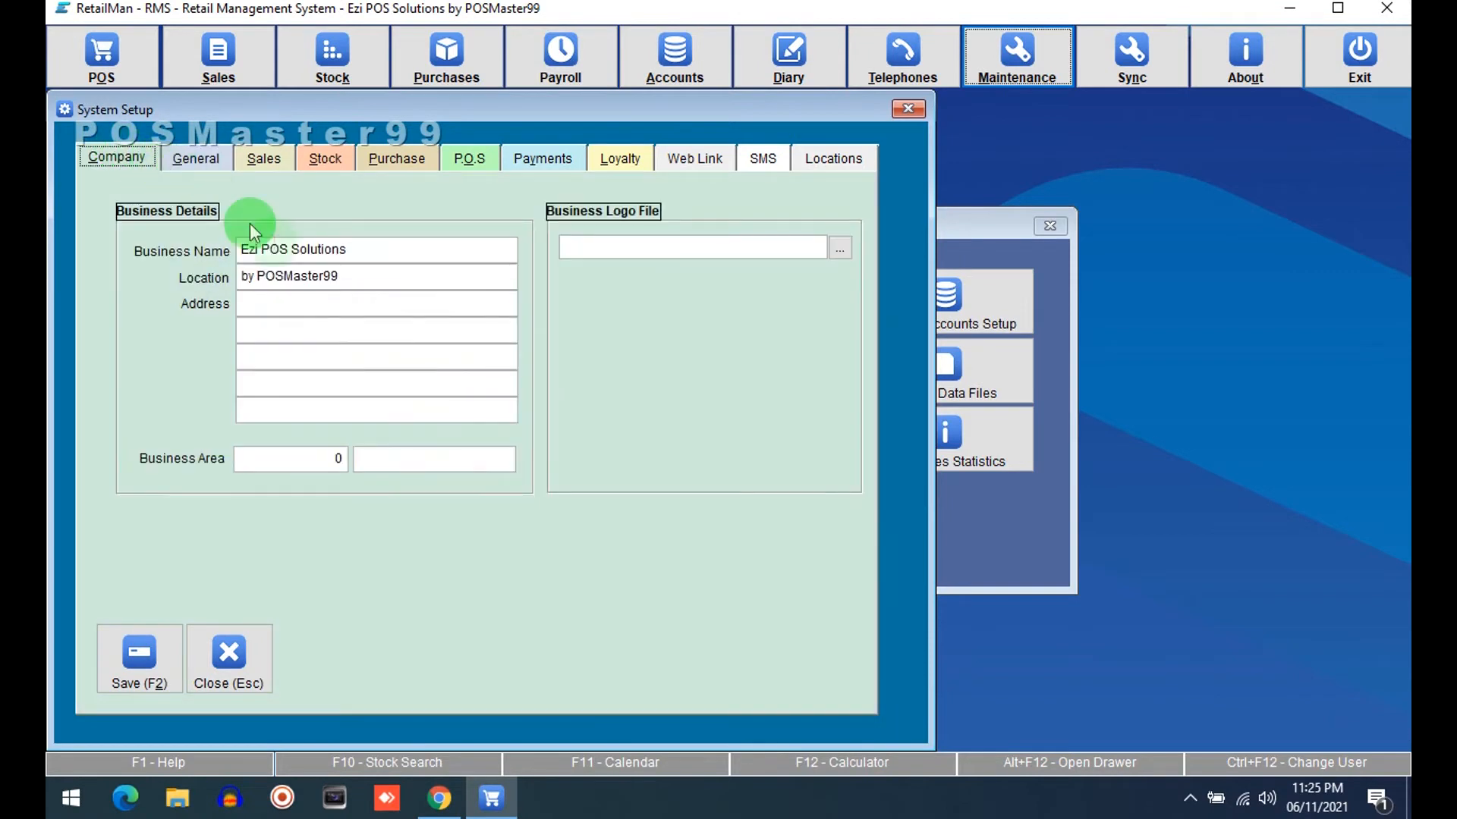
{"action": "left_click", "coordinate": [152, 658]}
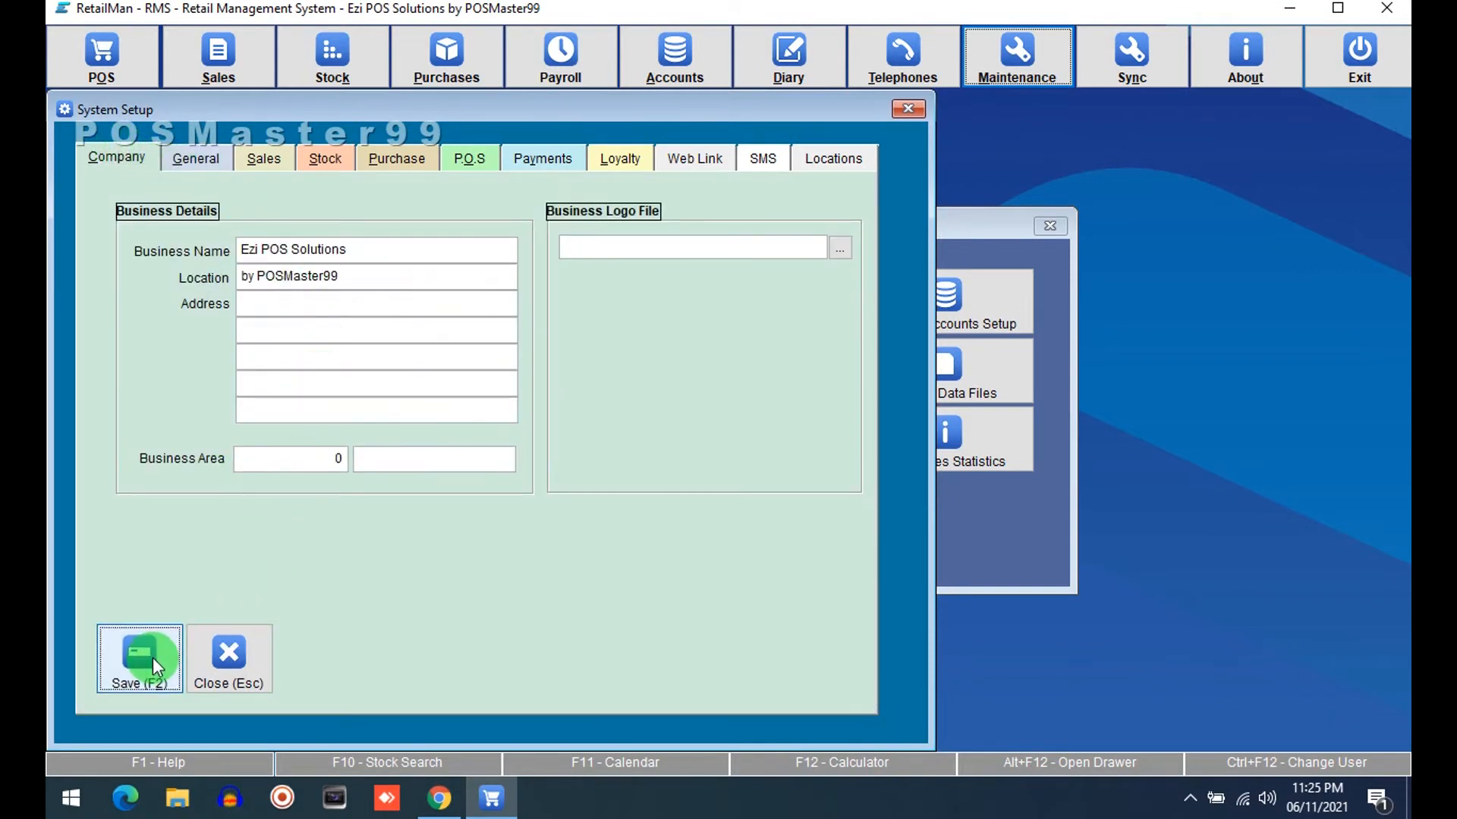
{"action": "left_click", "coordinate": [571, 528]}
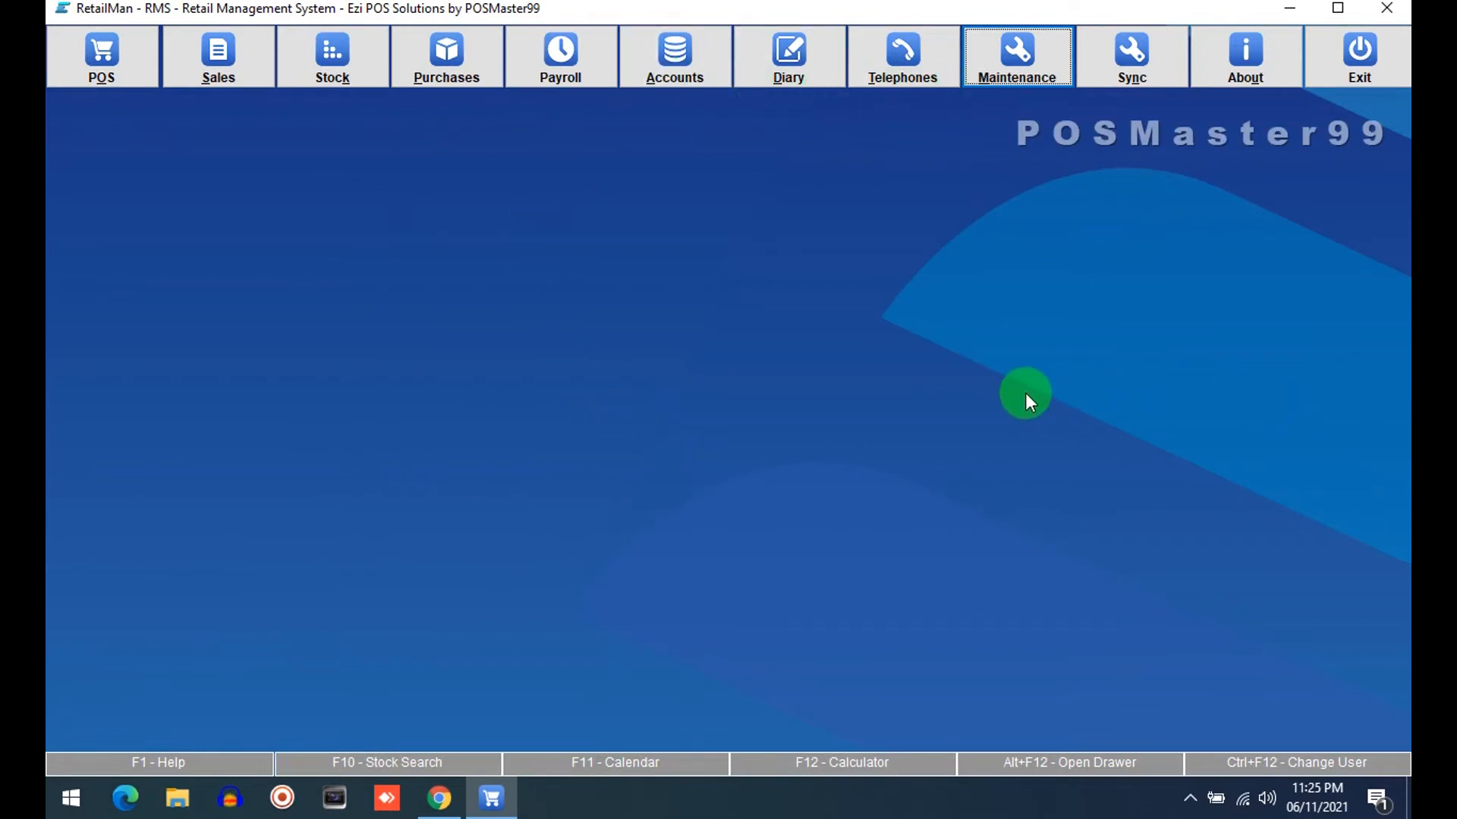
Exit RetailMan by making a zip backup to C:\backup\ZIP\ and acknowledge it
{"action": "left_click", "coordinate": [1376, 54]}
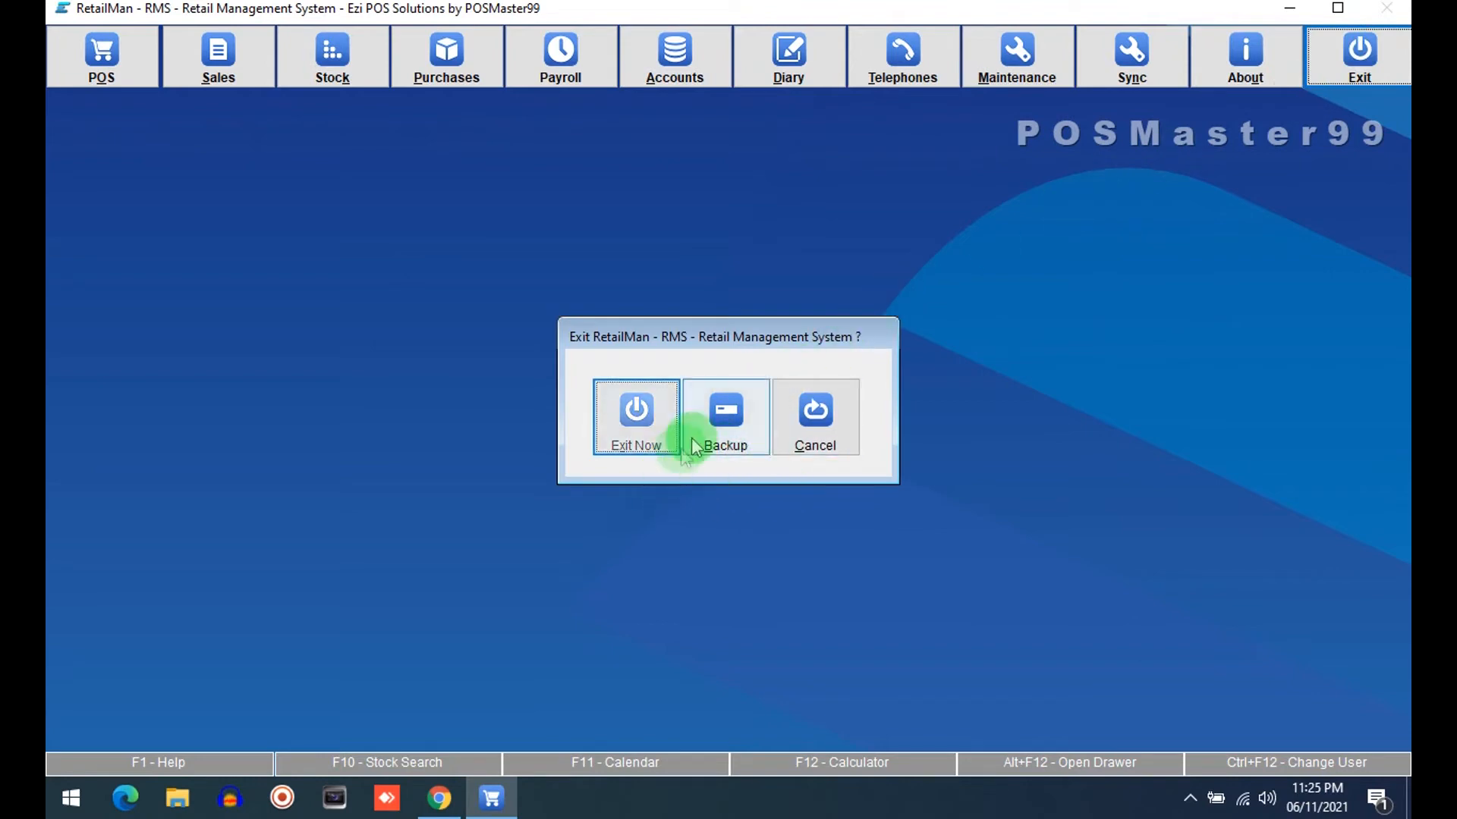
{"action": "left_click", "coordinate": [745, 418]}
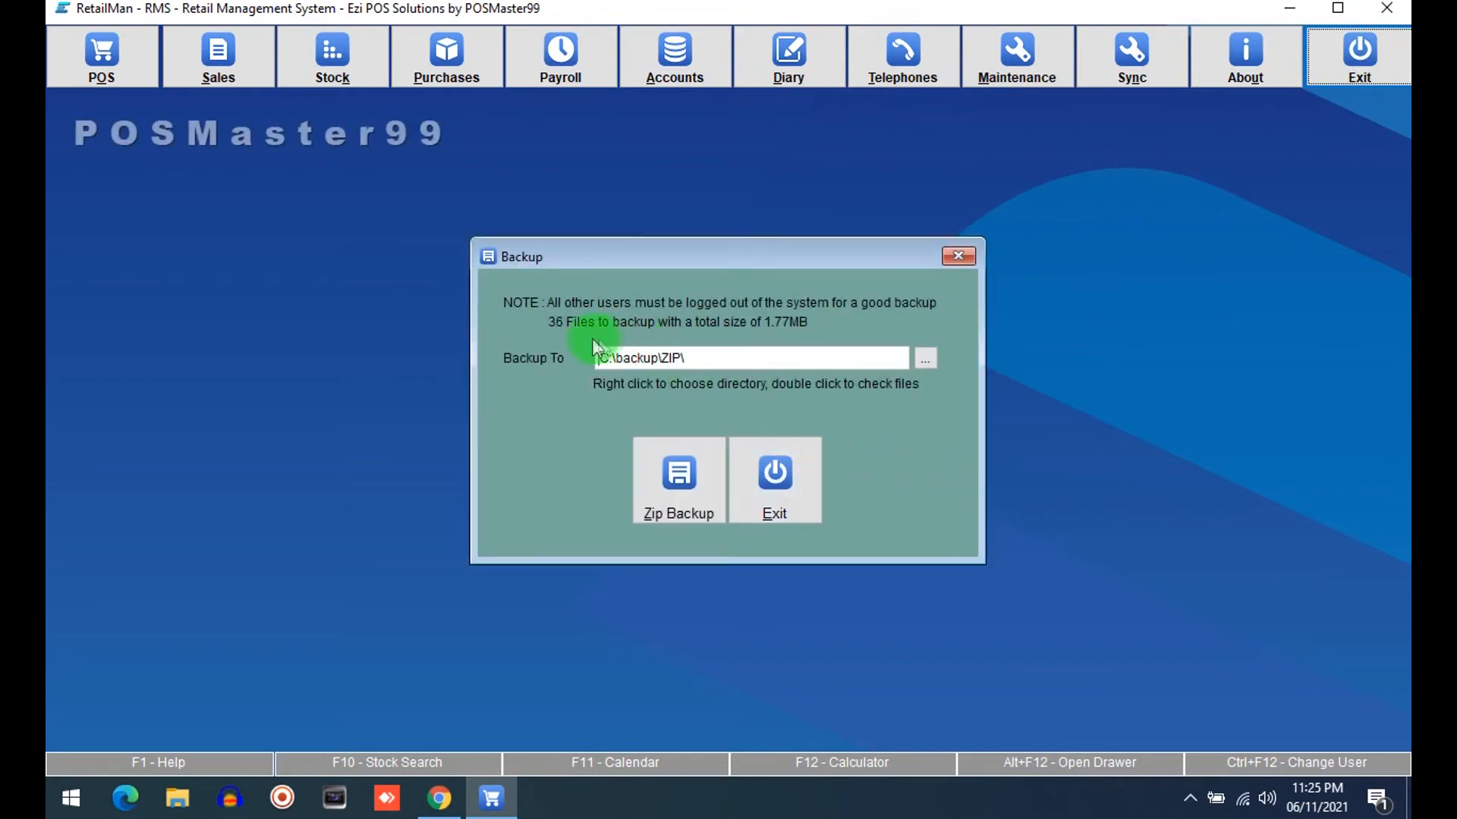
{"action": "left_click", "coordinate": [683, 493]}
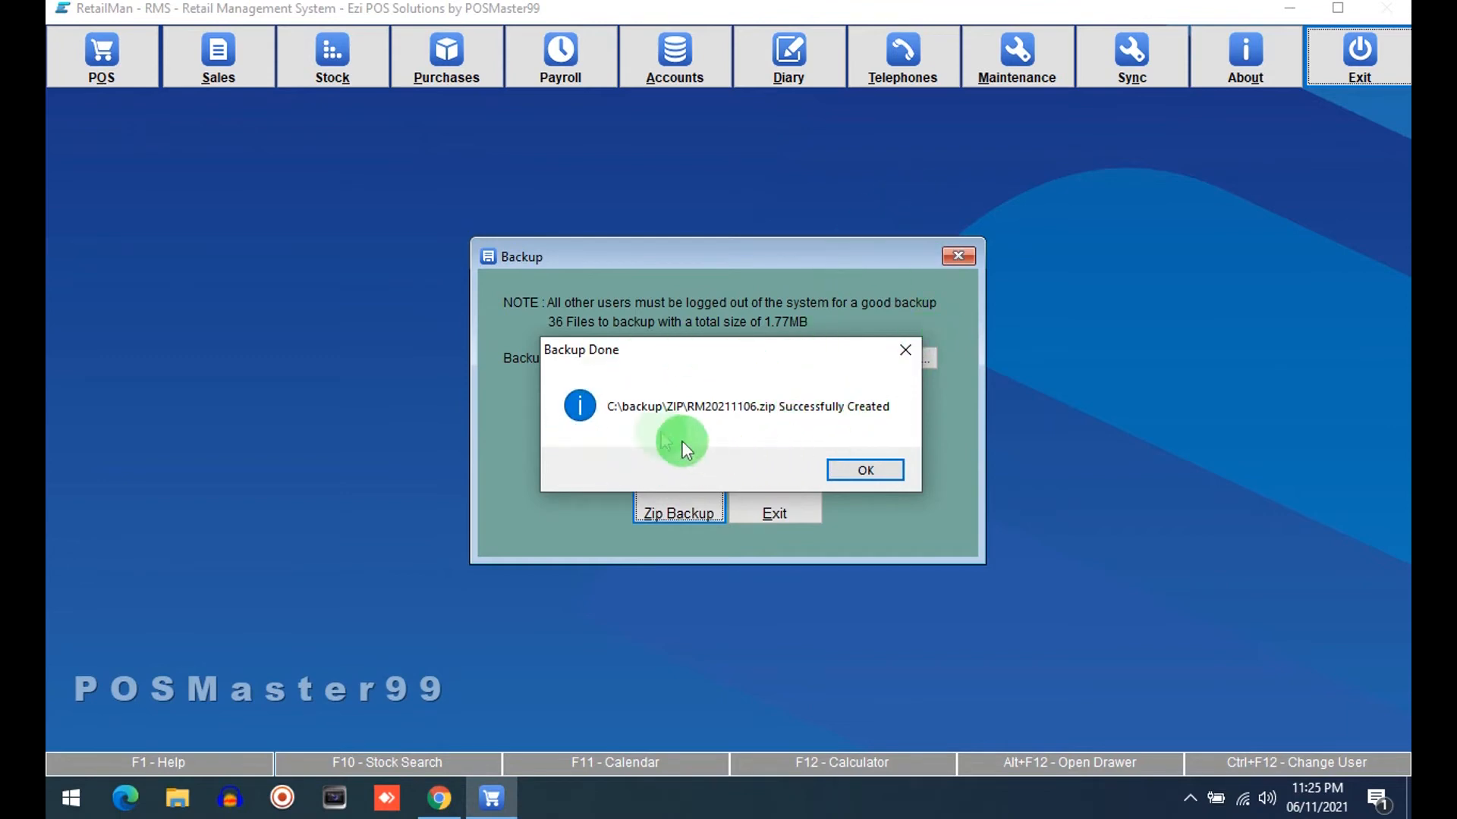
{"action": "left_click", "coordinate": [865, 470]}
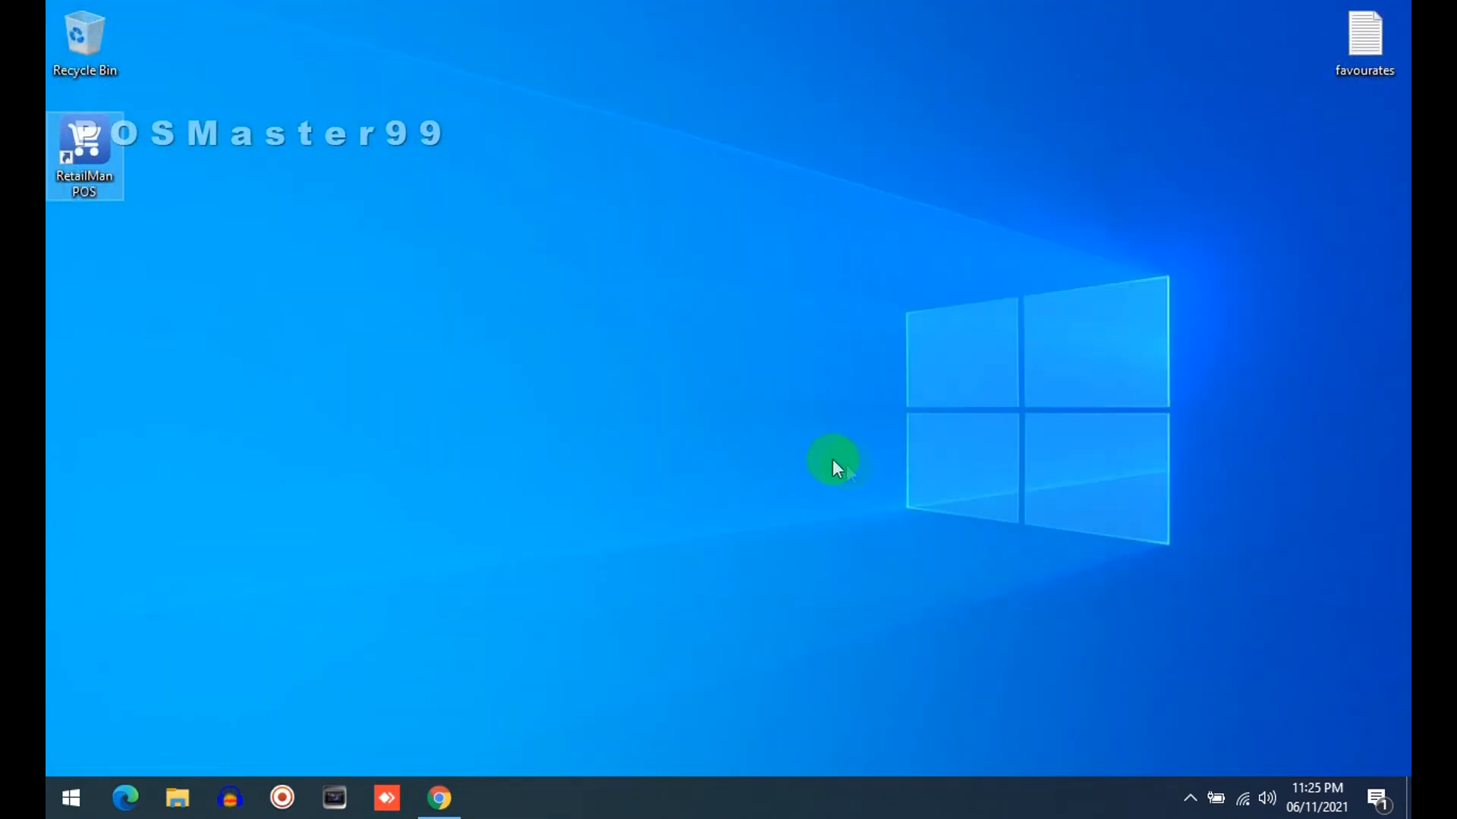
Browse in File Explorer to C:\backup\zip to check the backup archives, then return to the backup folder
{"action": "left_click", "coordinate": [178, 797]}
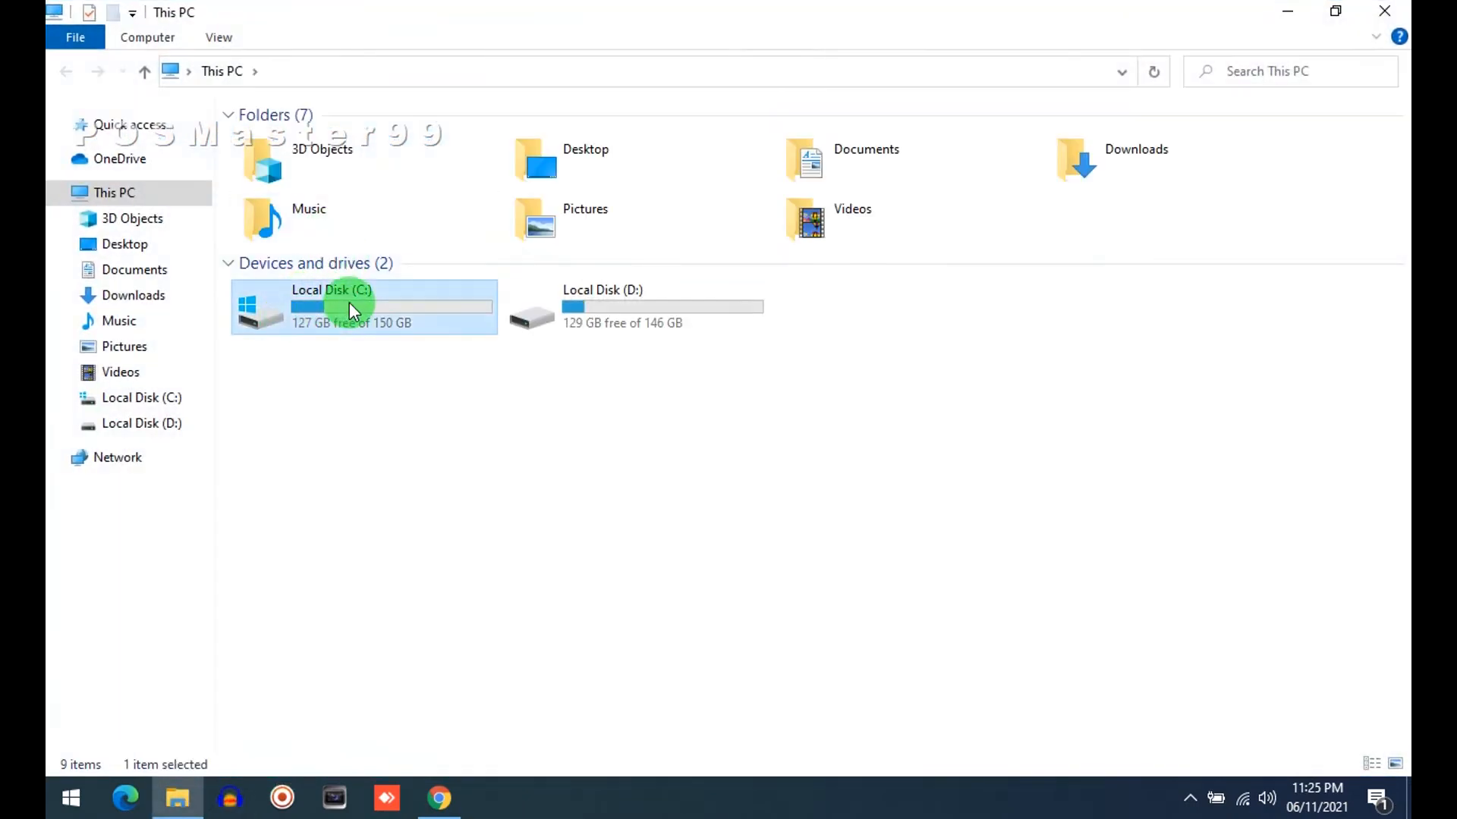
{"action": "double_click", "coordinate": [349, 302]}
{"action": "double_click", "coordinate": [316, 139]}
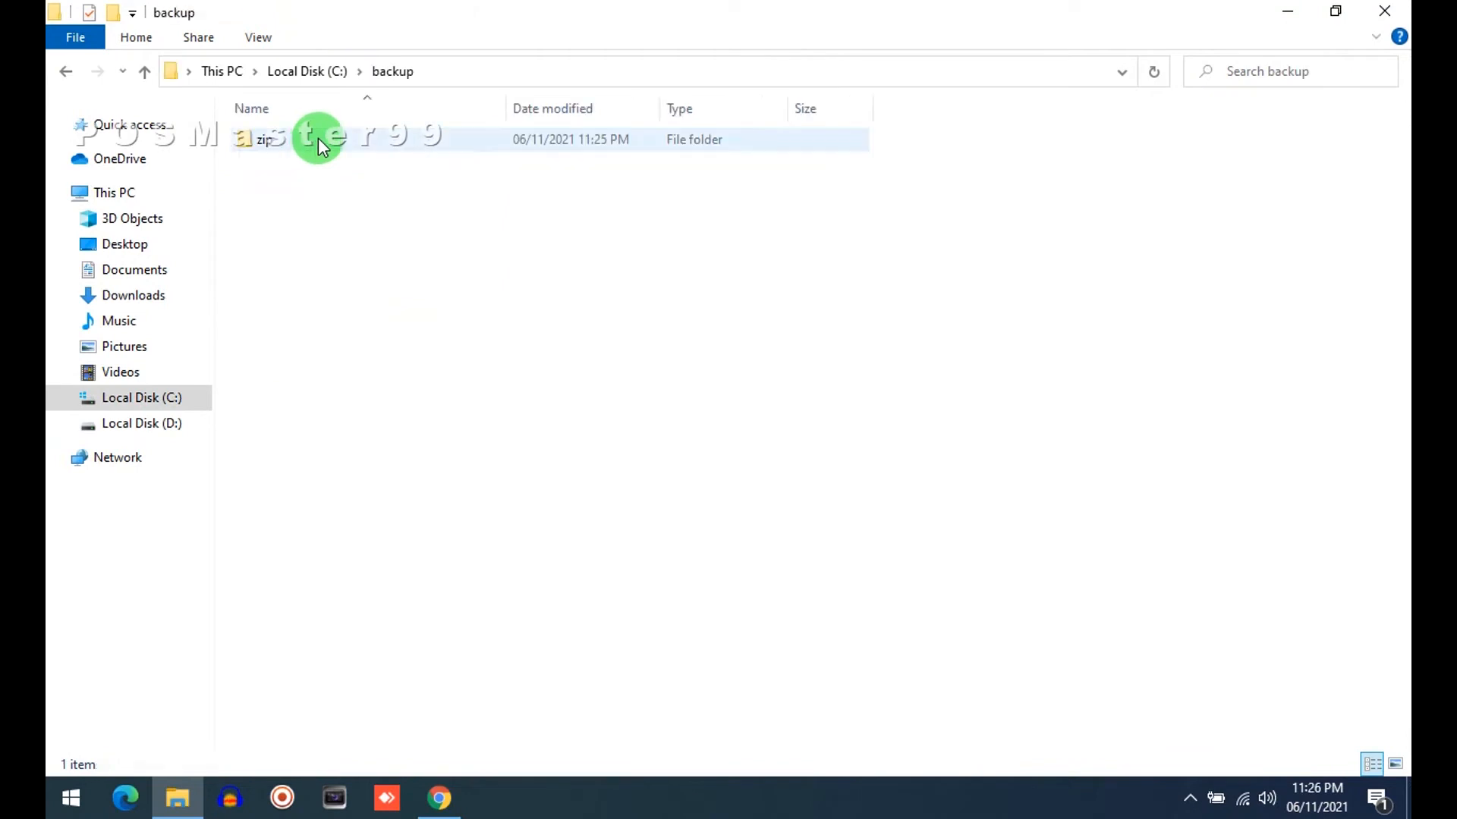
{"action": "double_click", "coordinate": [285, 142]}
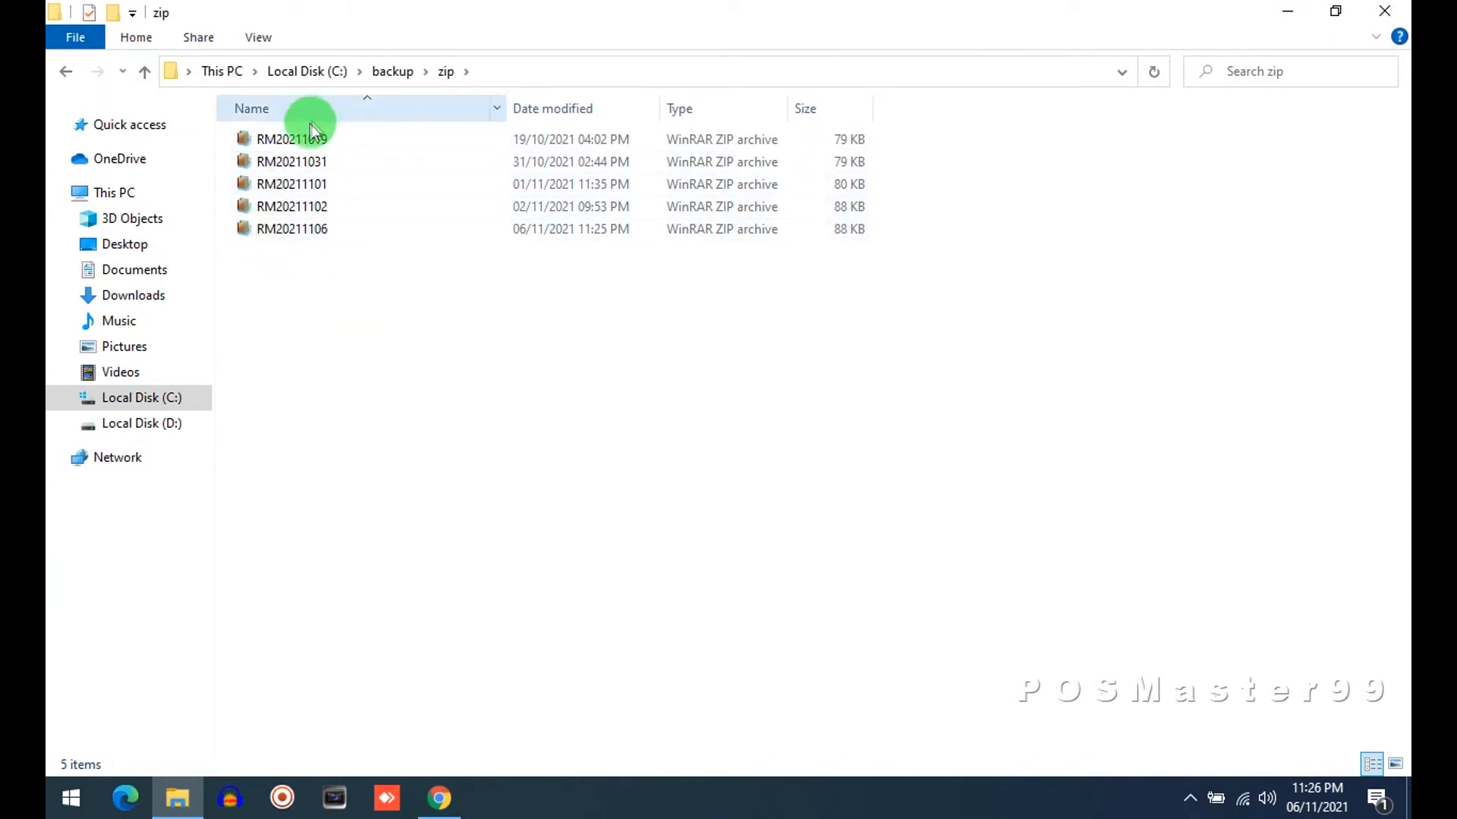
{"action": "left_click", "coordinate": [144, 71]}
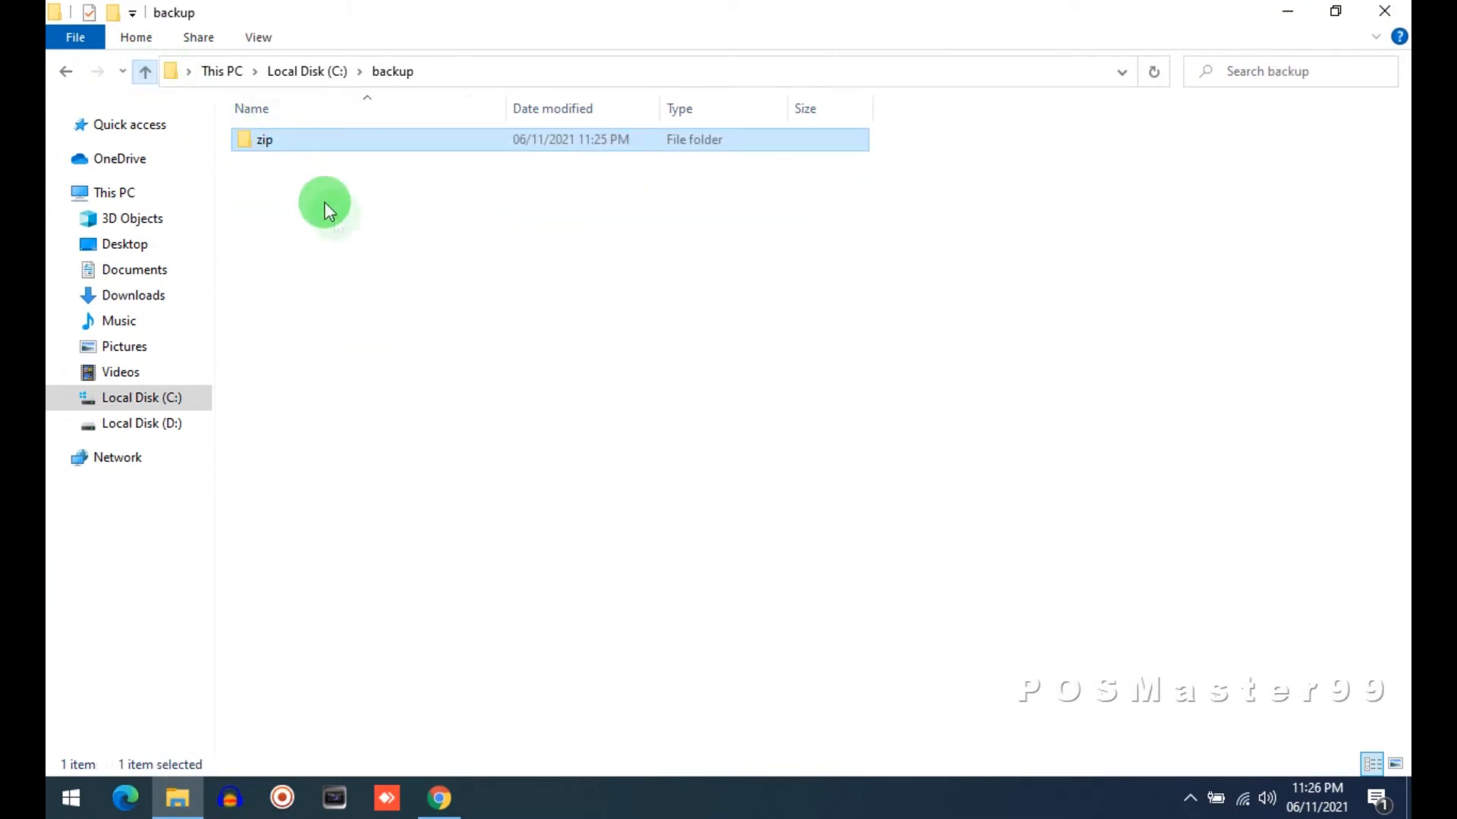
Create a new folder named AUTO inside C:\backup
{"action": "right_click", "coordinate": [361, 256]}
{"action": "mouse_move", "coordinate": [583, 543]}
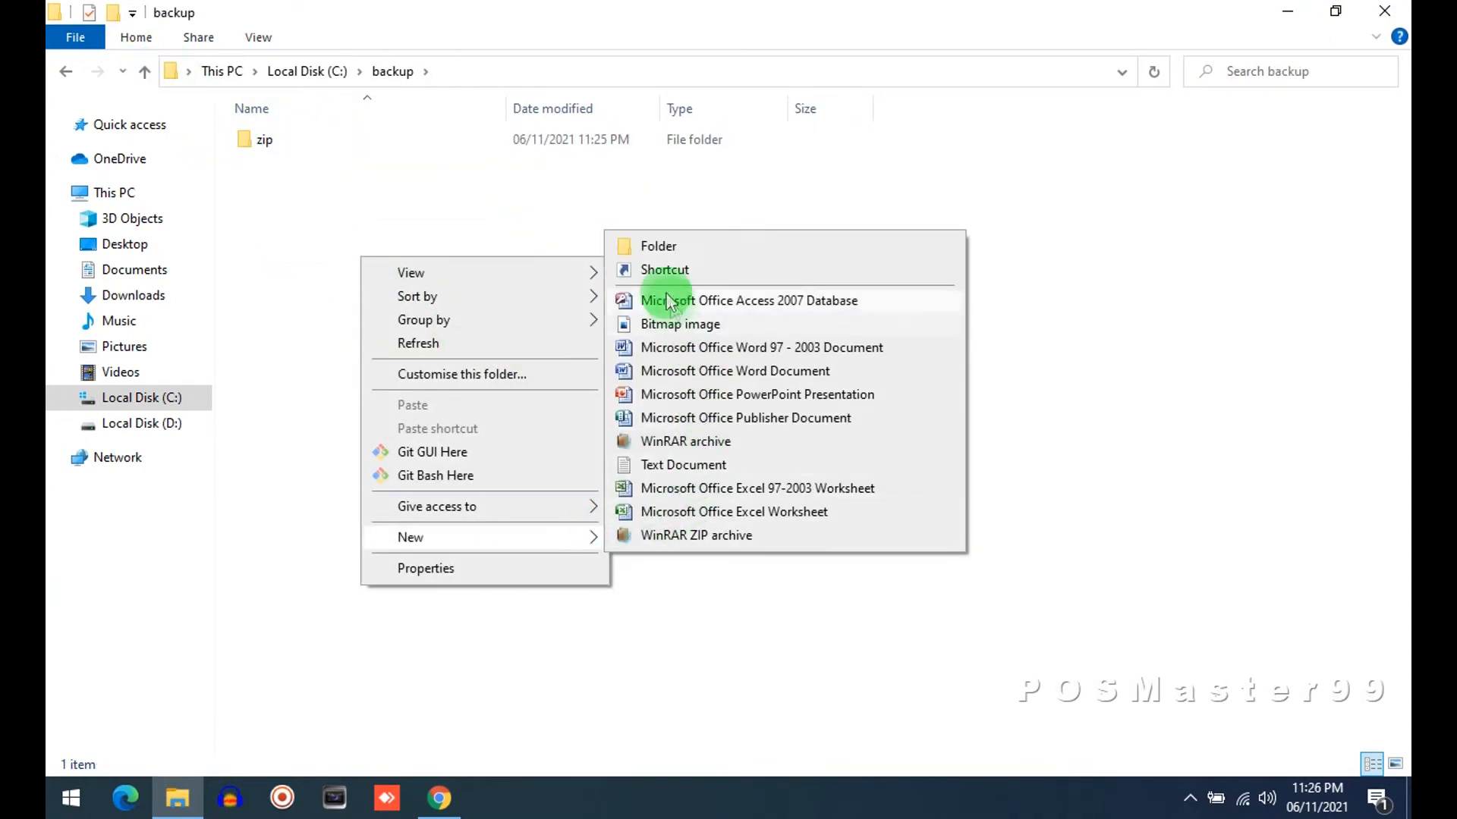
{"action": "left_click", "coordinate": [659, 247]}
{"action": "type", "text": "AUTO"}
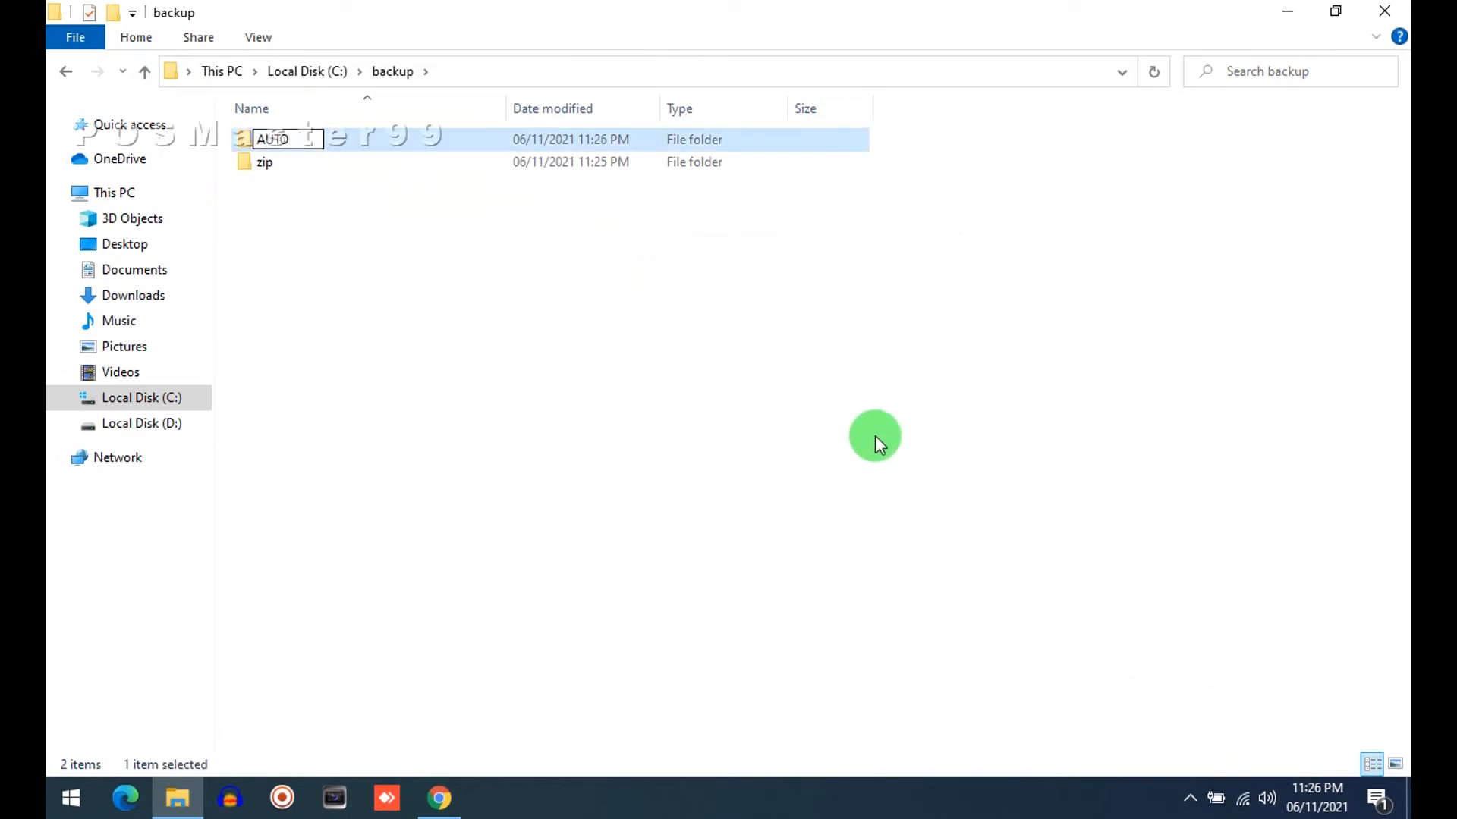
{"action": "key", "text": "Return"}
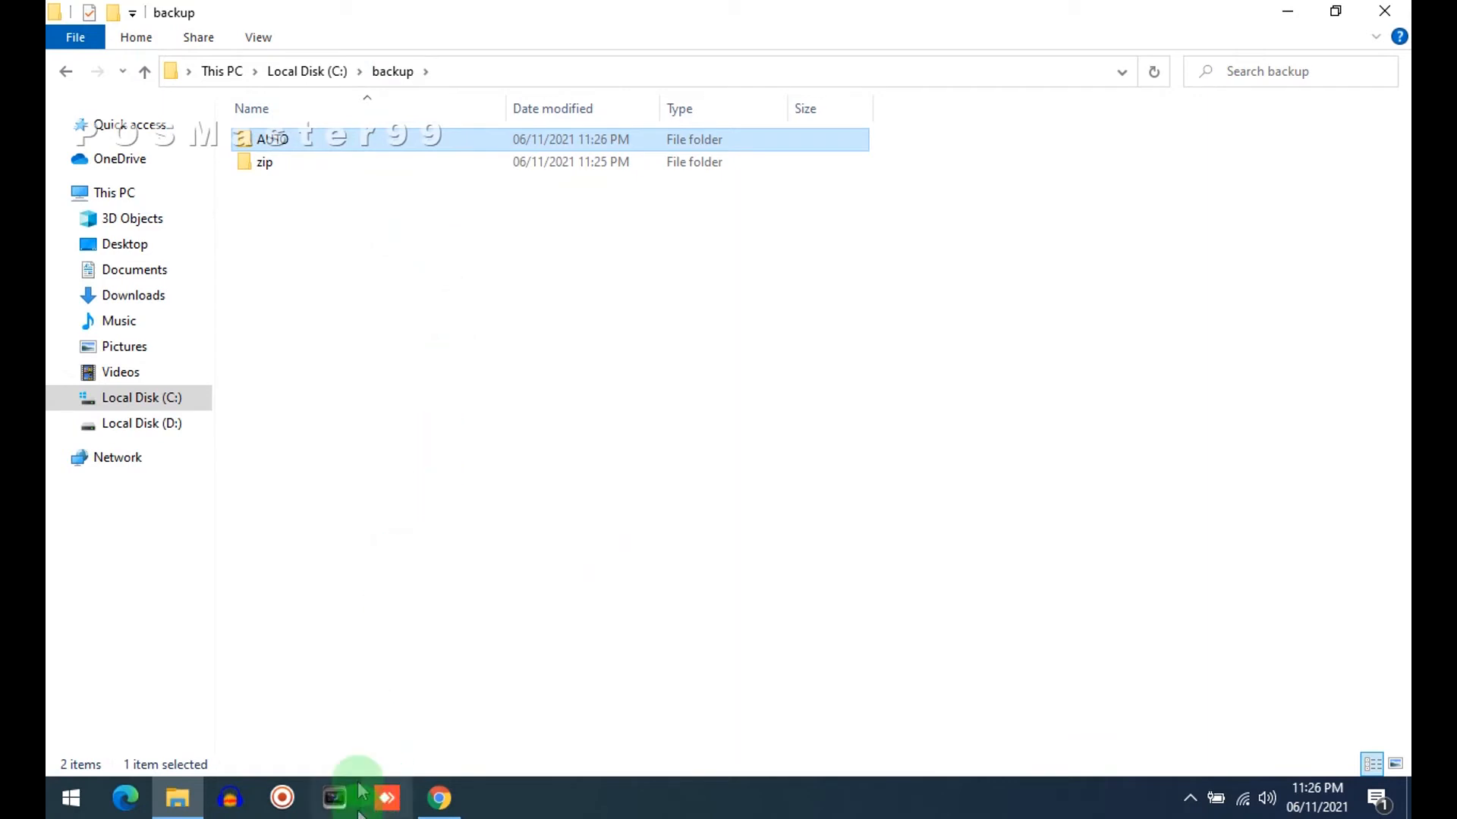
Minimize File Explorer and launch RetailMan POS from the desktop
{"action": "left_click", "coordinate": [1290, 18]}
{"action": "left_click", "coordinate": [82, 142]}
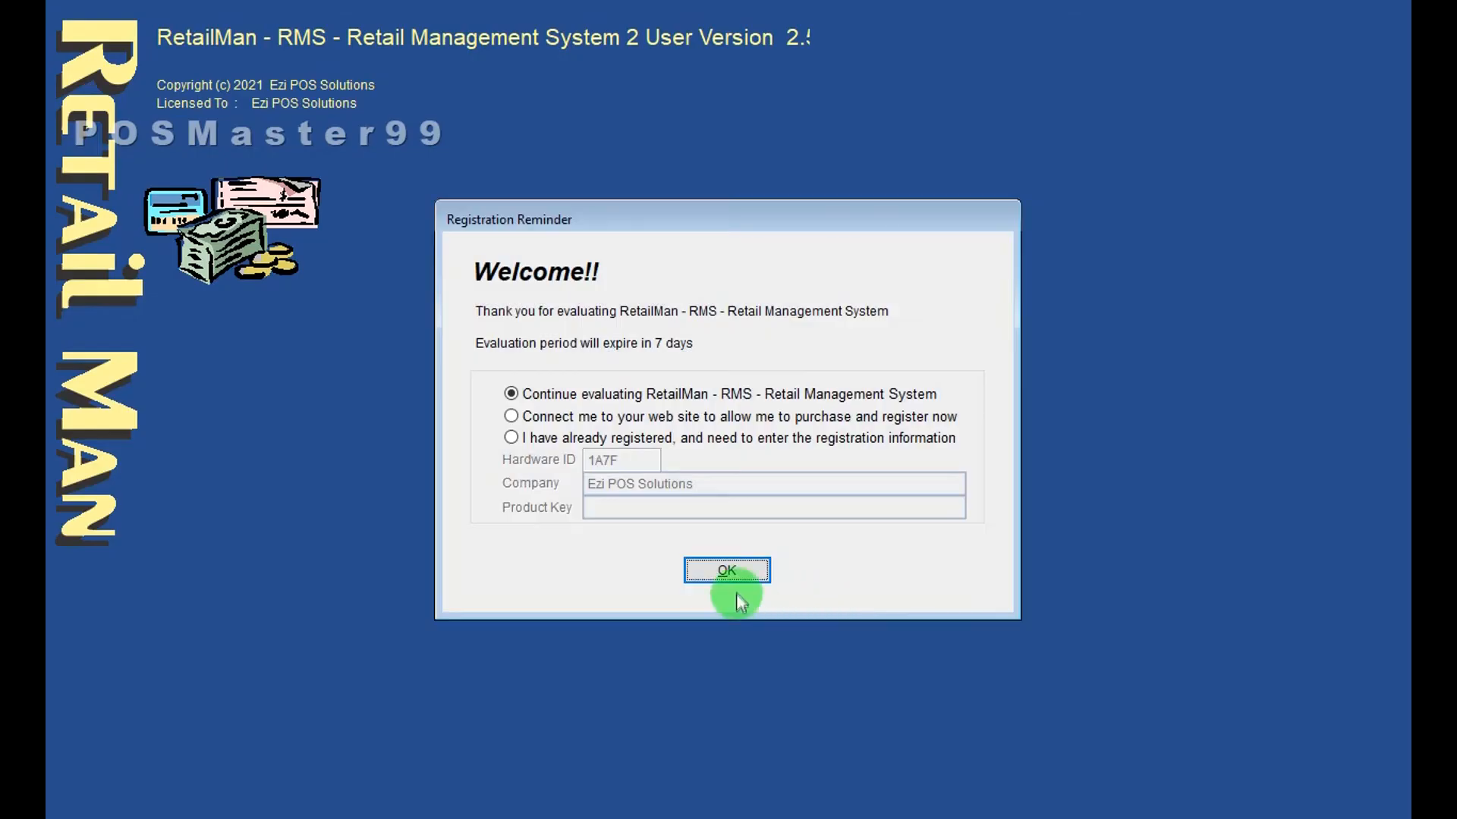
Continue the evaluation and open the General settings of System Setup
{"action": "left_click", "coordinate": [744, 578]}
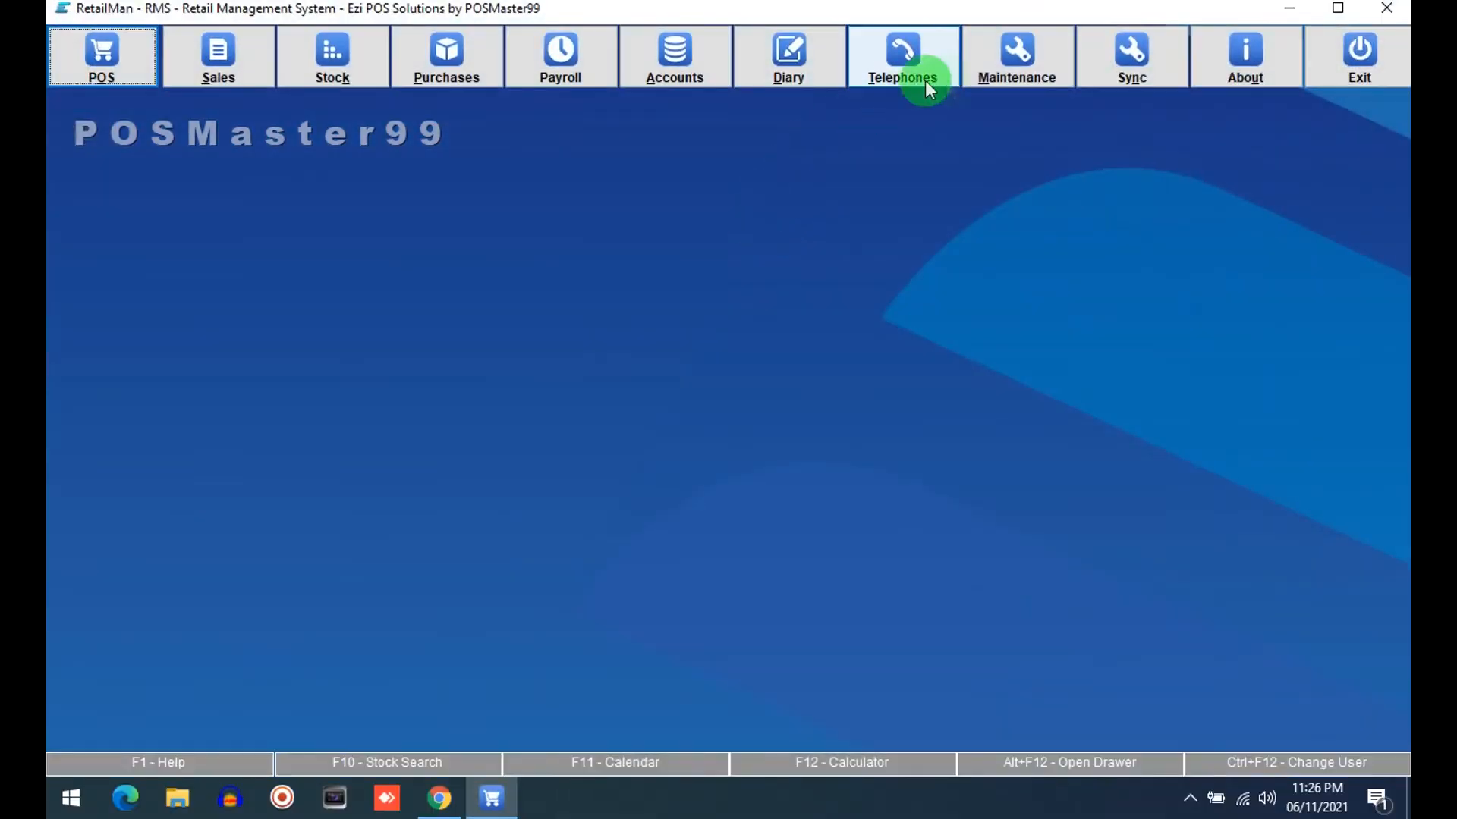
{"action": "left_click", "coordinate": [1015, 78]}
{"action": "left_click", "coordinate": [489, 381]}
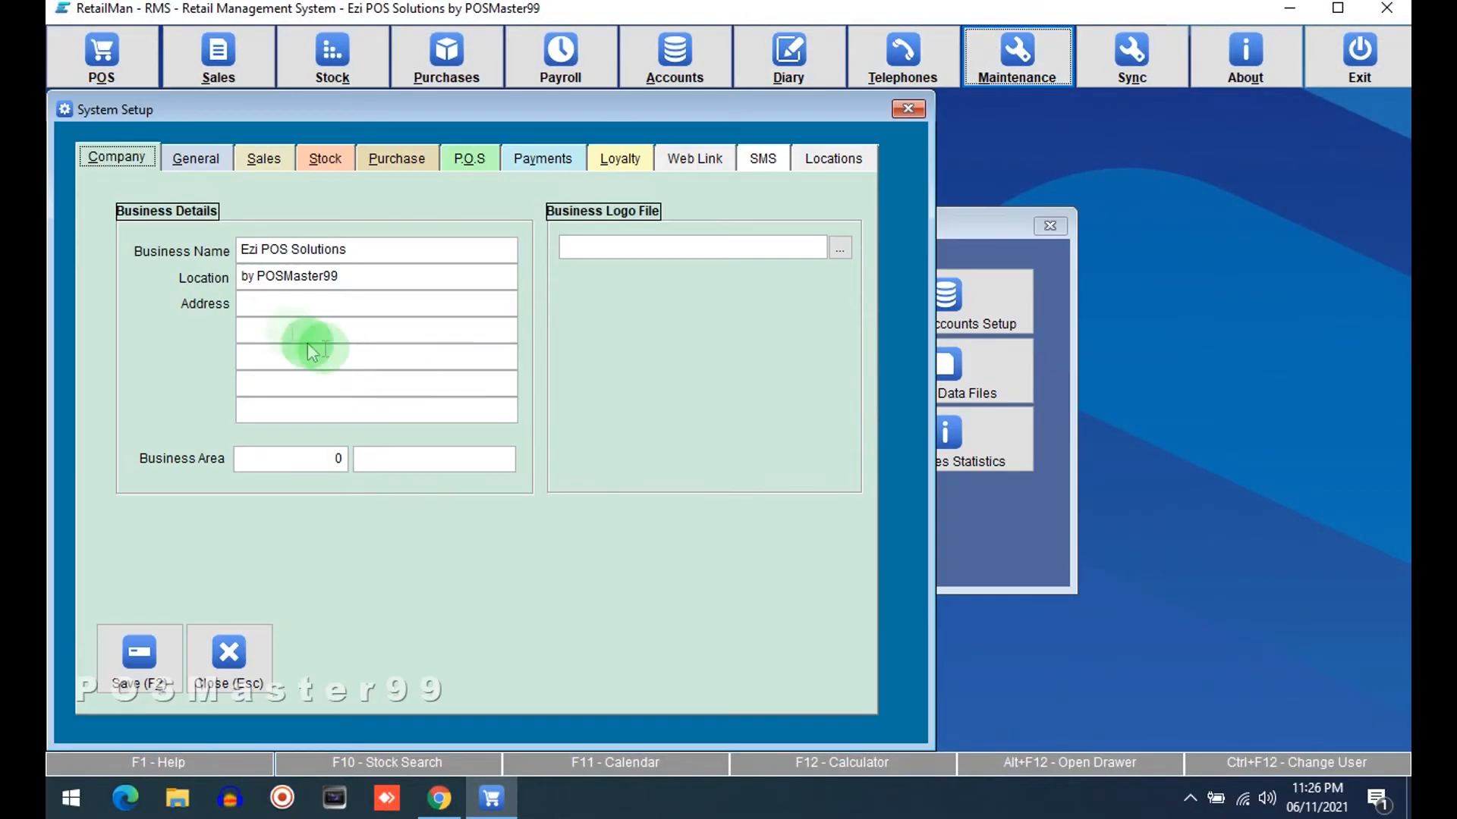
{"action": "left_click", "coordinate": [198, 155]}
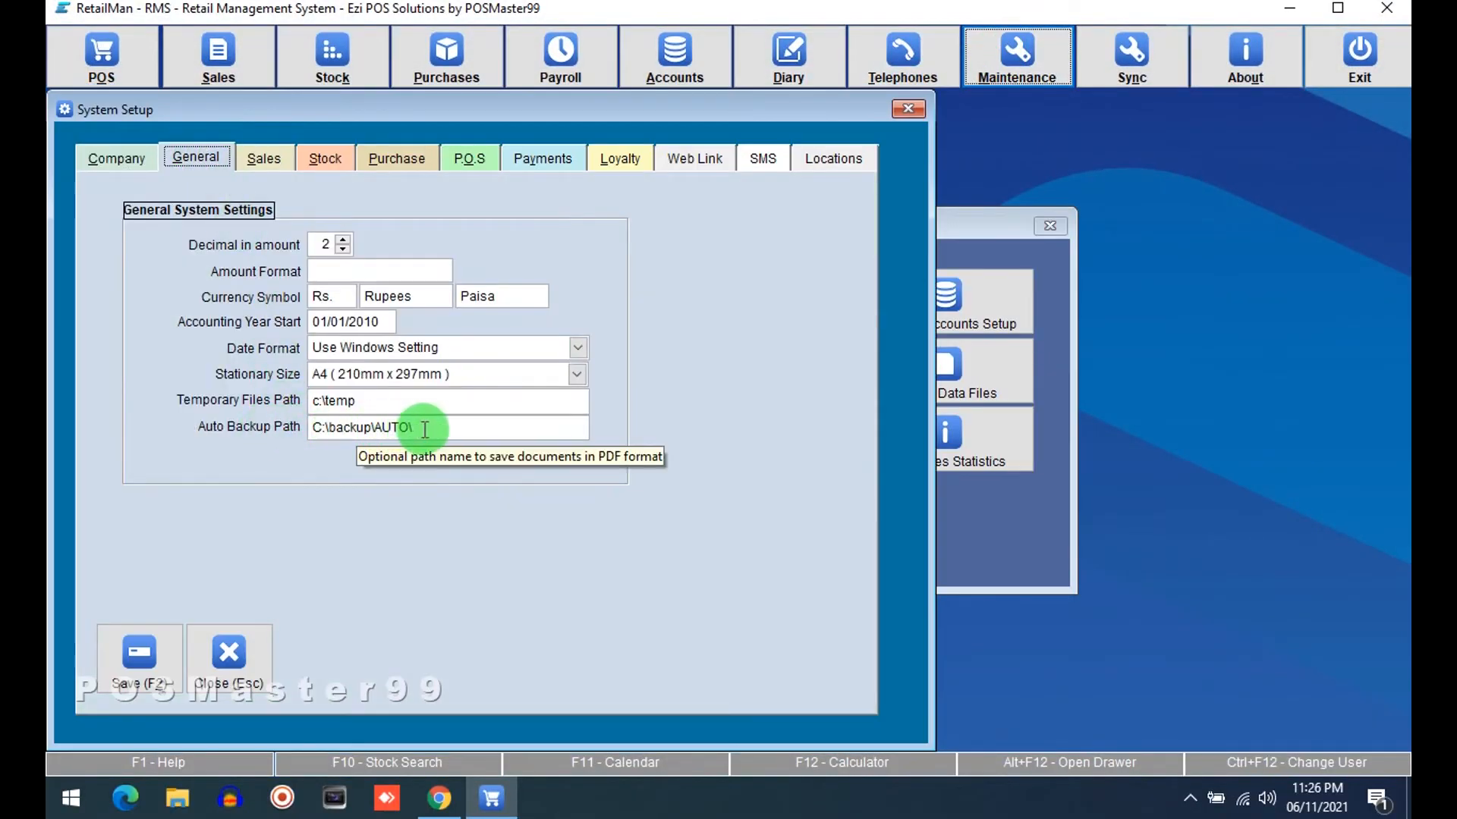
Clear the Auto Backup Path field, undo the deletion, and close System Setup
{"action": "left_click_drag", "start_coordinate": [422, 426], "coordinate": [278, 418]}
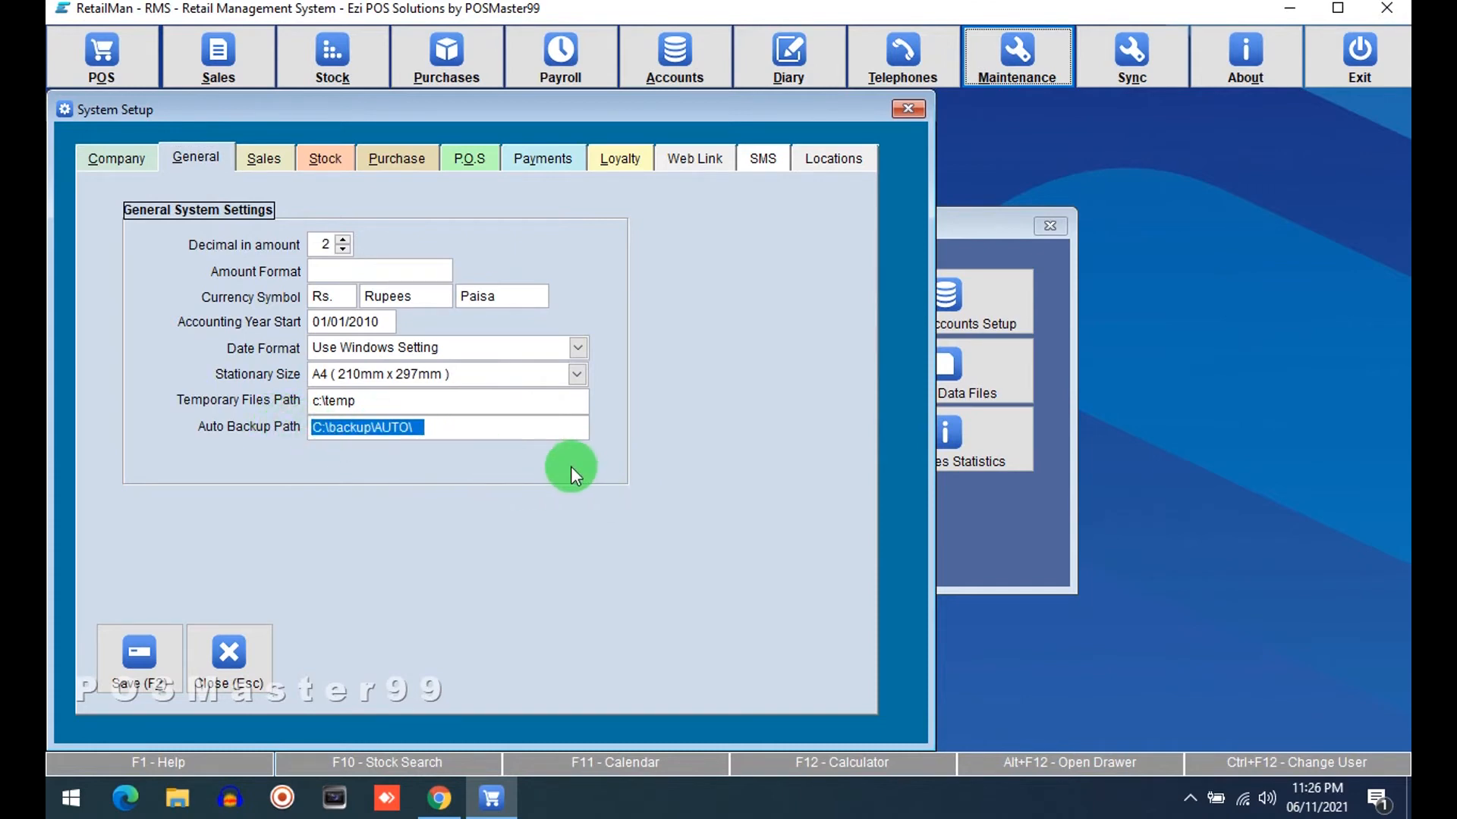
{"action": "key", "text": "Delete"}
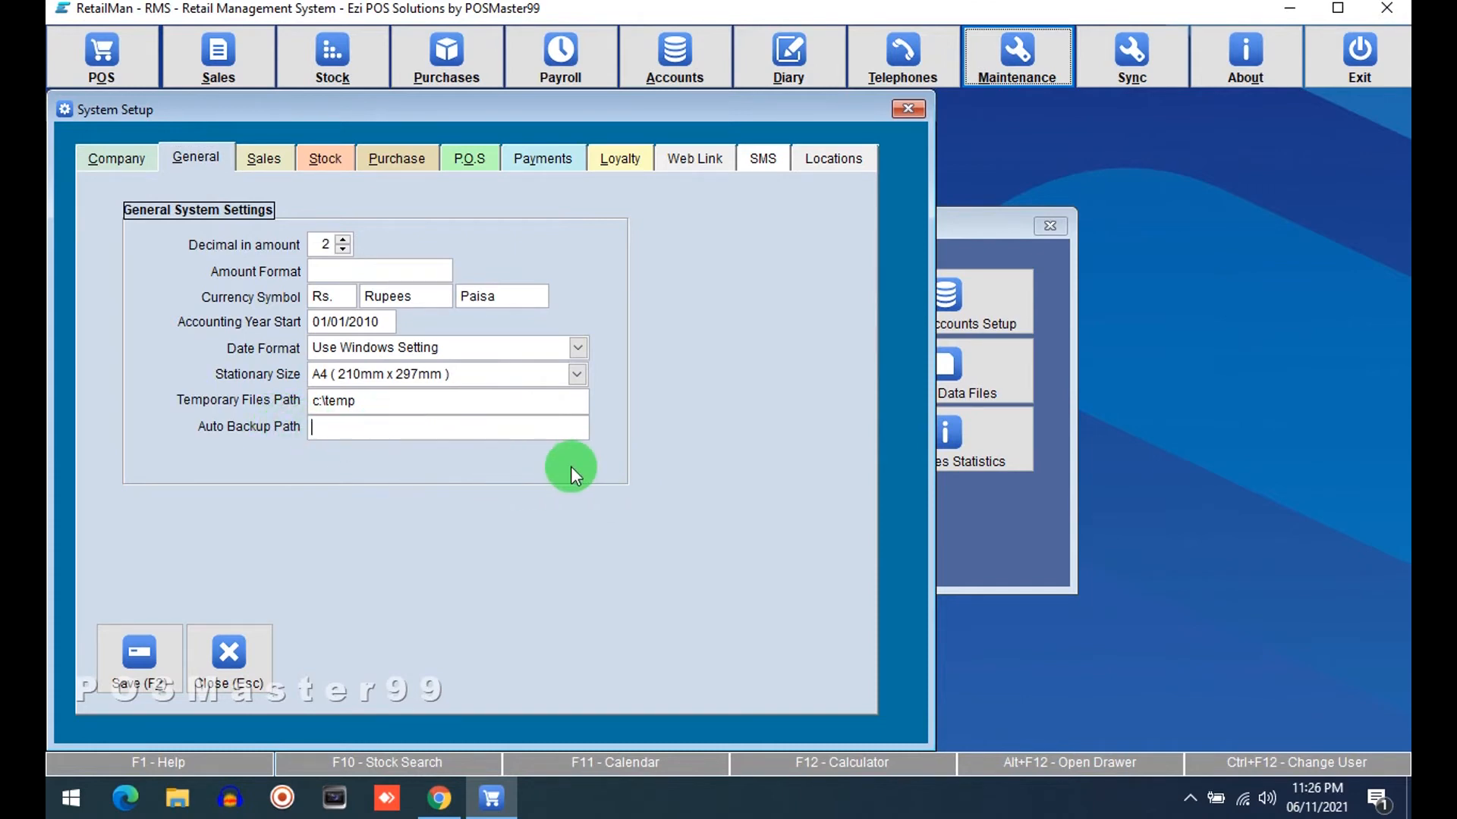
{"action": "key", "text": "ctrl+z"}
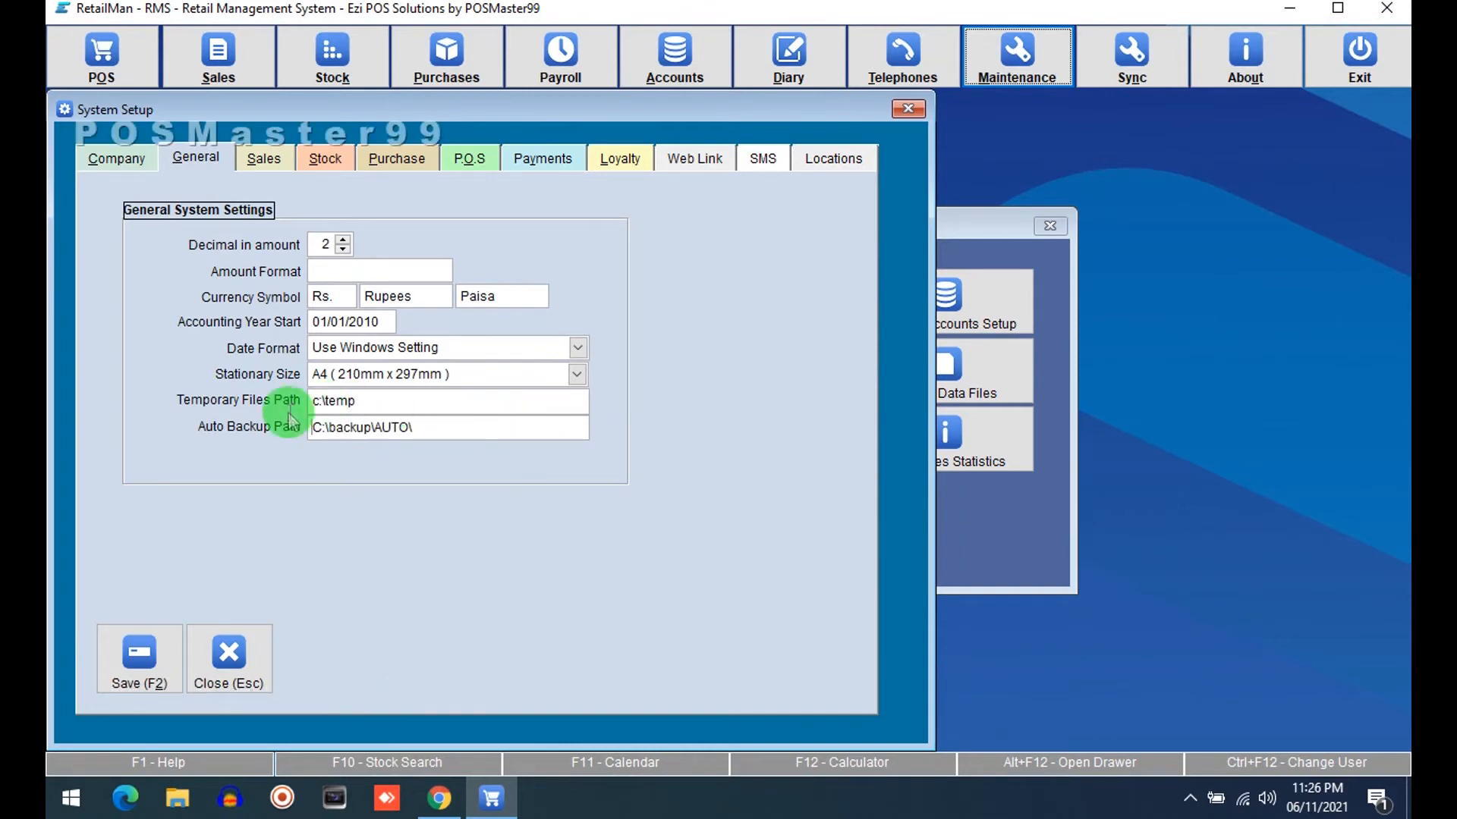
{"action": "left_click", "coordinate": [399, 429]}
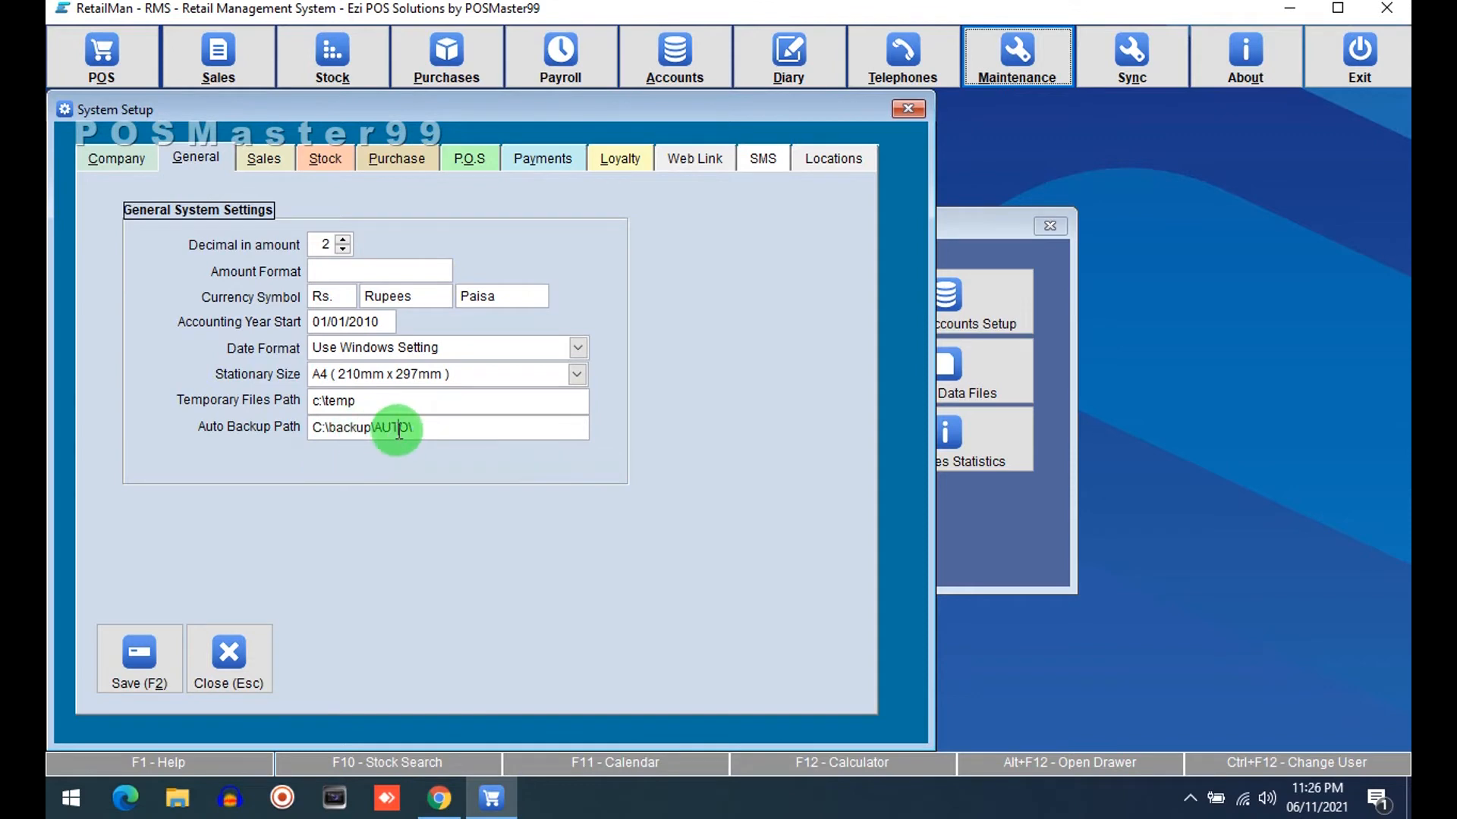
{"action": "left_click", "coordinate": [310, 428]}
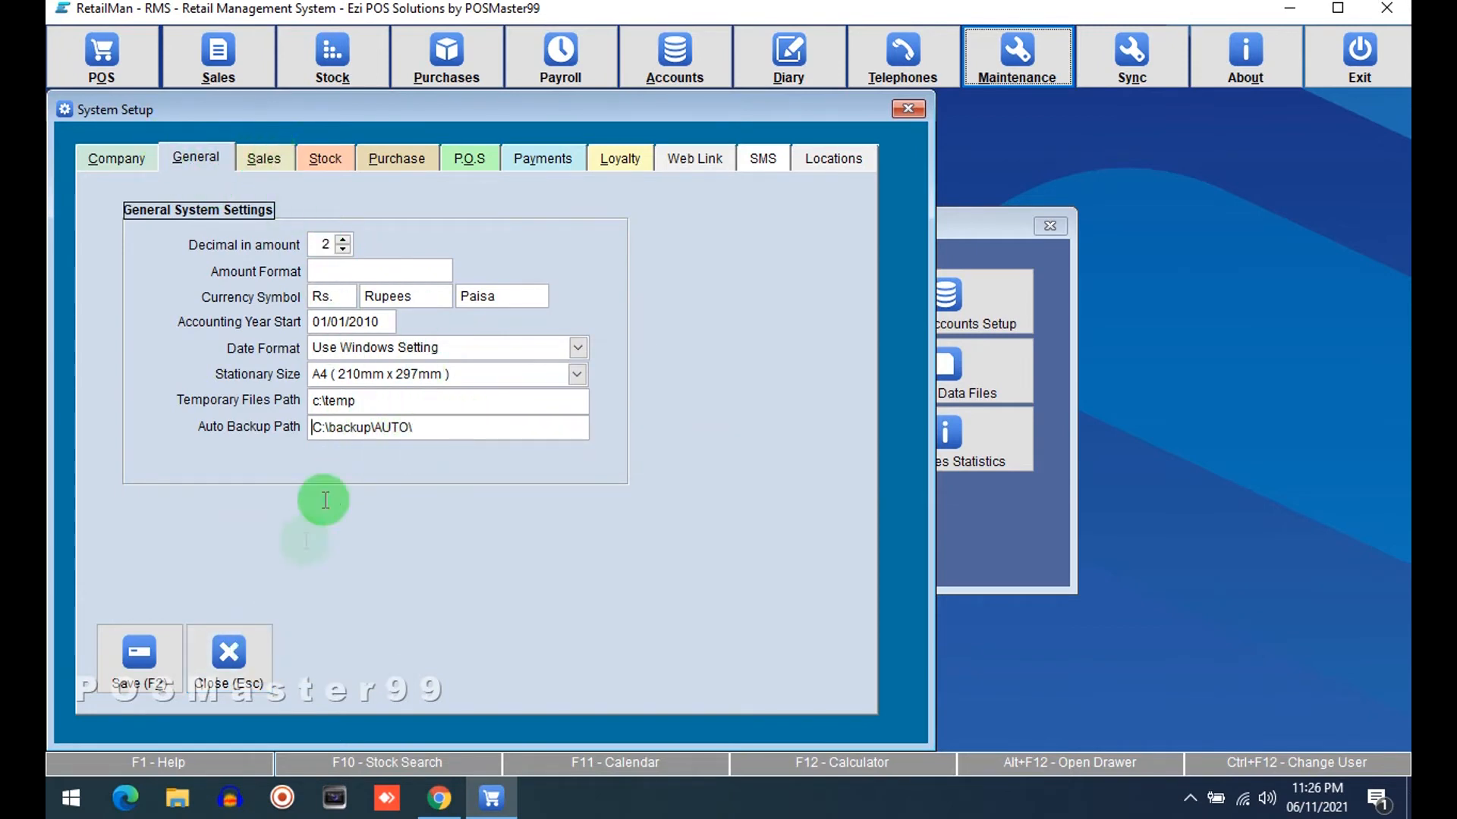
{"action": "left_click", "coordinate": [228, 659]}
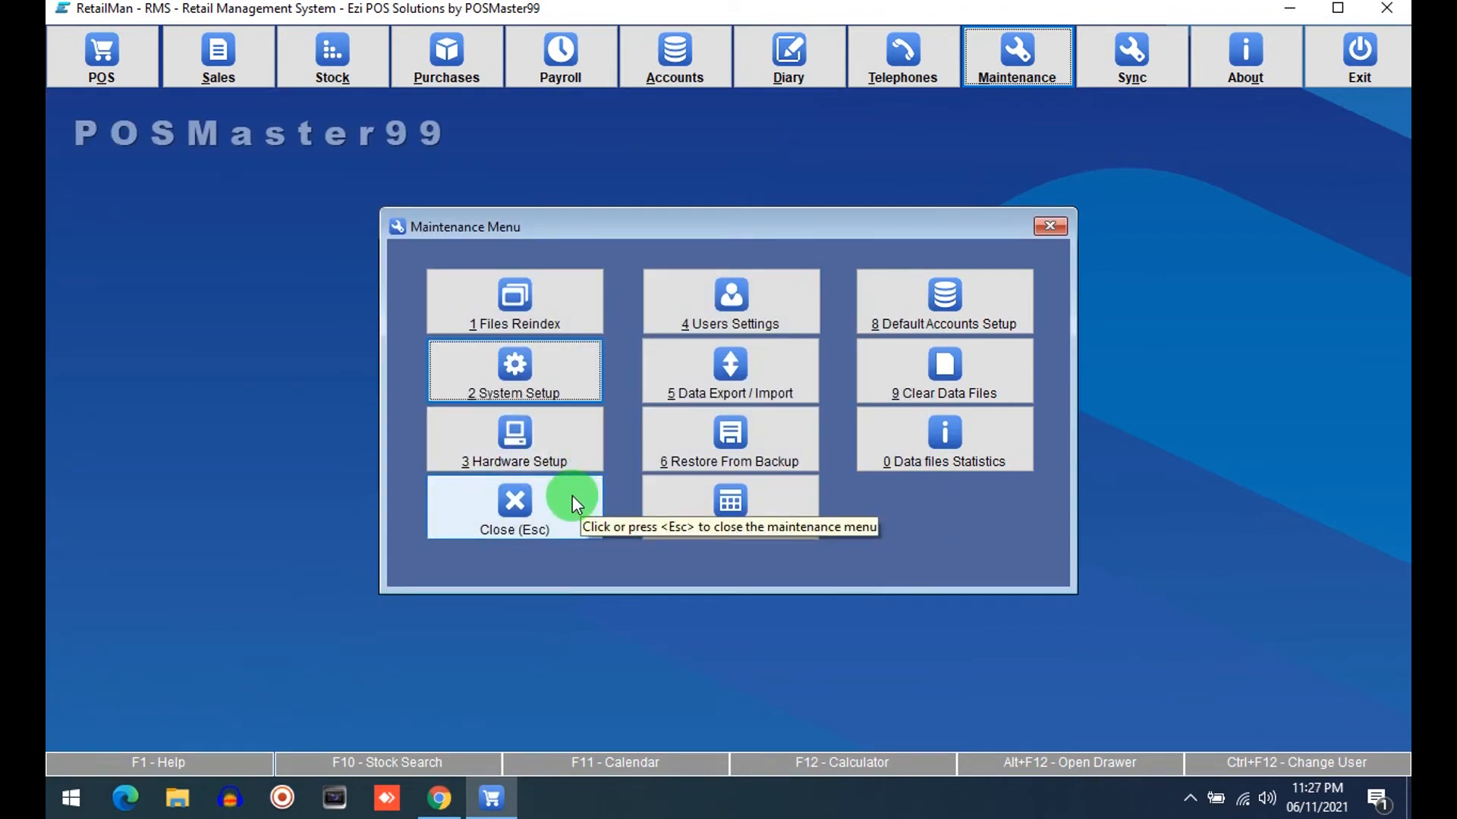
Open Hardware Setup and set the Reports Printer to Microsoft Print to PDF and the POS Printer to GENERIC POS PRINTER
{"action": "left_click", "coordinate": [559, 452]}
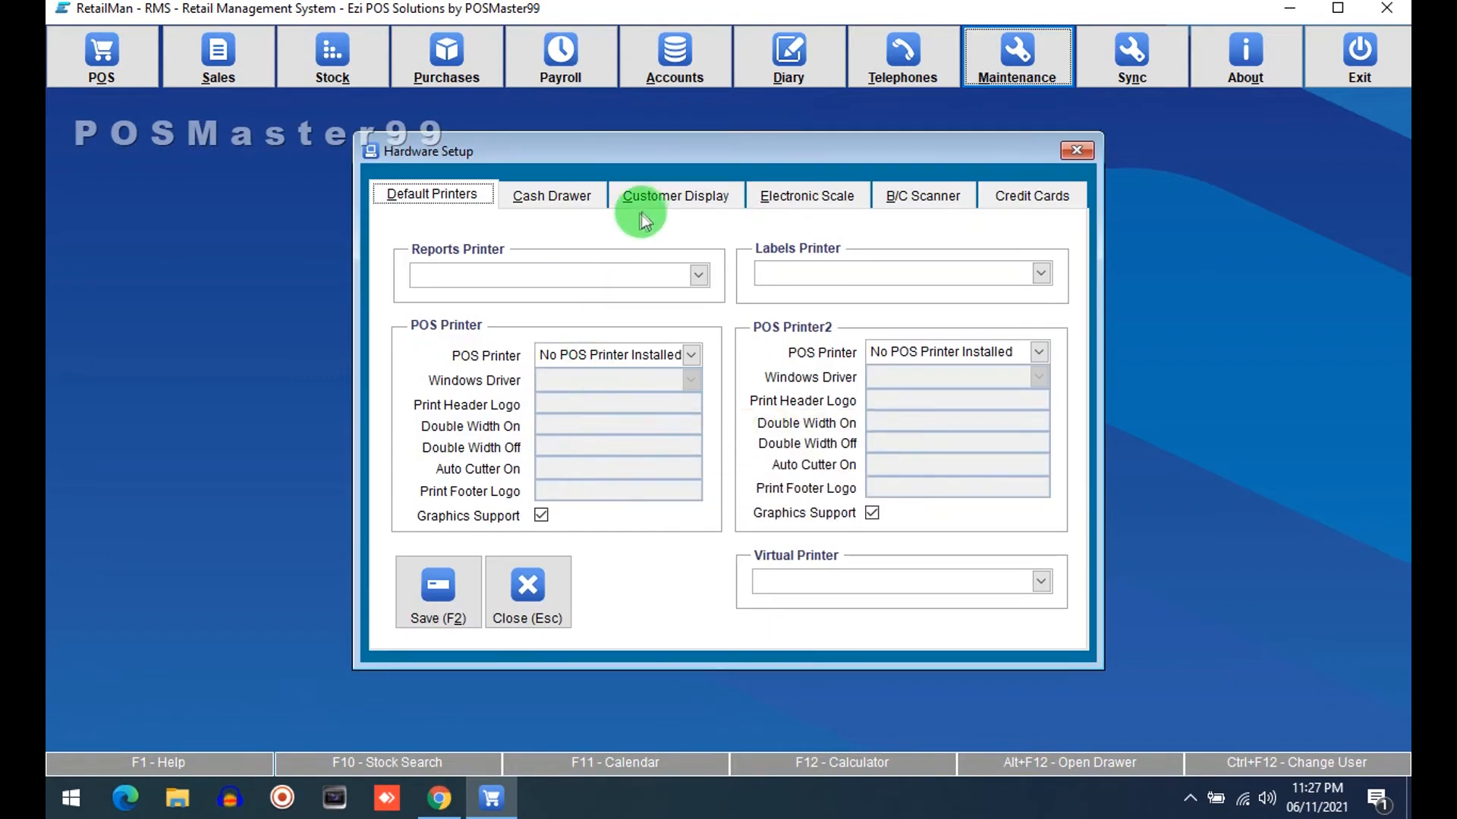
{"action": "left_click", "coordinate": [675, 273]}
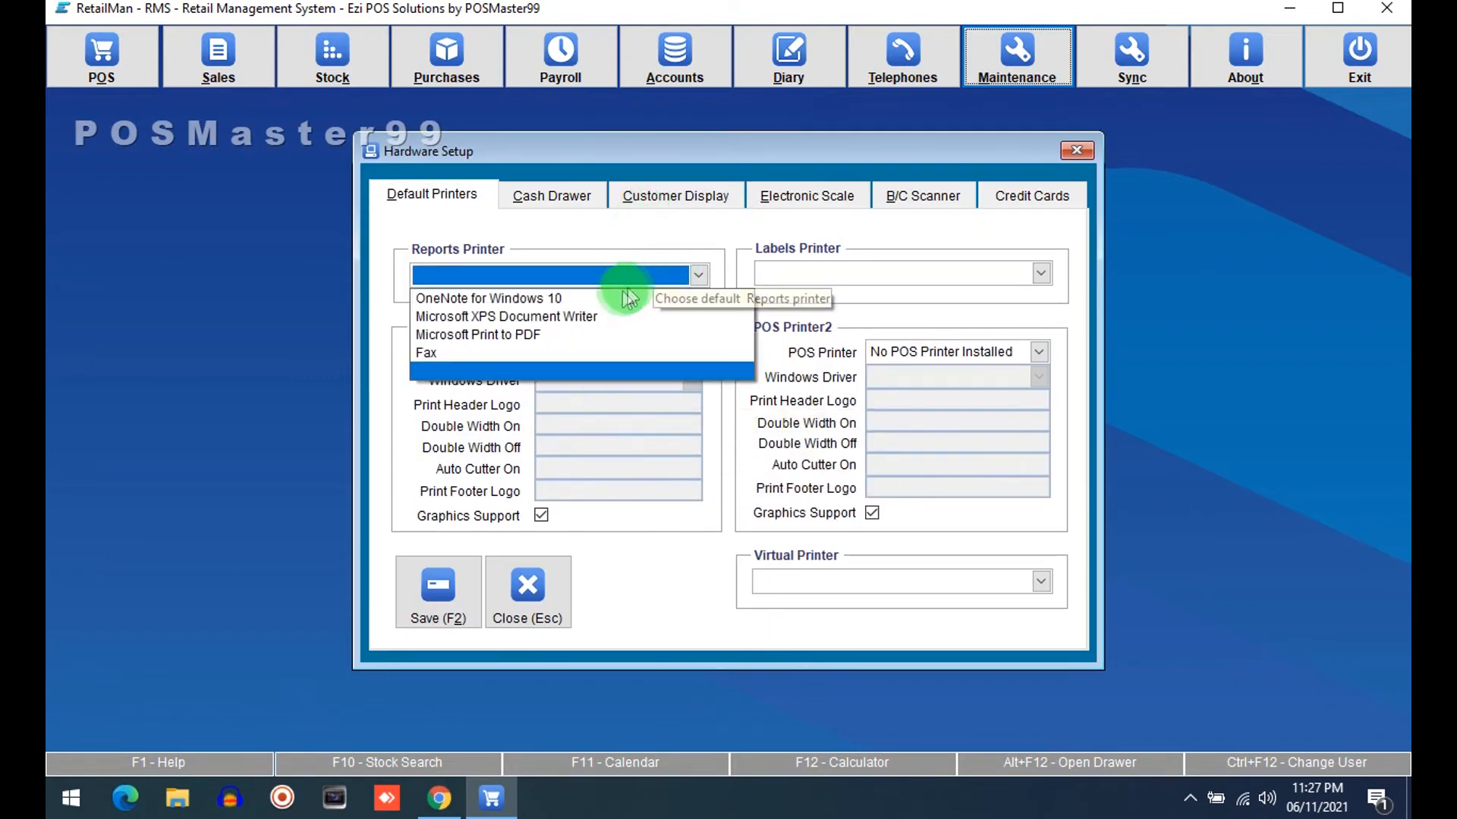
{"action": "left_click", "coordinate": [600, 334]}
{"action": "left_click", "coordinate": [691, 362]}
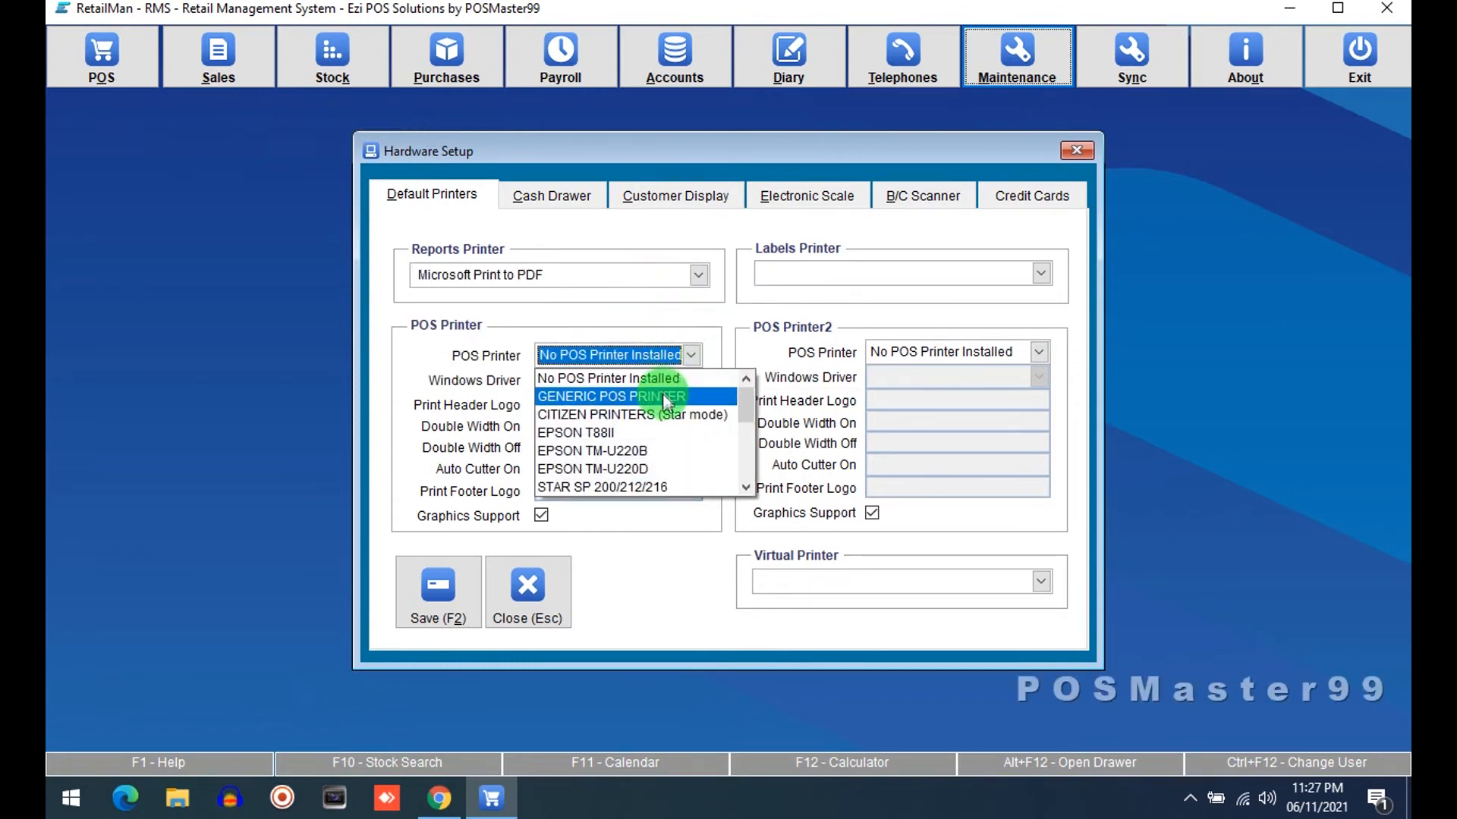
{"action": "left_click", "coordinate": [661, 396]}
{"action": "left_click", "coordinate": [680, 376]}
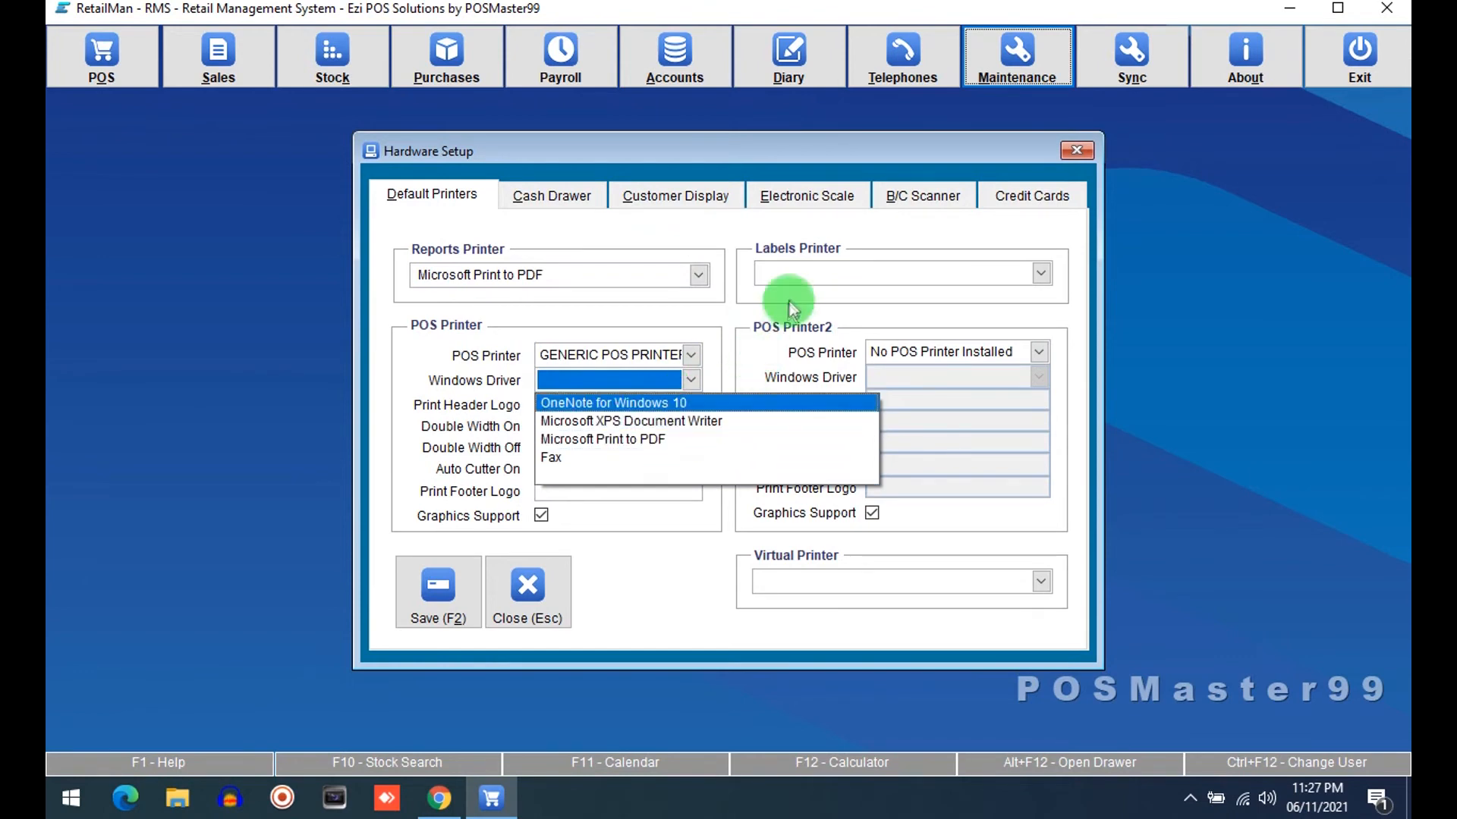
{"action": "left_click", "coordinate": [817, 277]}
{"action": "left_click", "coordinate": [824, 274]}
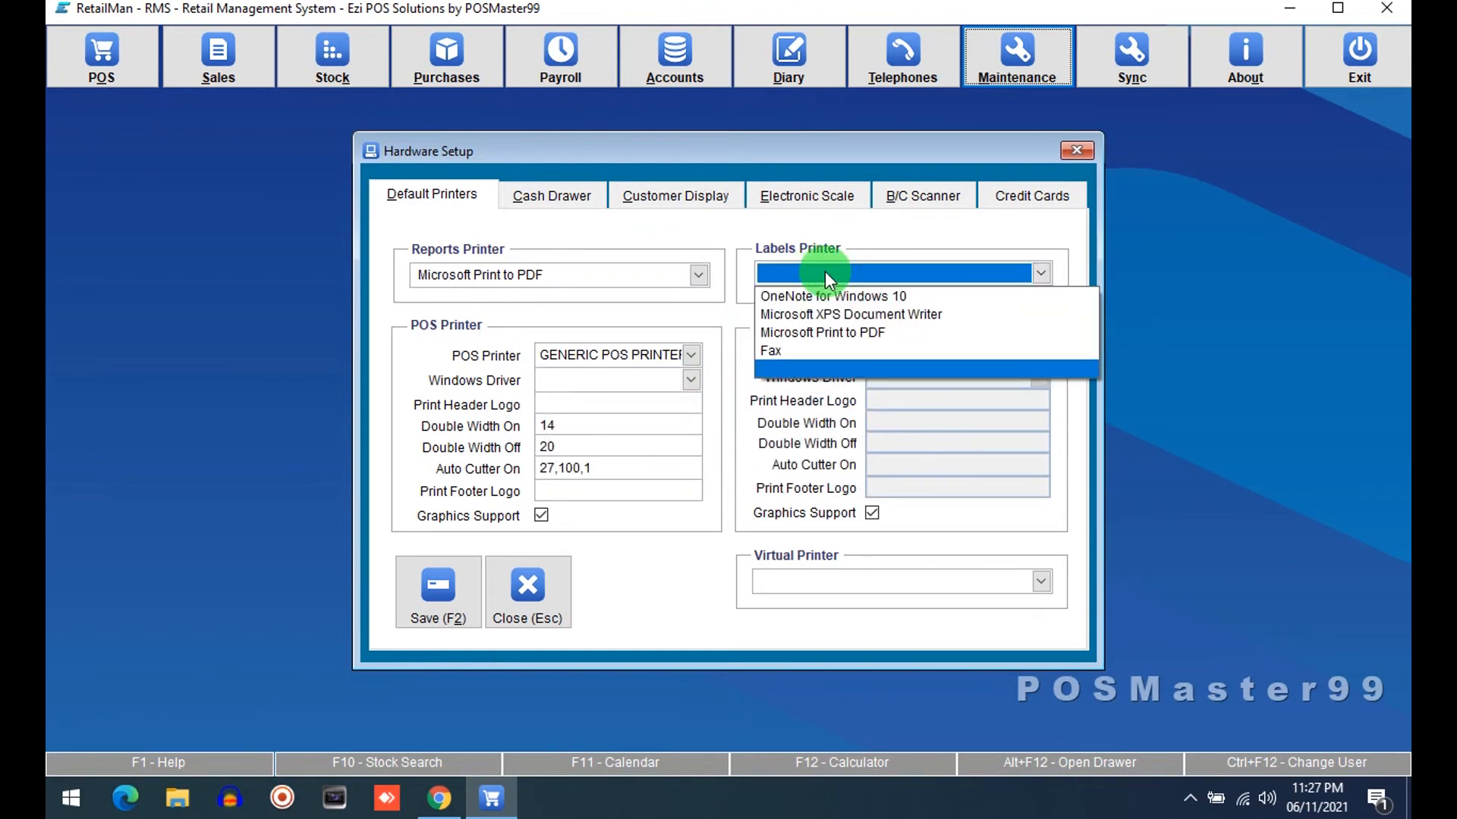
{"action": "left_click", "coordinate": [918, 273]}
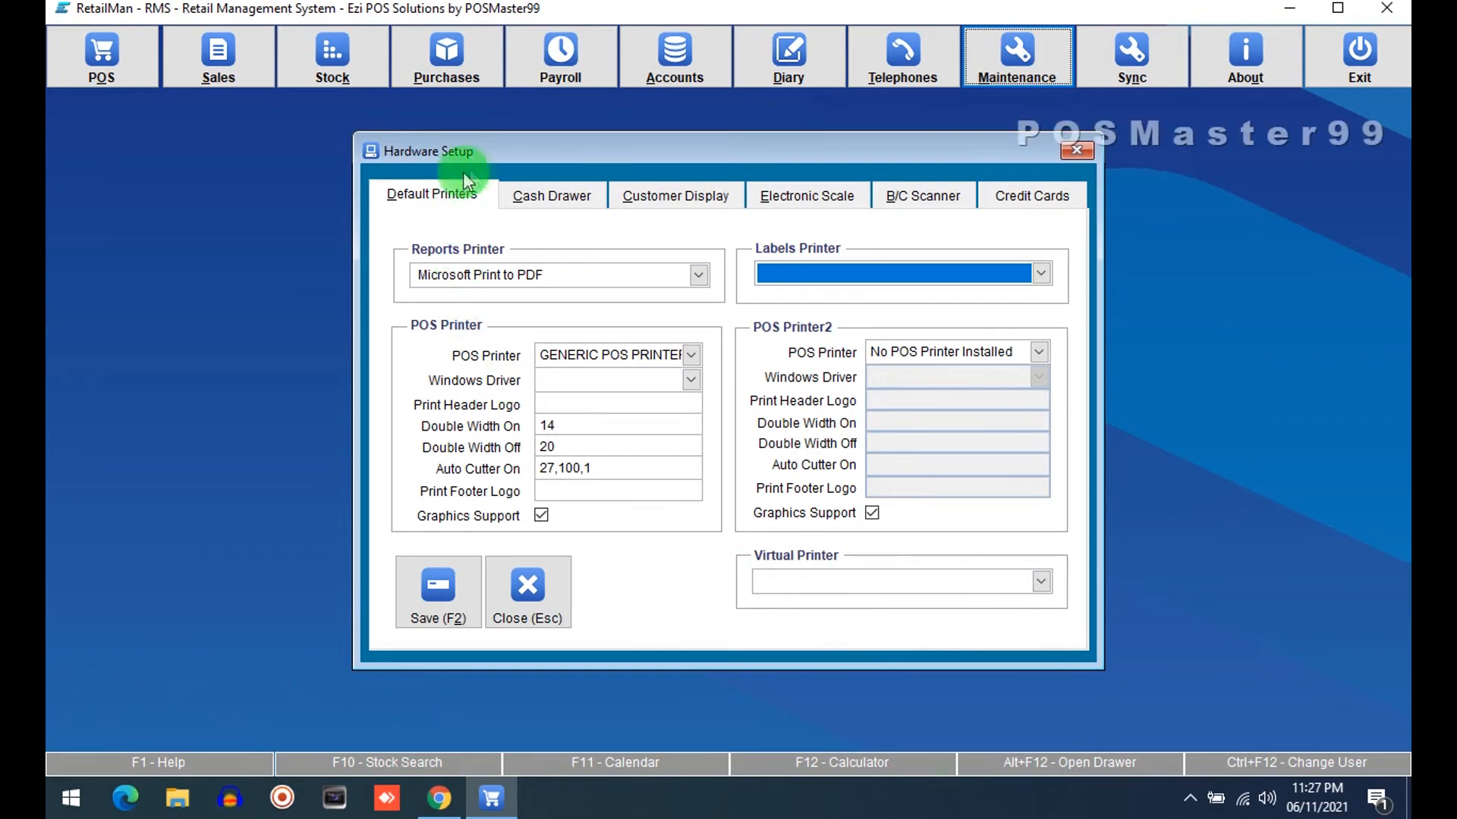
Set the cash drawer connection type to POS Printer and select the Open Drawer Sequence value
{"action": "left_click", "coordinate": [577, 198]}
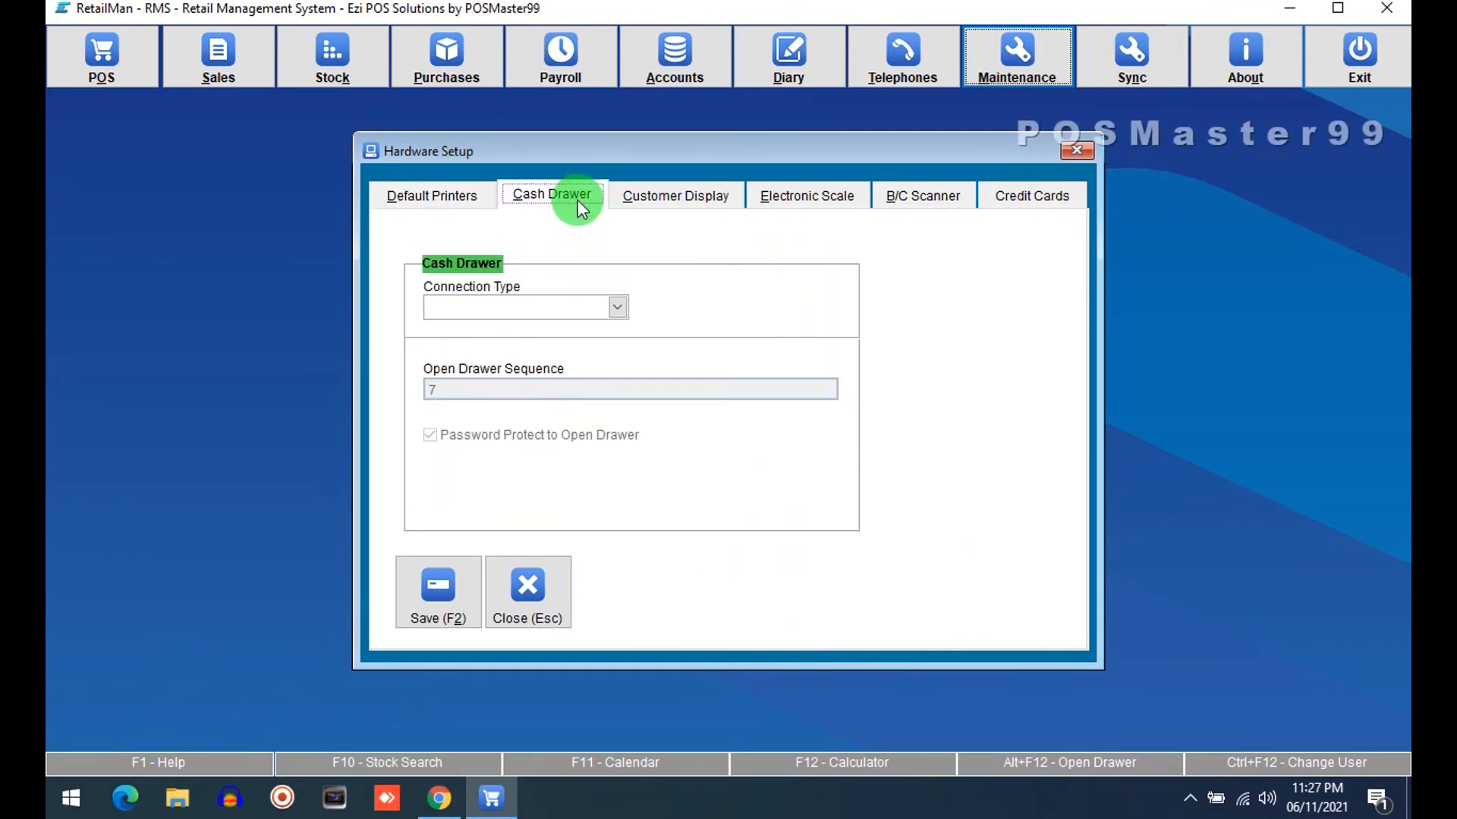
{"action": "left_click", "coordinate": [471, 199]}
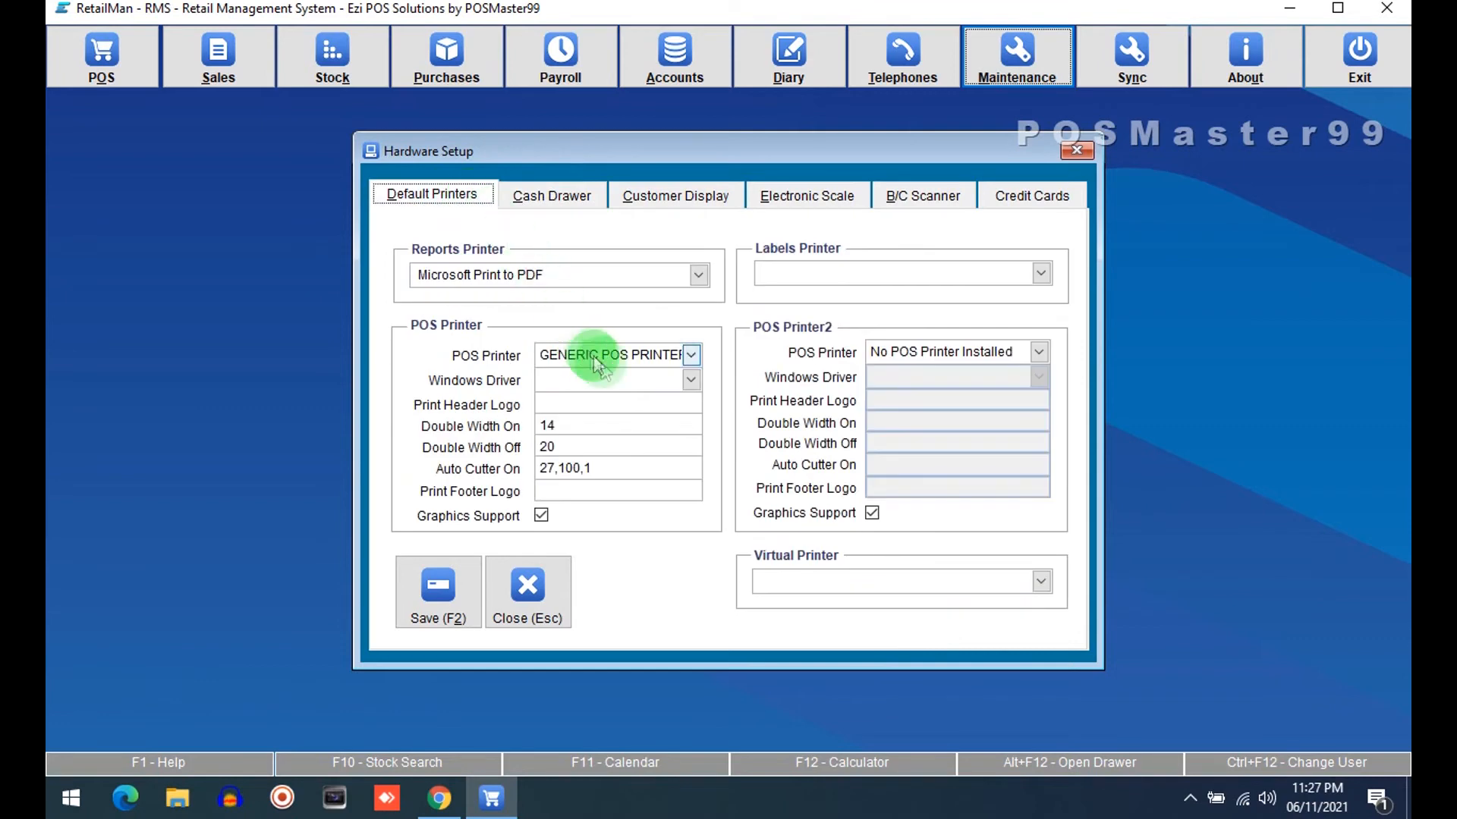
{"action": "left_click", "coordinate": [561, 199]}
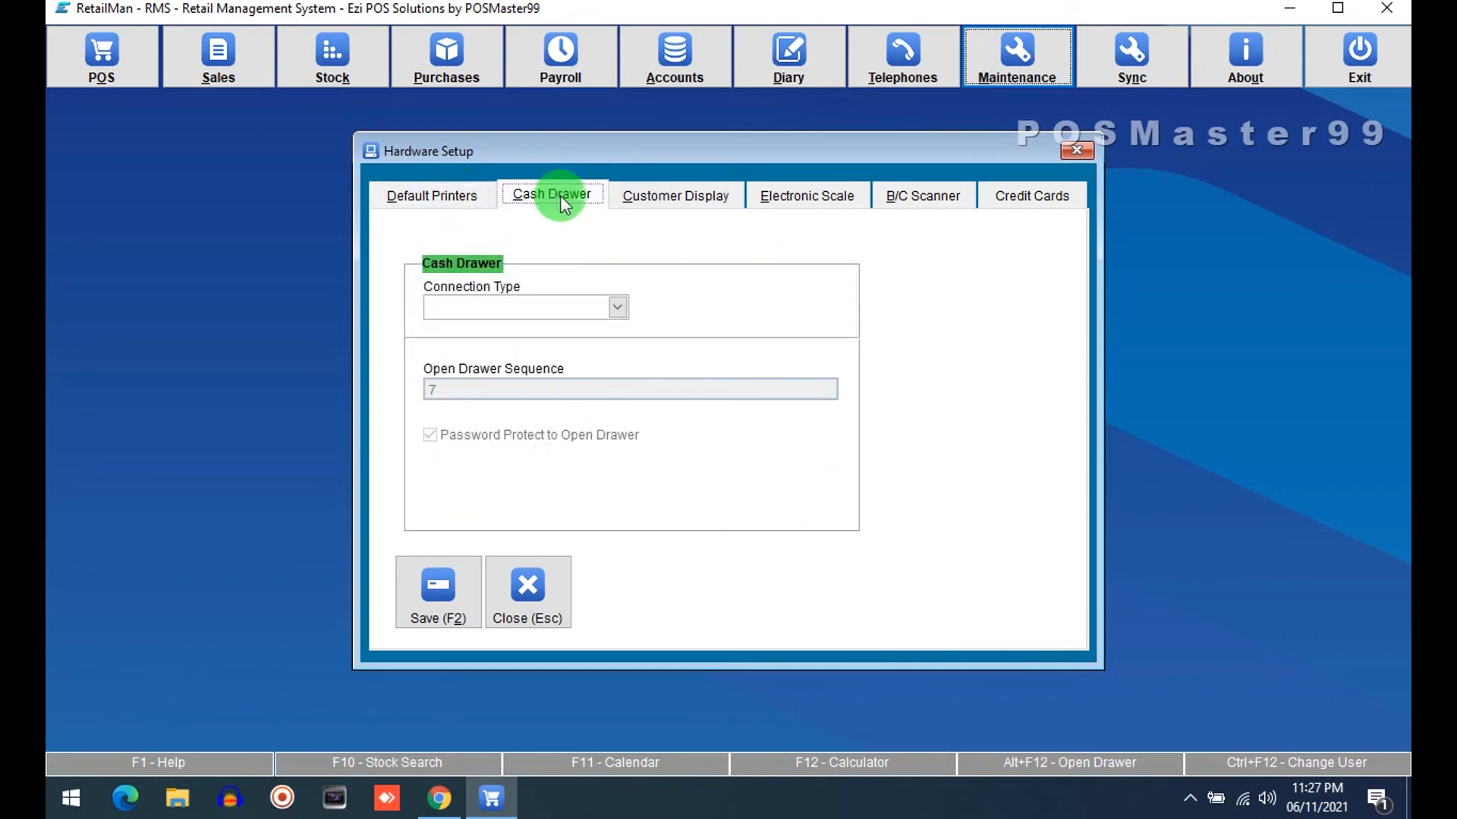
{"action": "left_click", "coordinate": [584, 308]}
{"action": "left_click", "coordinate": [491, 349]}
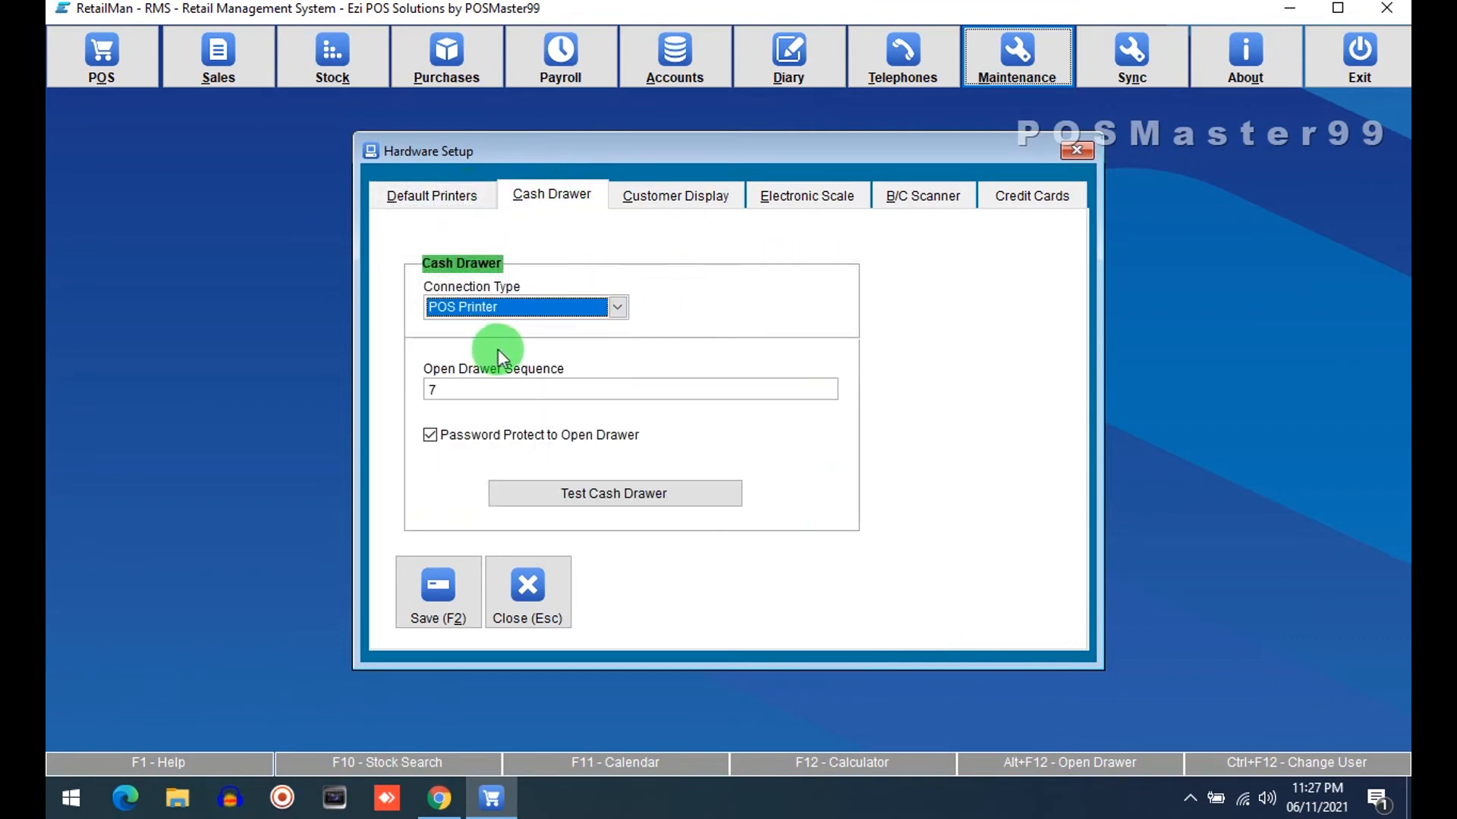
{"action": "left_click_drag", "start_coordinate": [488, 390], "coordinate": [383, 391]}
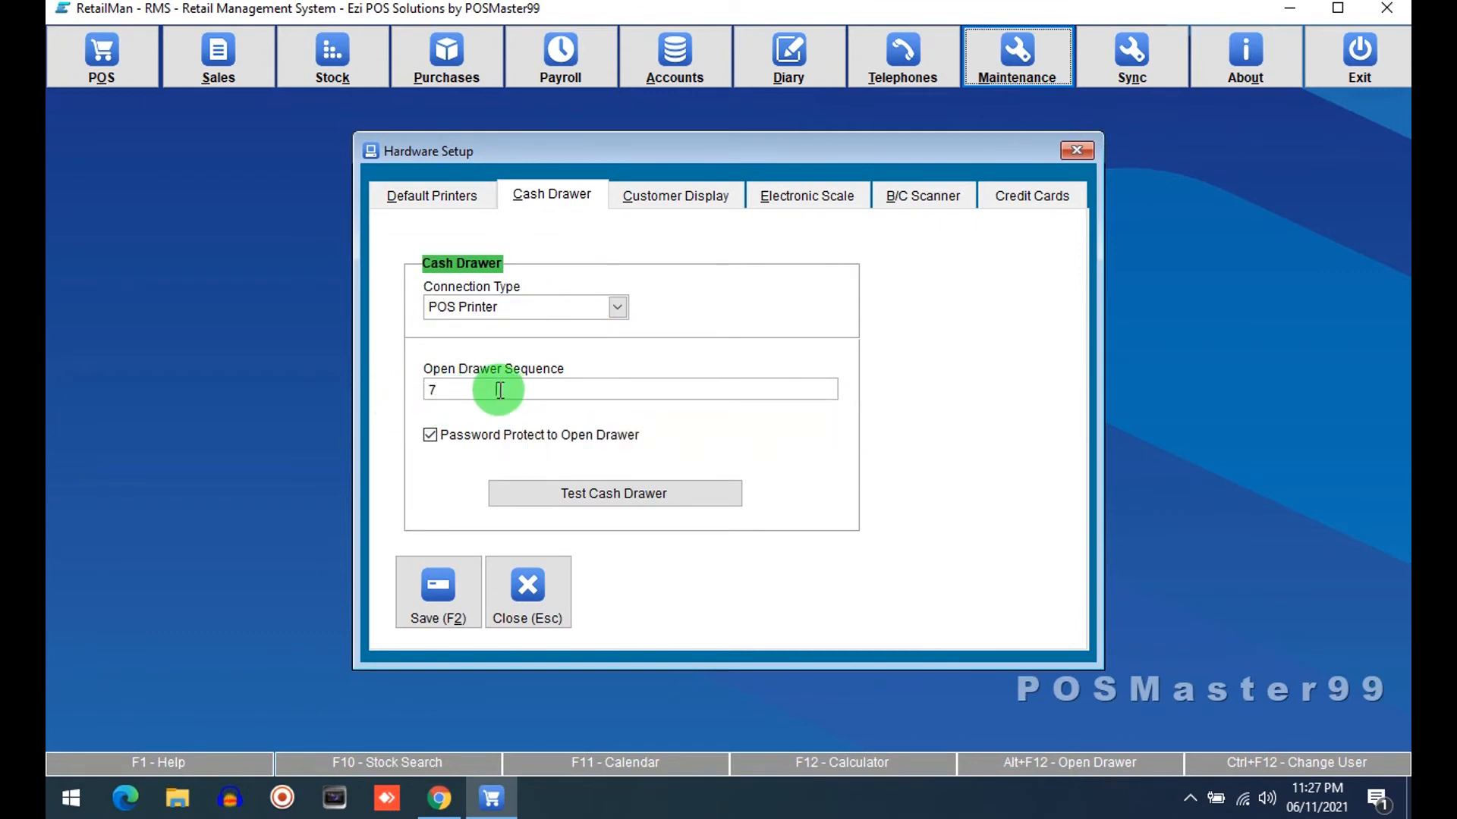
{"action": "left_click_drag", "start_coordinate": [500, 390], "coordinate": [427, 391]}
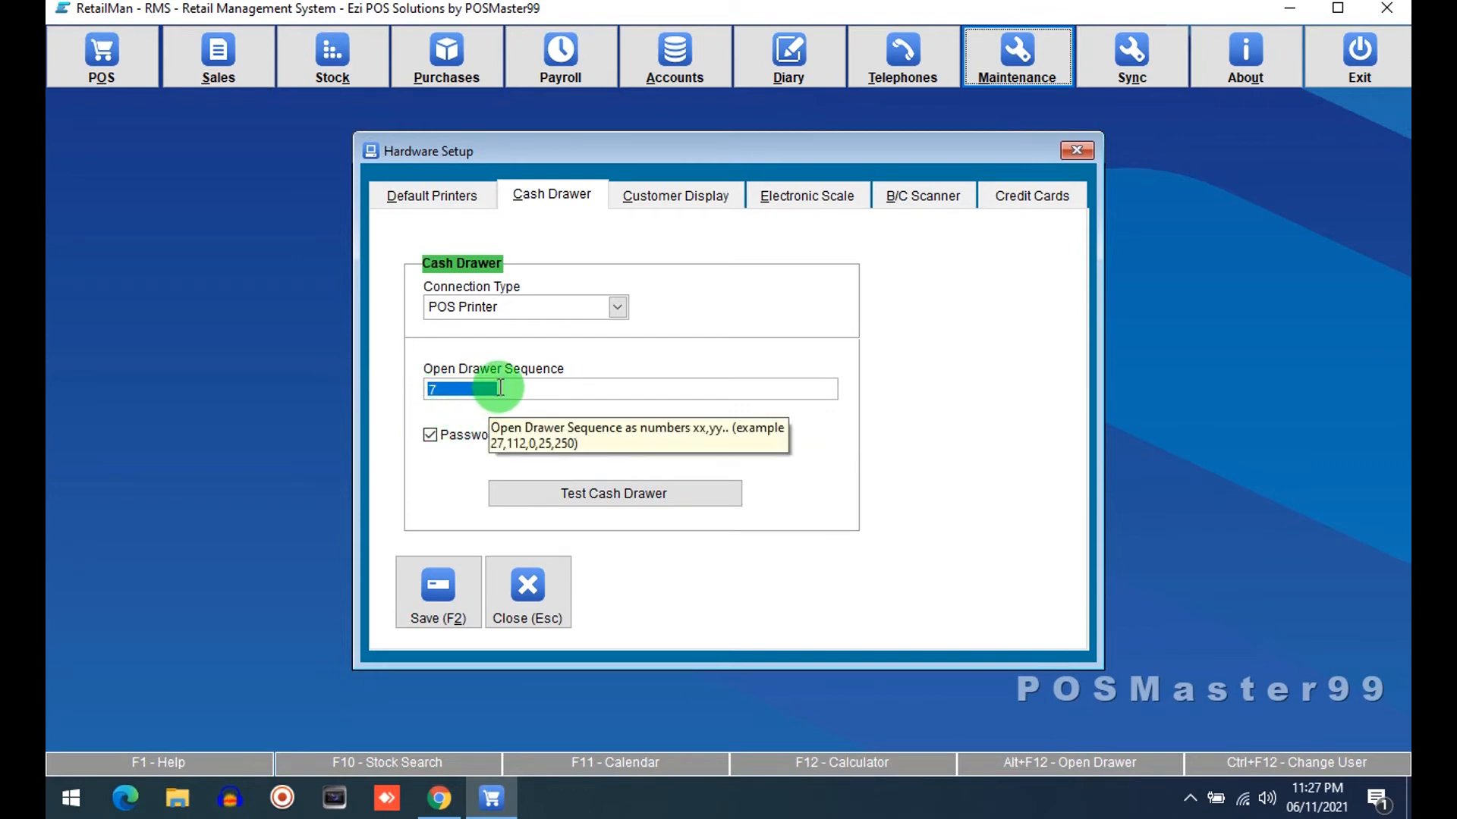
{"action": "left_click_drag", "start_coordinate": [589, 390], "coordinate": [419, 378]}
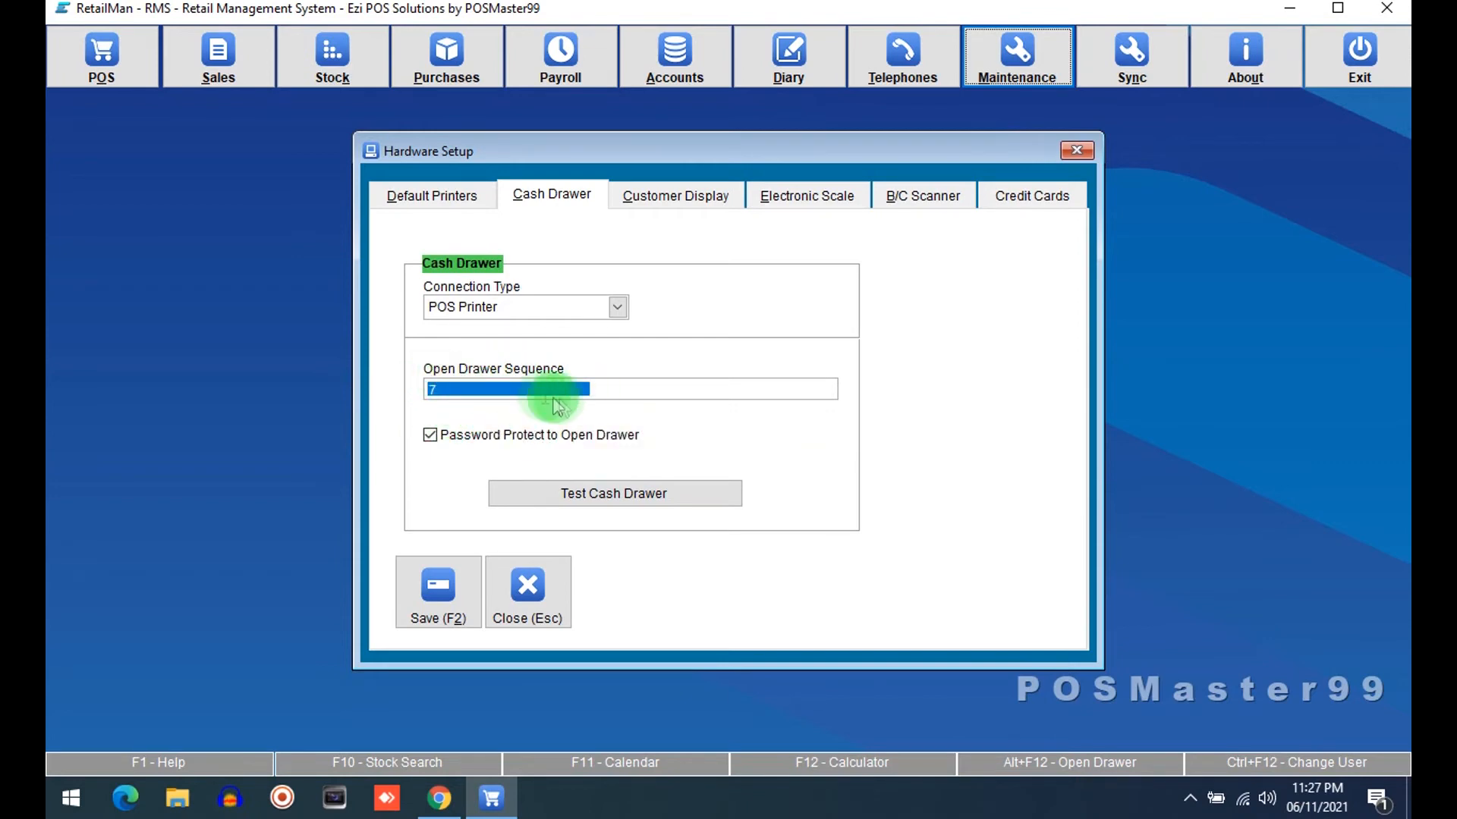
{"action": "left_click_drag", "start_coordinate": [673, 390], "coordinate": [396, 376]}
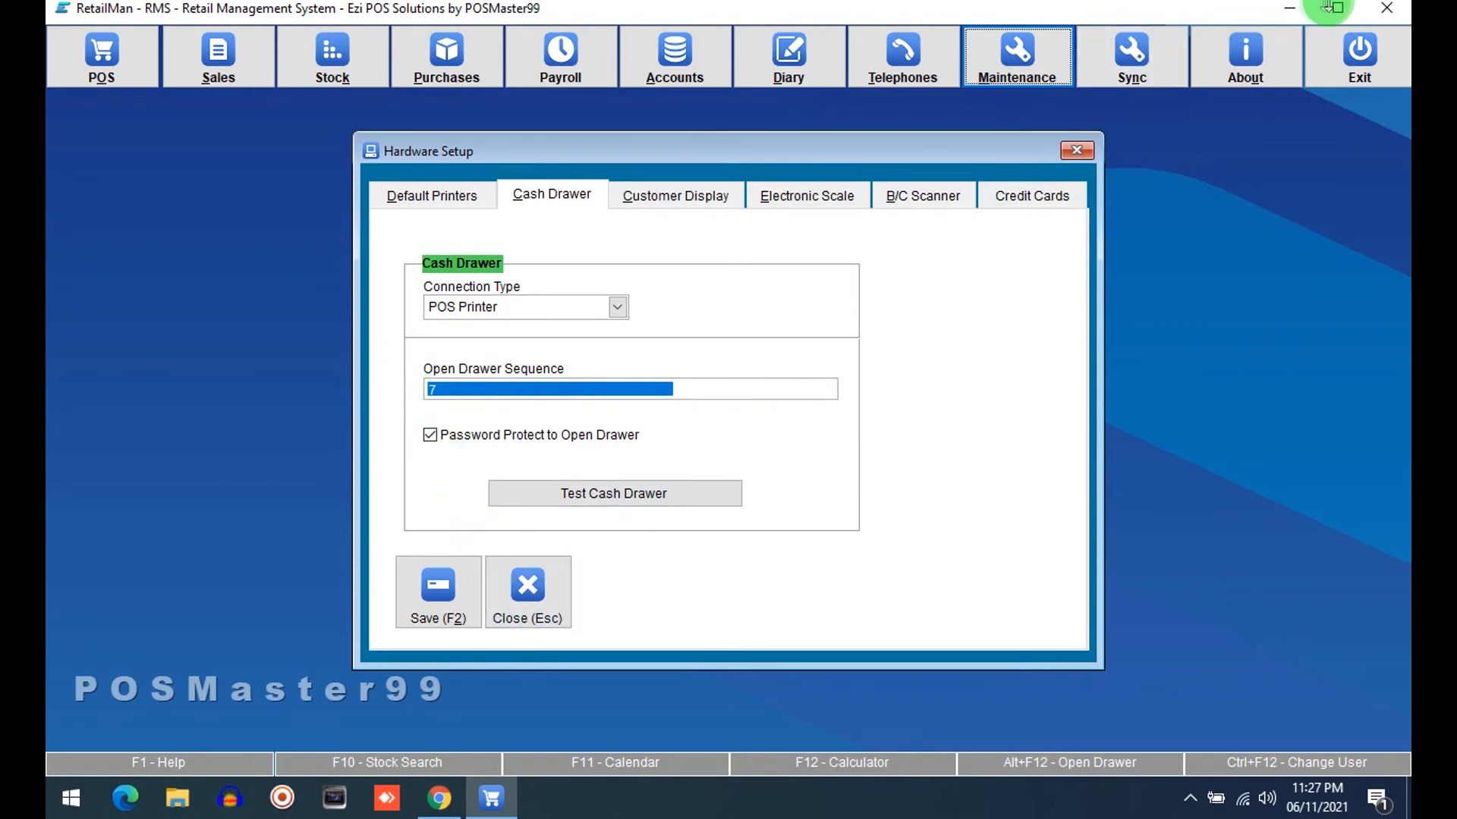
Open the Hardware setting notes file from the RetailMan POS shortcut's folder, review the cash drawer code, and close it
{"action": "left_click", "coordinate": [1290, 8]}
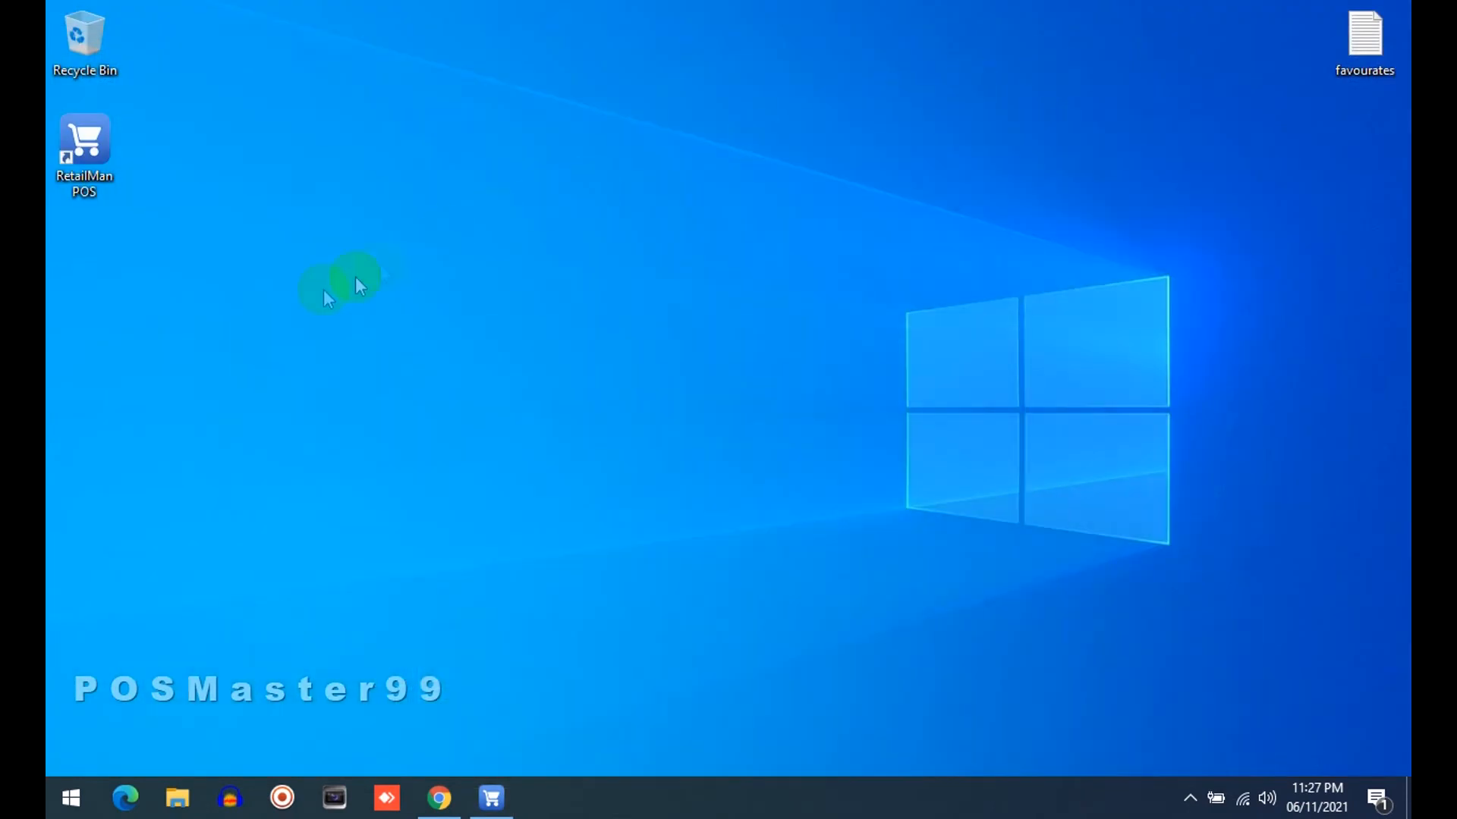
{"action": "right_click", "coordinate": [91, 152]}
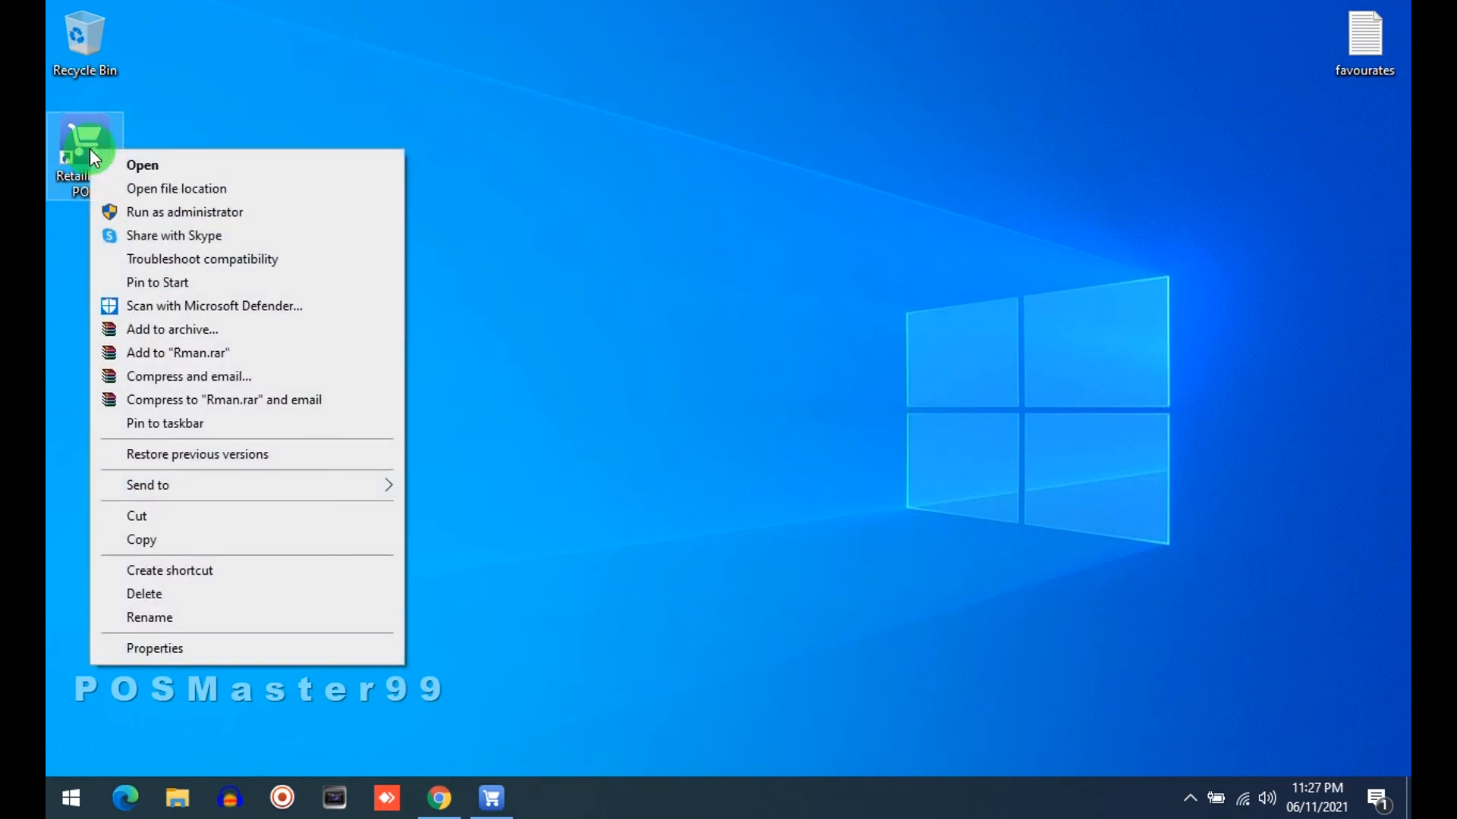
{"action": "left_click", "coordinate": [233, 199]}
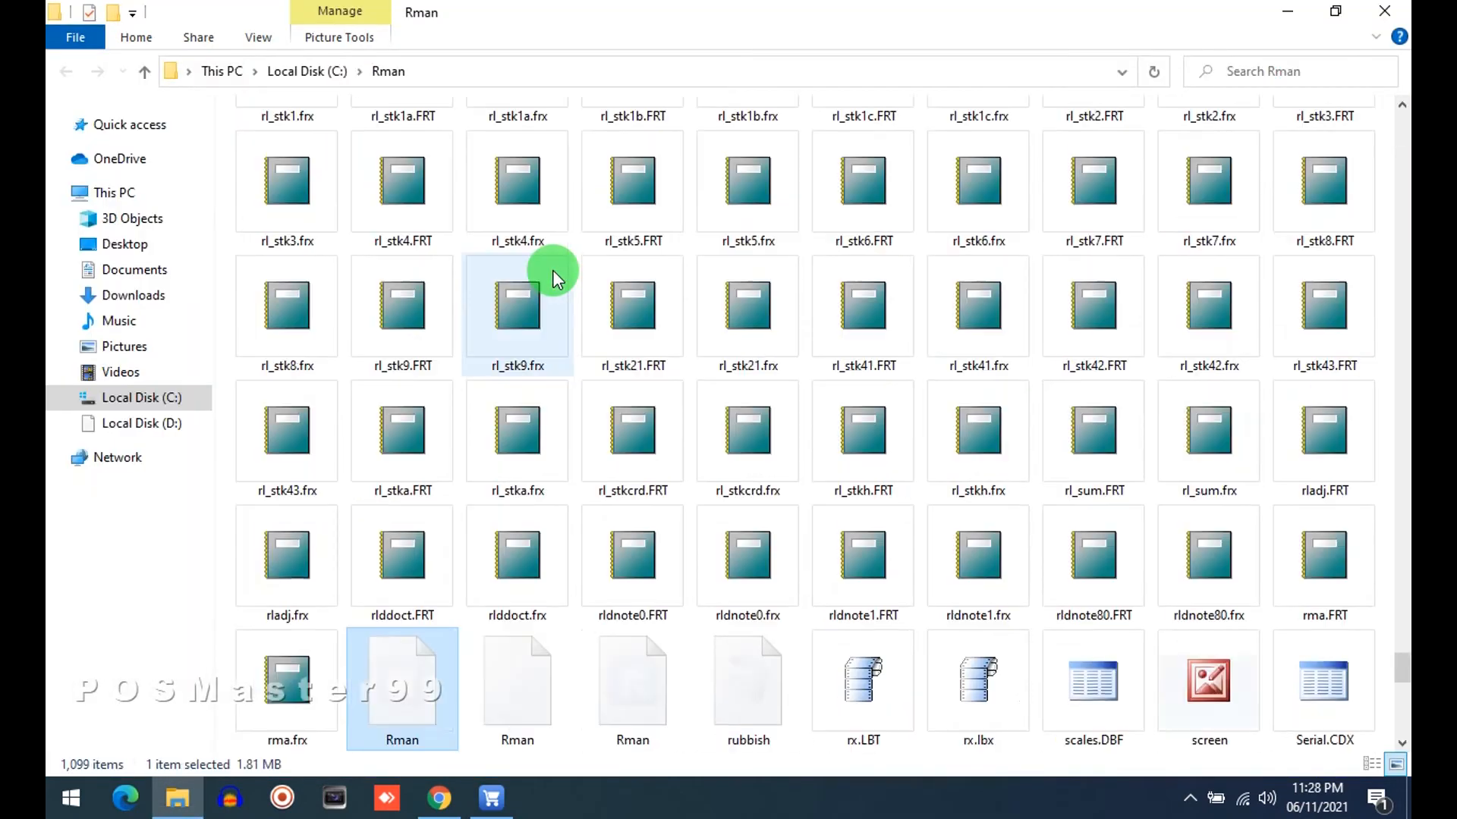
{"action": "key", "text": "h"}
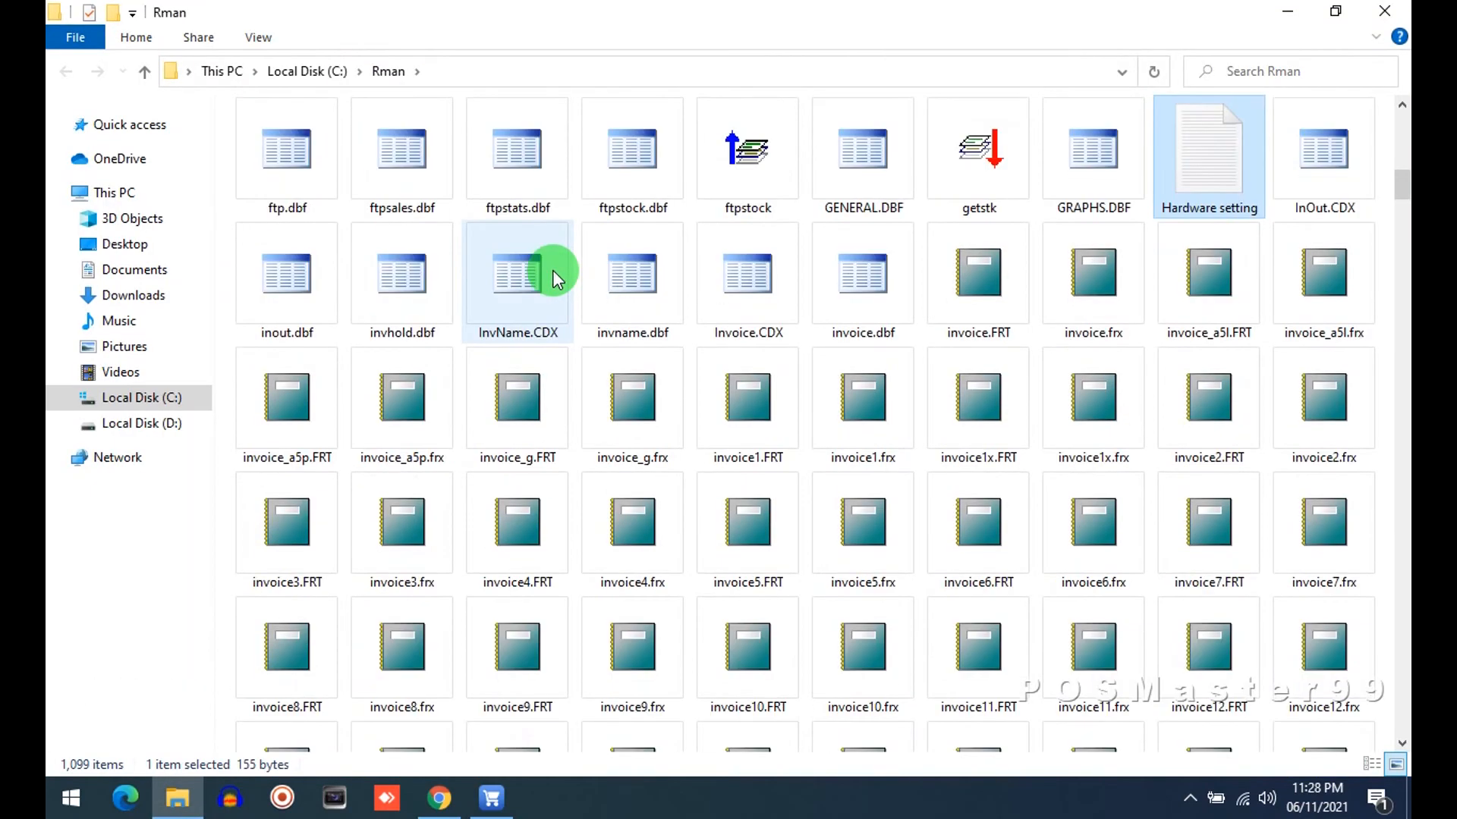
{"action": "double_click", "coordinate": [1234, 150]}
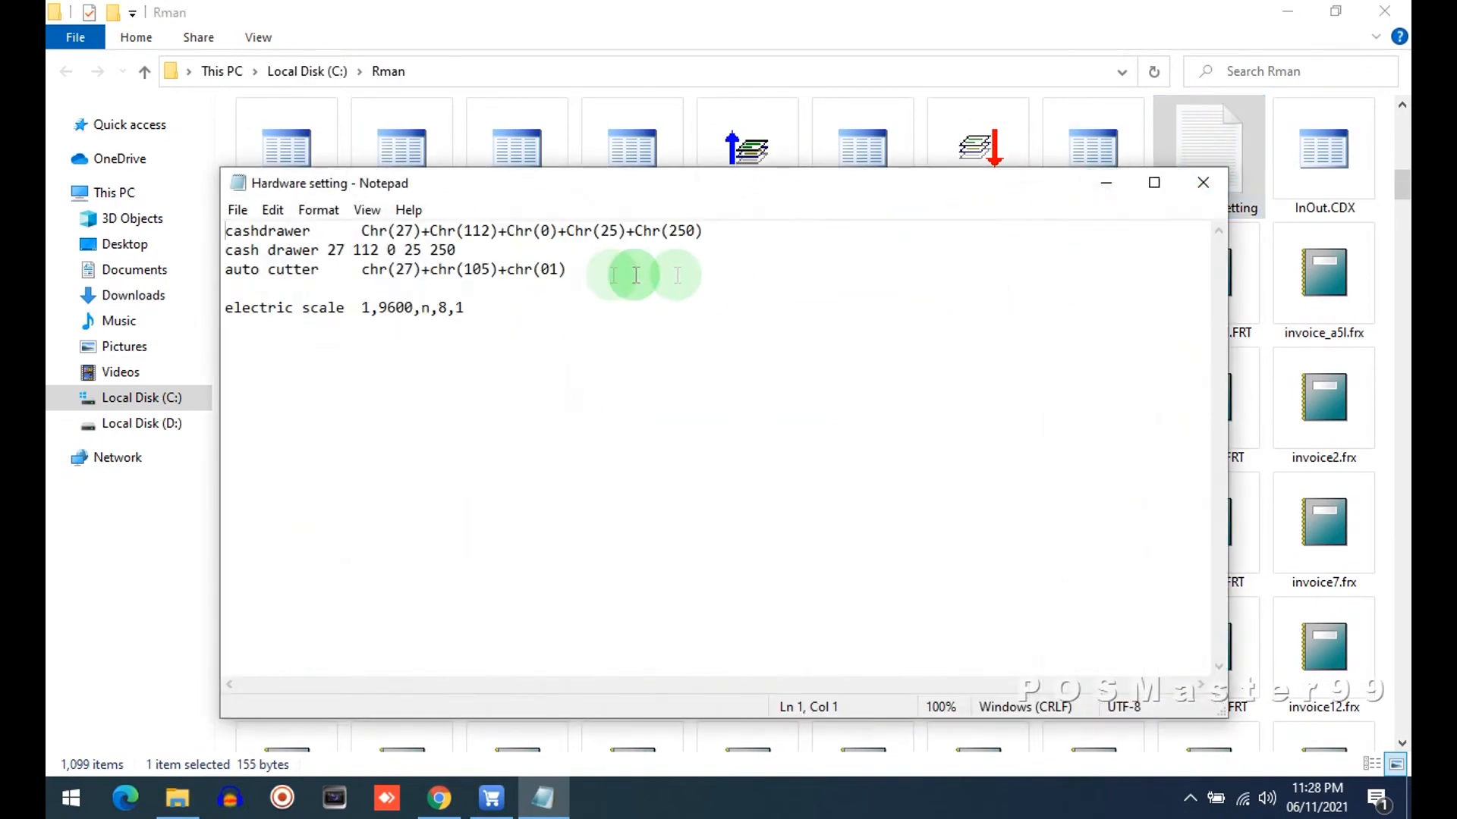
{"action": "left_click_drag", "start_coordinate": [363, 230], "coordinate": [712, 231]}
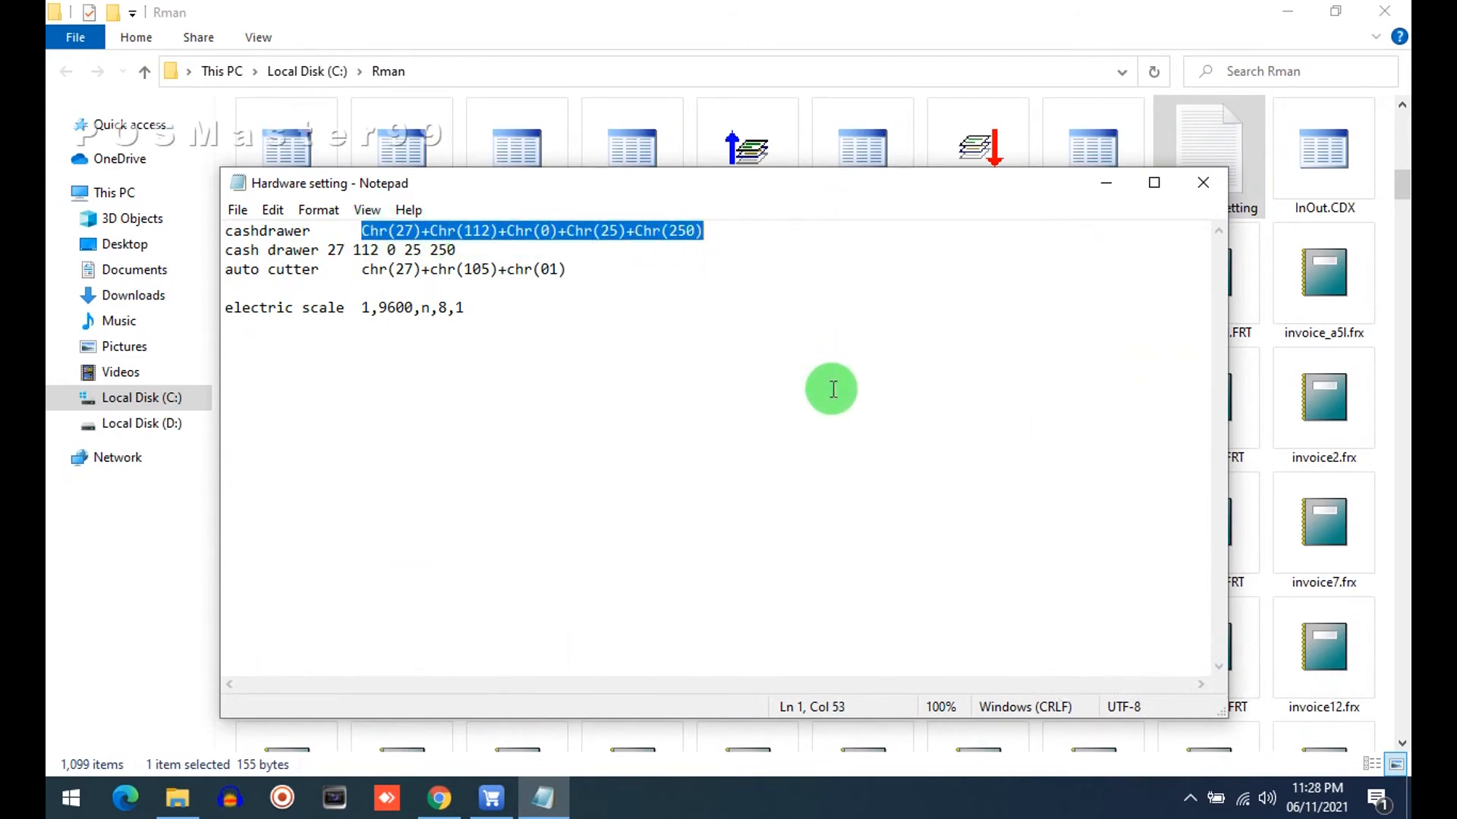
{"action": "left_click", "coordinate": [1204, 187]}
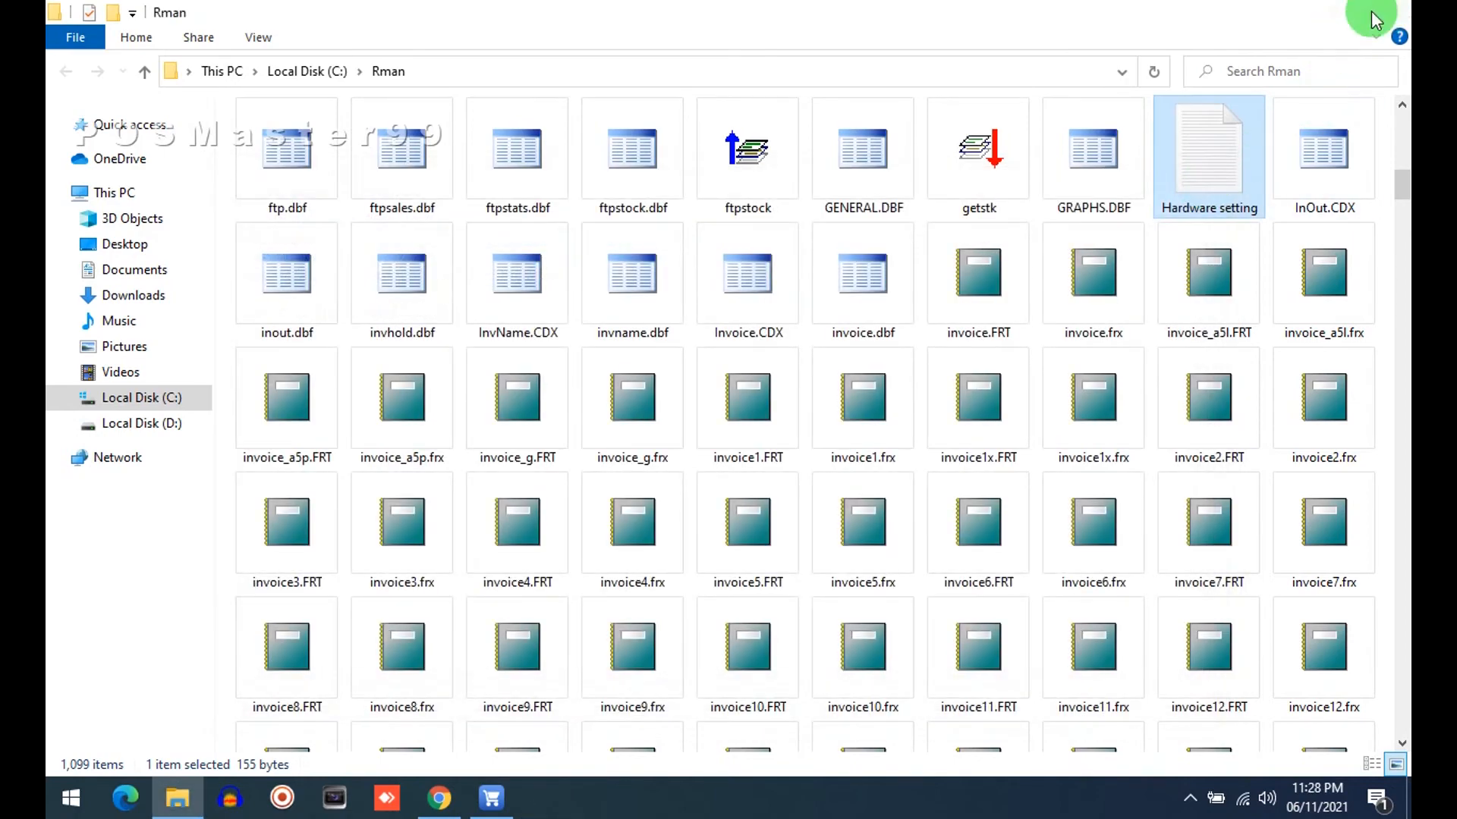
{"action": "left_click", "coordinate": [1379, 10]}
Return to RetailMan and close Hardware Setup and the Maintenance menu
{"action": "left_click", "coordinate": [492, 796]}
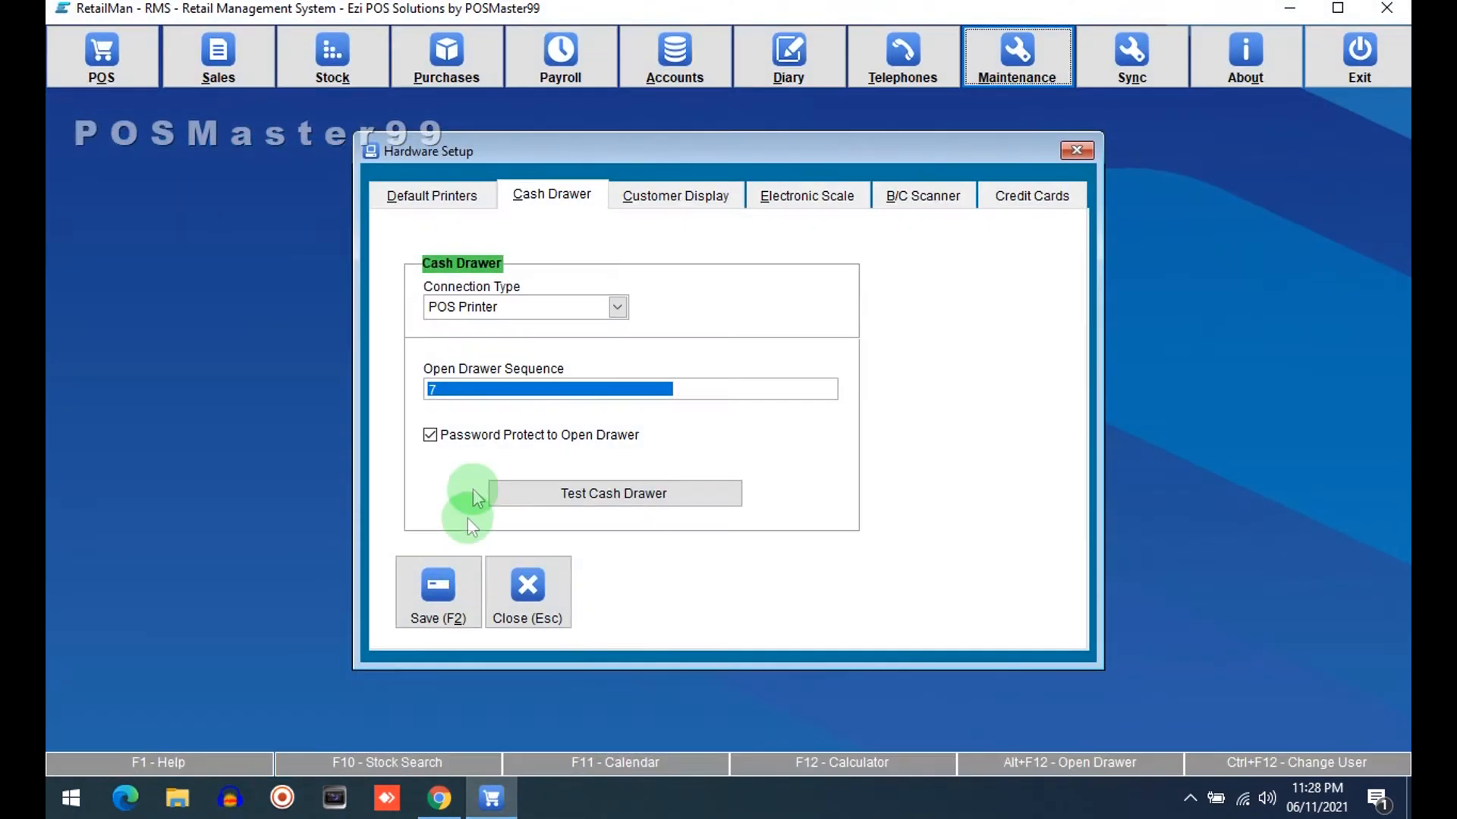
{"action": "left_click", "coordinate": [441, 388]}
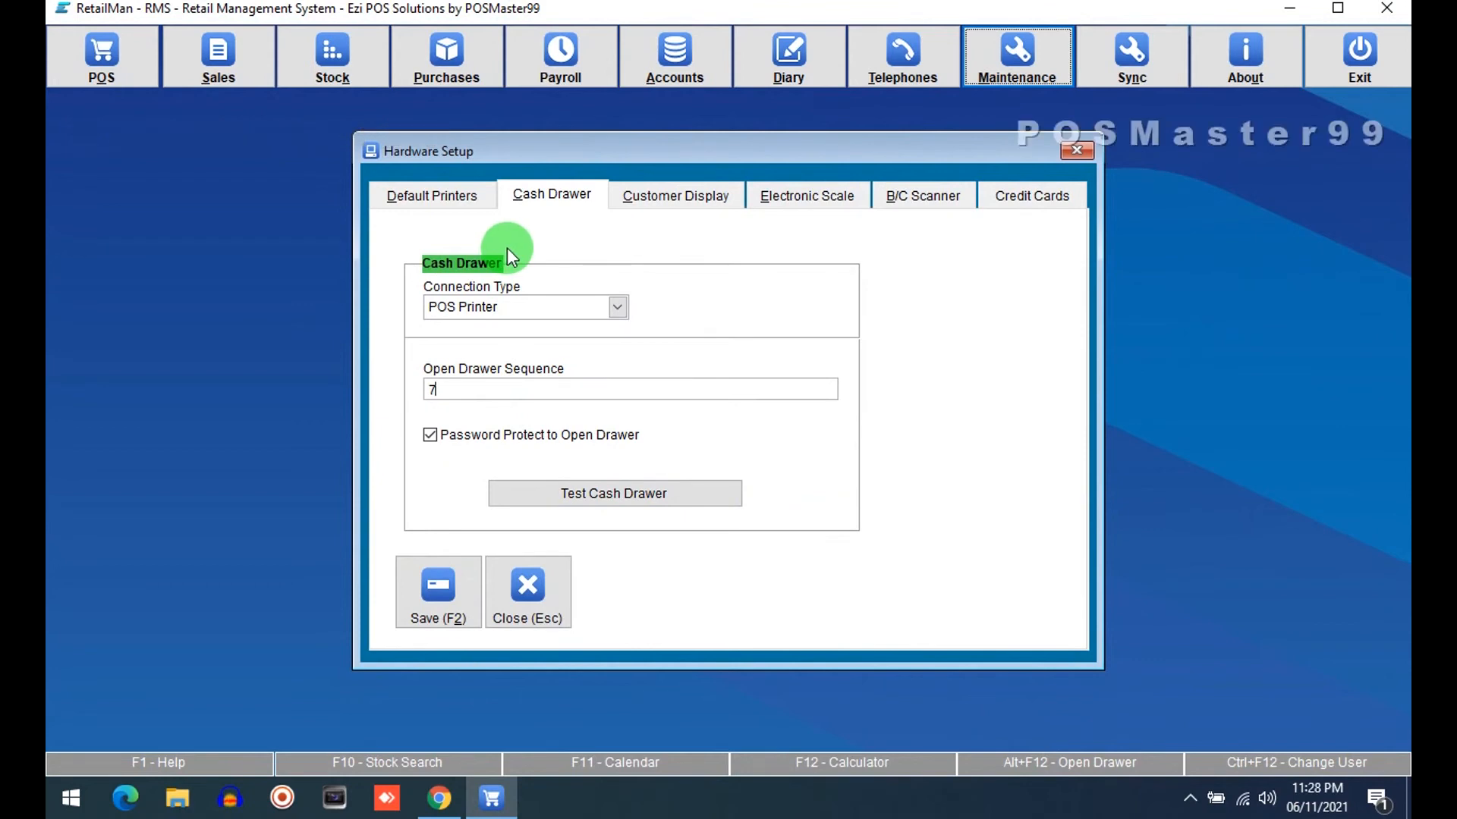
{"action": "left_click", "coordinate": [1061, 150]}
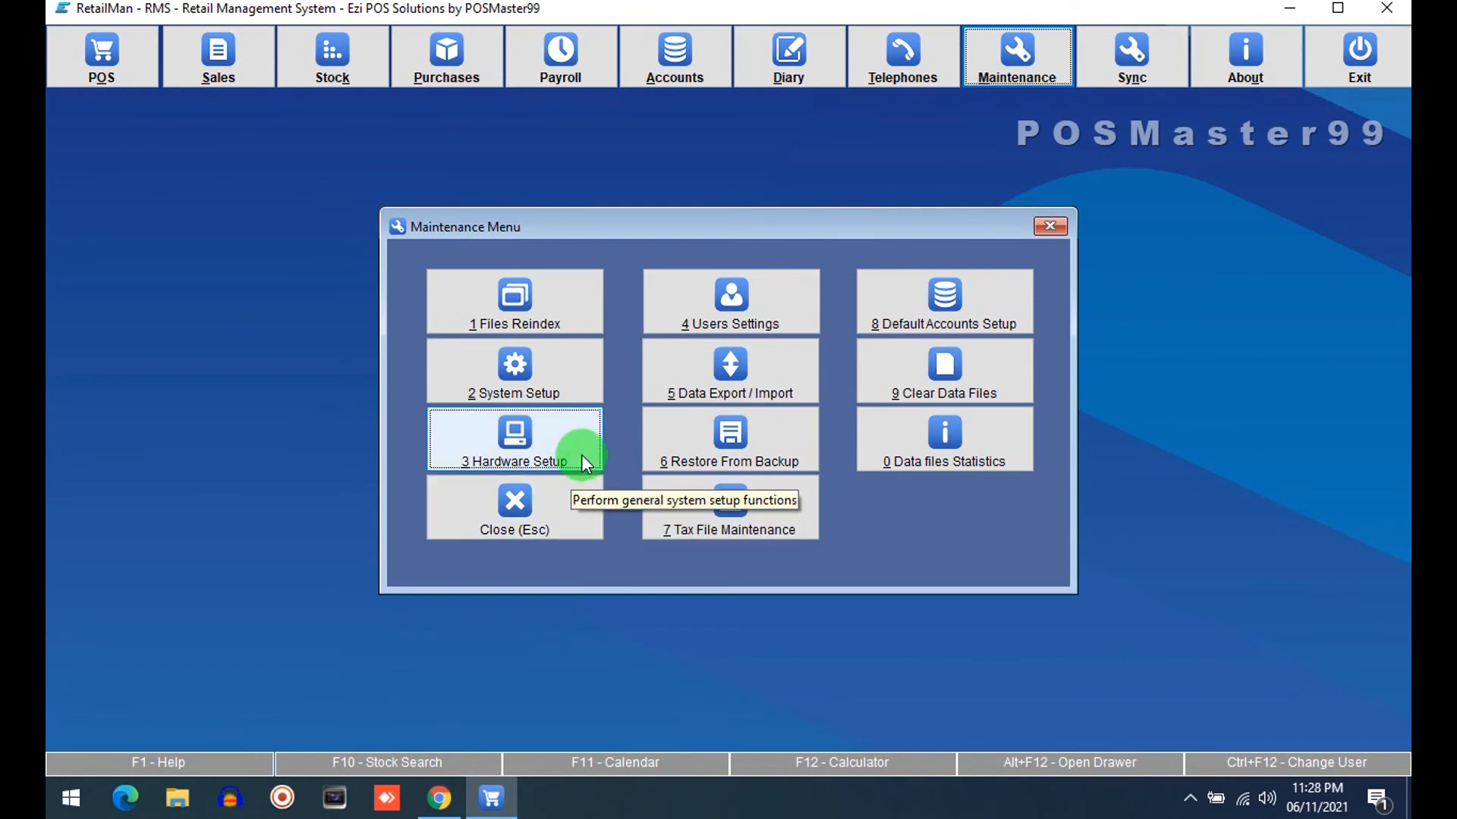
{"action": "left_click", "coordinate": [535, 519]}
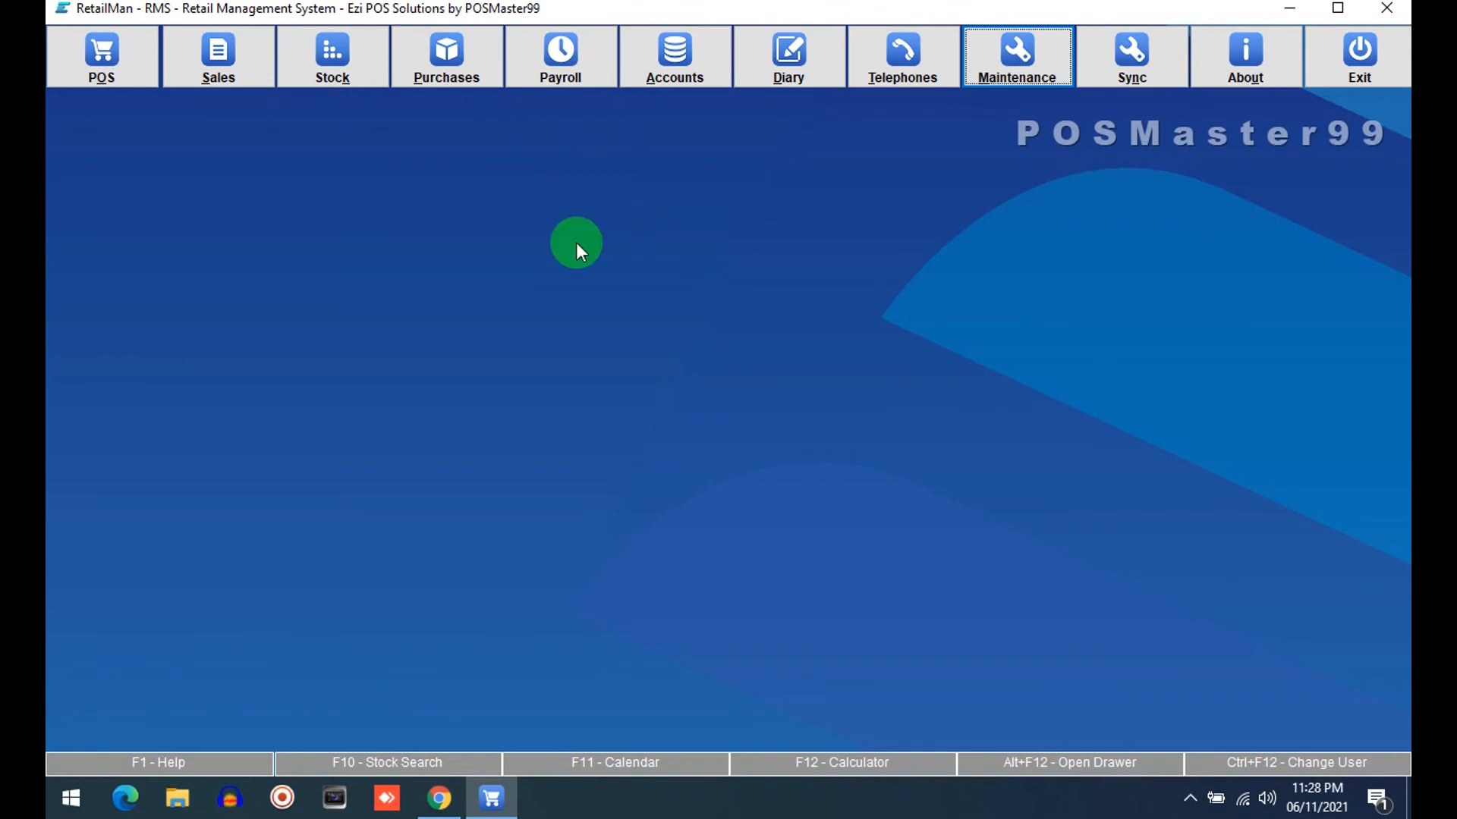
Open the Out of Stock Report from the Stock menu
{"action": "key", "text": "alt+k"}
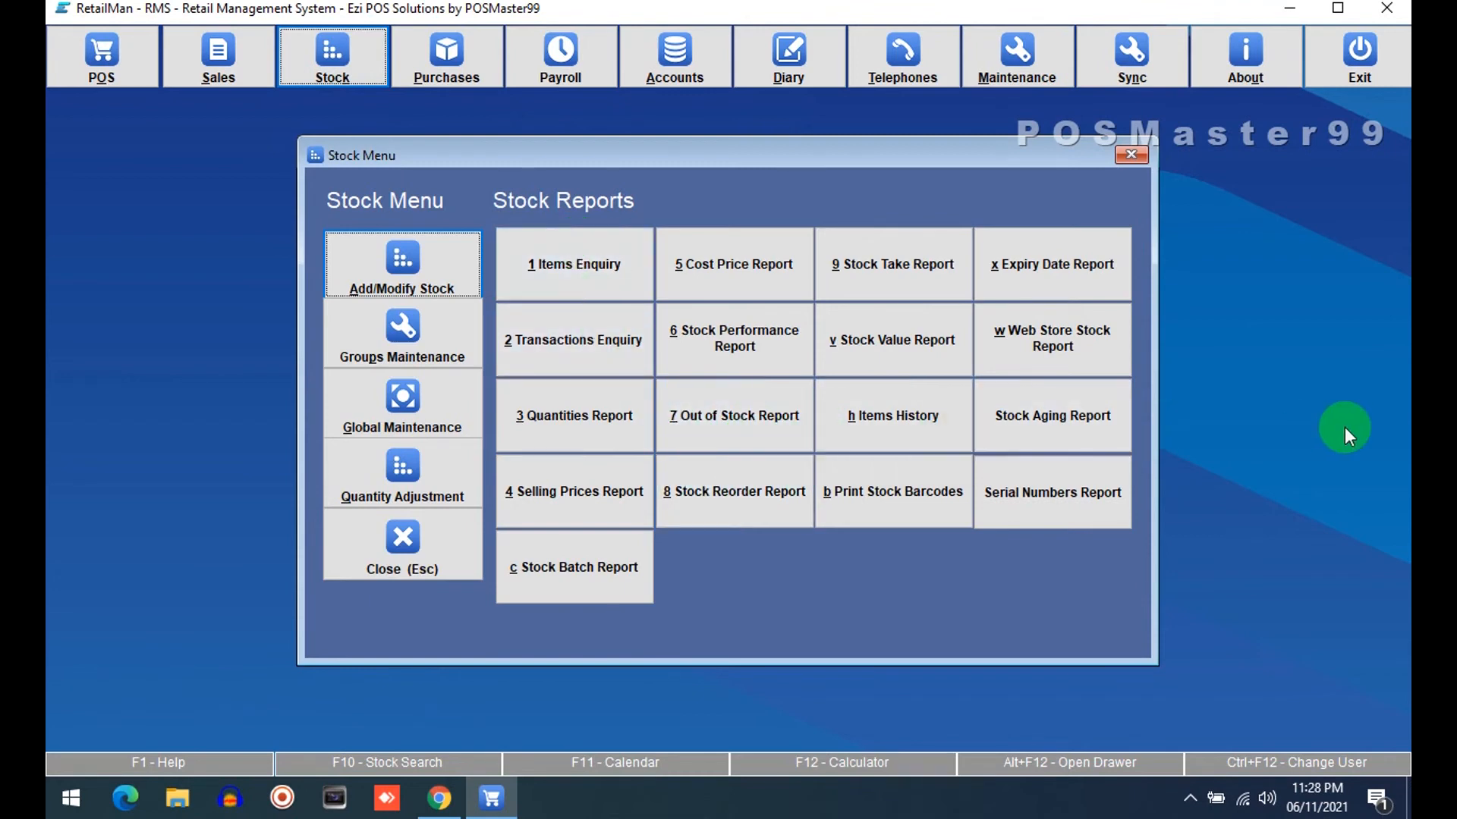
{"action": "key", "text": "7"}
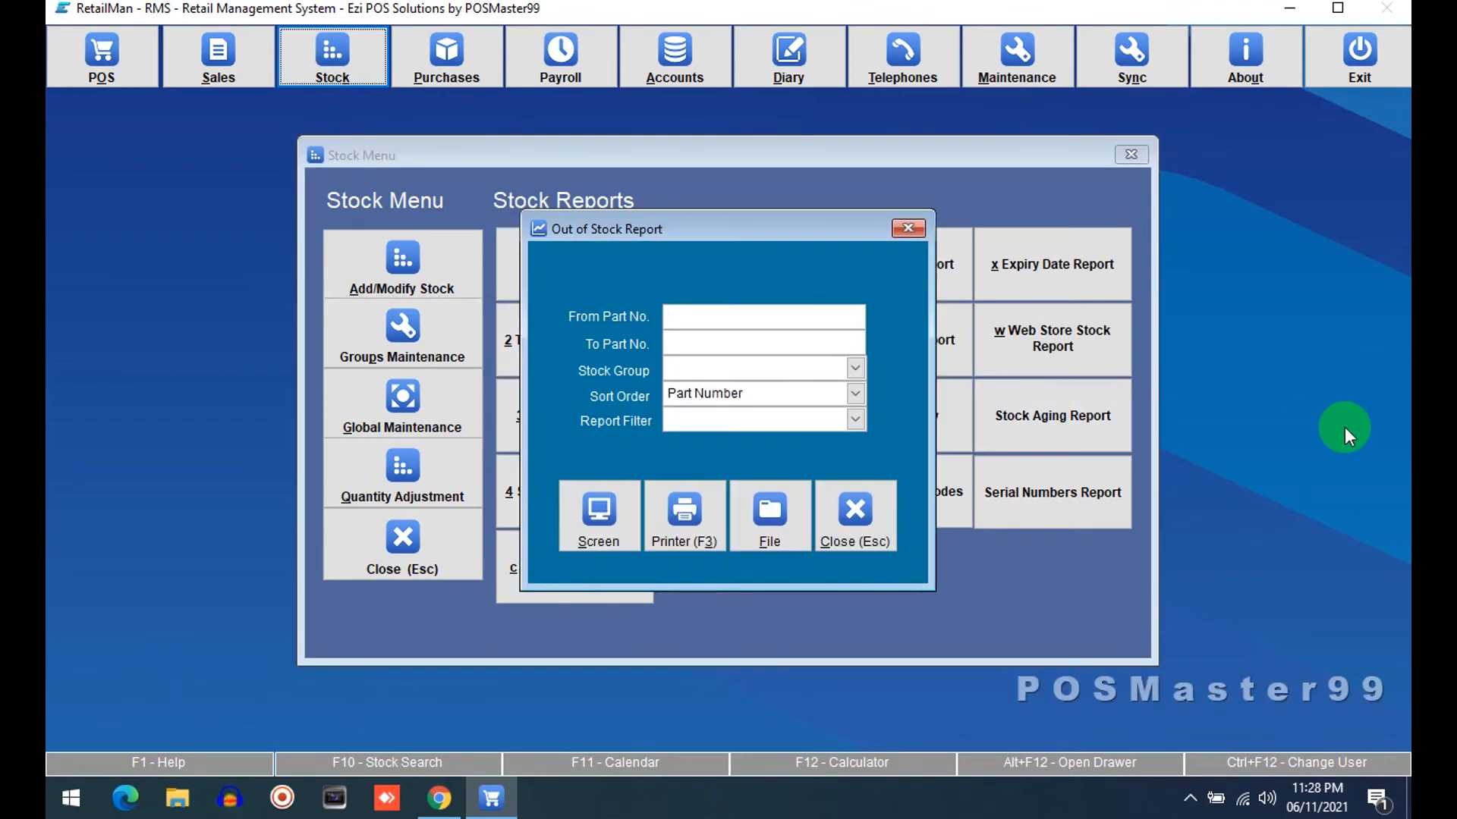
Close the Out of Stock Report, preview the Quantities Report dialog, and close it along with the Stock menu
{"action": "key", "text": "Escape"}
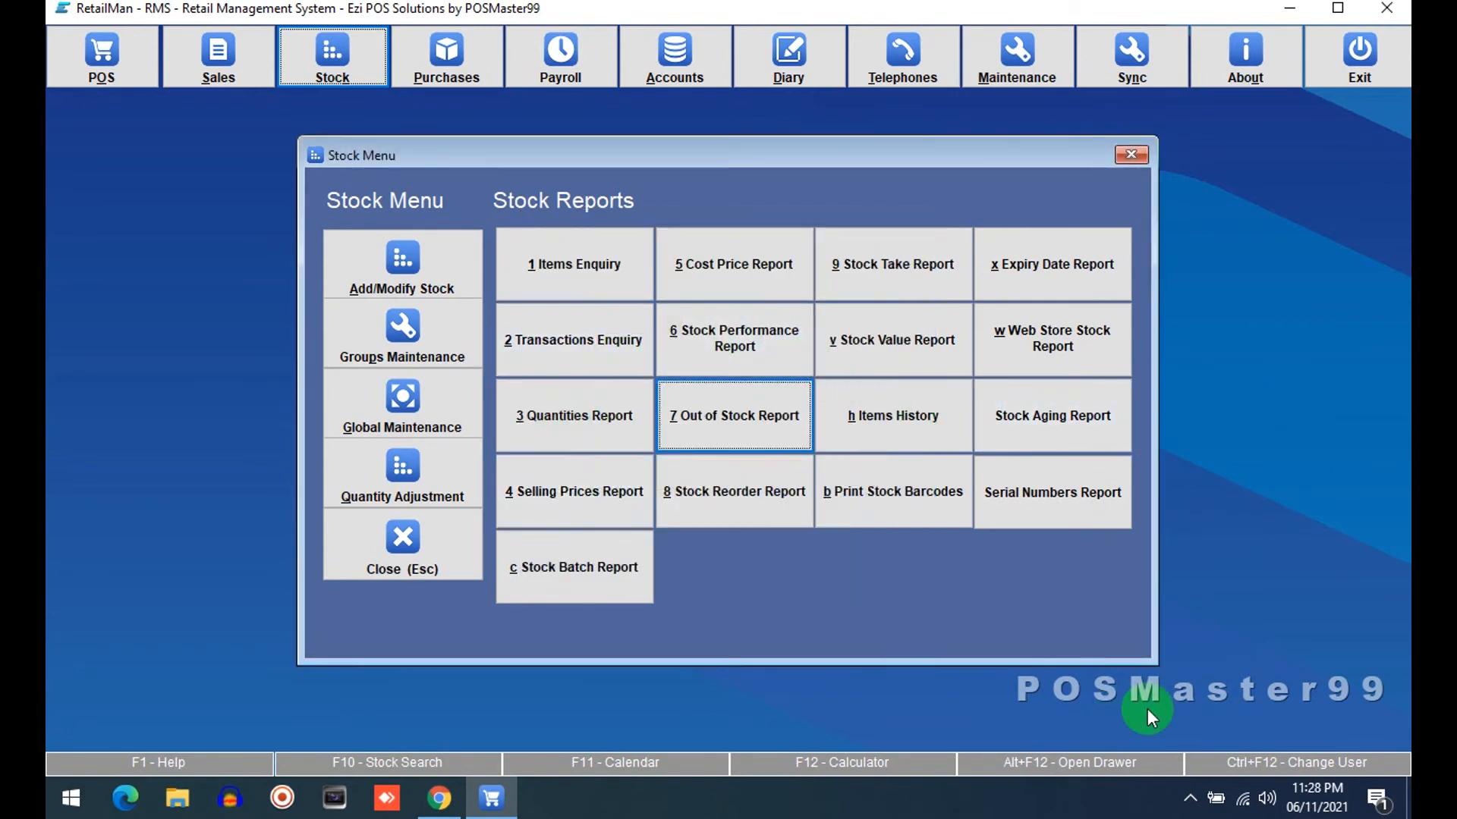
{"action": "key", "text": "3"}
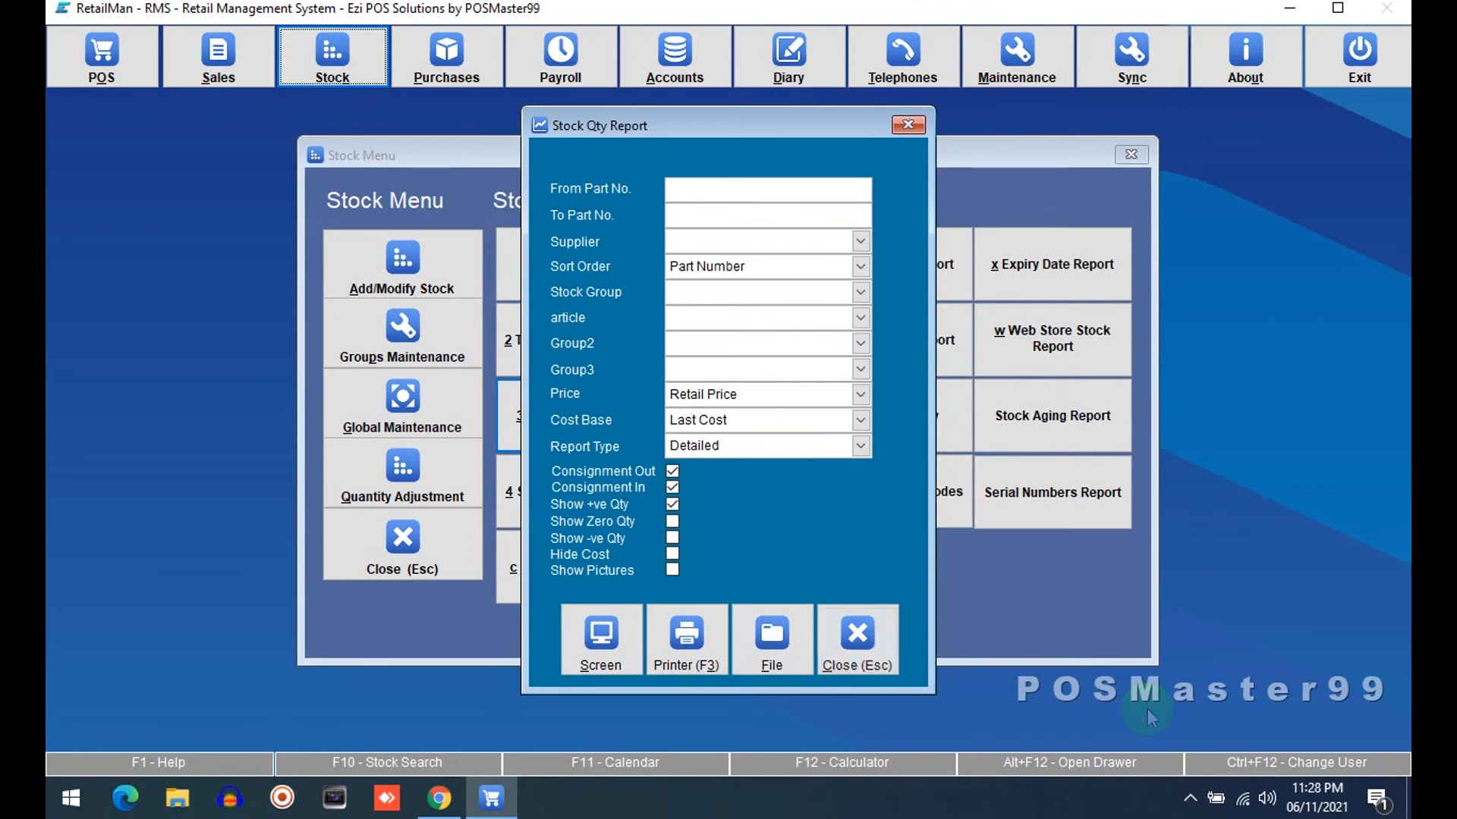
{"action": "key", "text": "Escape"}
{"action": "key", "text": "Escape"}
{"action": "key", "text": "Escape"}
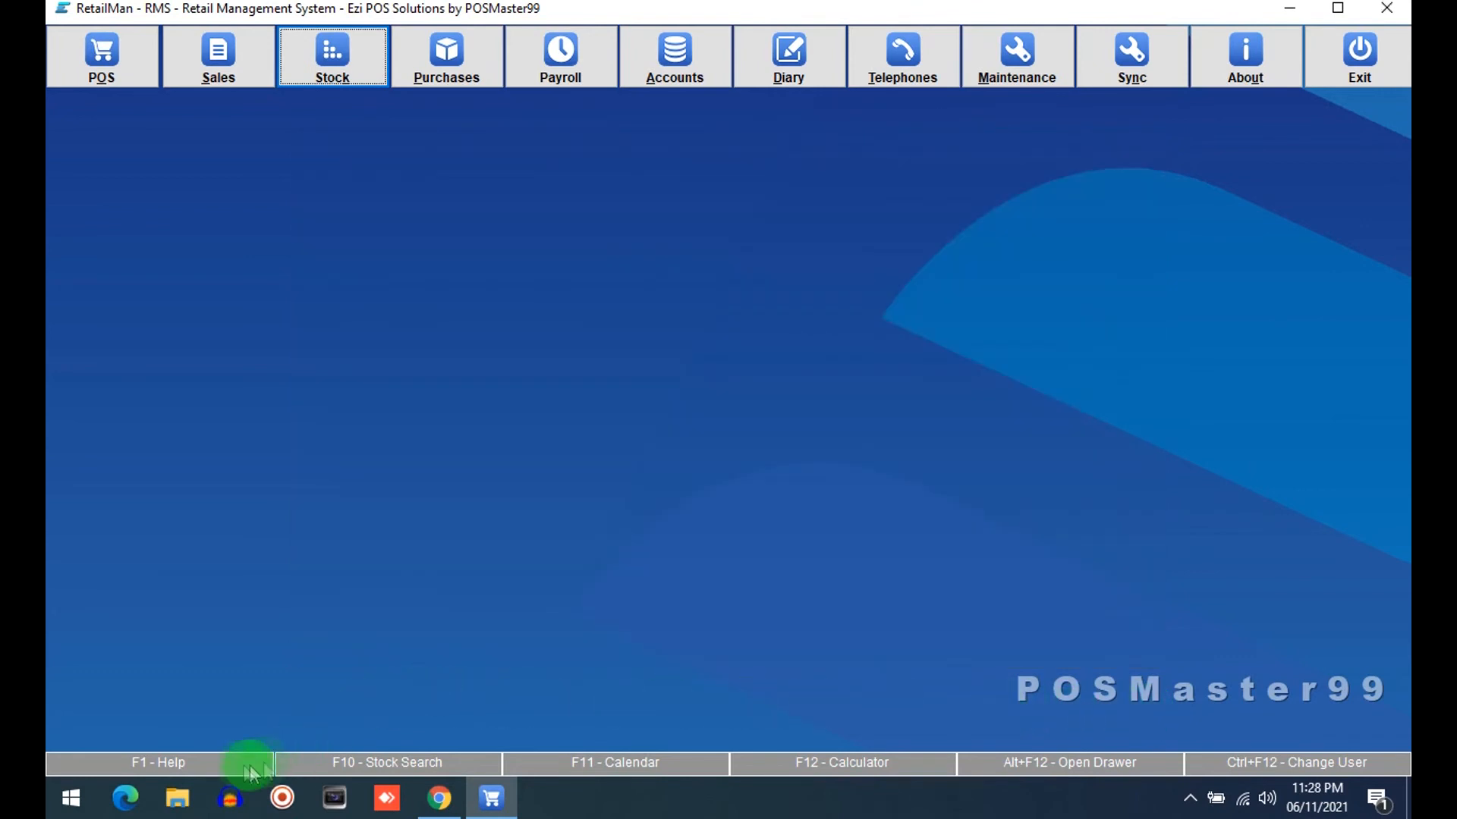
Open the Stock Search window and close it
{"action": "left_click", "coordinate": [362, 764]}
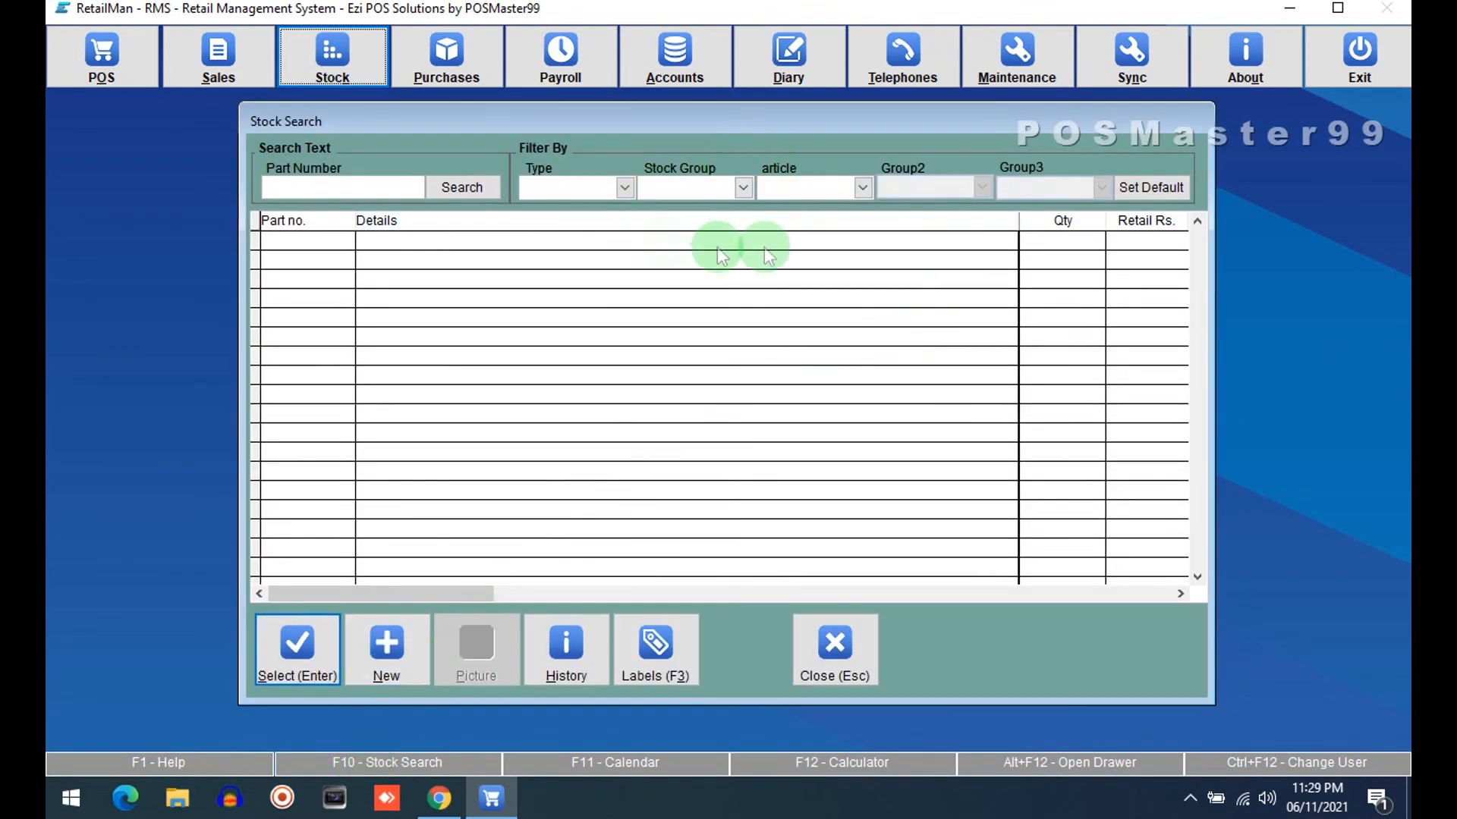
{"action": "left_click", "coordinate": [845, 666]}
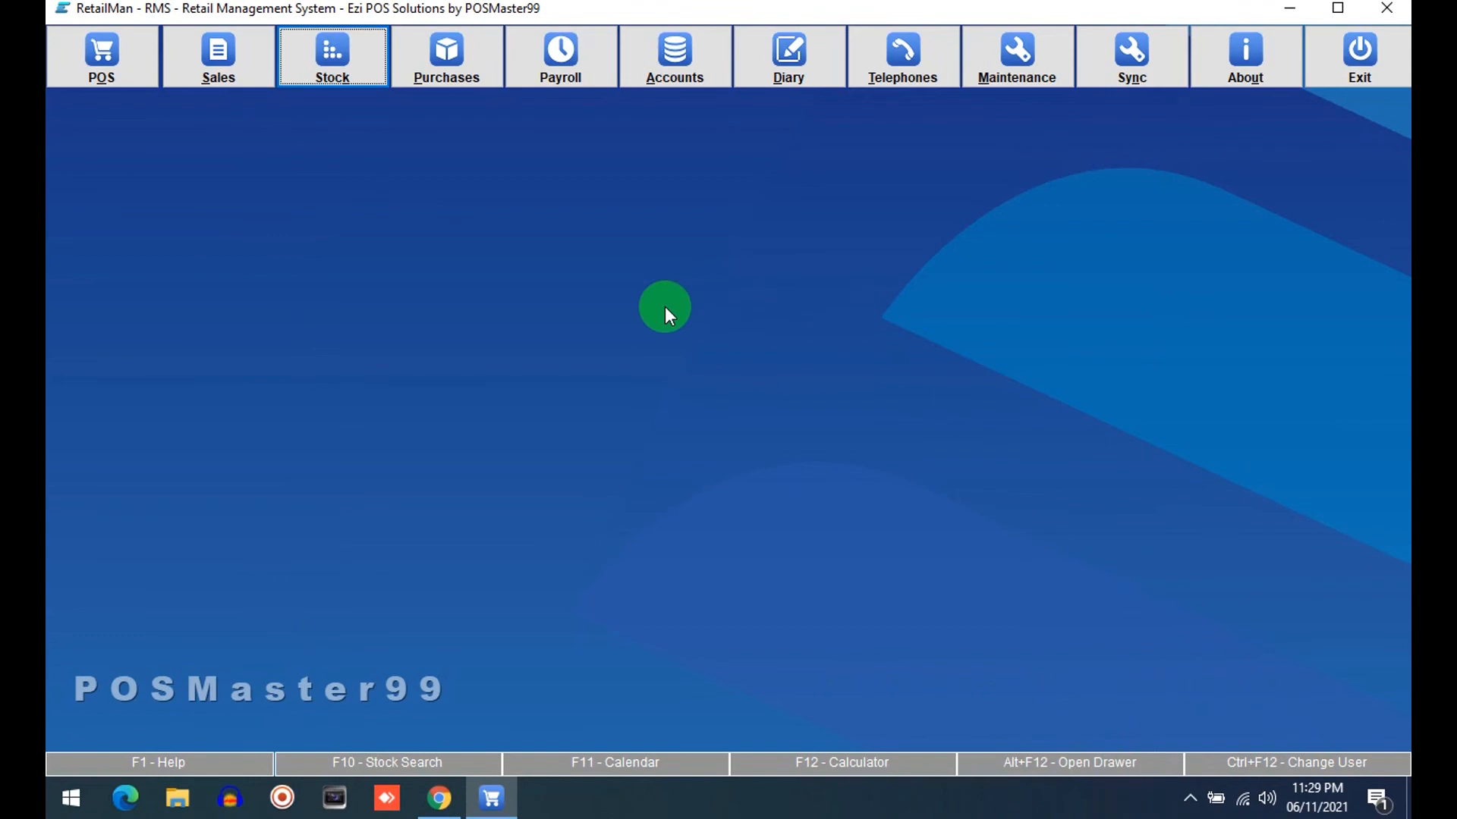
Open Groups Maintenance from the Stock menu to examine the stock groups and article columns, then close it
{"action": "left_click", "coordinate": [986, 66]}
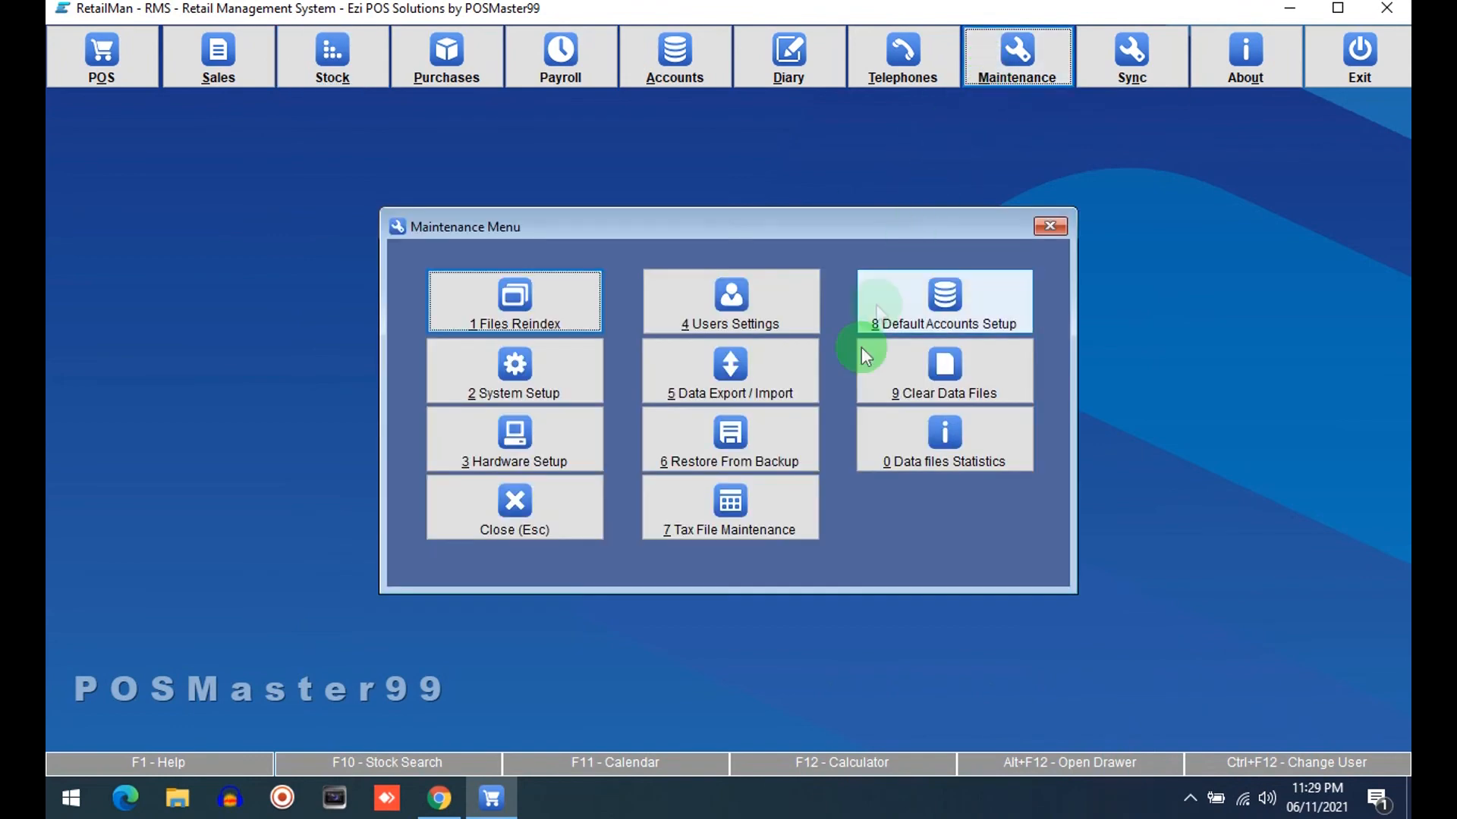
{"action": "left_click", "coordinate": [539, 518]}
{"action": "left_click", "coordinate": [332, 57]}
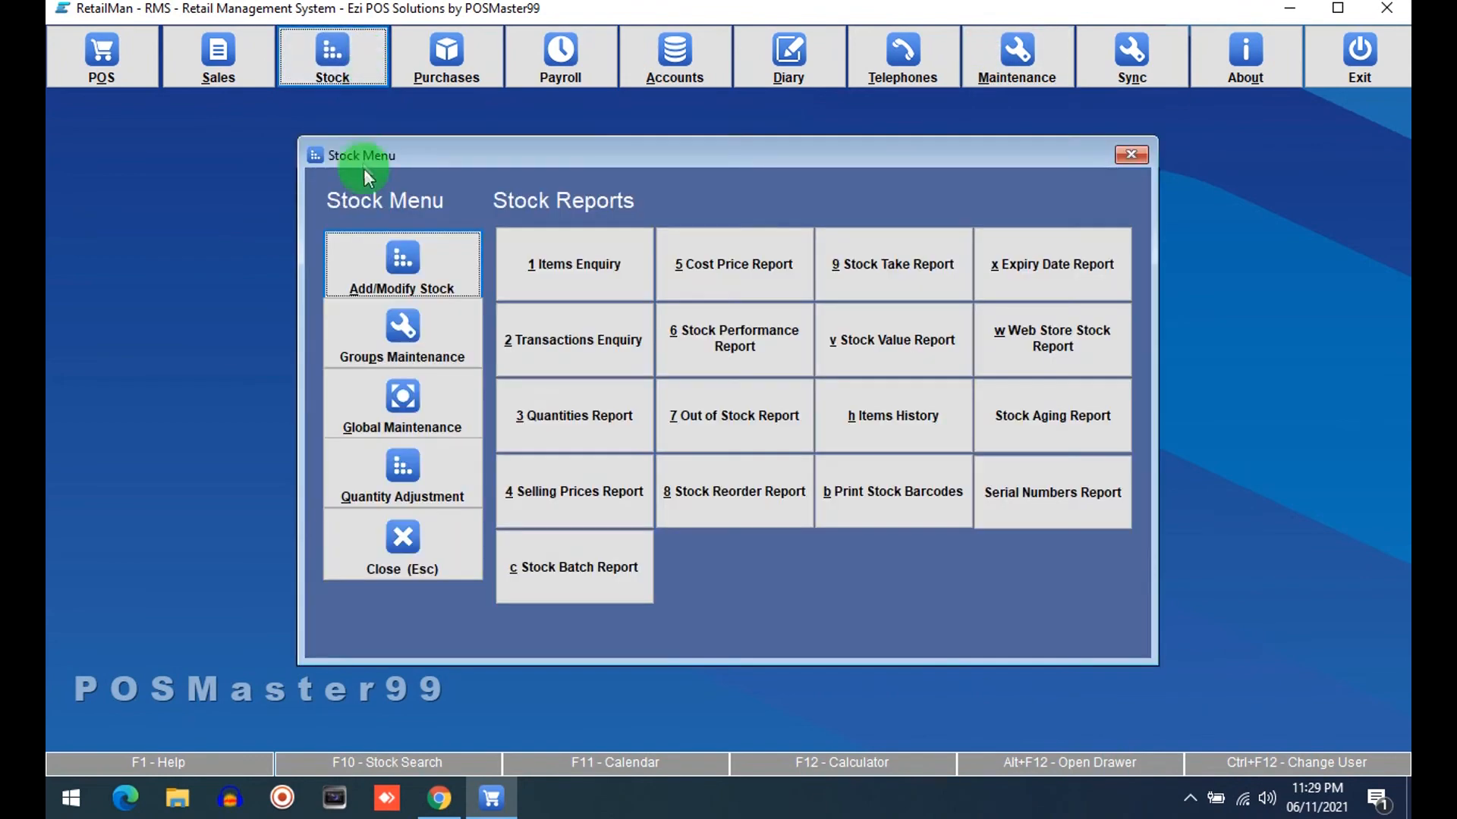
{"action": "left_click", "coordinate": [398, 333]}
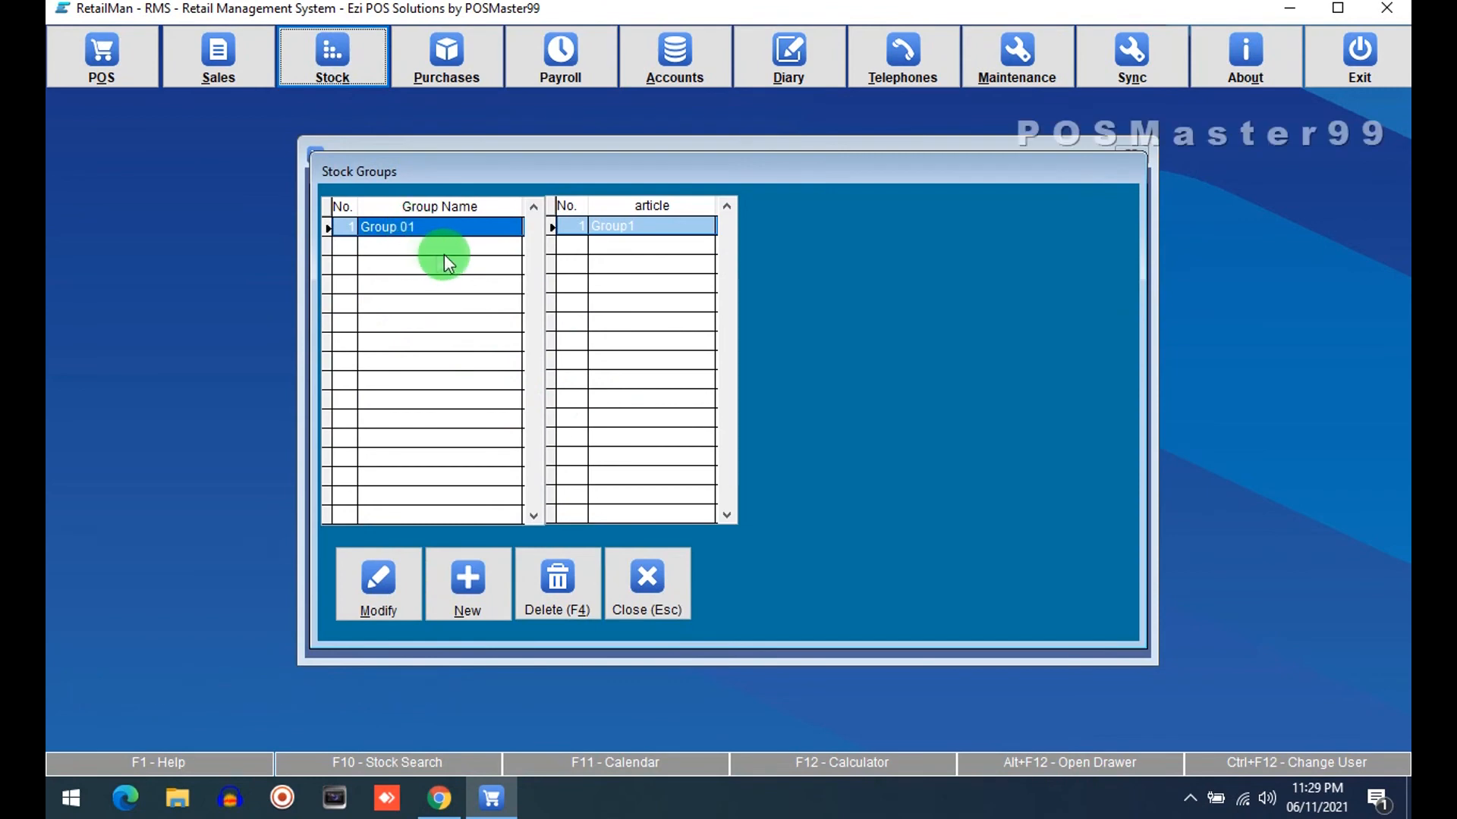
{"action": "left_click", "coordinate": [650, 223]}
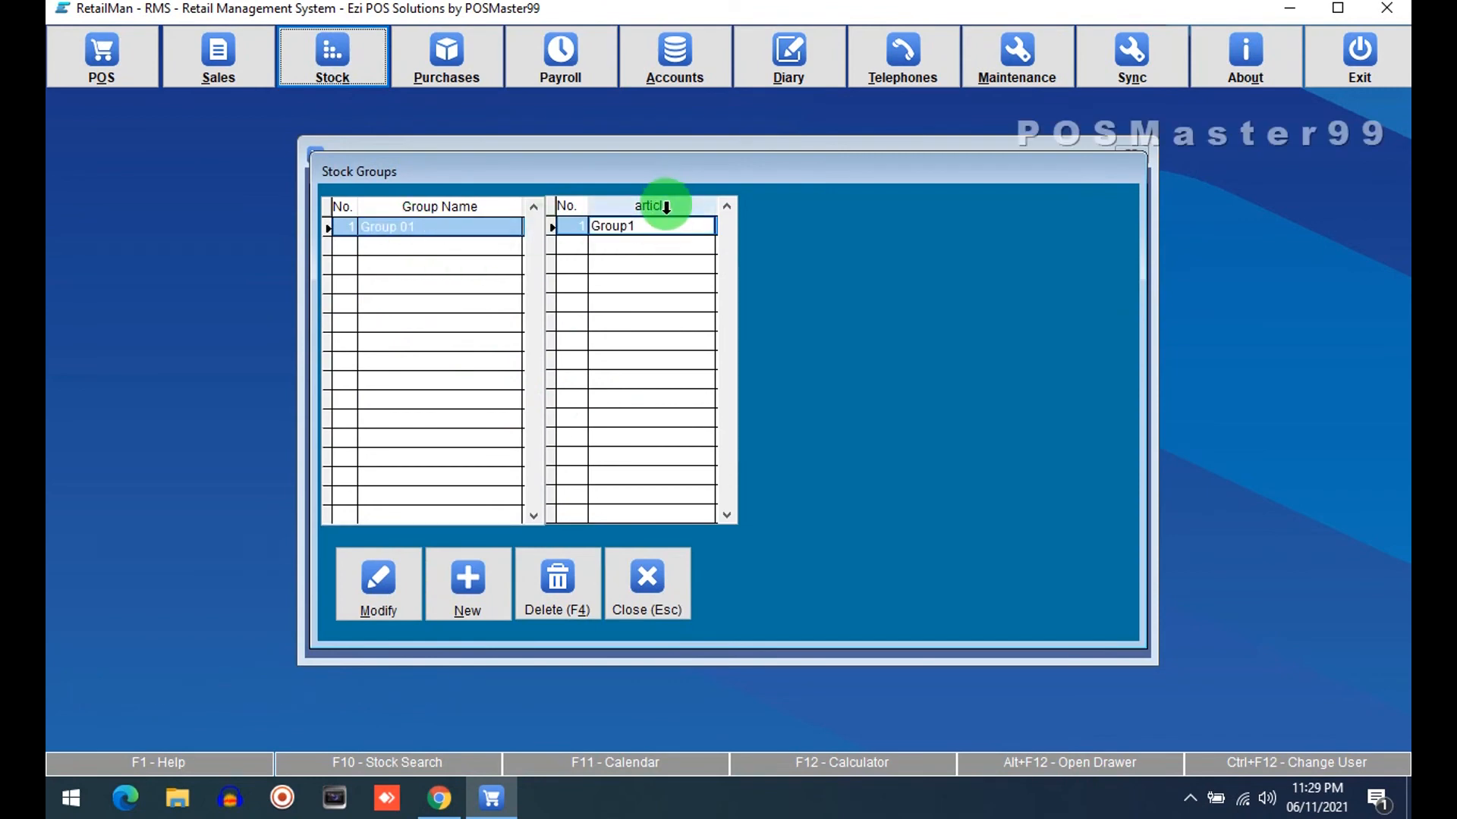
{"action": "left_click", "coordinate": [654, 578]}
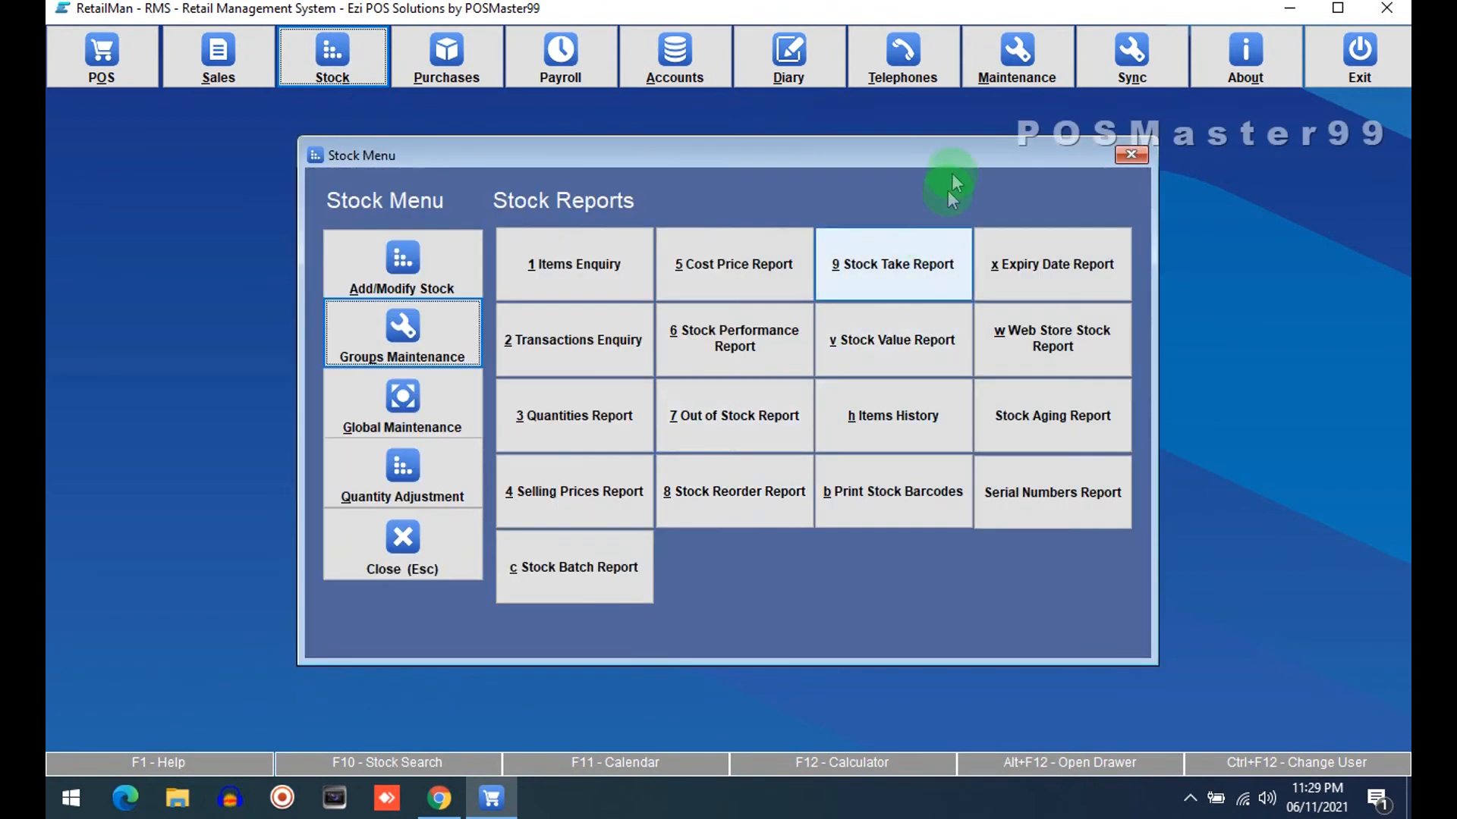
Clear the Stock Group 1 name in System Setup's Stock settings and save
{"action": "left_click", "coordinate": [996, 82]}
{"action": "left_click", "coordinate": [485, 363]}
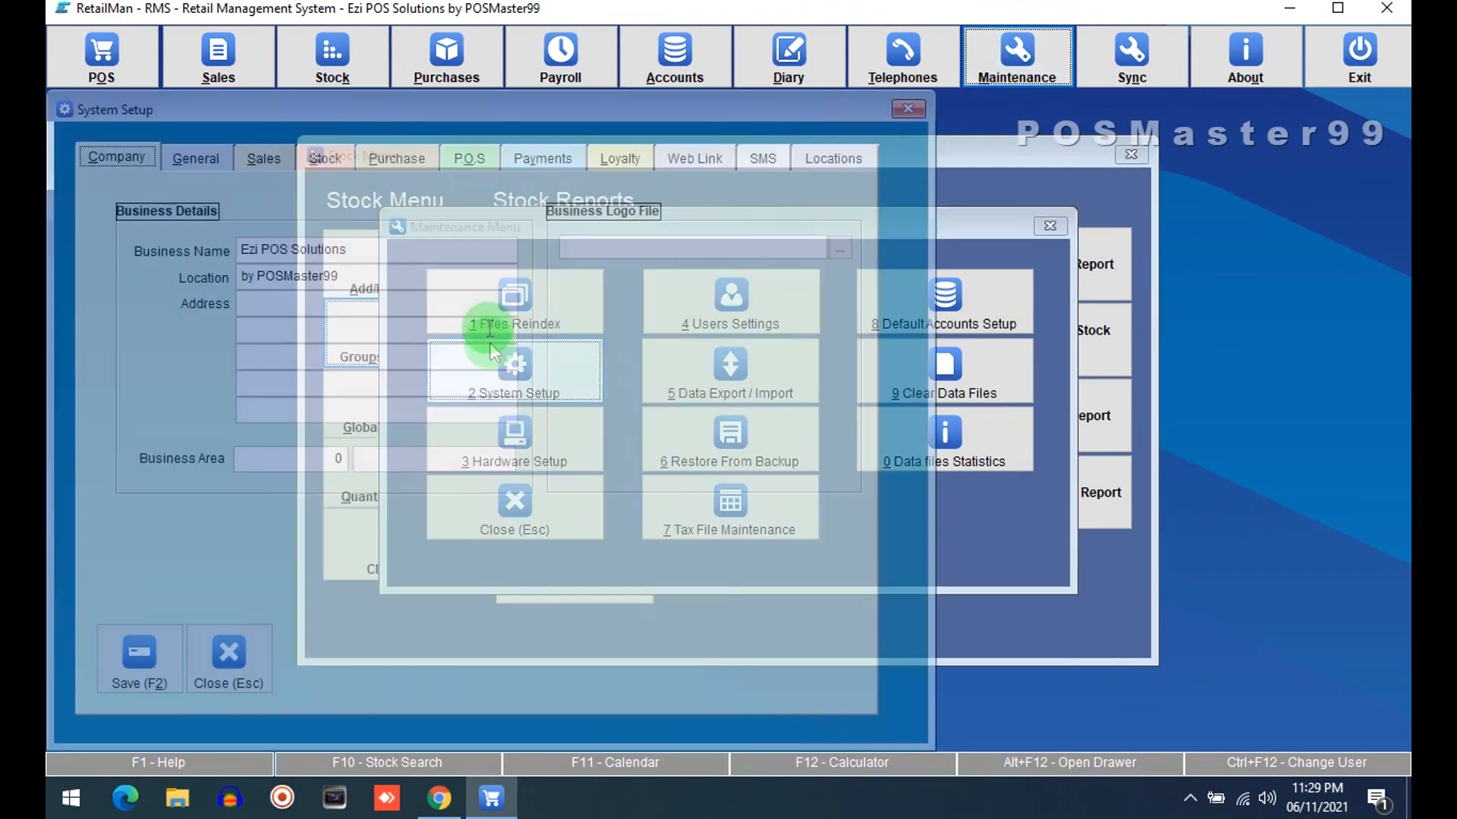
{"action": "left_click", "coordinate": [325, 156]}
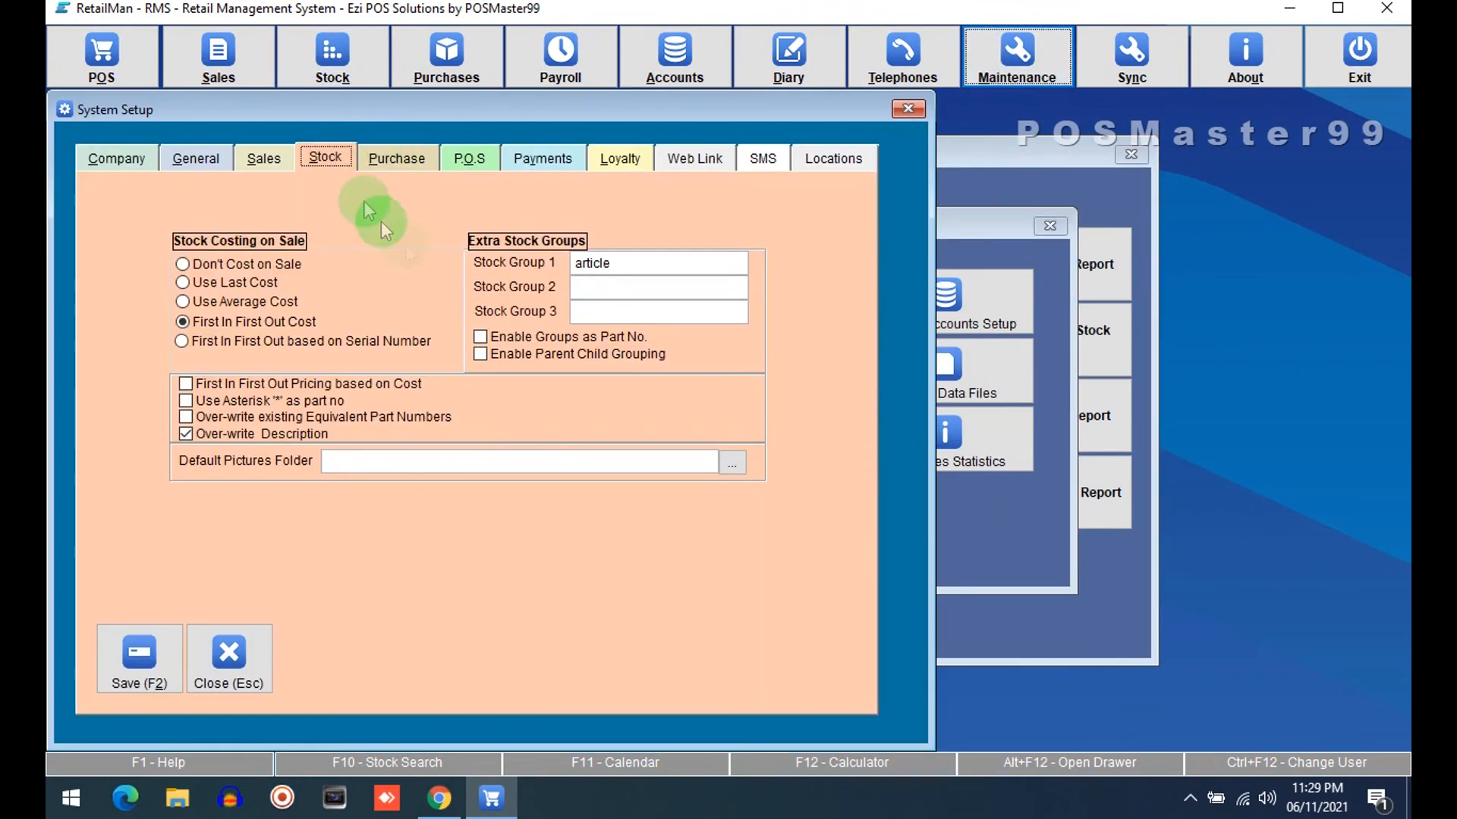
{"action": "left_click", "coordinate": [634, 261]}
{"action": "left_click_drag", "start_coordinate": [647, 264], "coordinate": [488, 266]}
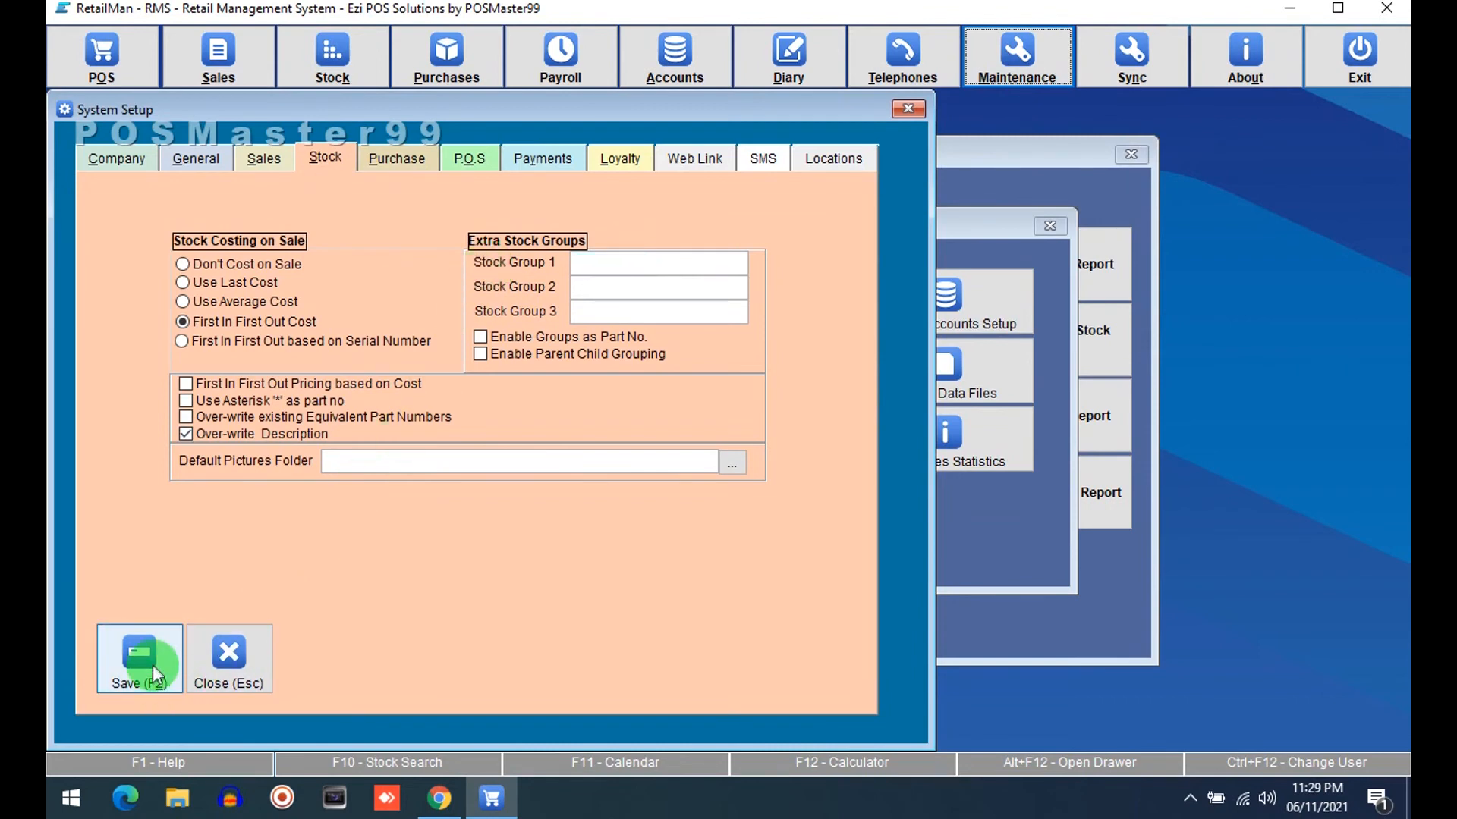
{"action": "left_click", "coordinate": [144, 661]}
{"action": "left_click", "coordinate": [570, 521]}
{"action": "left_click", "coordinate": [363, 543]}
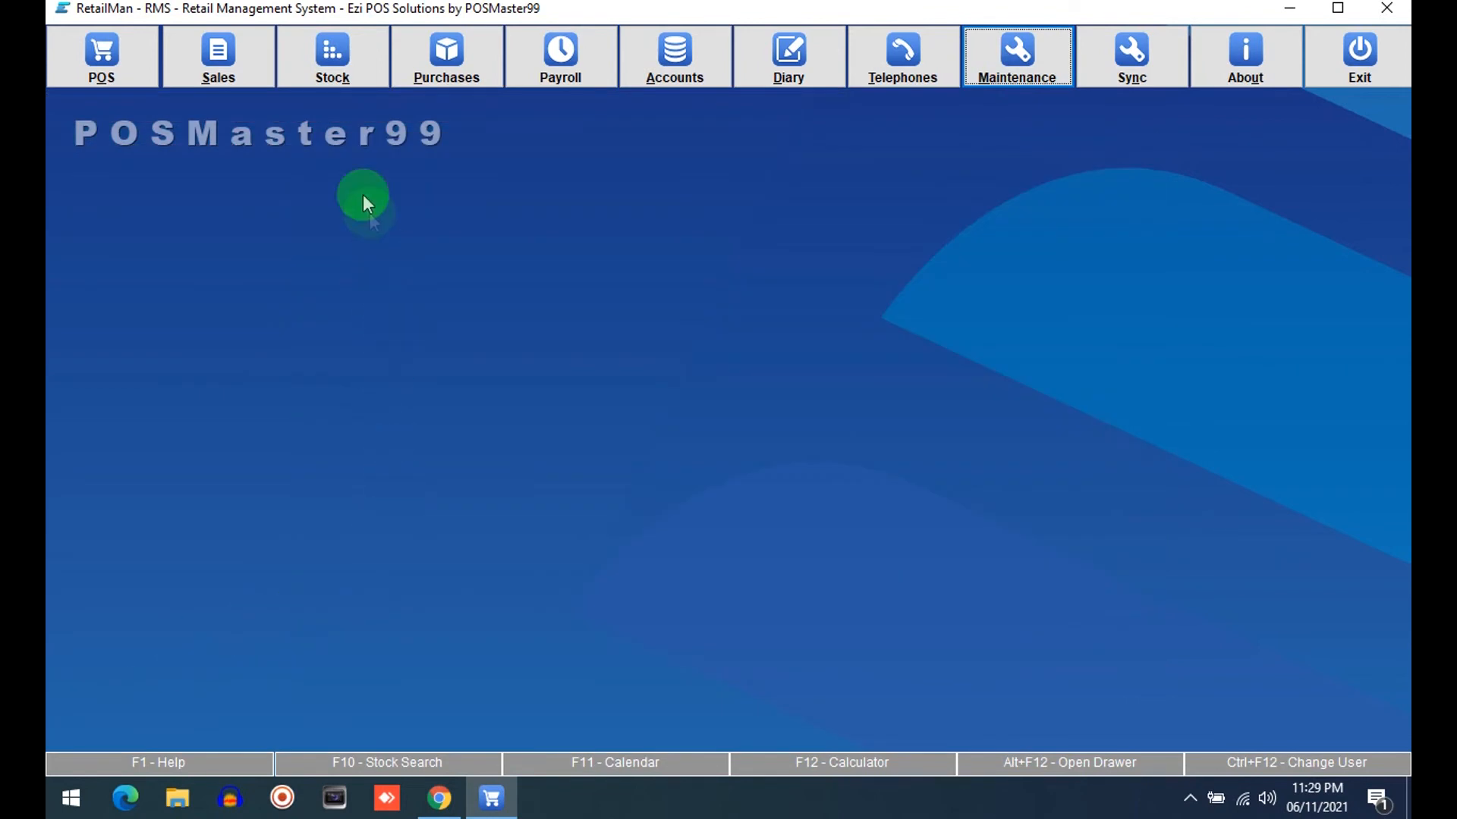
Reopen Groups Maintenance to check the stock group columns, then close it
{"action": "left_click", "coordinate": [329, 67]}
{"action": "left_click", "coordinate": [397, 341]}
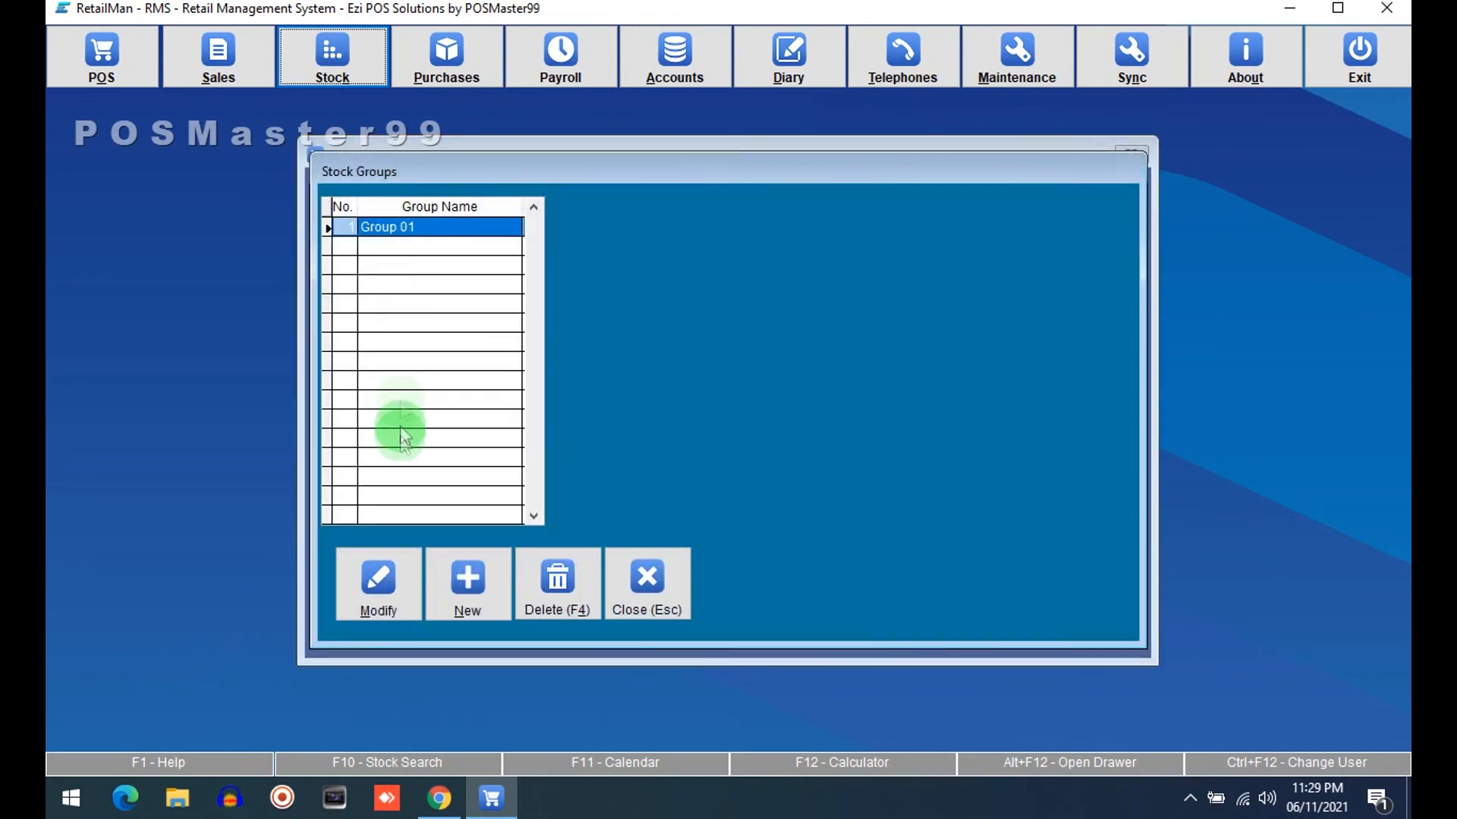
{"action": "left_click", "coordinate": [641, 581]}
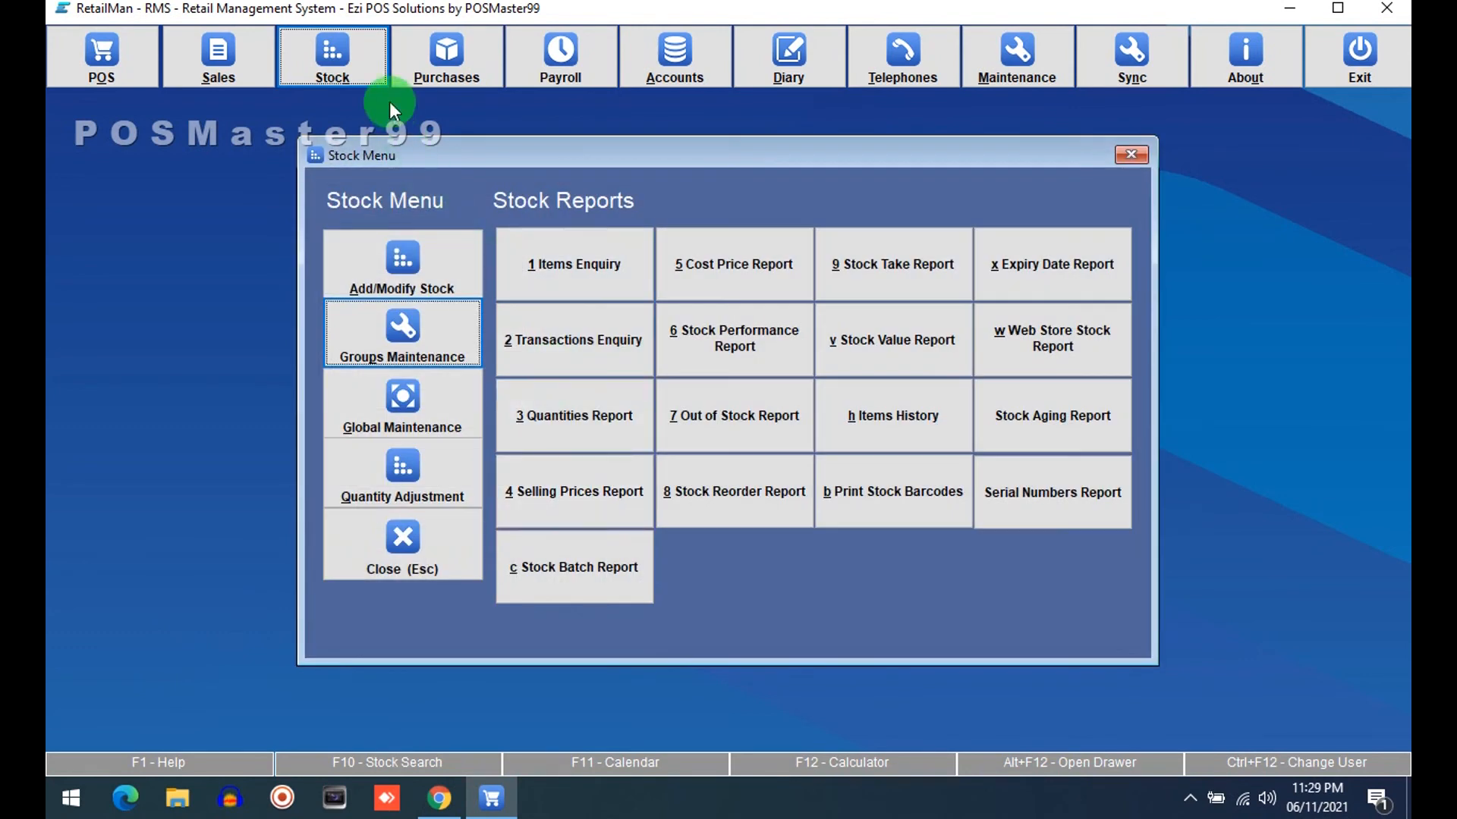
Open Add/Modify Stock to examine the Stock File group filters, then close it and the Stock menu
{"action": "left_click", "coordinate": [394, 280]}
{"action": "left_click", "coordinate": [391, 643]}
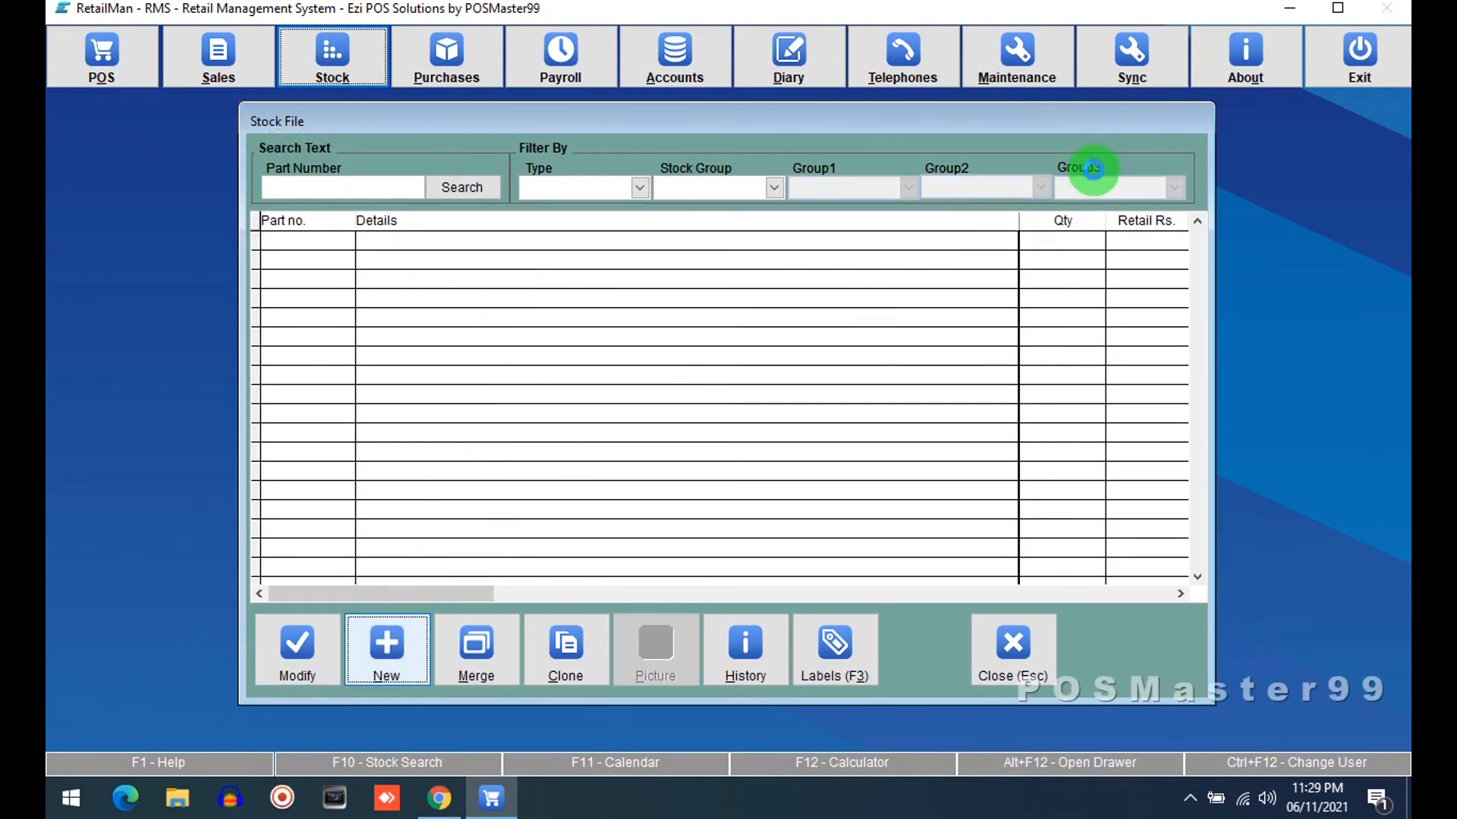
{"action": "left_click", "coordinate": [827, 654]}
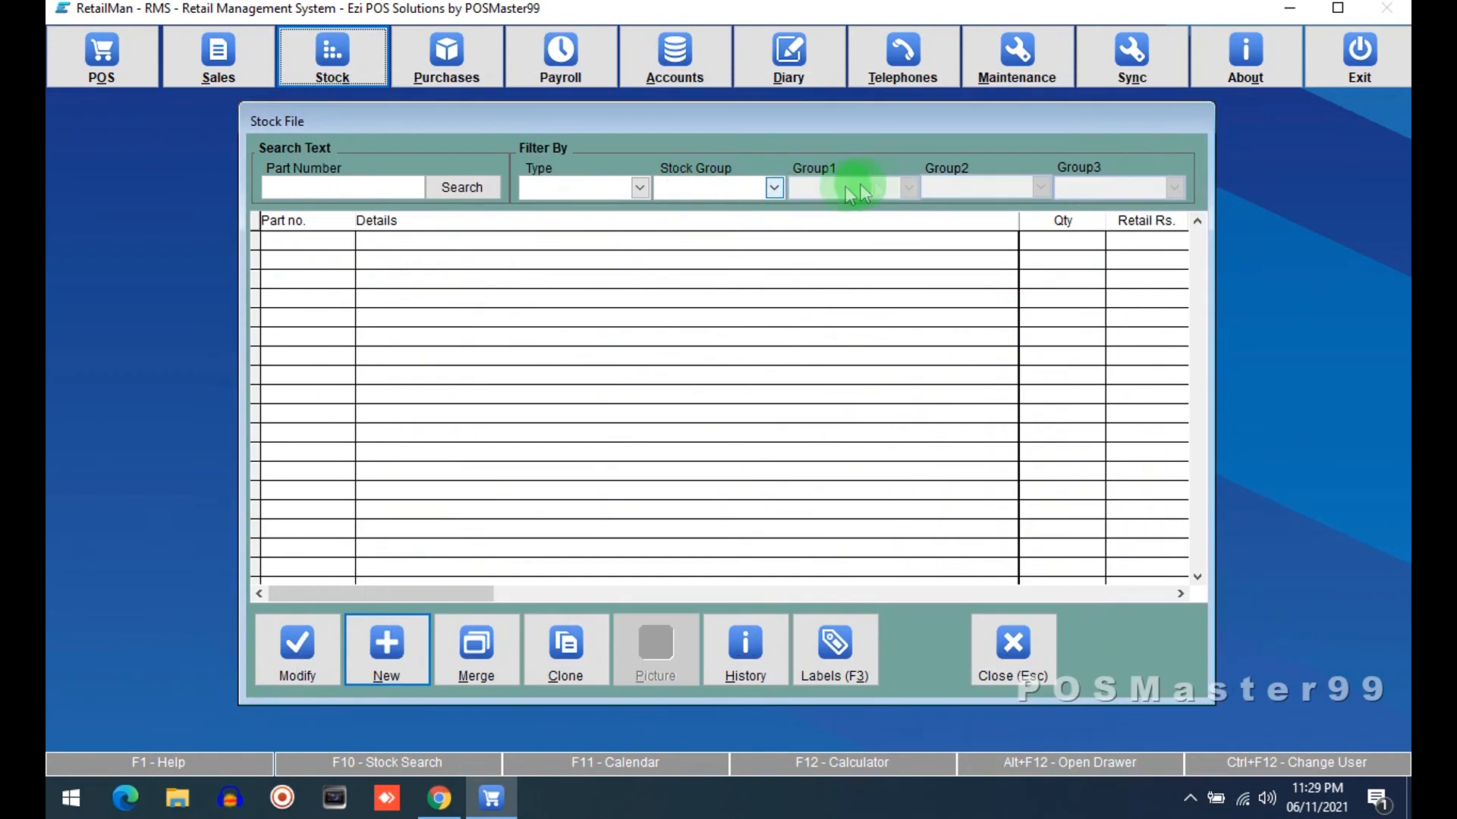
{"action": "left_click", "coordinate": [717, 190]}
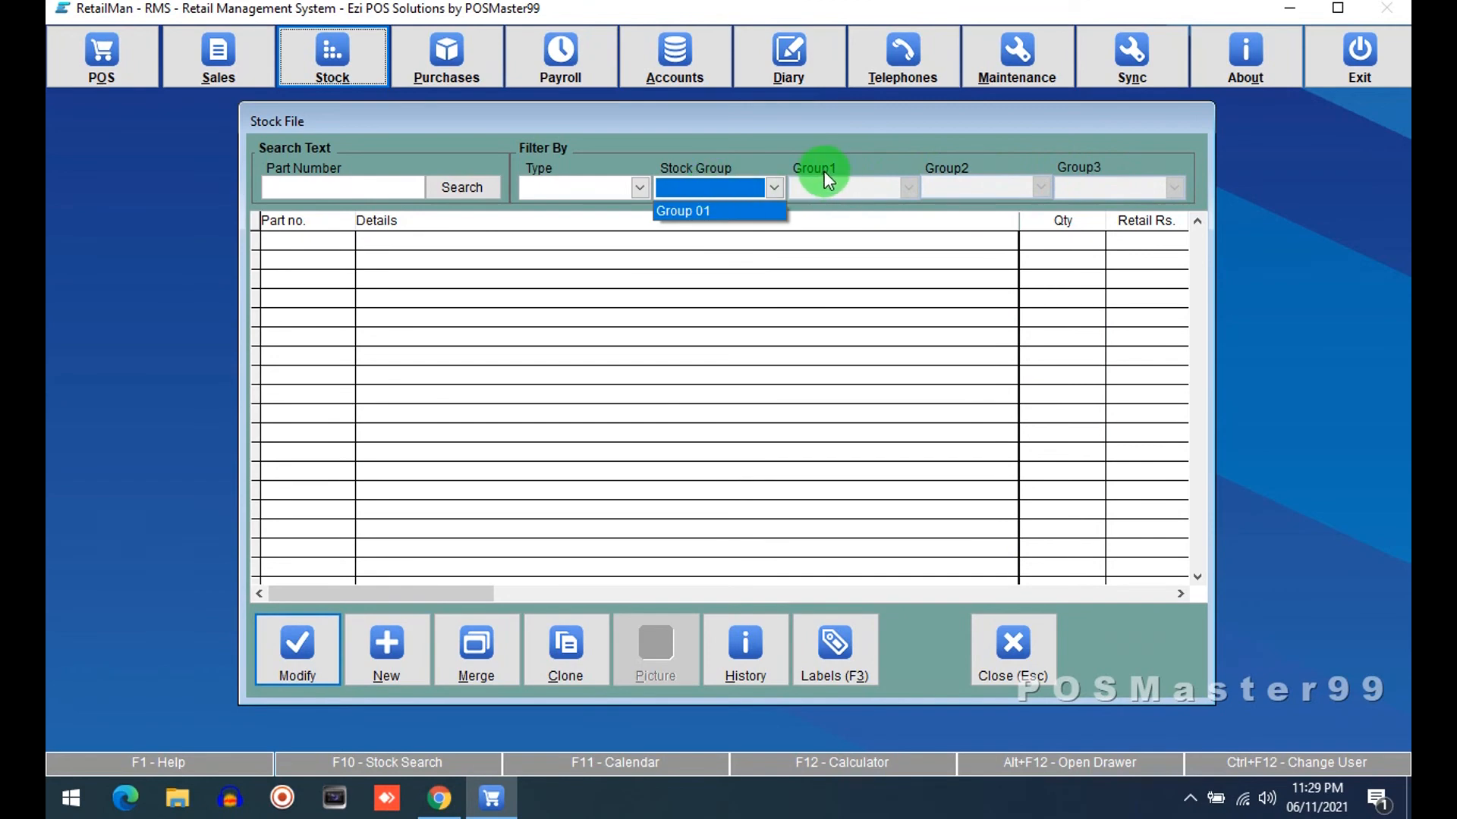
{"action": "left_click", "coordinate": [994, 639]}
{"action": "left_click", "coordinate": [994, 639]}
{"action": "left_click", "coordinate": [460, 548]}
Name the extra stock groups sub group, brand and company in System Setup's Stock settings and save
{"action": "left_click", "coordinate": [978, 64]}
{"action": "left_click", "coordinate": [536, 366]}
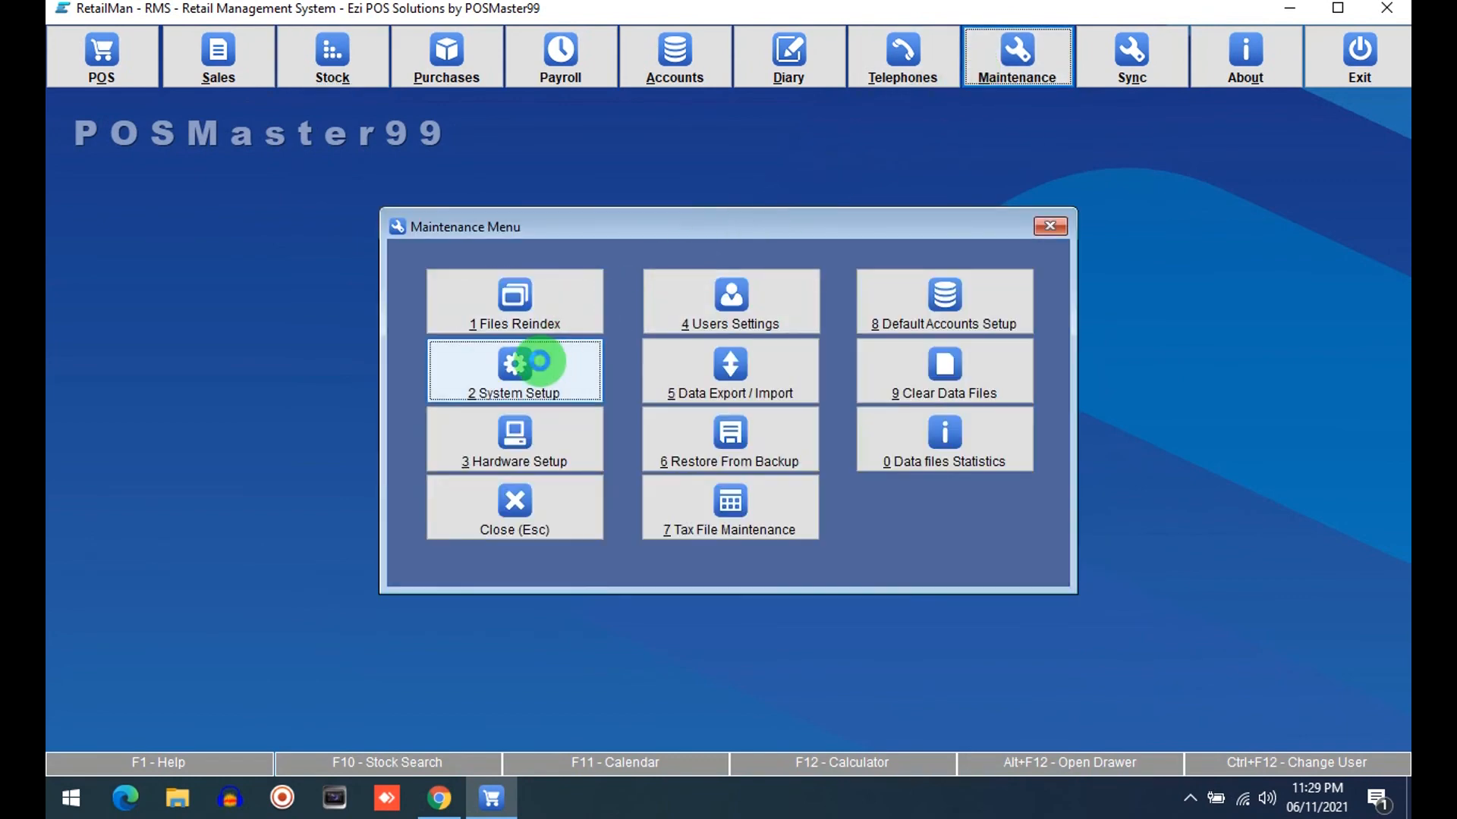
{"action": "left_click", "coordinate": [468, 158]}
{"action": "left_click", "coordinate": [326, 158]}
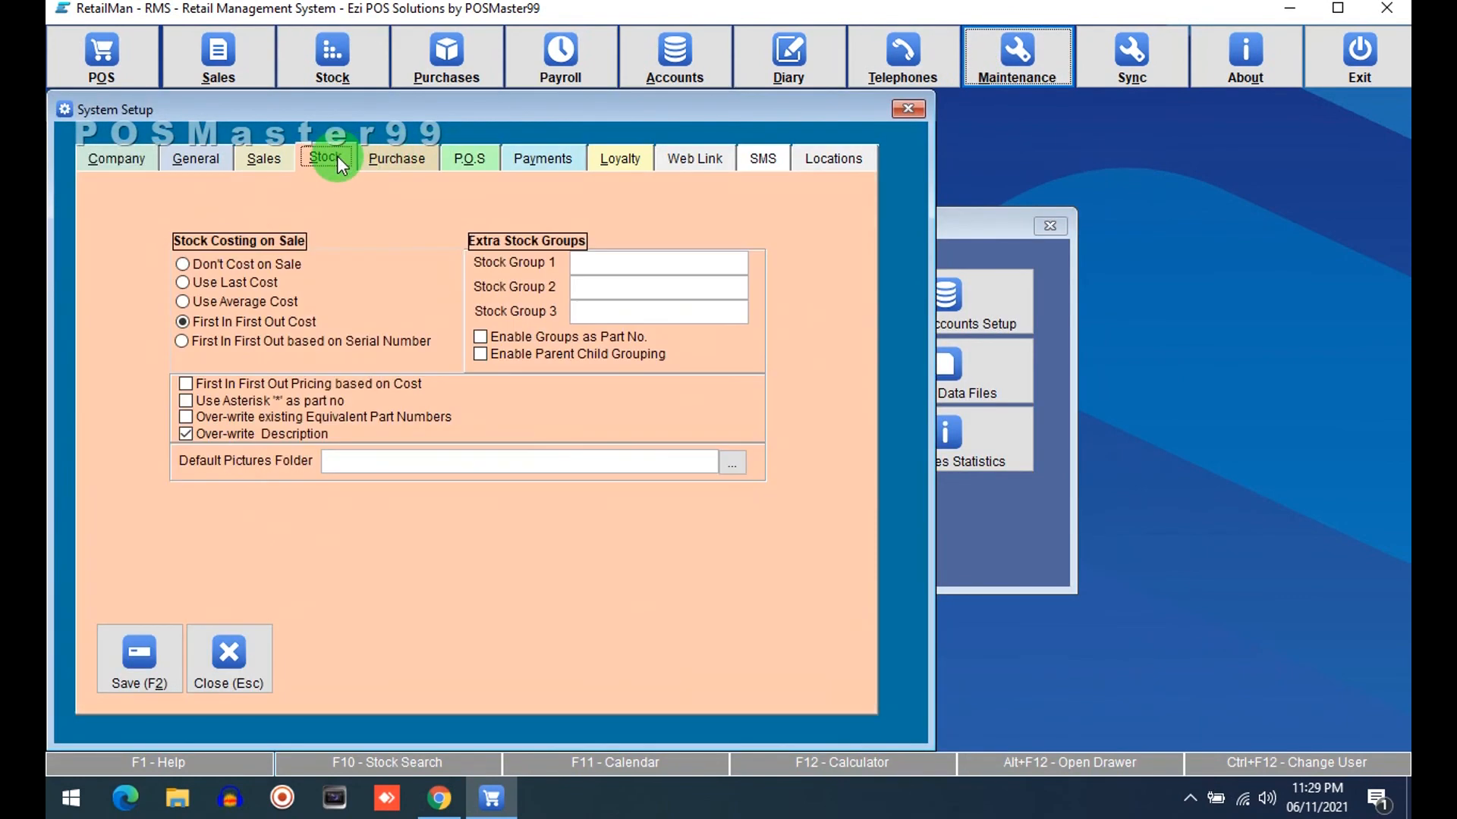
{"action": "left_click", "coordinate": [617, 257]}
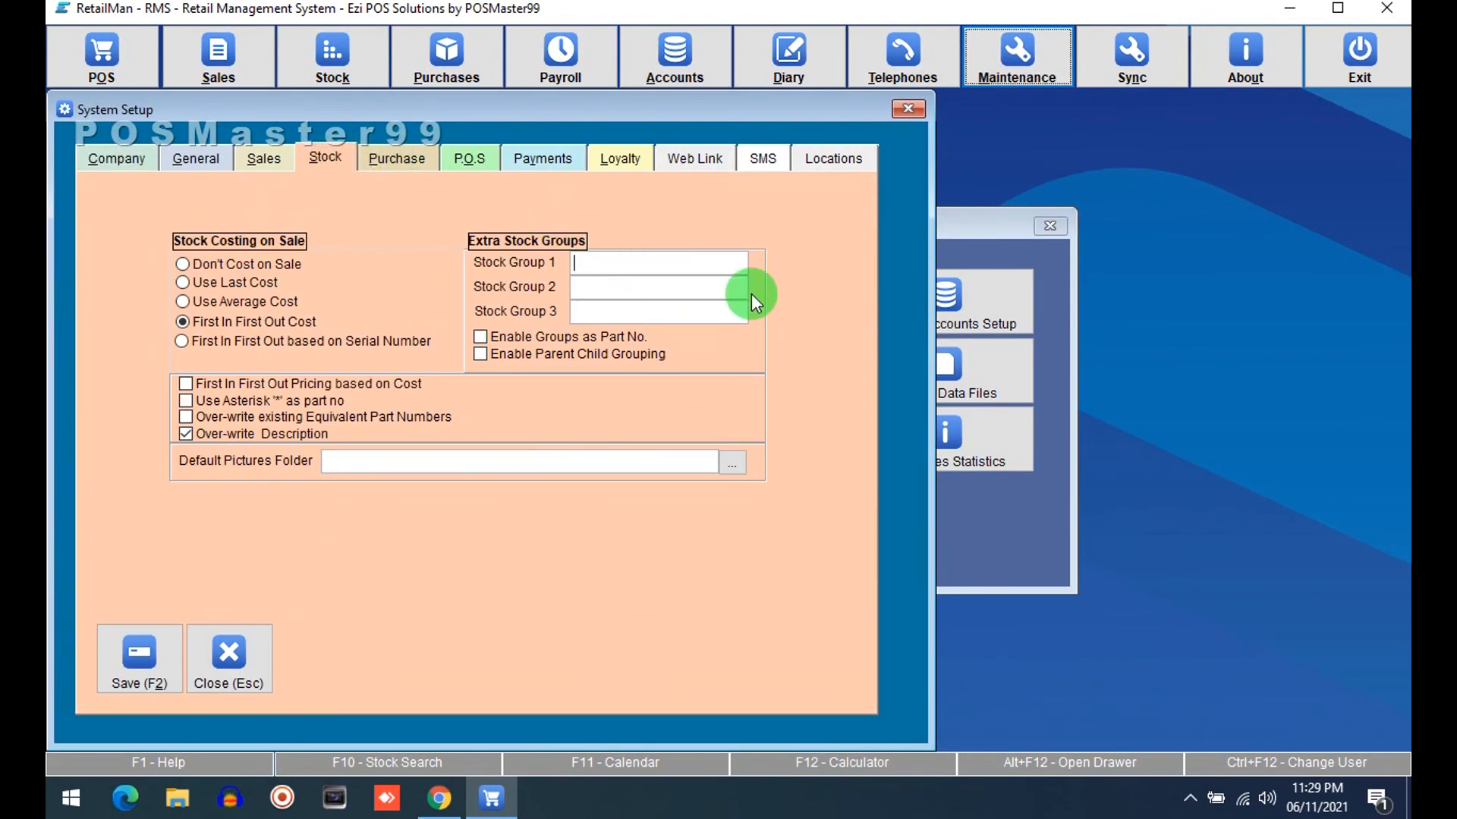
{"action": "type", "text": "sub group"}
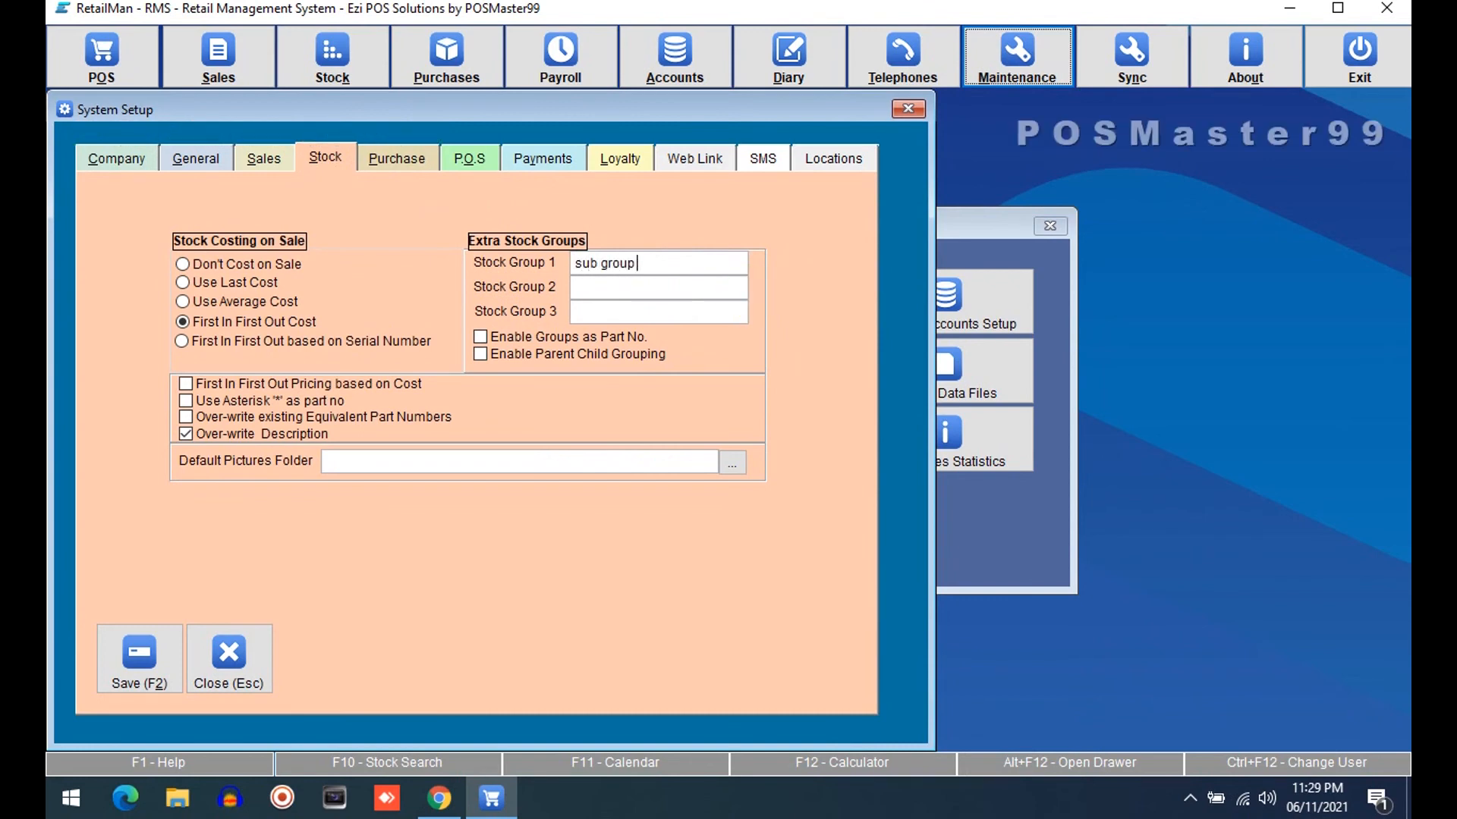
{"action": "type", "text": "brand na"}
{"action": "key", "text": "BackSpace"}
{"action": "key", "text": "BackSpace"}
{"action": "key", "text": "BackSpace"}
{"action": "key", "text": "BackSpace"}
{"action": "key", "text": "BackSpace"}
{"action": "type", "text": "company"}
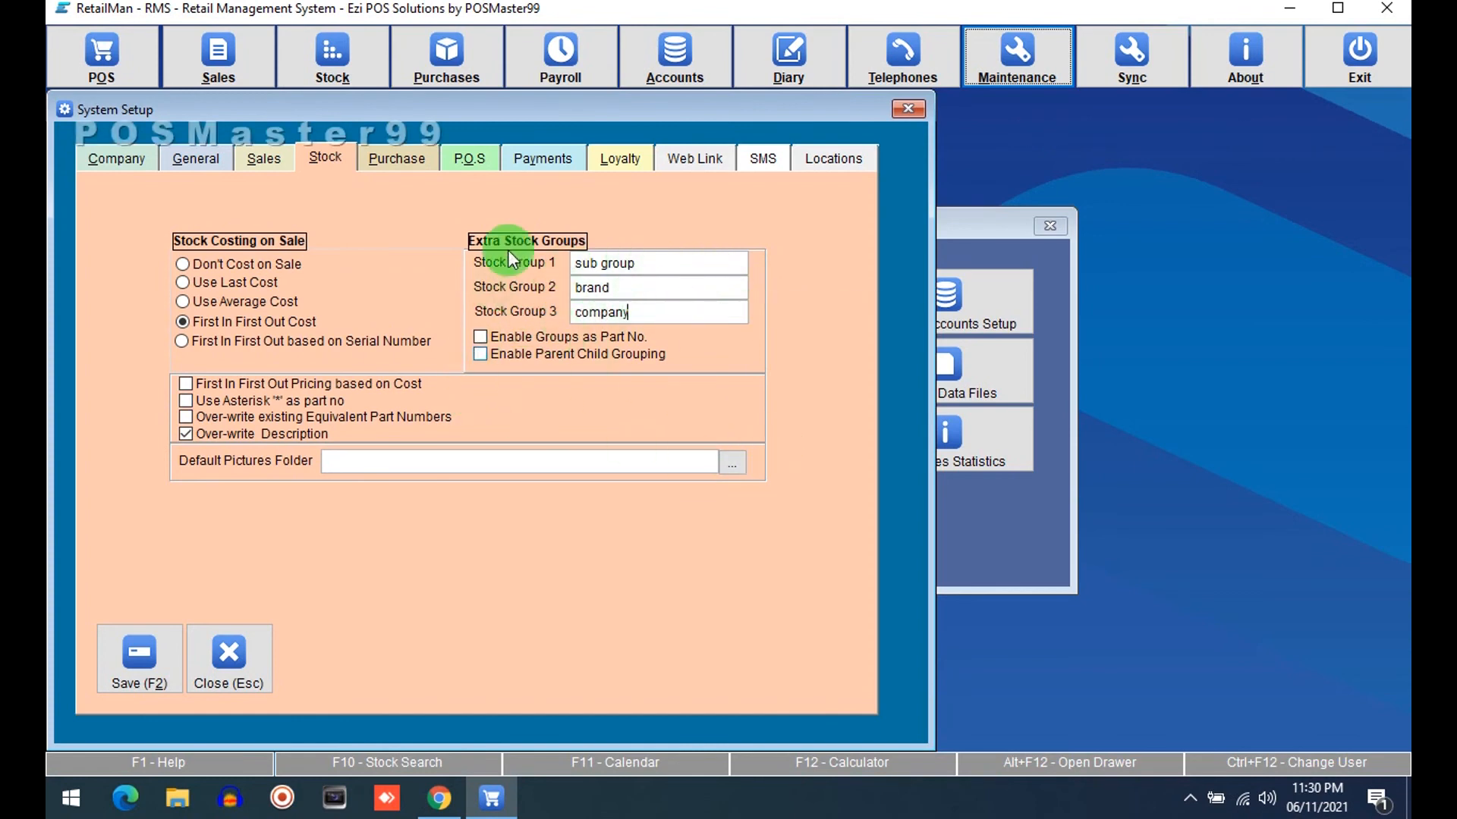
{"action": "left_click", "coordinate": [161, 645]}
{"action": "left_click", "coordinate": [586, 508]}
Open Add/Modify Stock and check the sub group, brand and company filter lists, then close it
{"action": "left_click", "coordinate": [350, 76]}
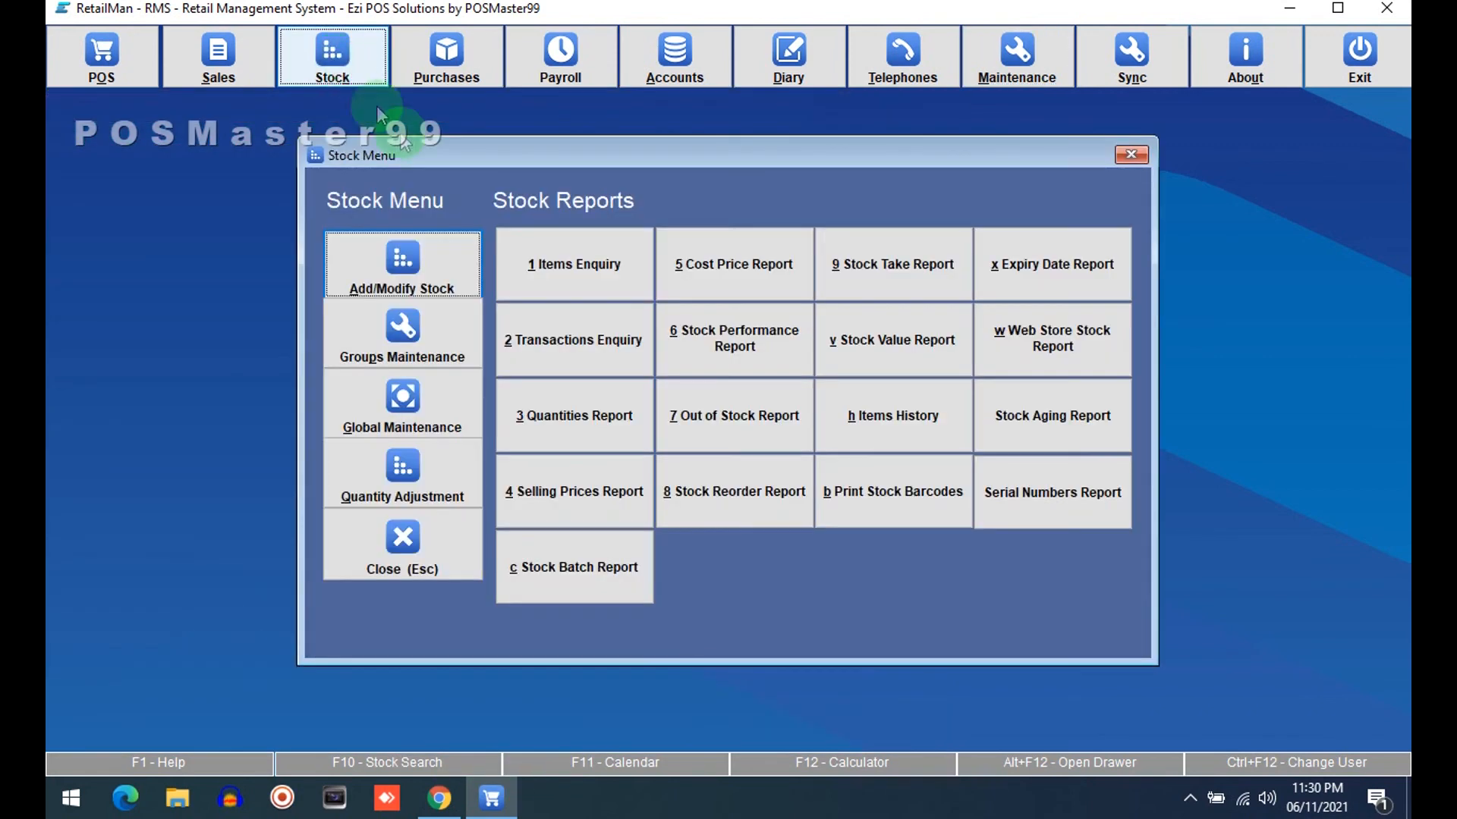
{"action": "left_click", "coordinate": [437, 255]}
{"action": "left_click", "coordinate": [835, 187]}
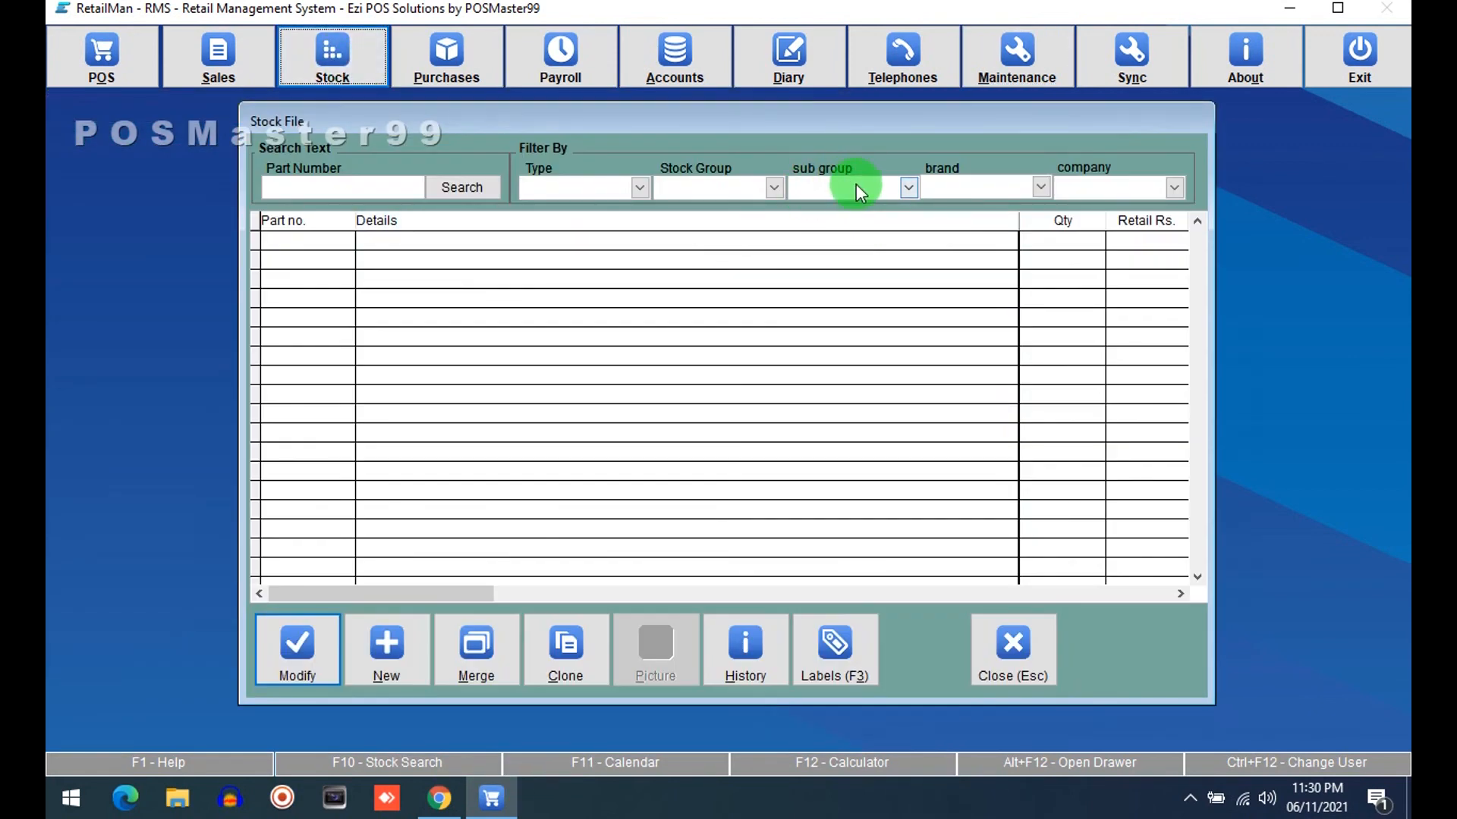
{"action": "left_click", "coordinate": [977, 185]}
{"action": "left_click", "coordinate": [1114, 184]}
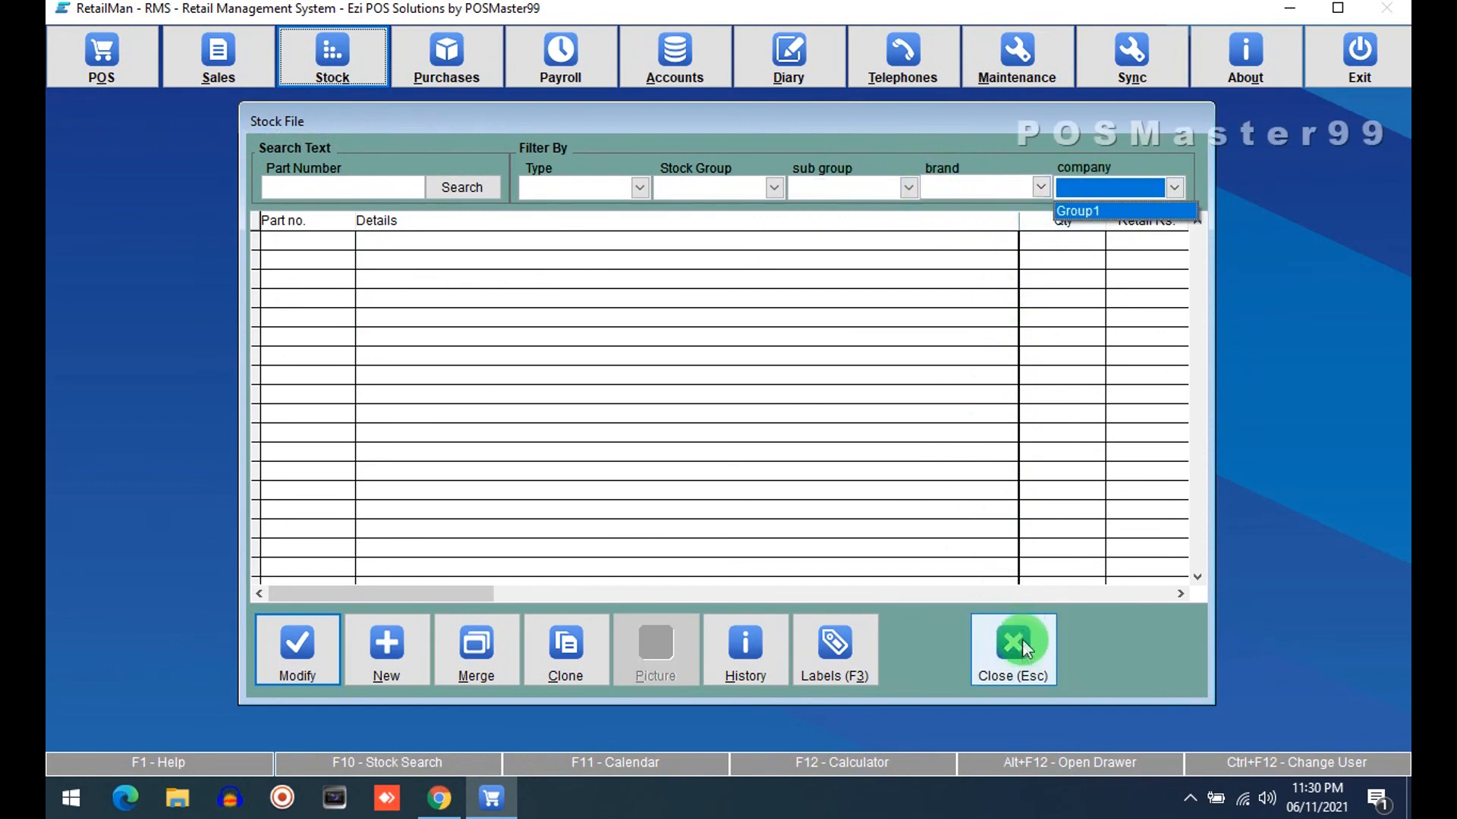
{"action": "left_click", "coordinate": [1023, 645]}
Open Groups Maintenance, open the brand Group1 entry for modification, then close it, the window and the Stock menu
{"action": "left_click", "coordinate": [389, 327]}
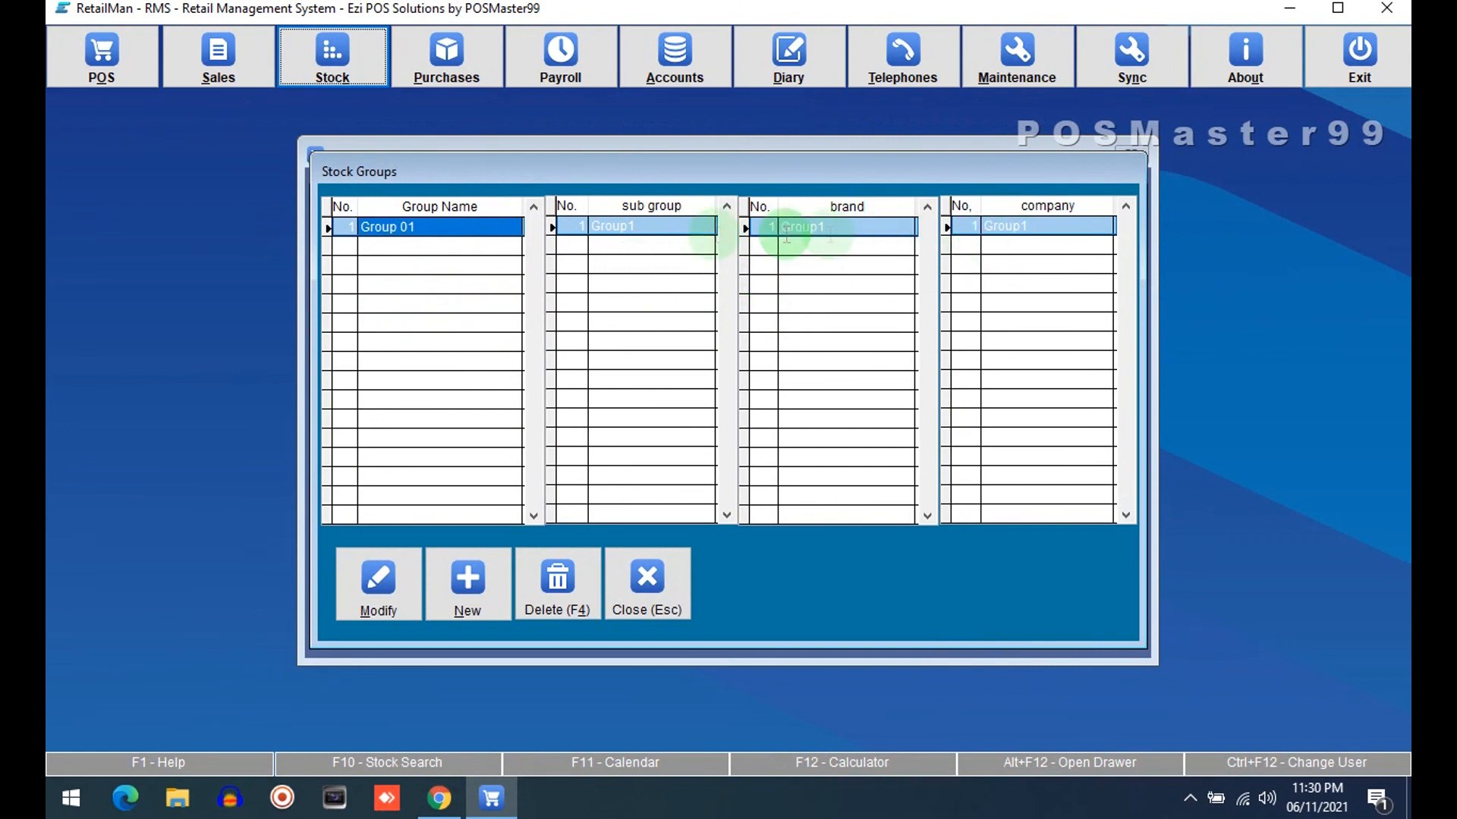
{"action": "left_click", "coordinate": [611, 251]}
{"action": "left_click", "coordinate": [423, 365]}
{"action": "left_click", "coordinate": [579, 350]}
{"action": "left_click", "coordinate": [452, 375]}
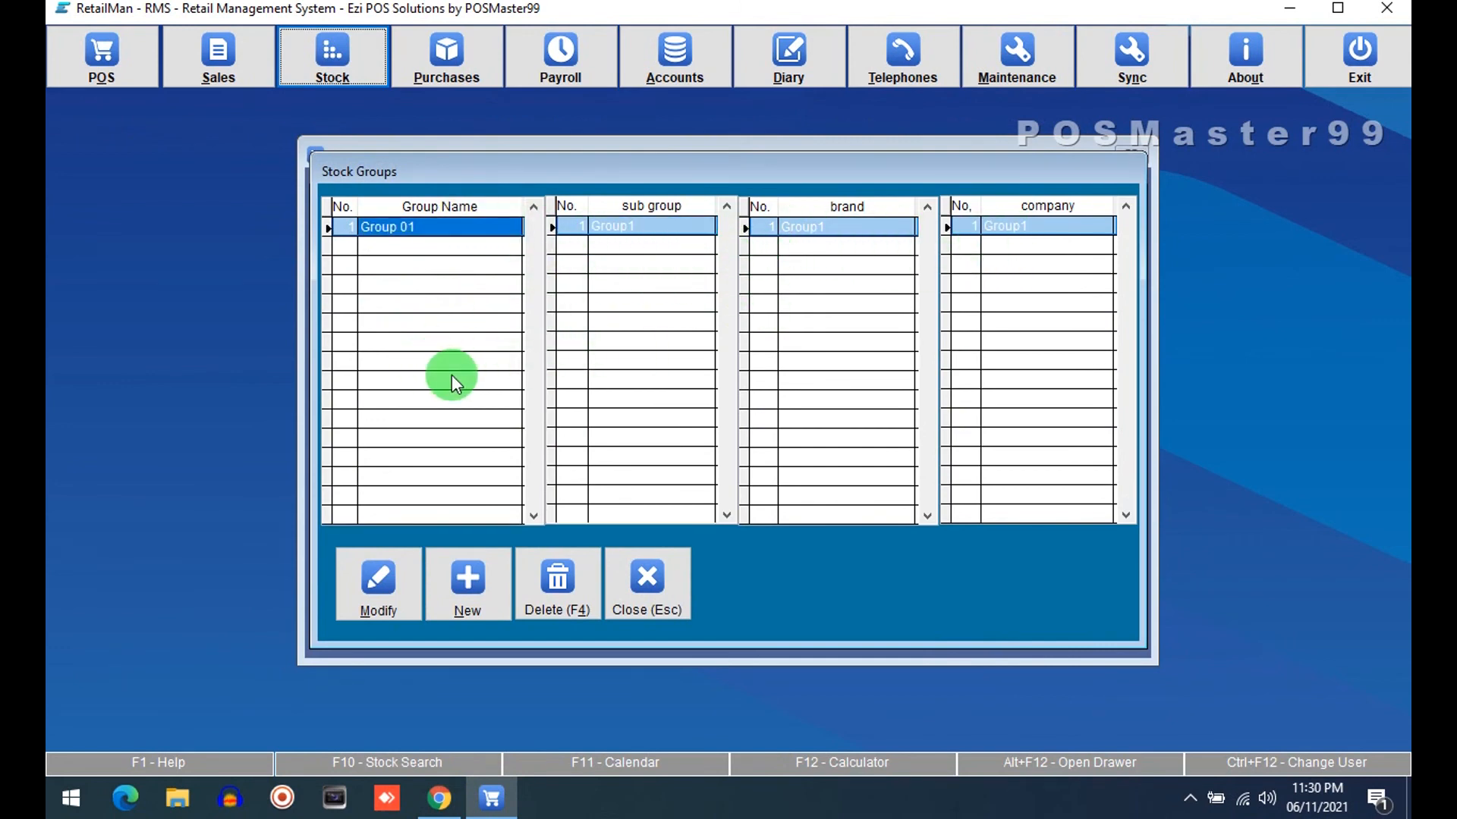
{"action": "left_click", "coordinate": [395, 590]}
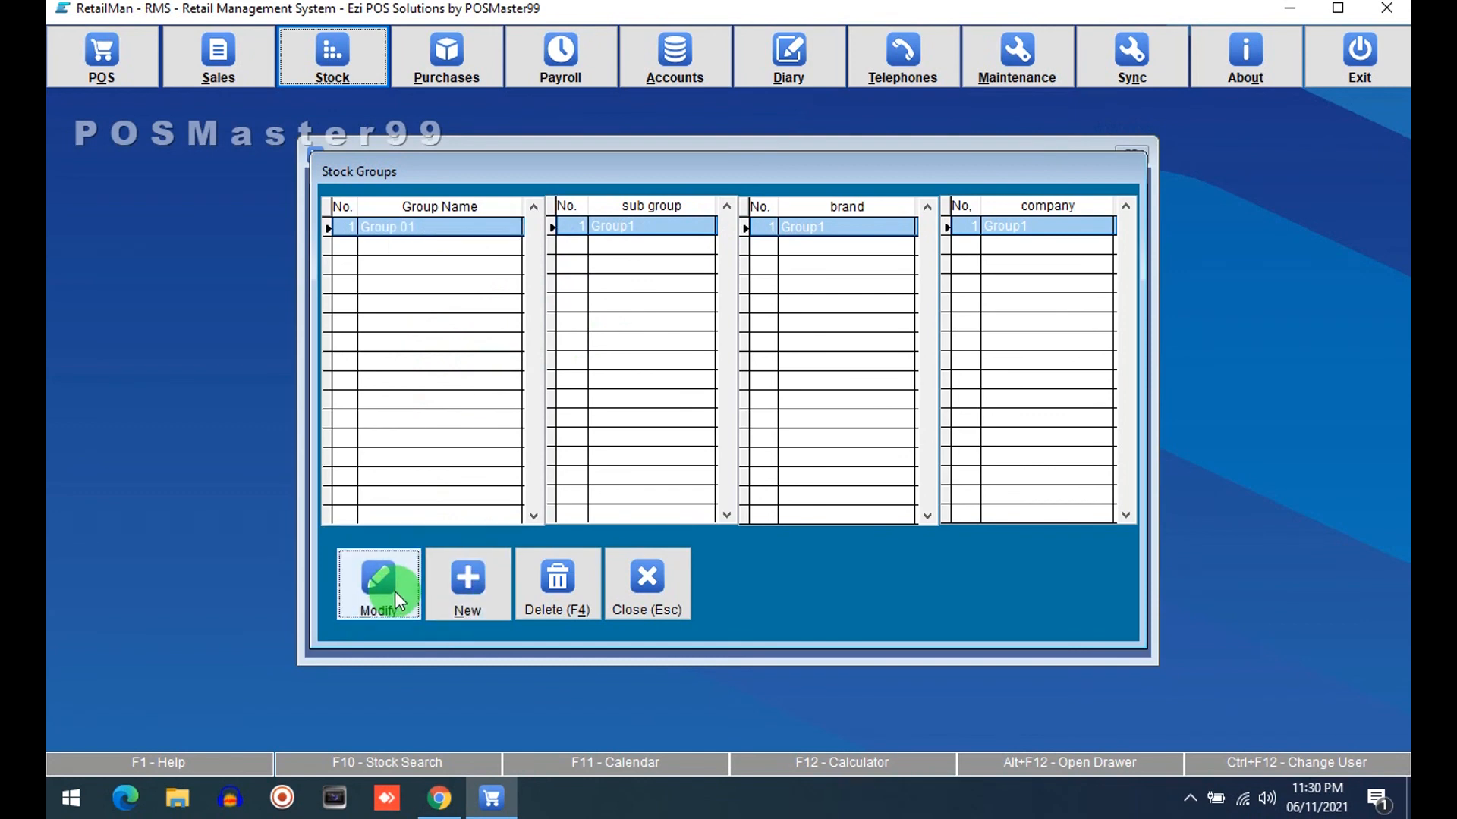
{"action": "left_click", "coordinate": [767, 459]}
{"action": "left_click", "coordinate": [858, 228]}
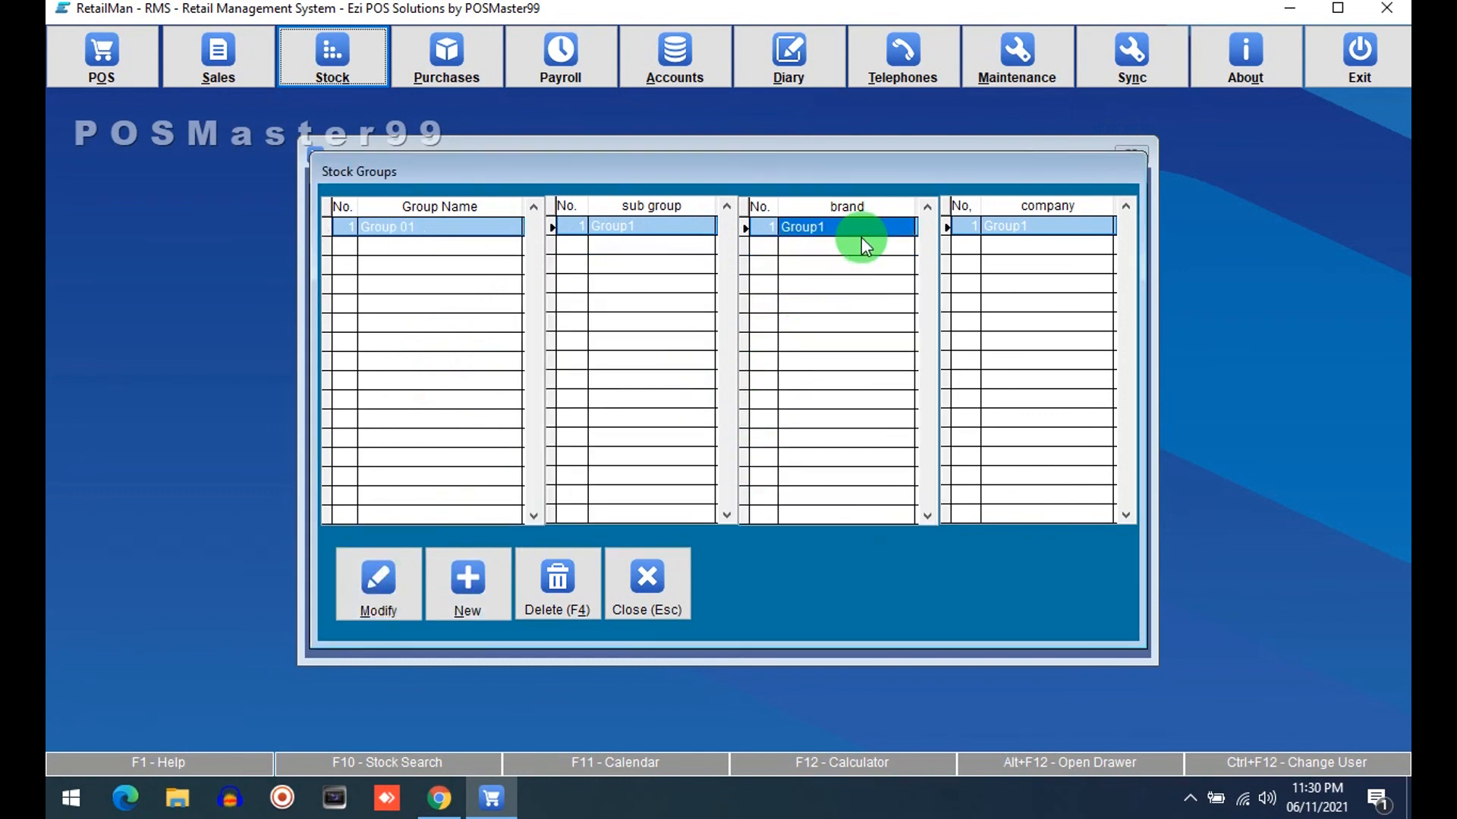
{"action": "left_click", "coordinate": [387, 582]}
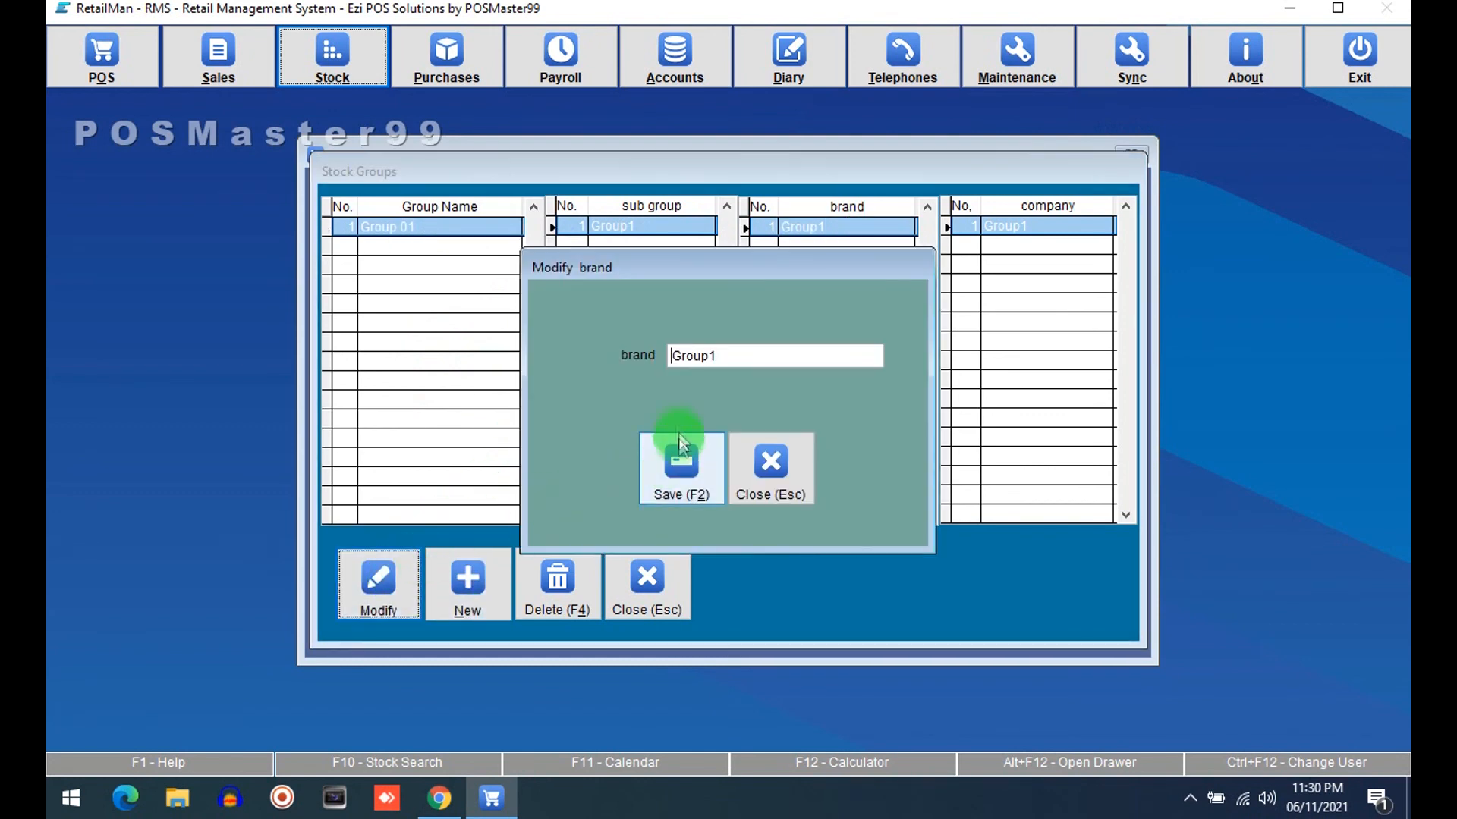
{"action": "left_click", "coordinate": [644, 360]}
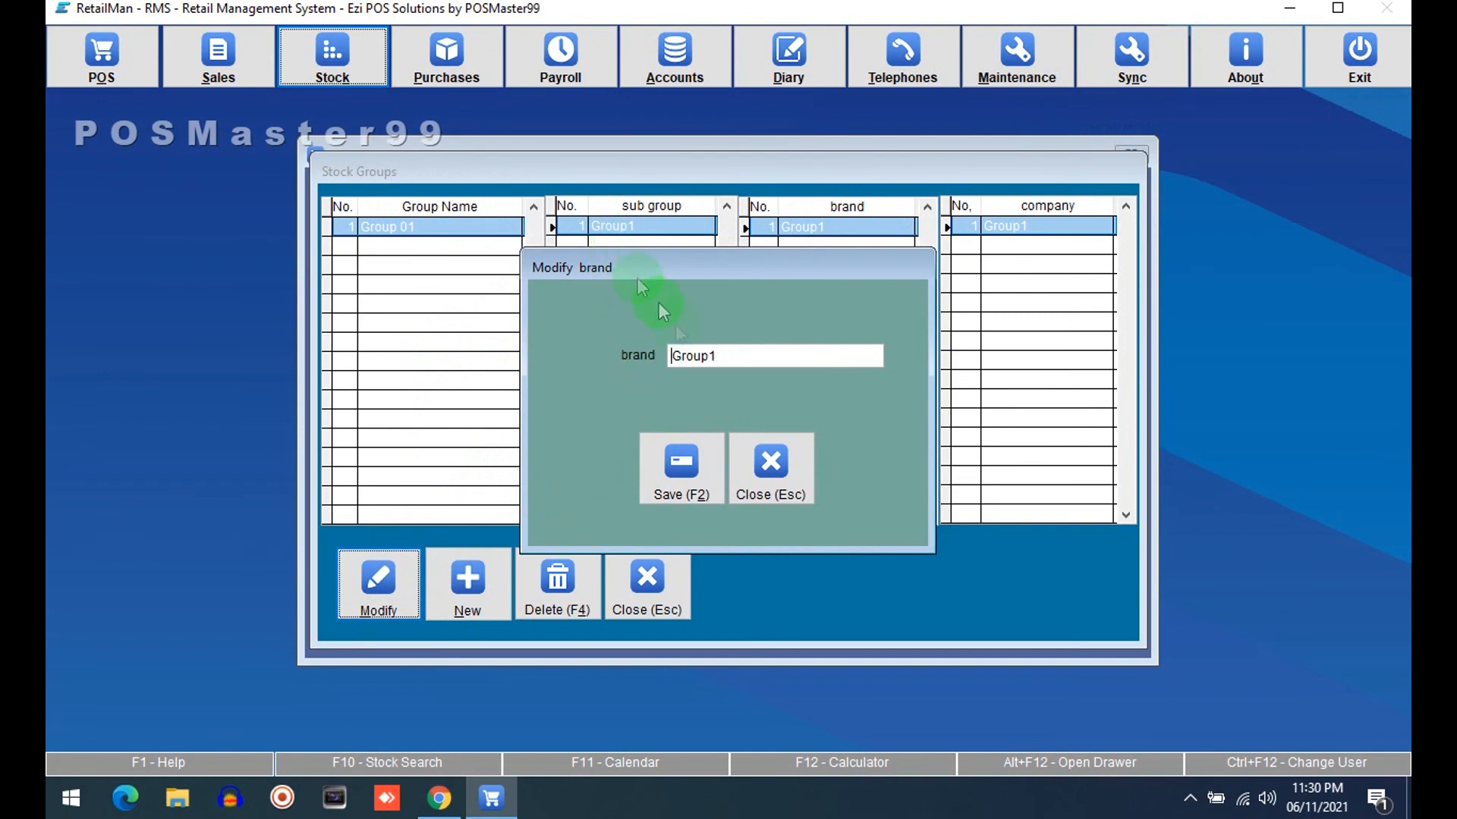
{"action": "left_click", "coordinate": [771, 465]}
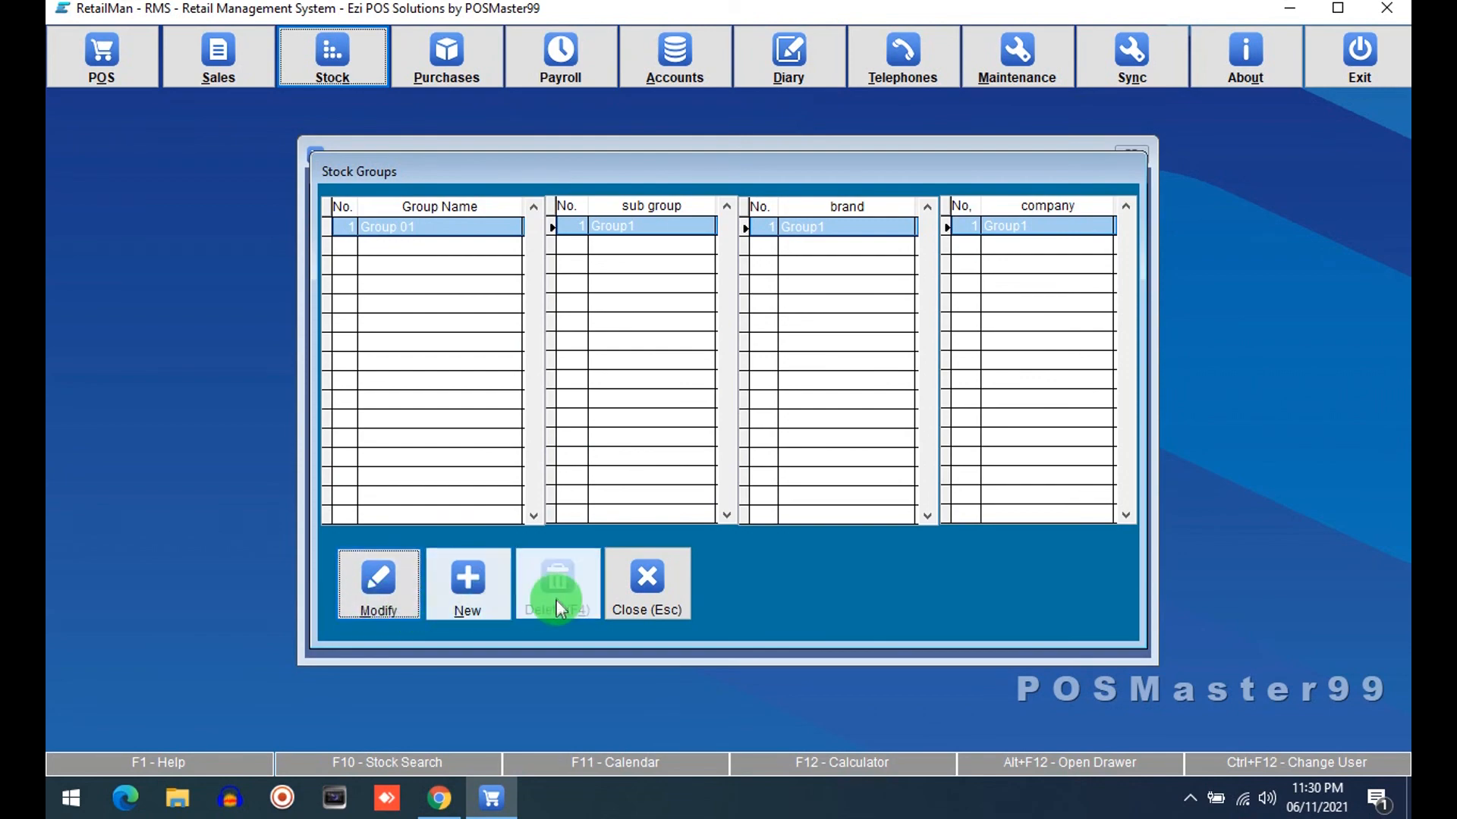
{"action": "left_click", "coordinate": [648, 580]}
{"action": "left_click", "coordinate": [423, 567]}
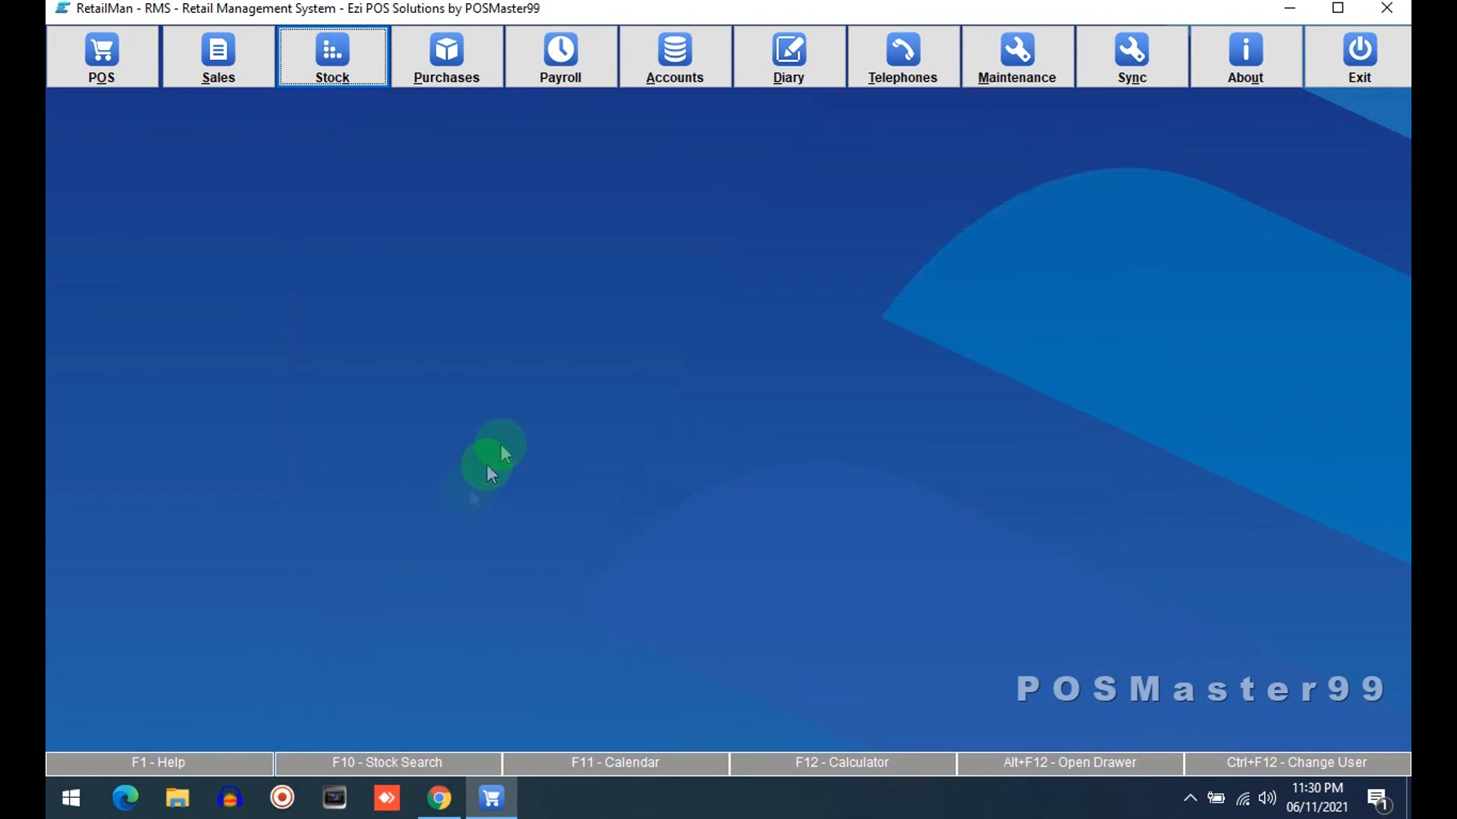
Open a new stock card from Add/Modify Stock to check the brand list, then close it, the stock file and the Stock menu
{"action": "left_click", "coordinate": [357, 59]}
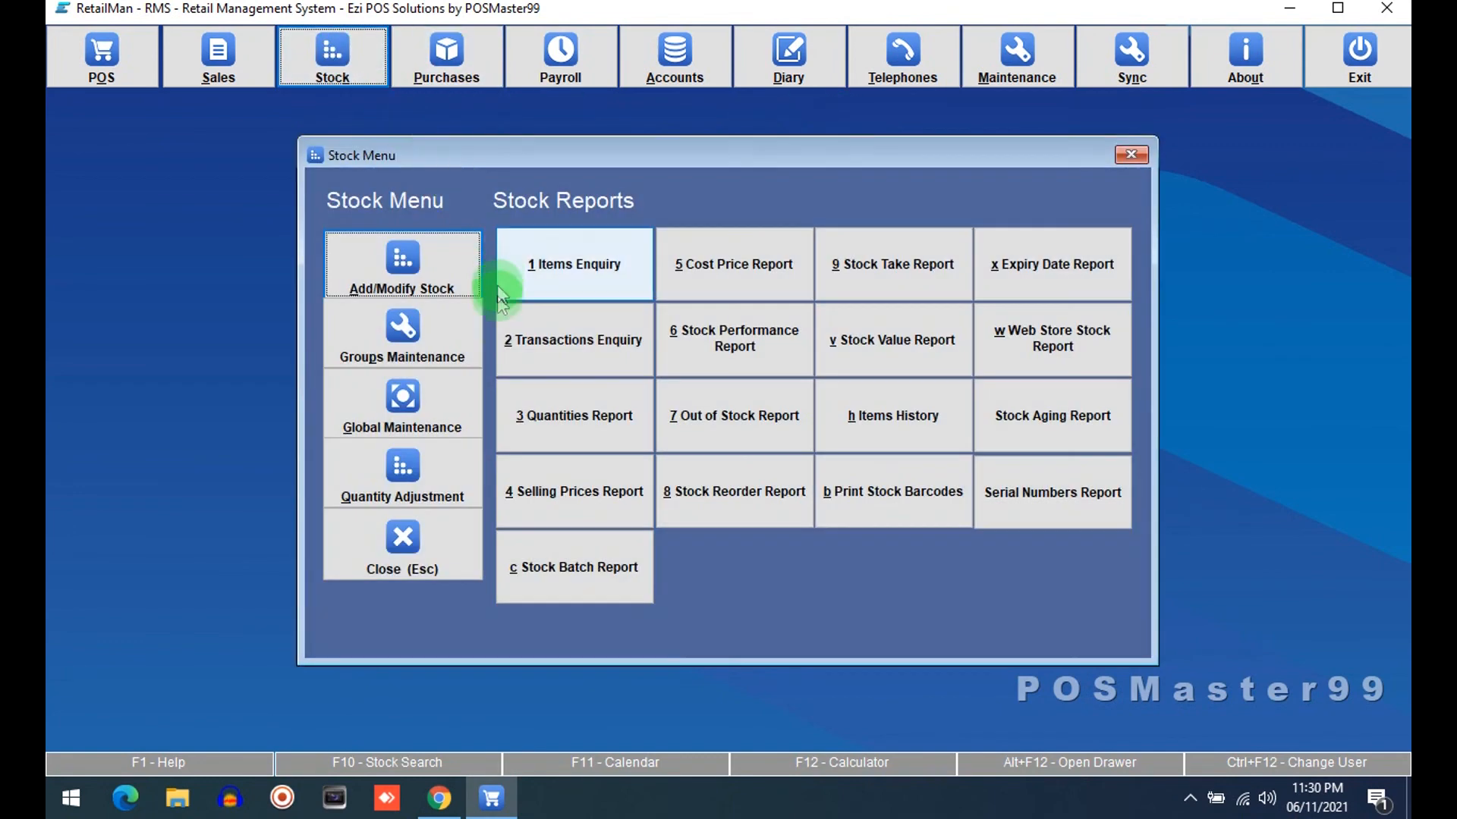
{"action": "left_click", "coordinate": [402, 258]}
{"action": "left_click", "coordinate": [385, 649]}
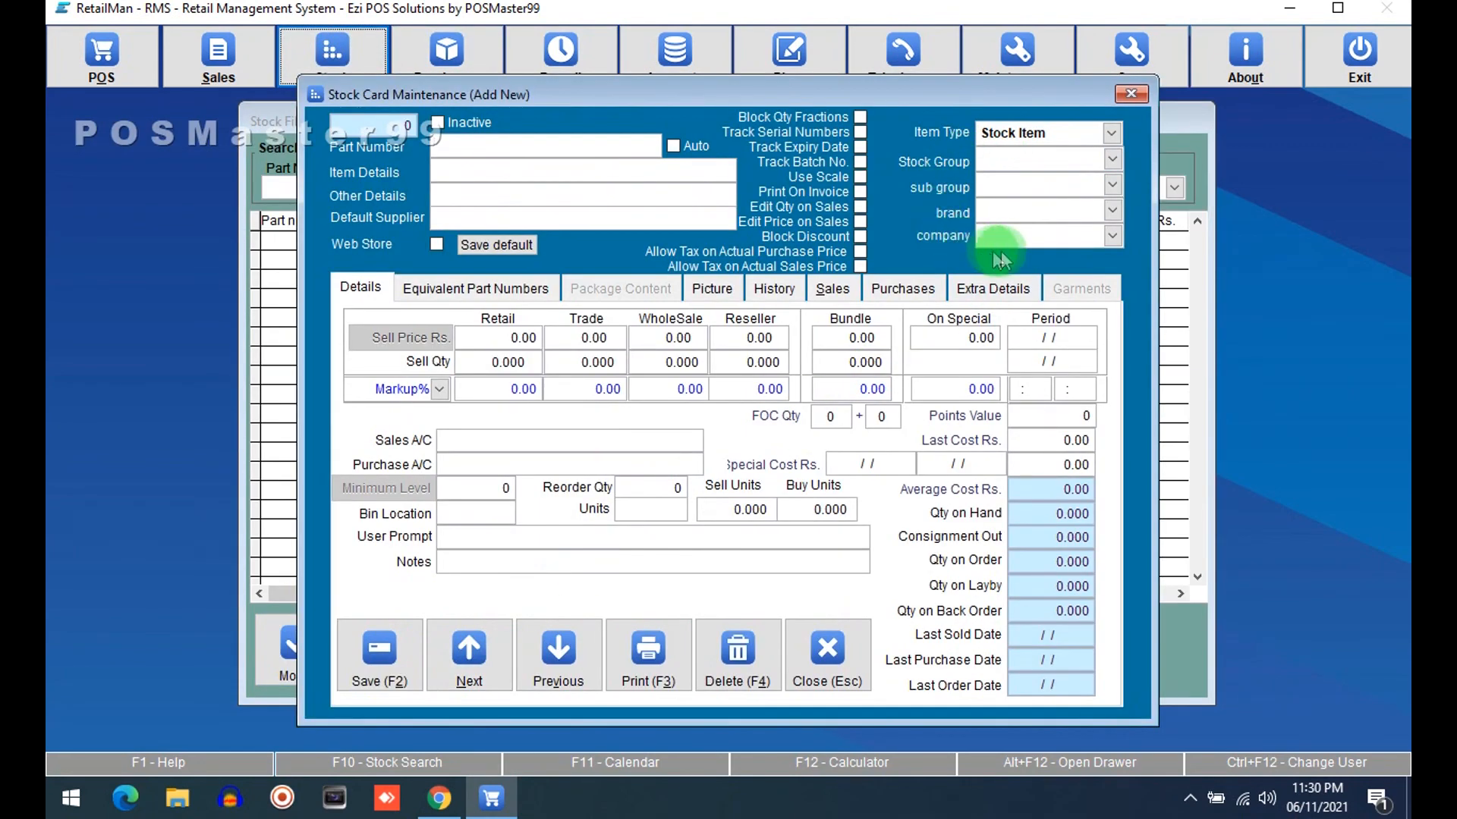
{"action": "left_click", "coordinate": [1017, 210]}
{"action": "left_click", "coordinate": [1016, 209]}
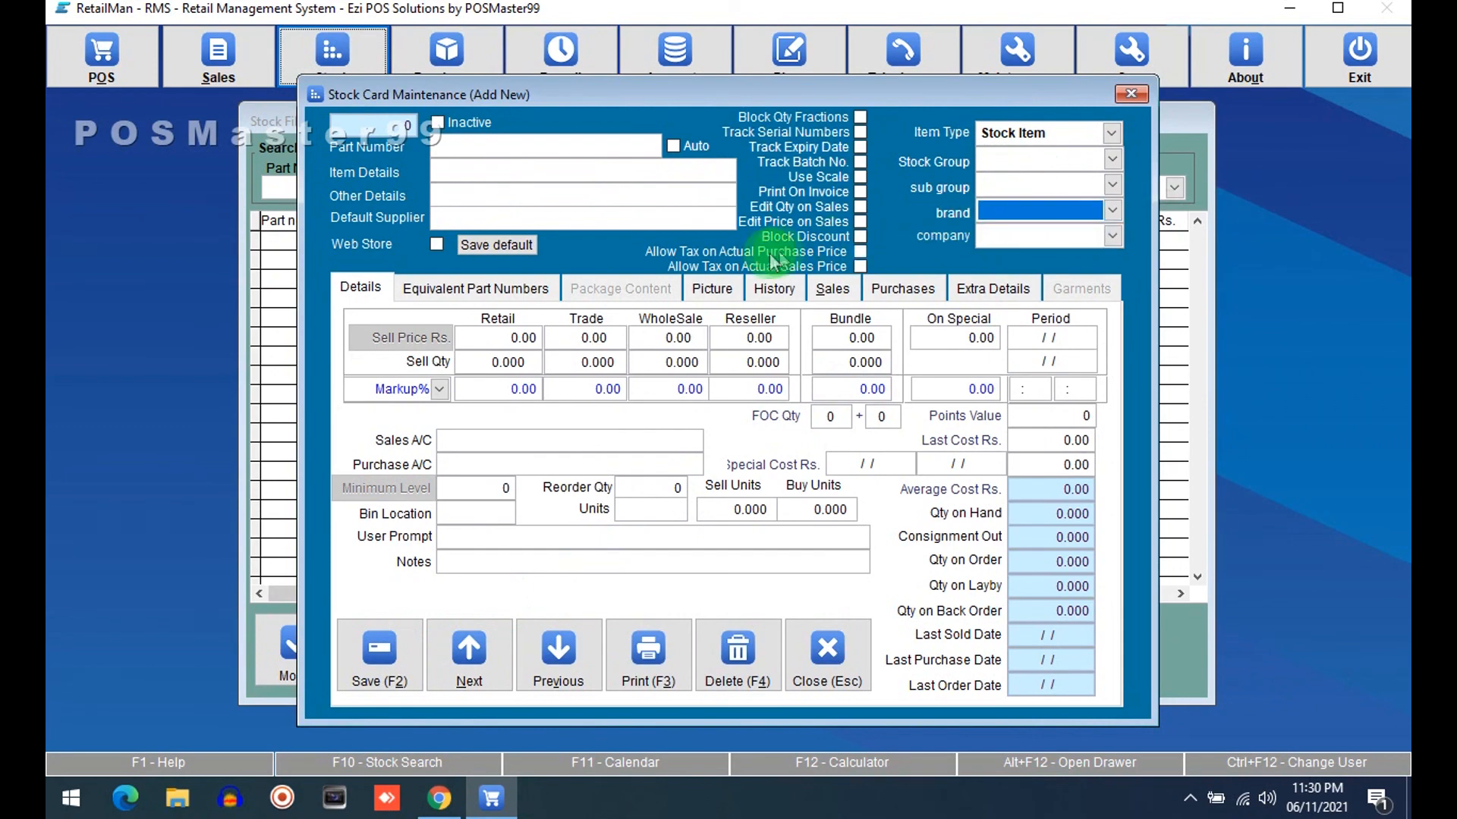
{"action": "left_click", "coordinate": [829, 671]}
{"action": "left_click", "coordinate": [1014, 647]}
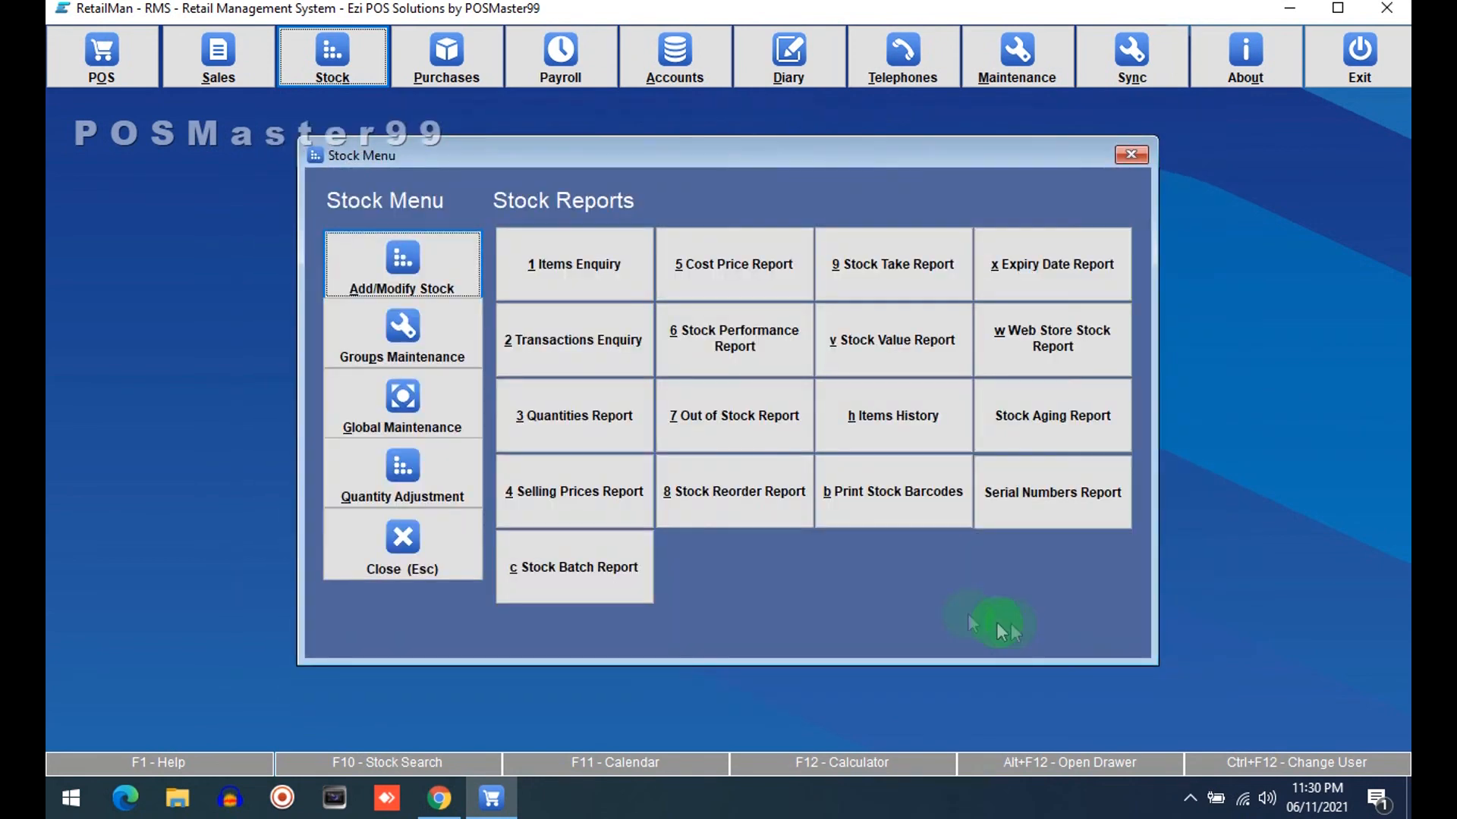
{"action": "left_click", "coordinate": [452, 567]}
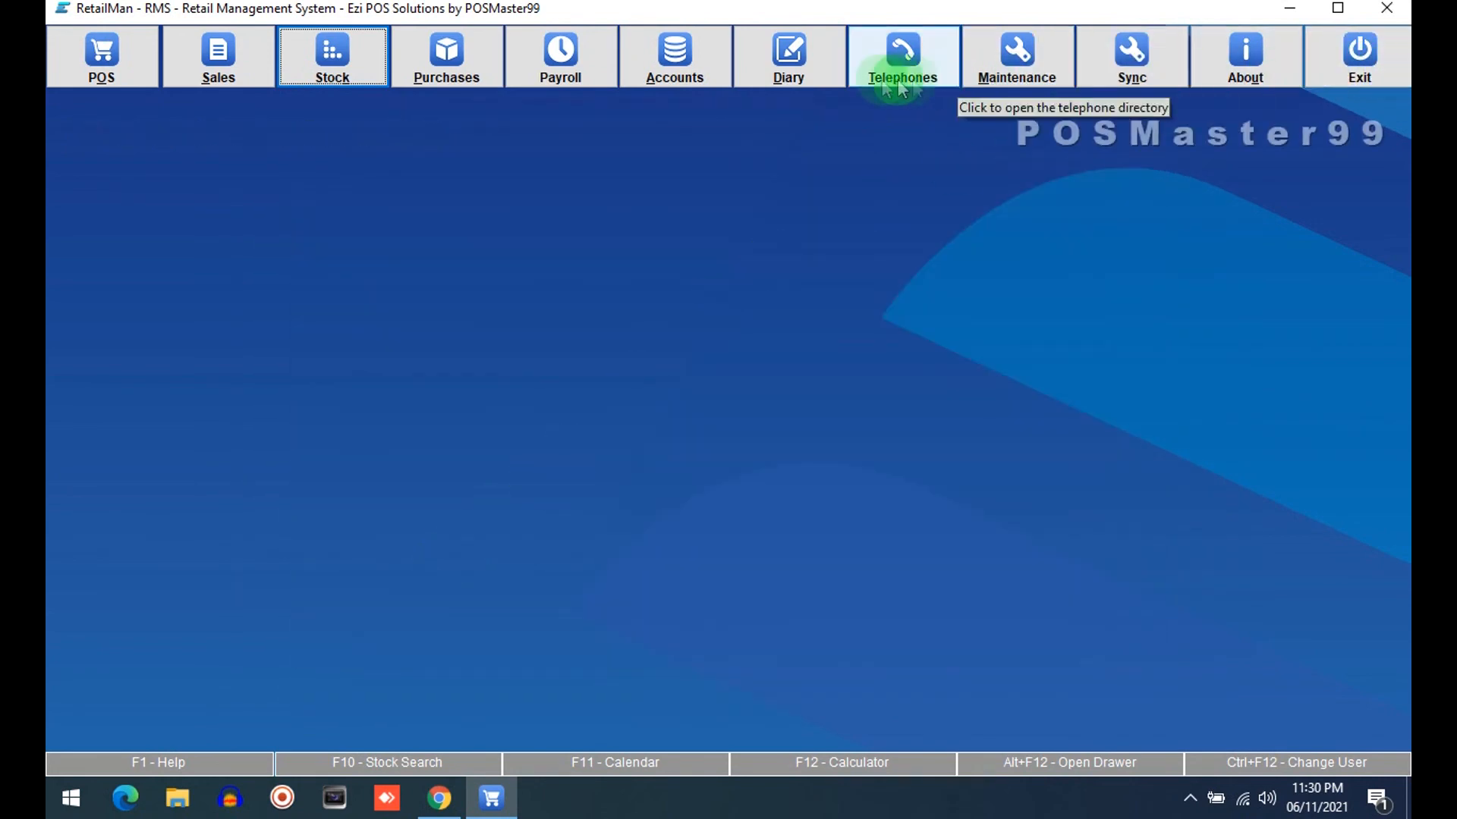
Open the POS invoice screen and close it again
{"action": "left_click", "coordinate": [99, 49]}
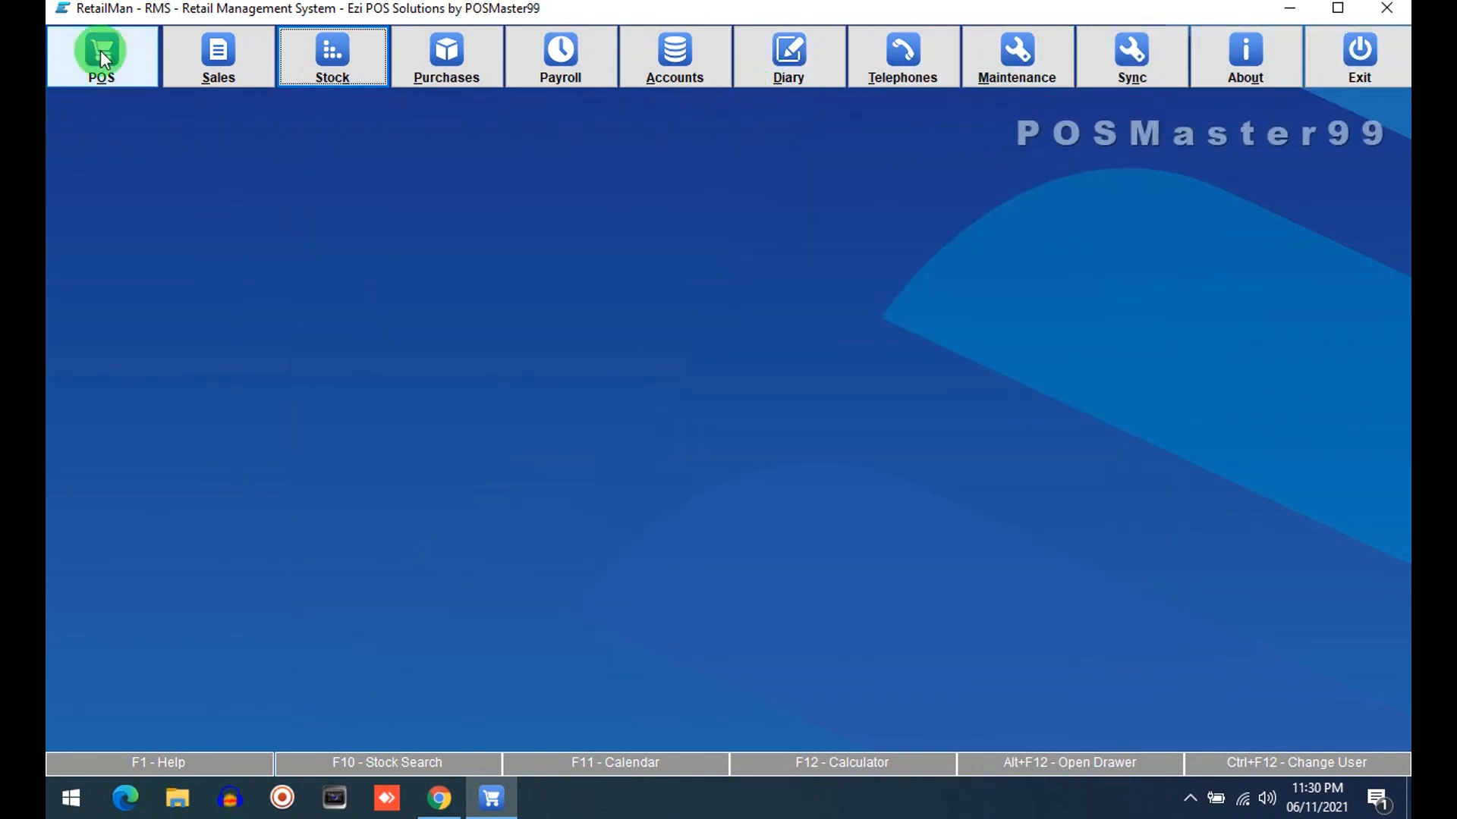
{"action": "left_click", "coordinate": [467, 317]}
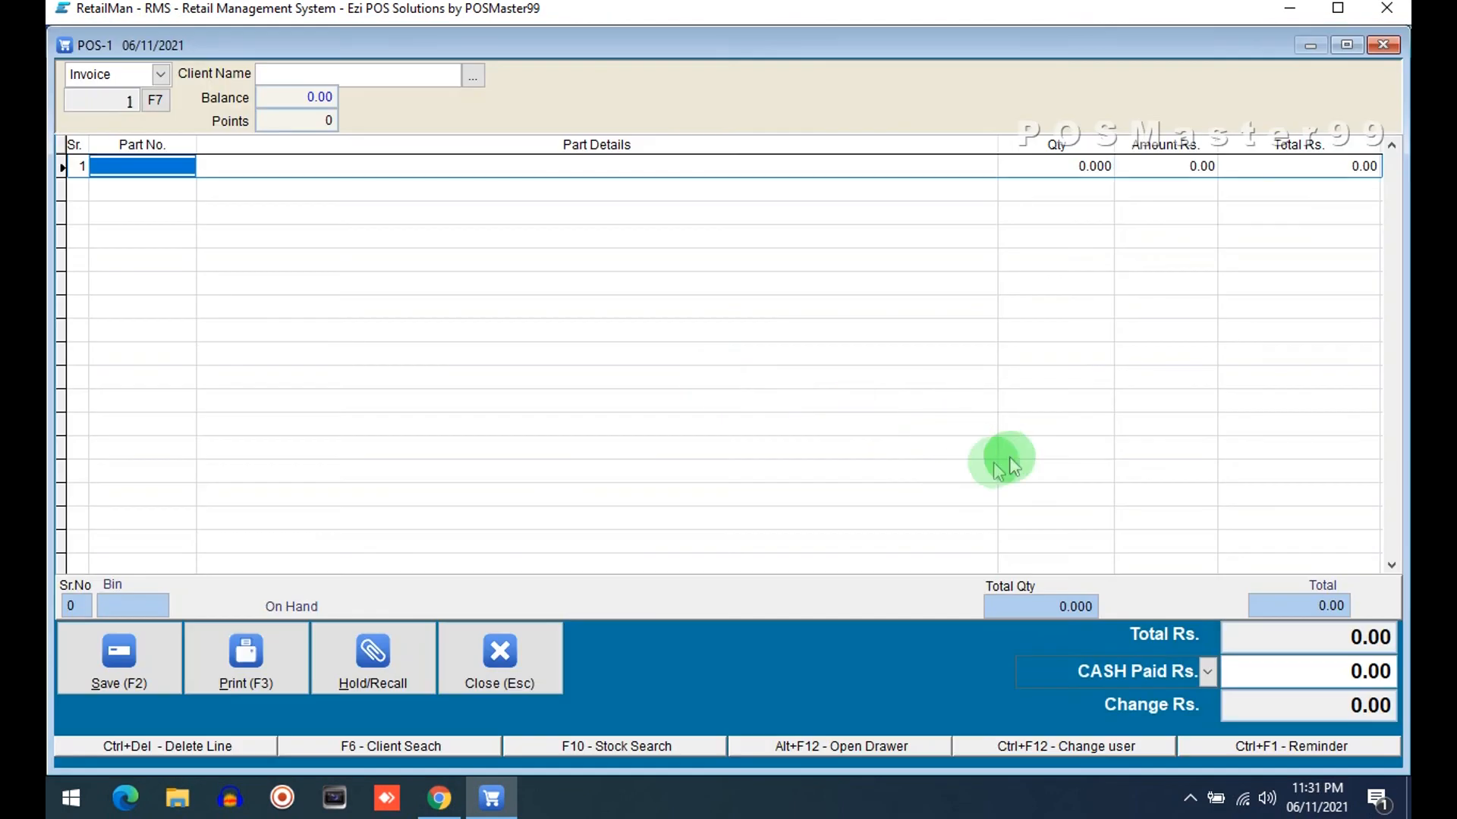
{"action": "left_click", "coordinate": [506, 645]}
{"action": "left_click", "coordinate": [522, 540]}
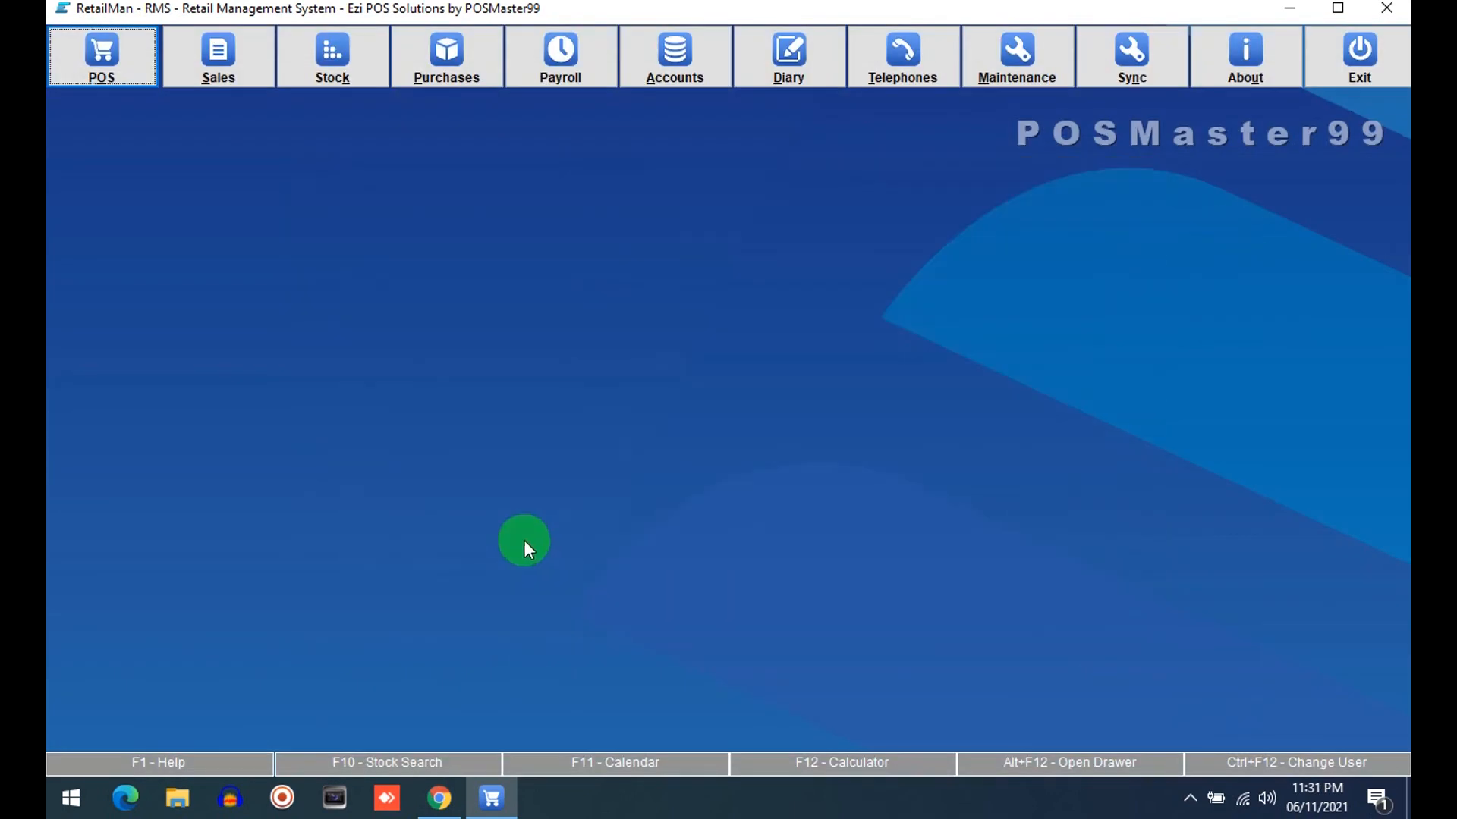